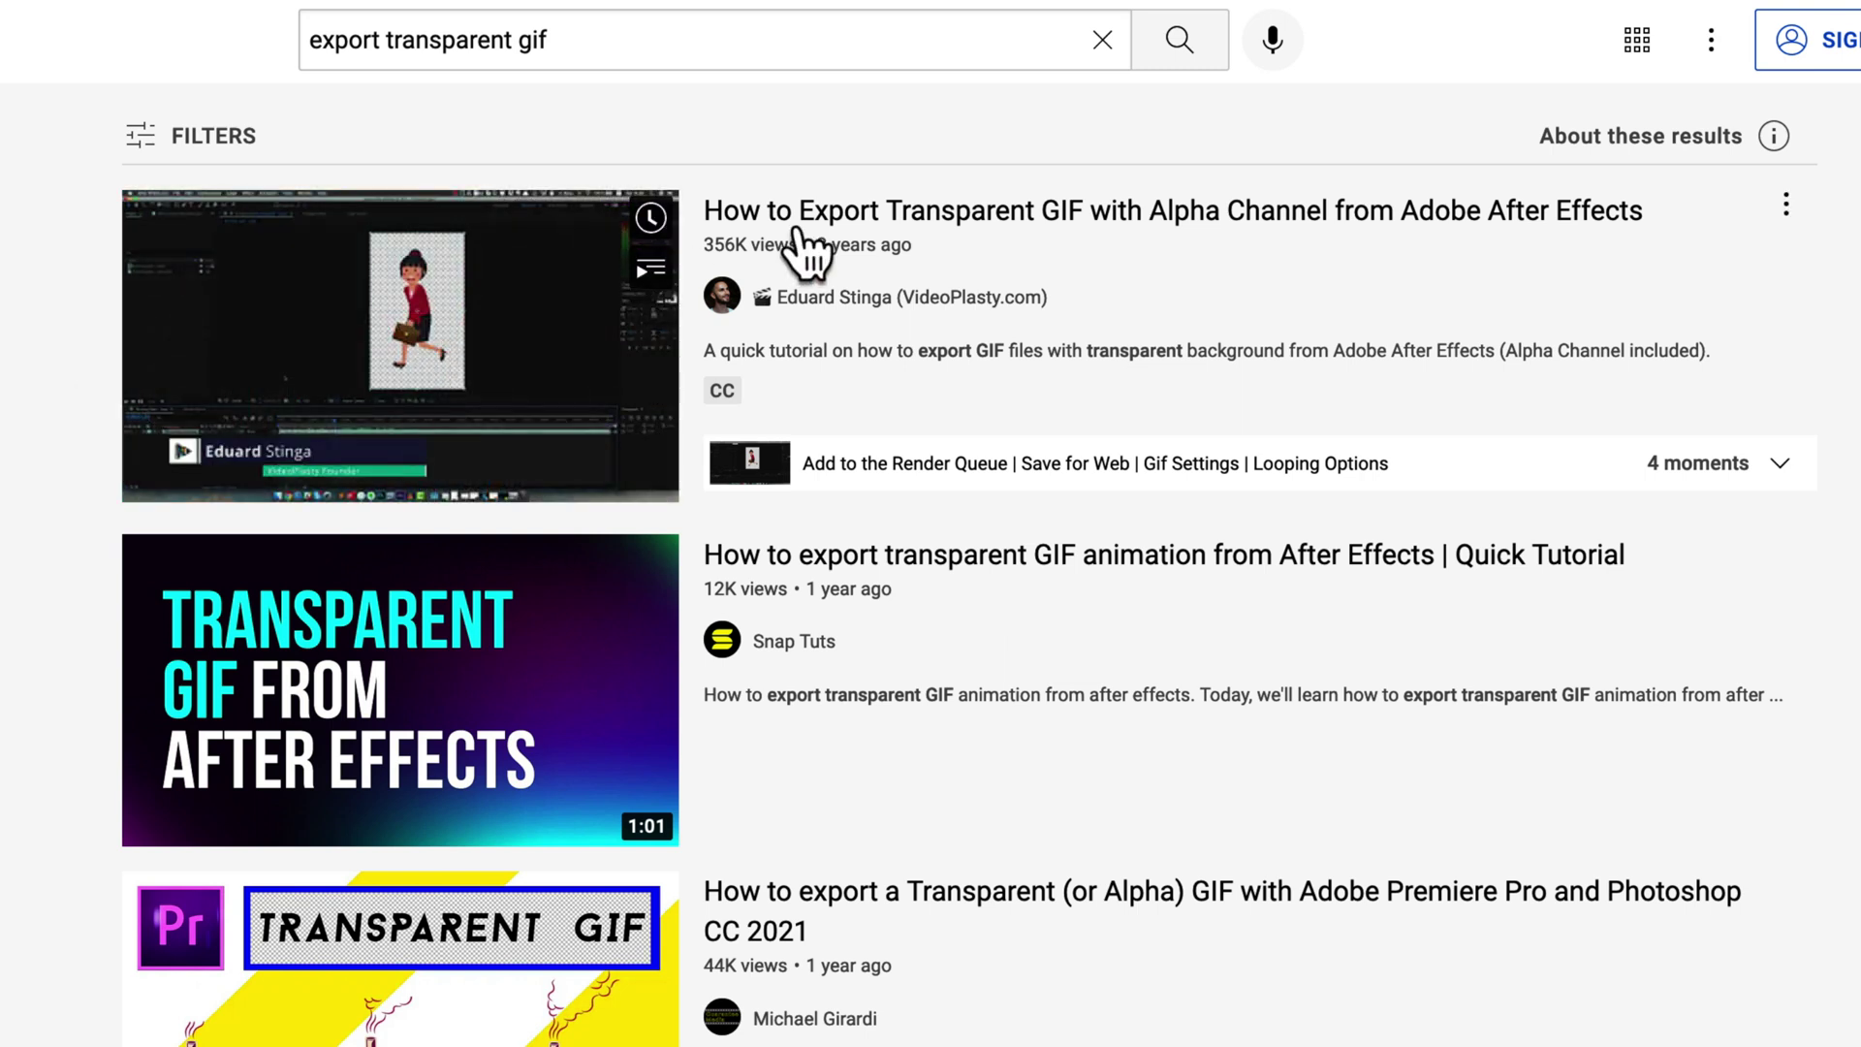
Open the first search result, the transparent GIF with alpha export tutorial
click(803, 250)
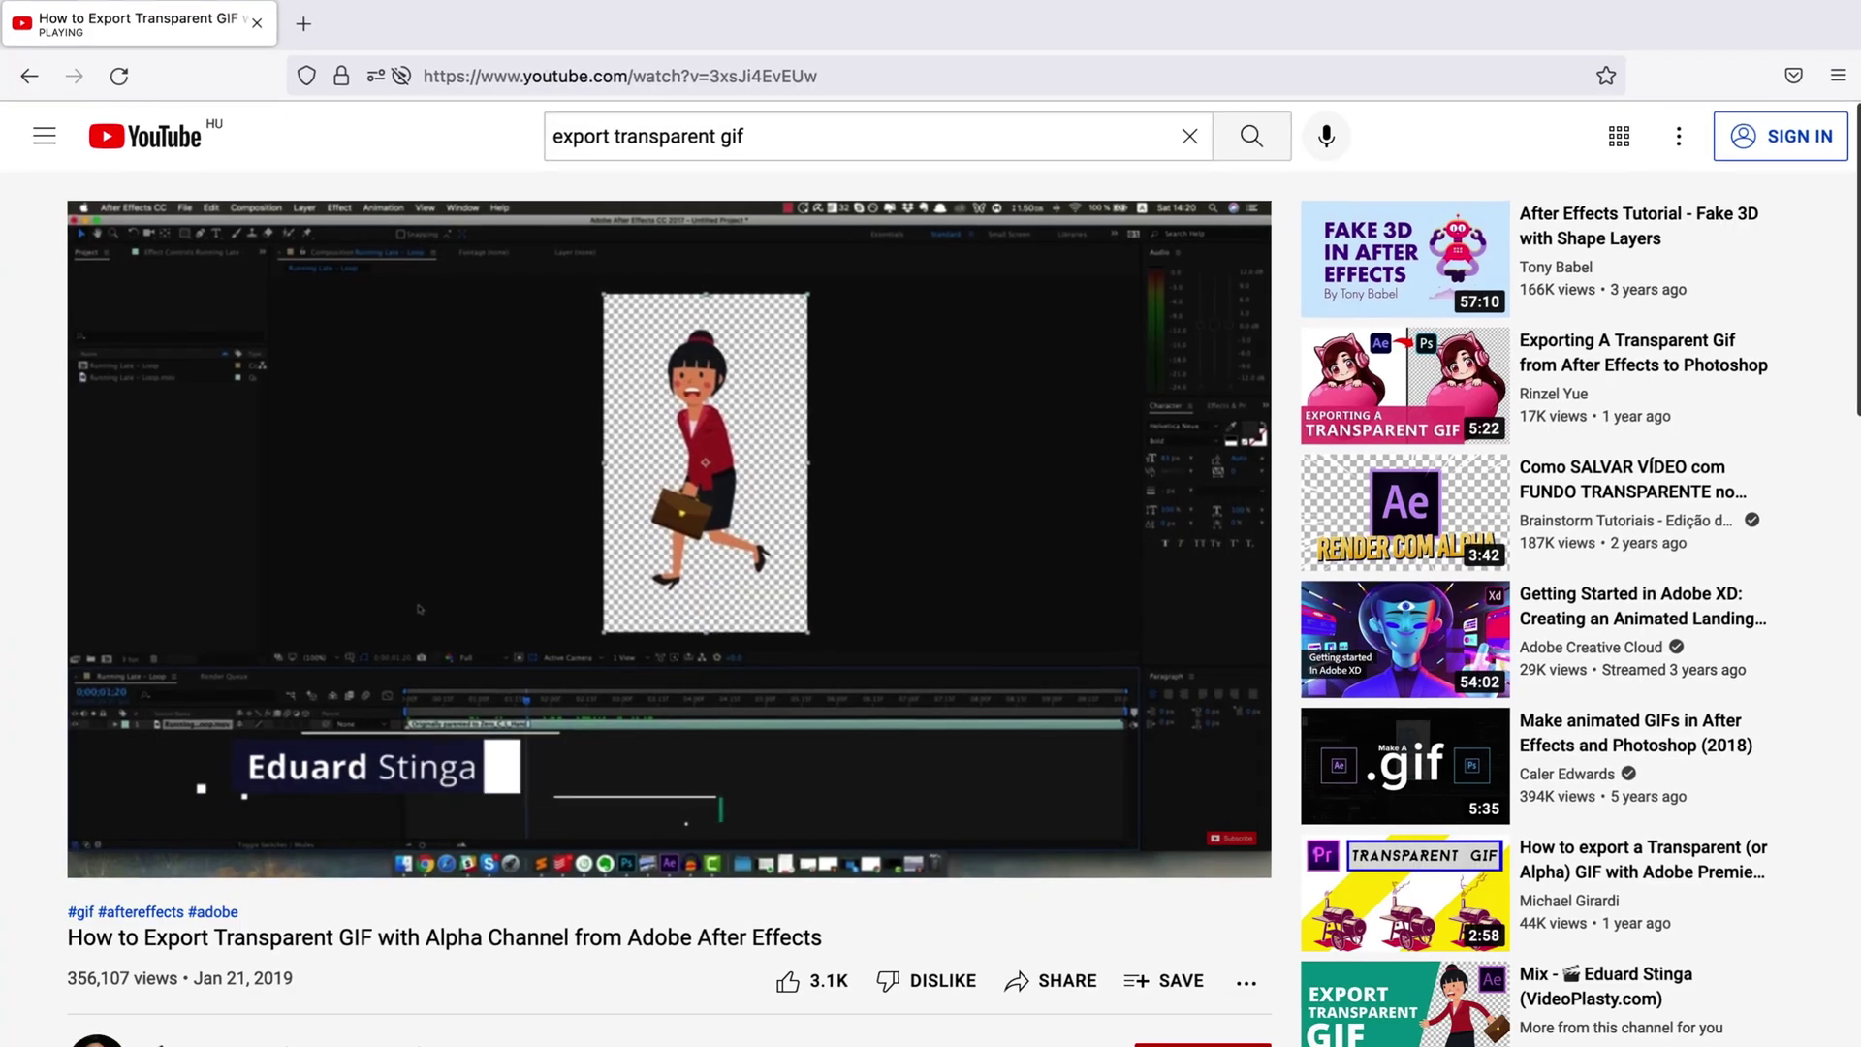
scroll(570, 745, down, 3)
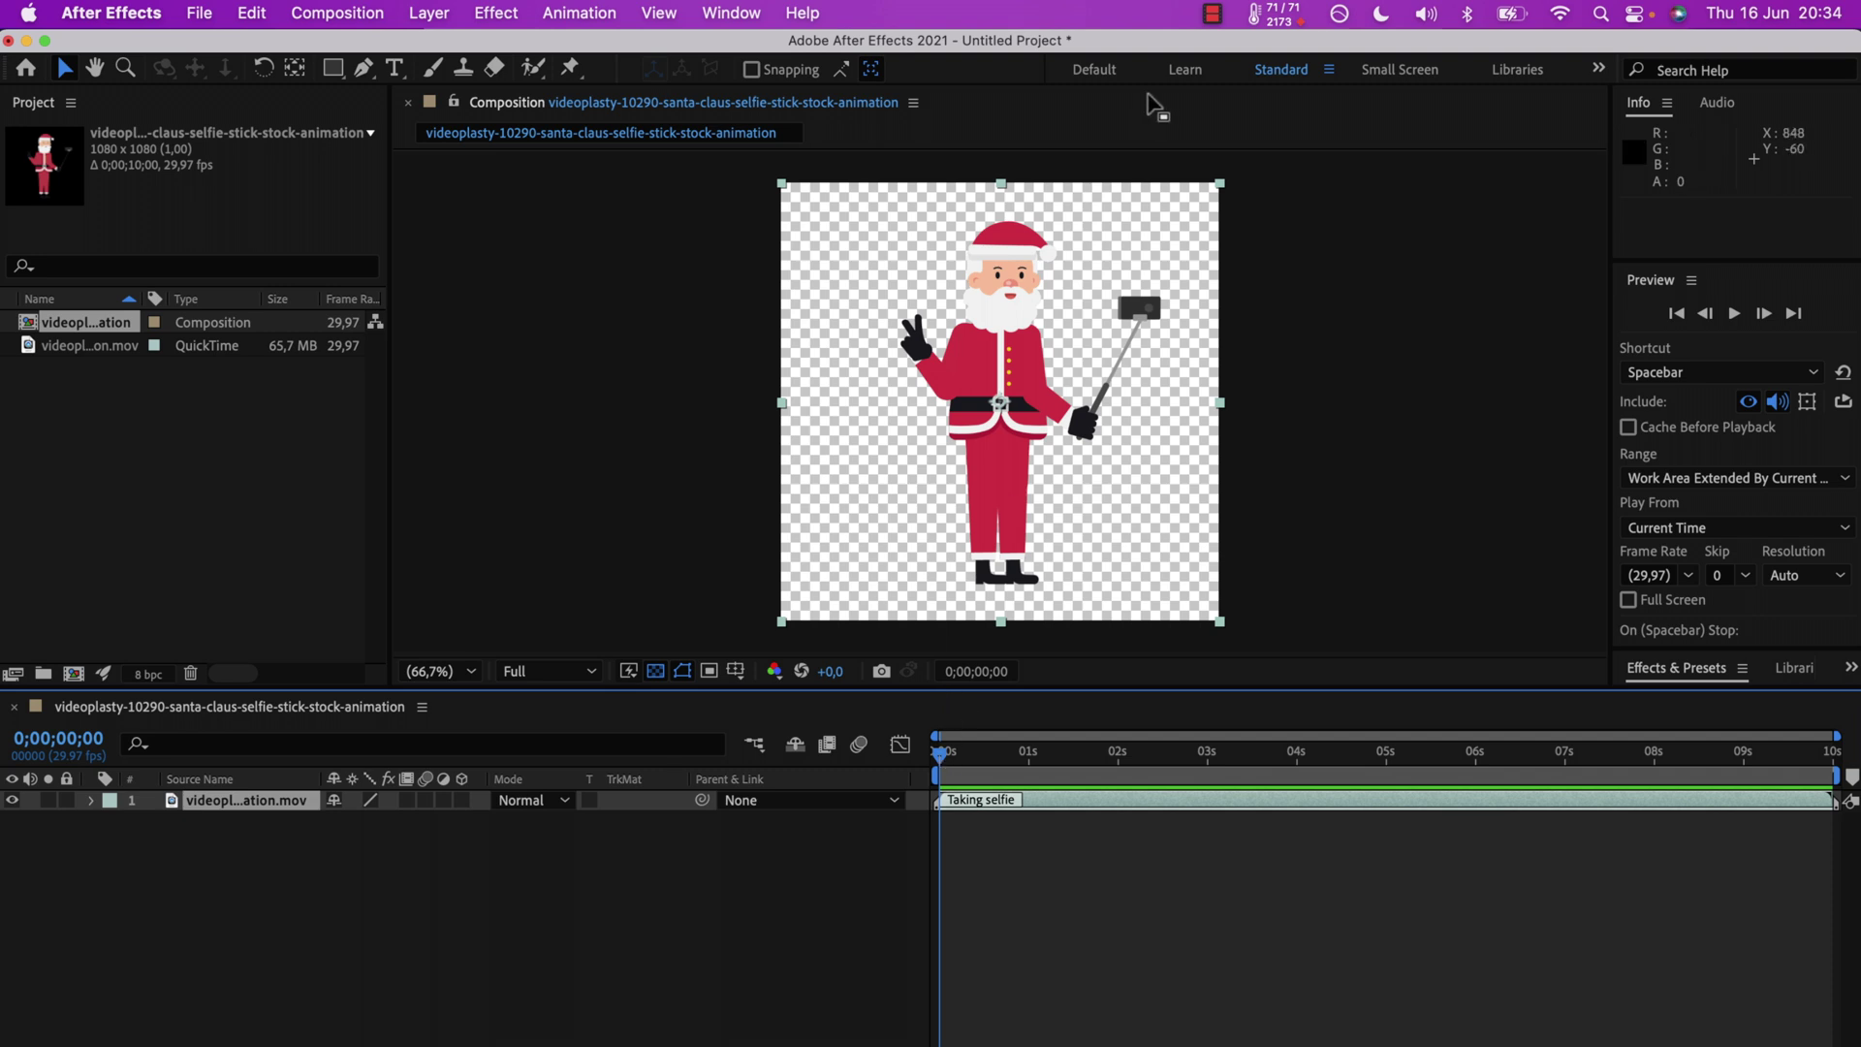
key(space)
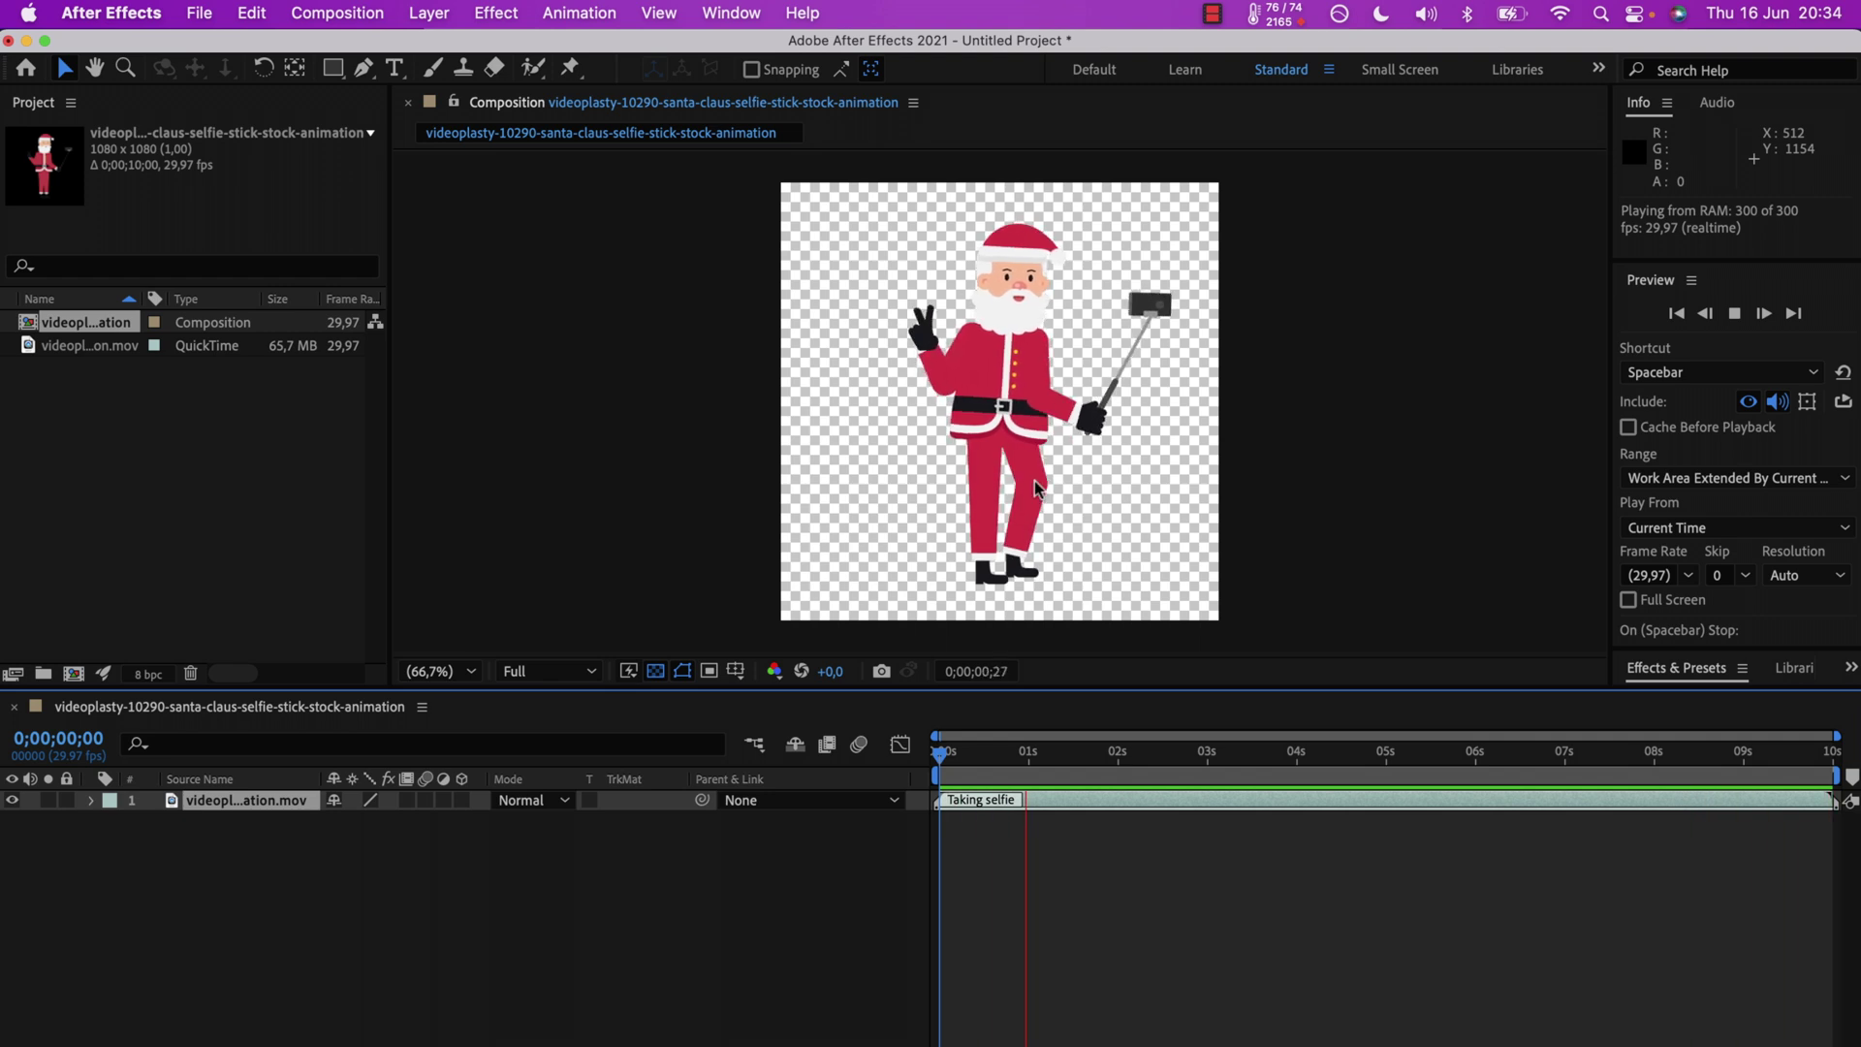
click(1051, 490)
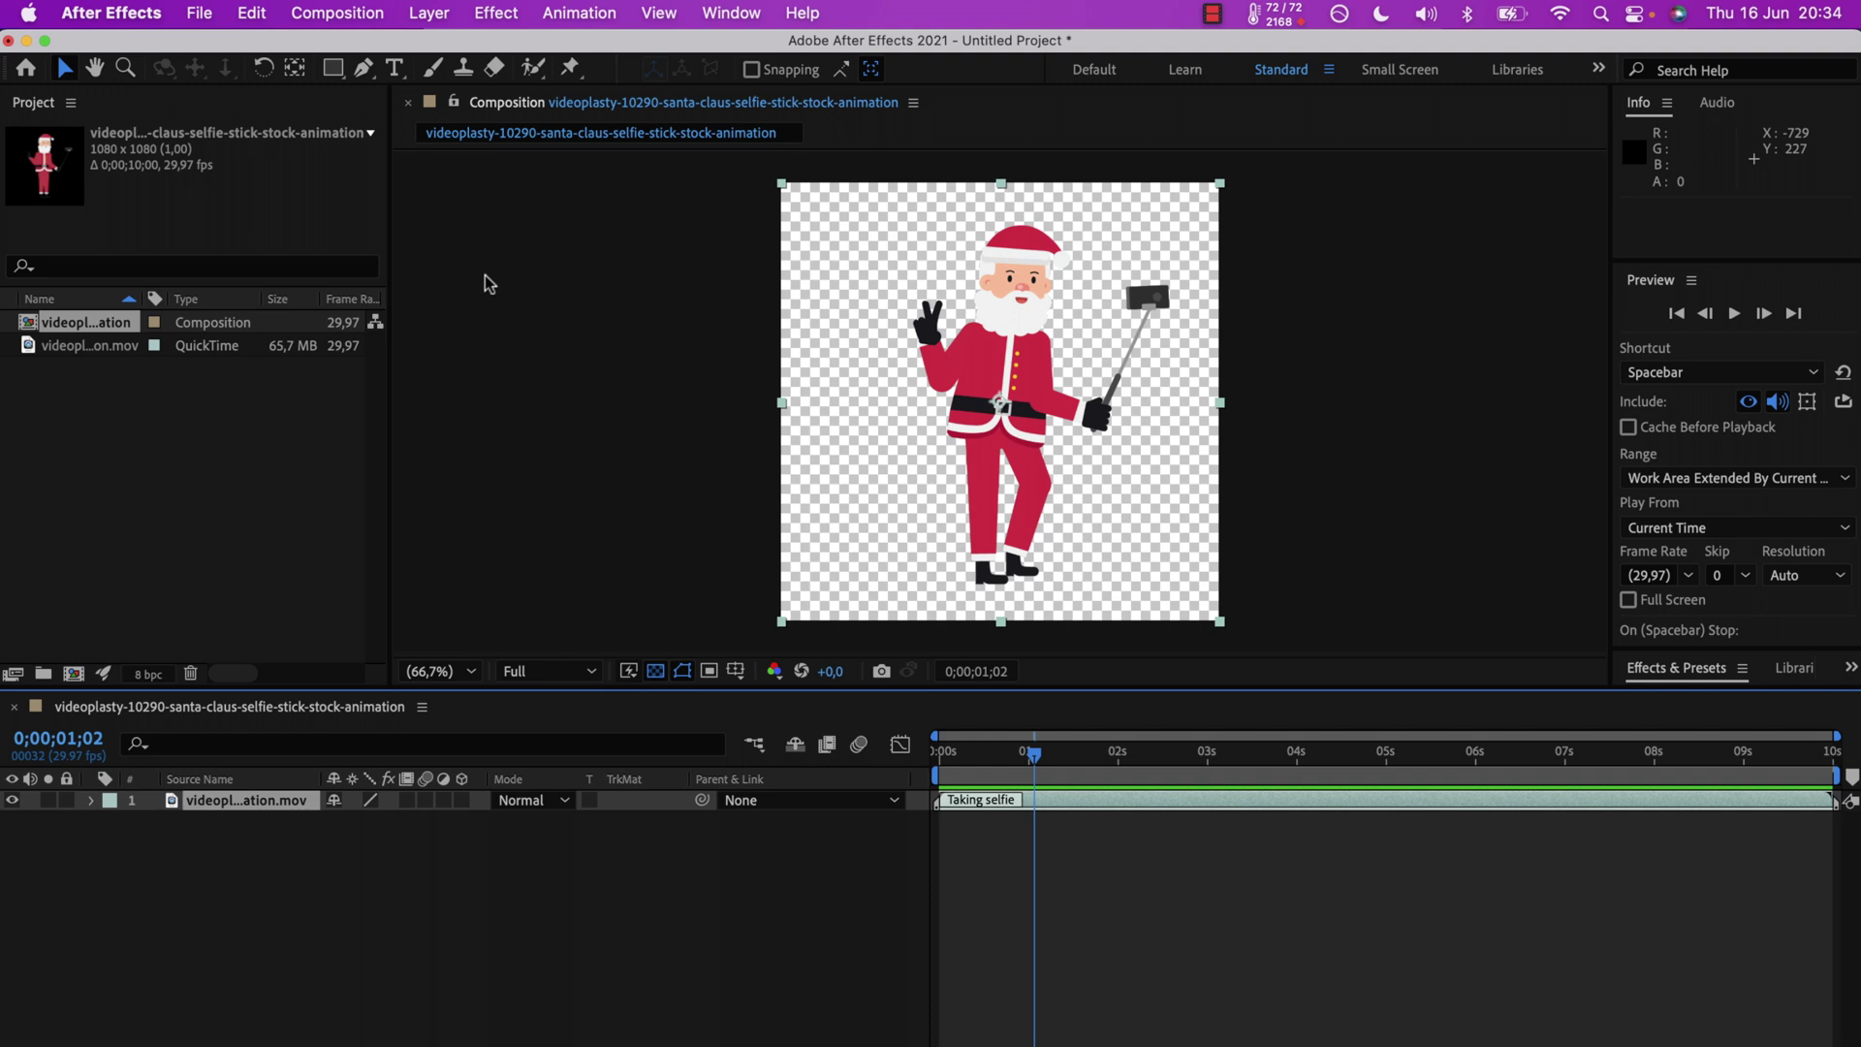
Queue the Santa composition for rendering as QuickTime with RGB + Alpha channels
click(346, 18)
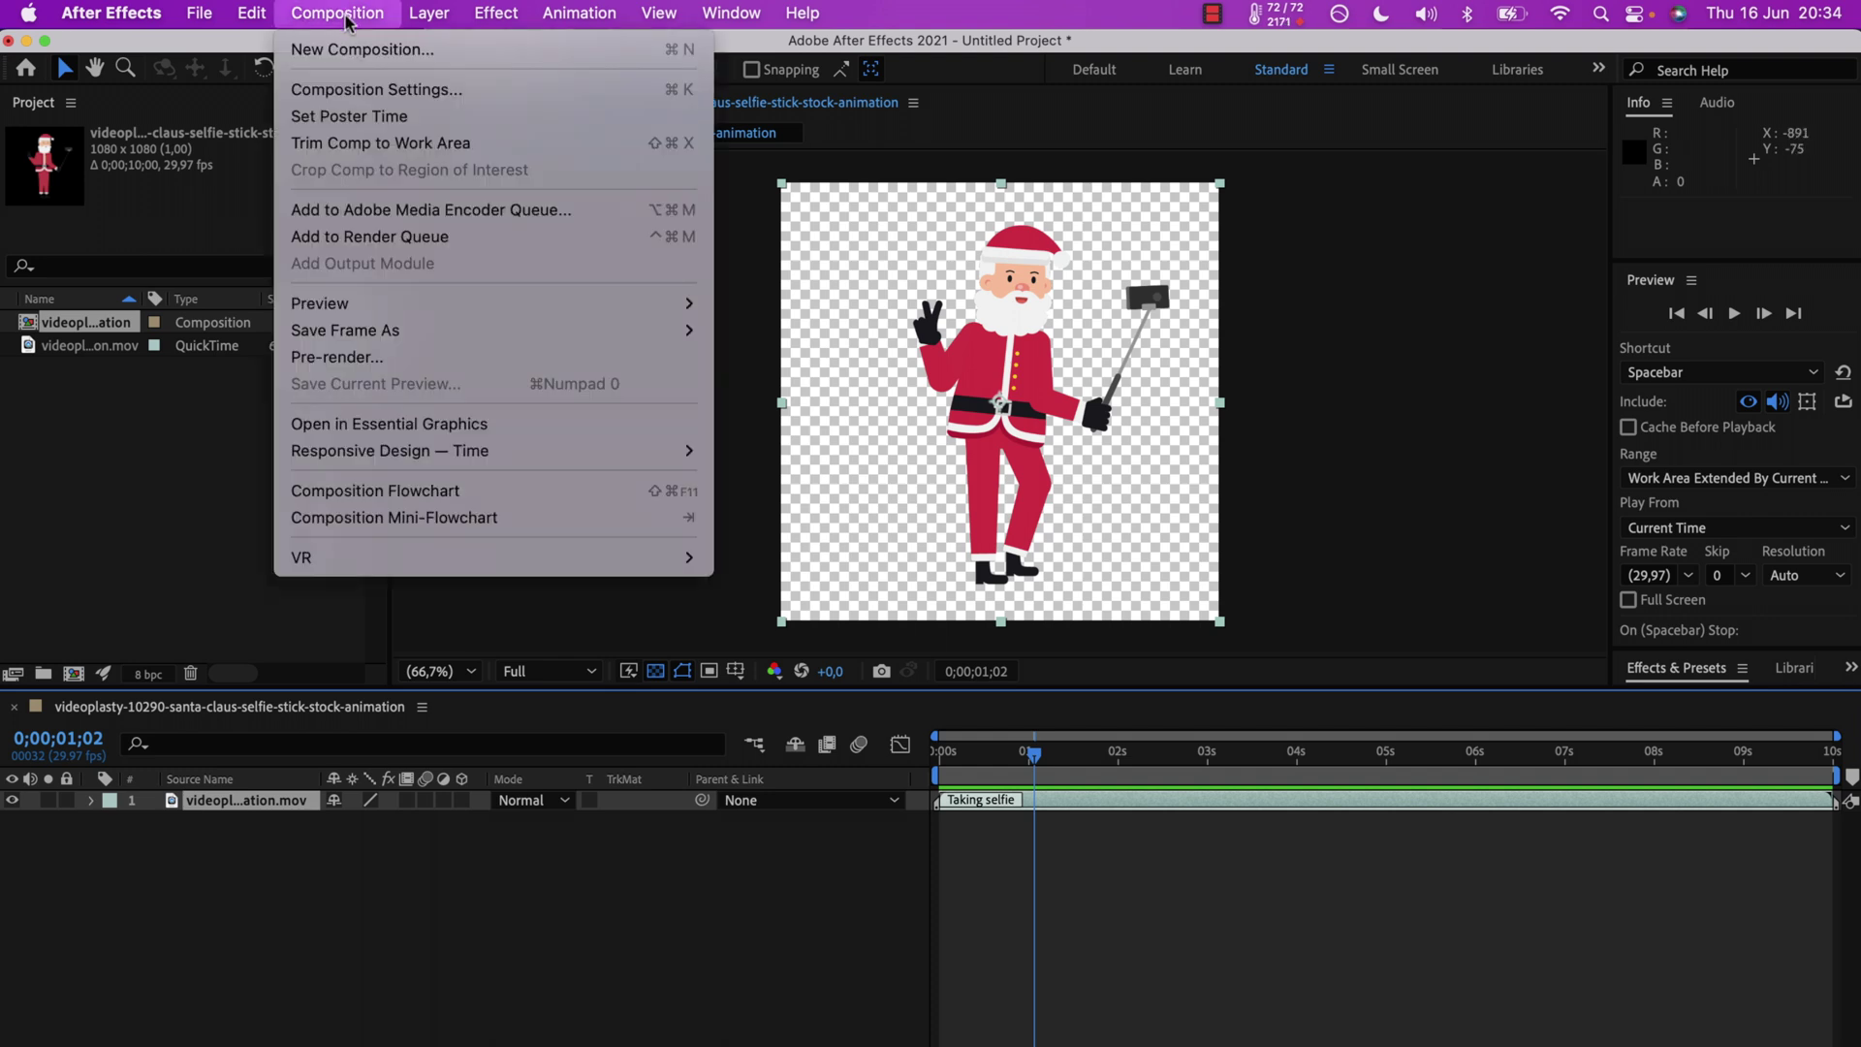
click(404, 243)
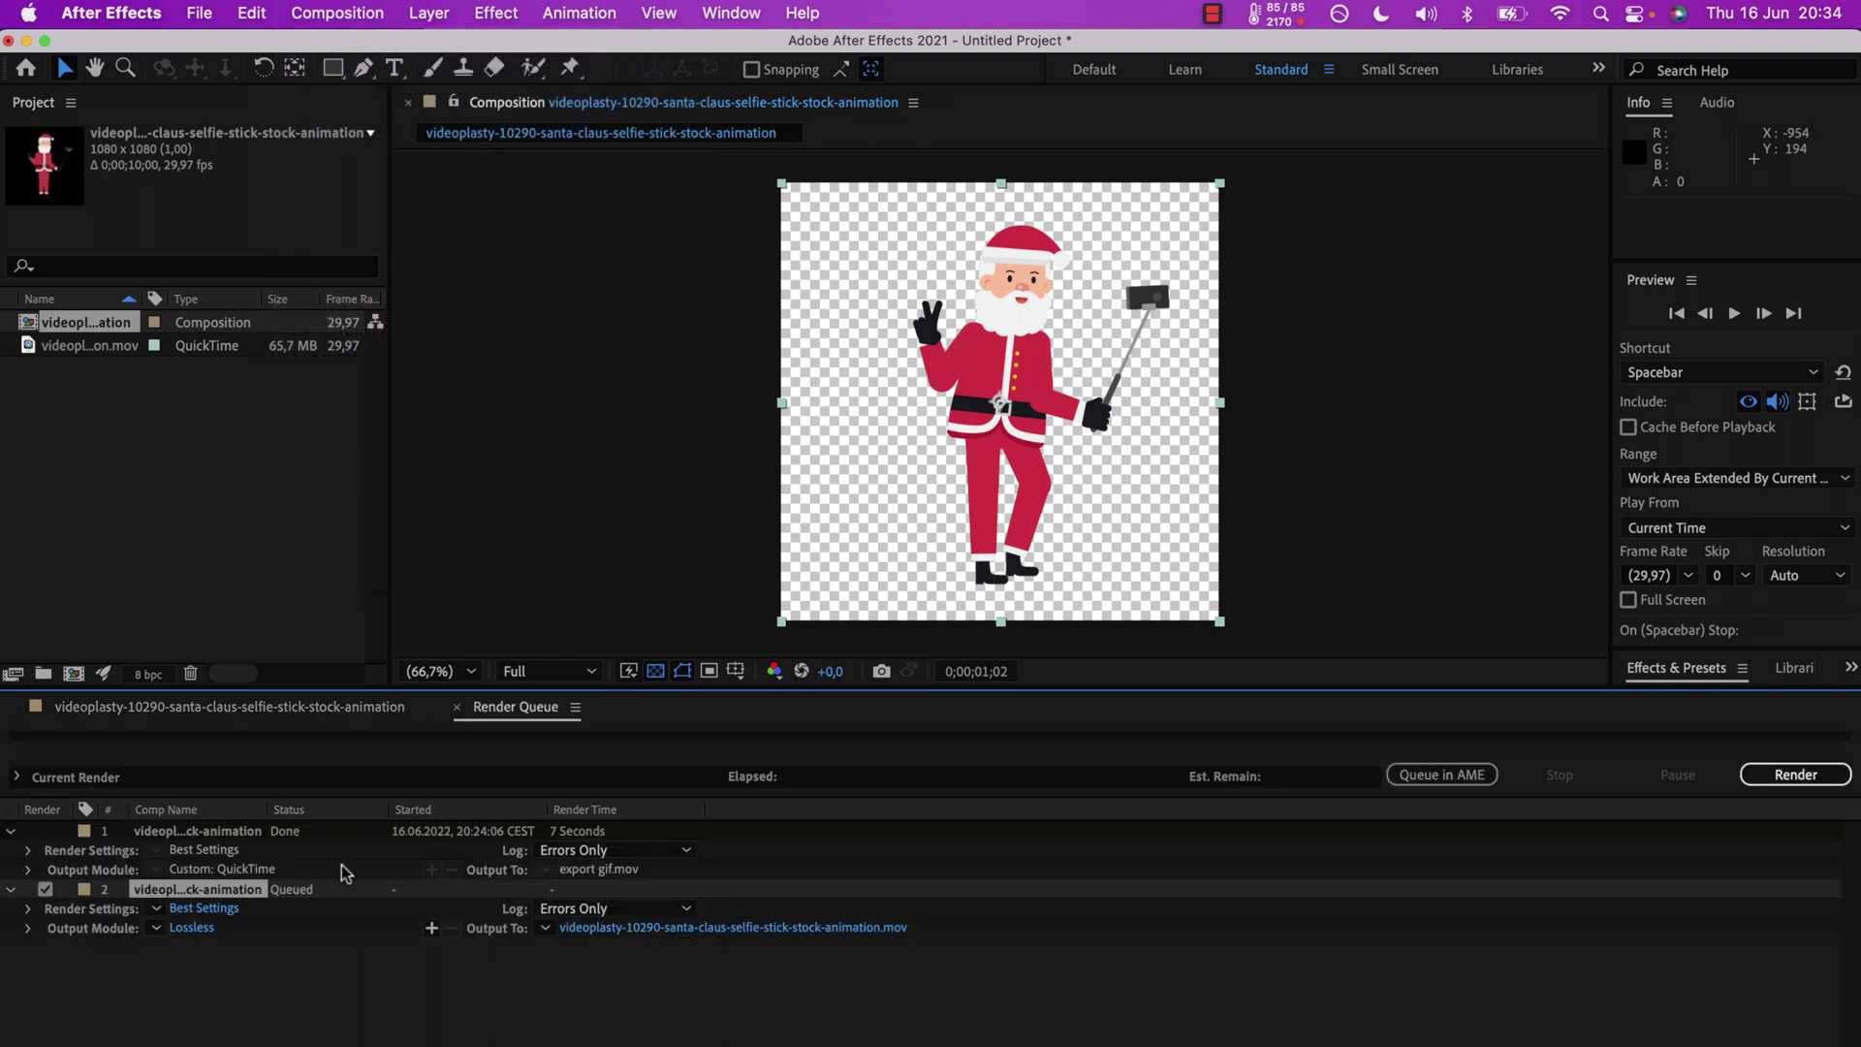
click(194, 929)
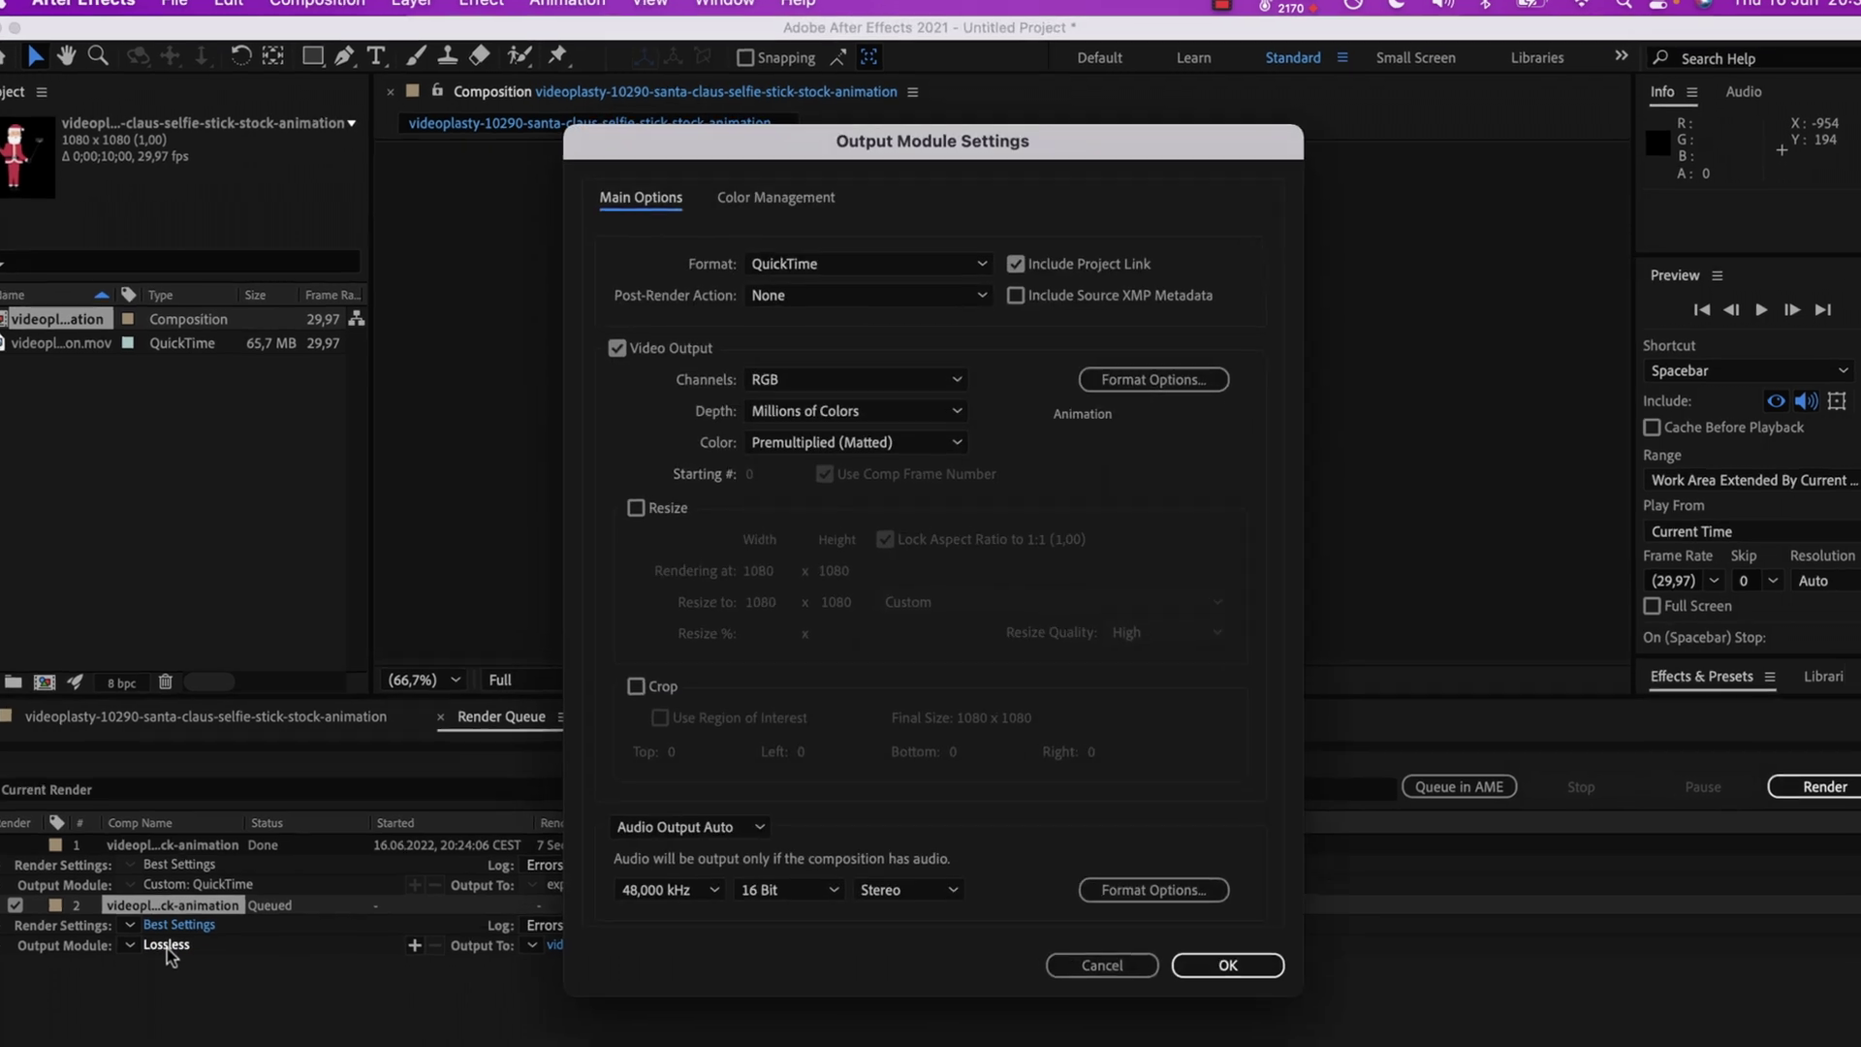
click(895, 238)
click(719, 241)
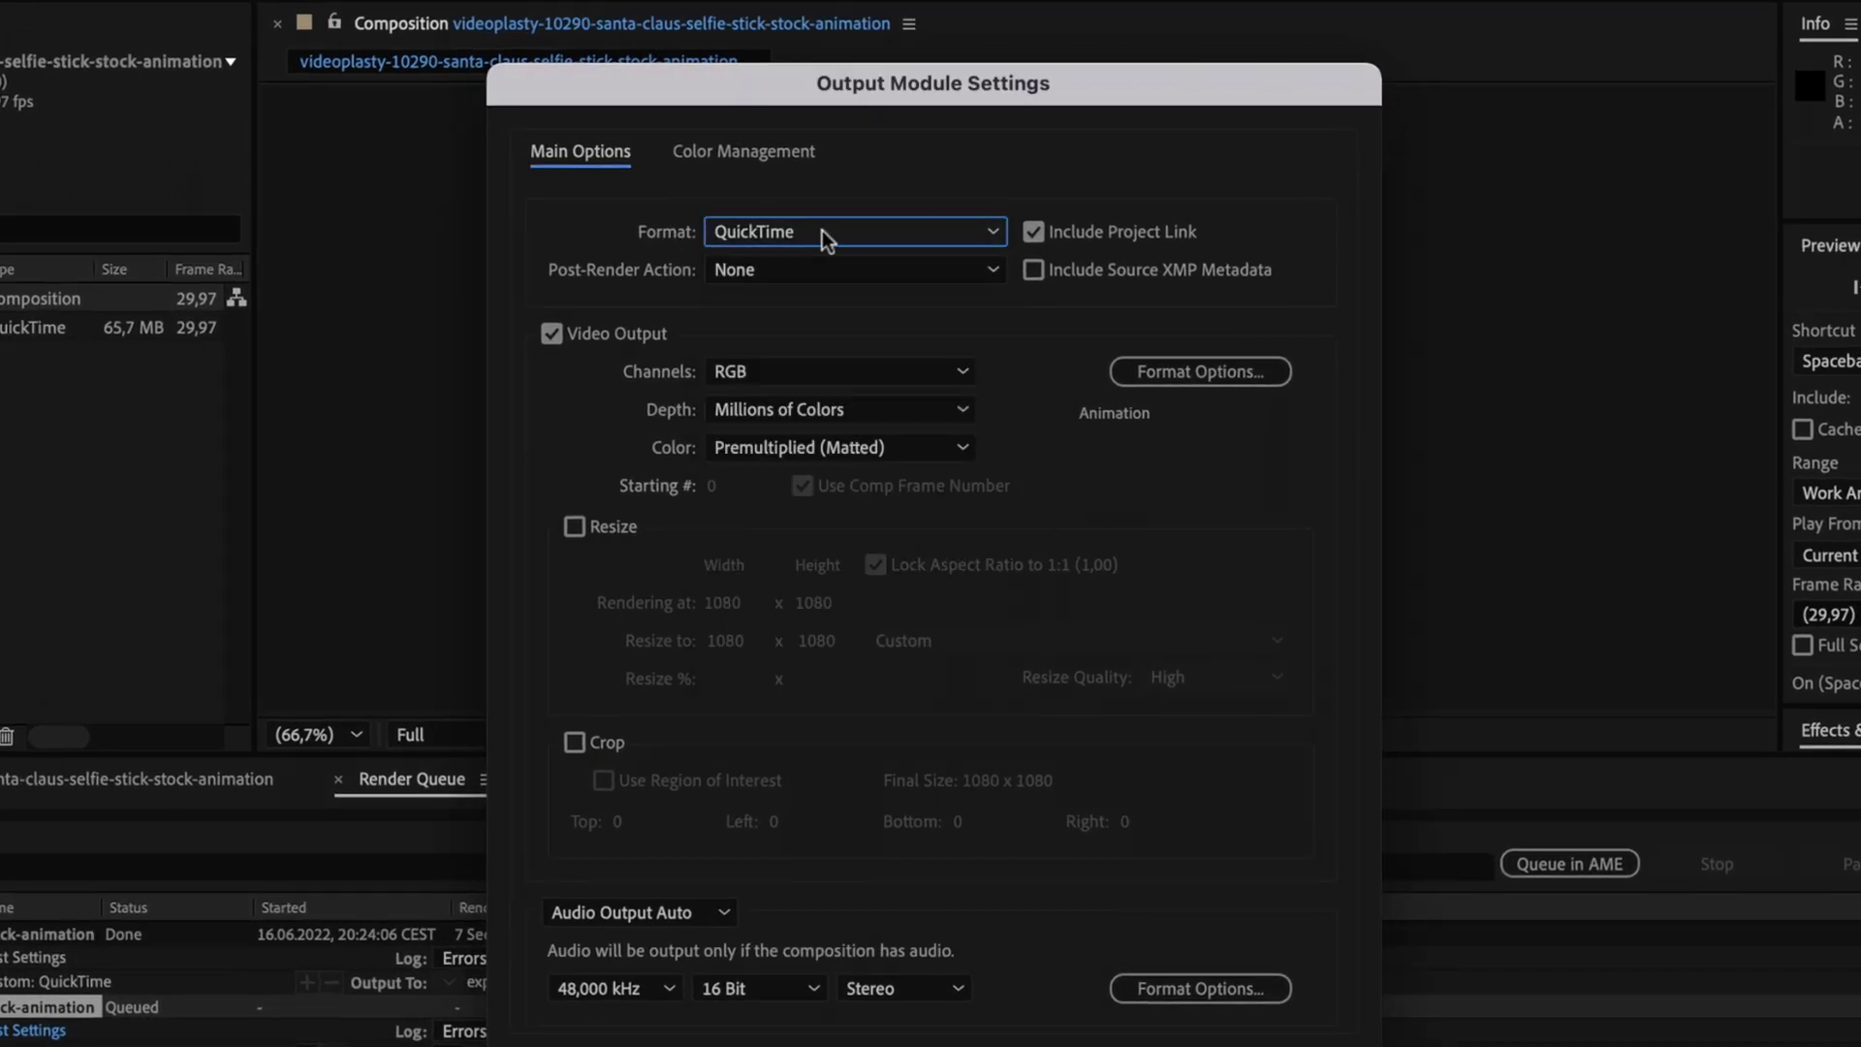
click(768, 381)
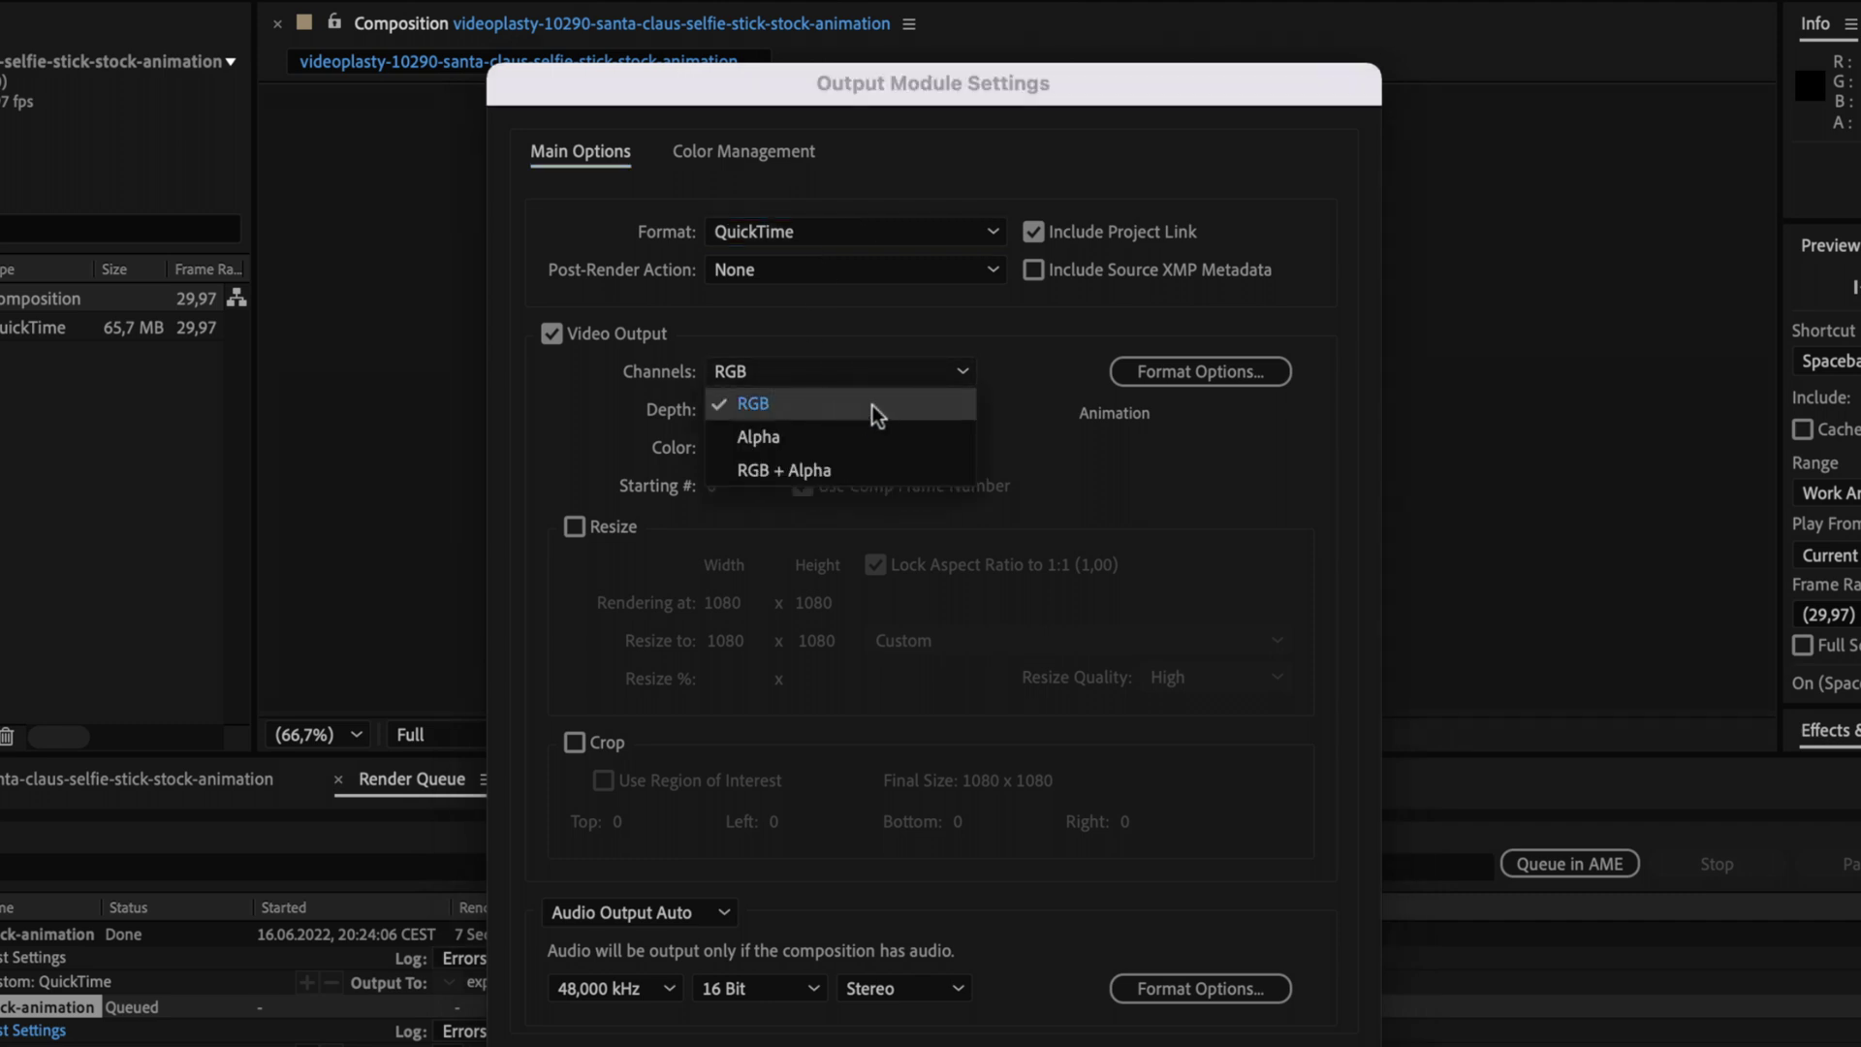
click(877, 473)
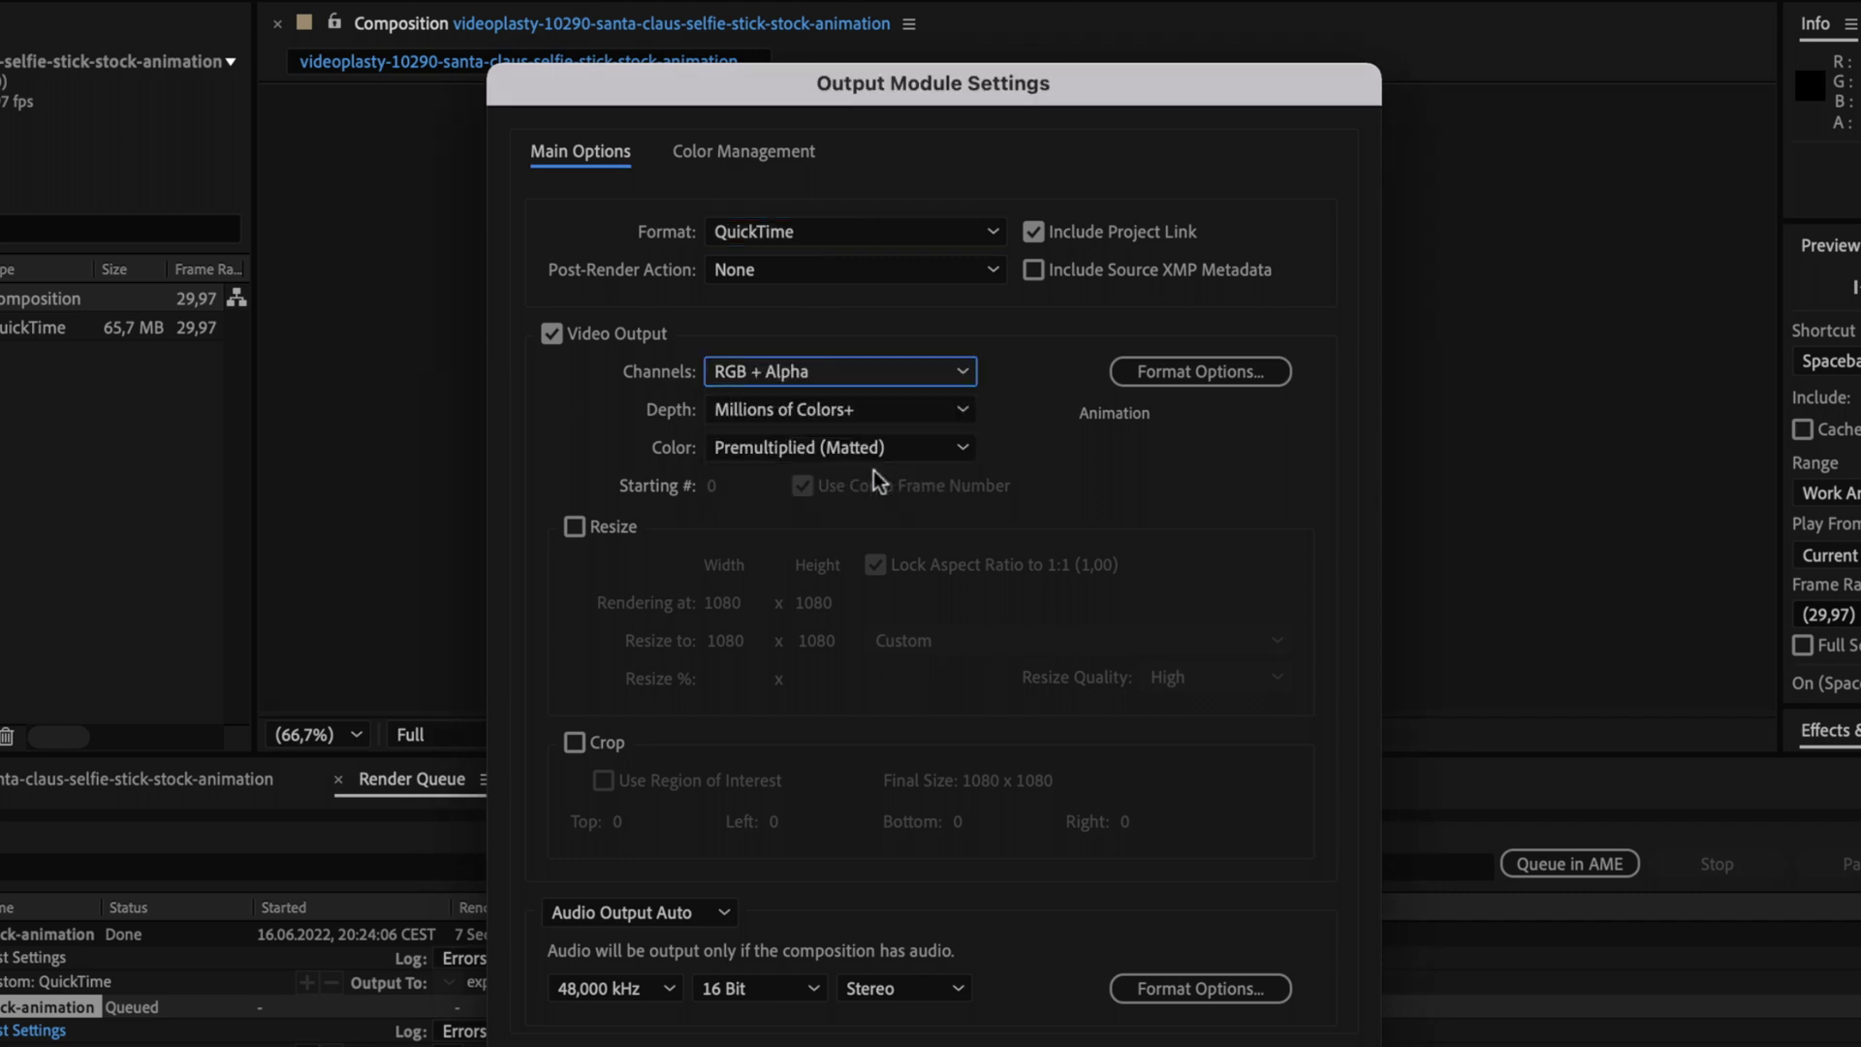
Set the QuickTime codec to Apple ProRes 4444 and confirm the output module
click(1259, 372)
click(1179, 148)
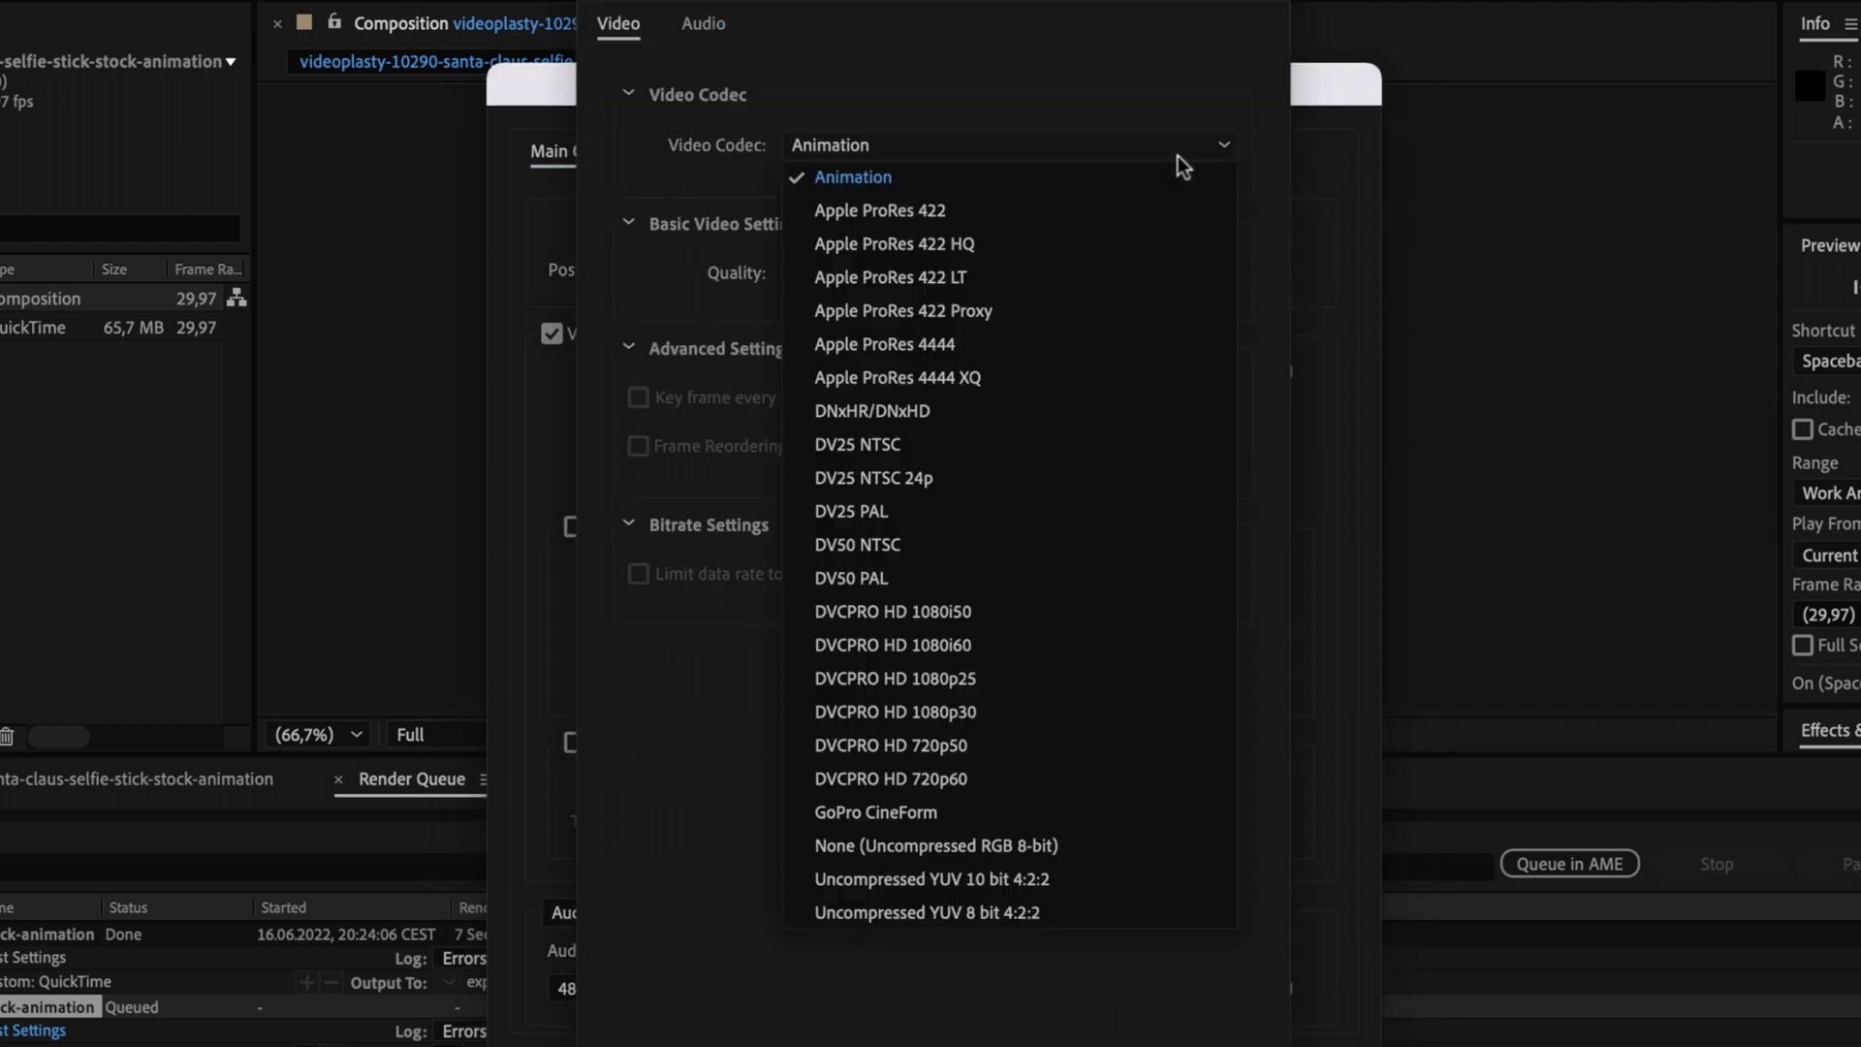
click(1043, 353)
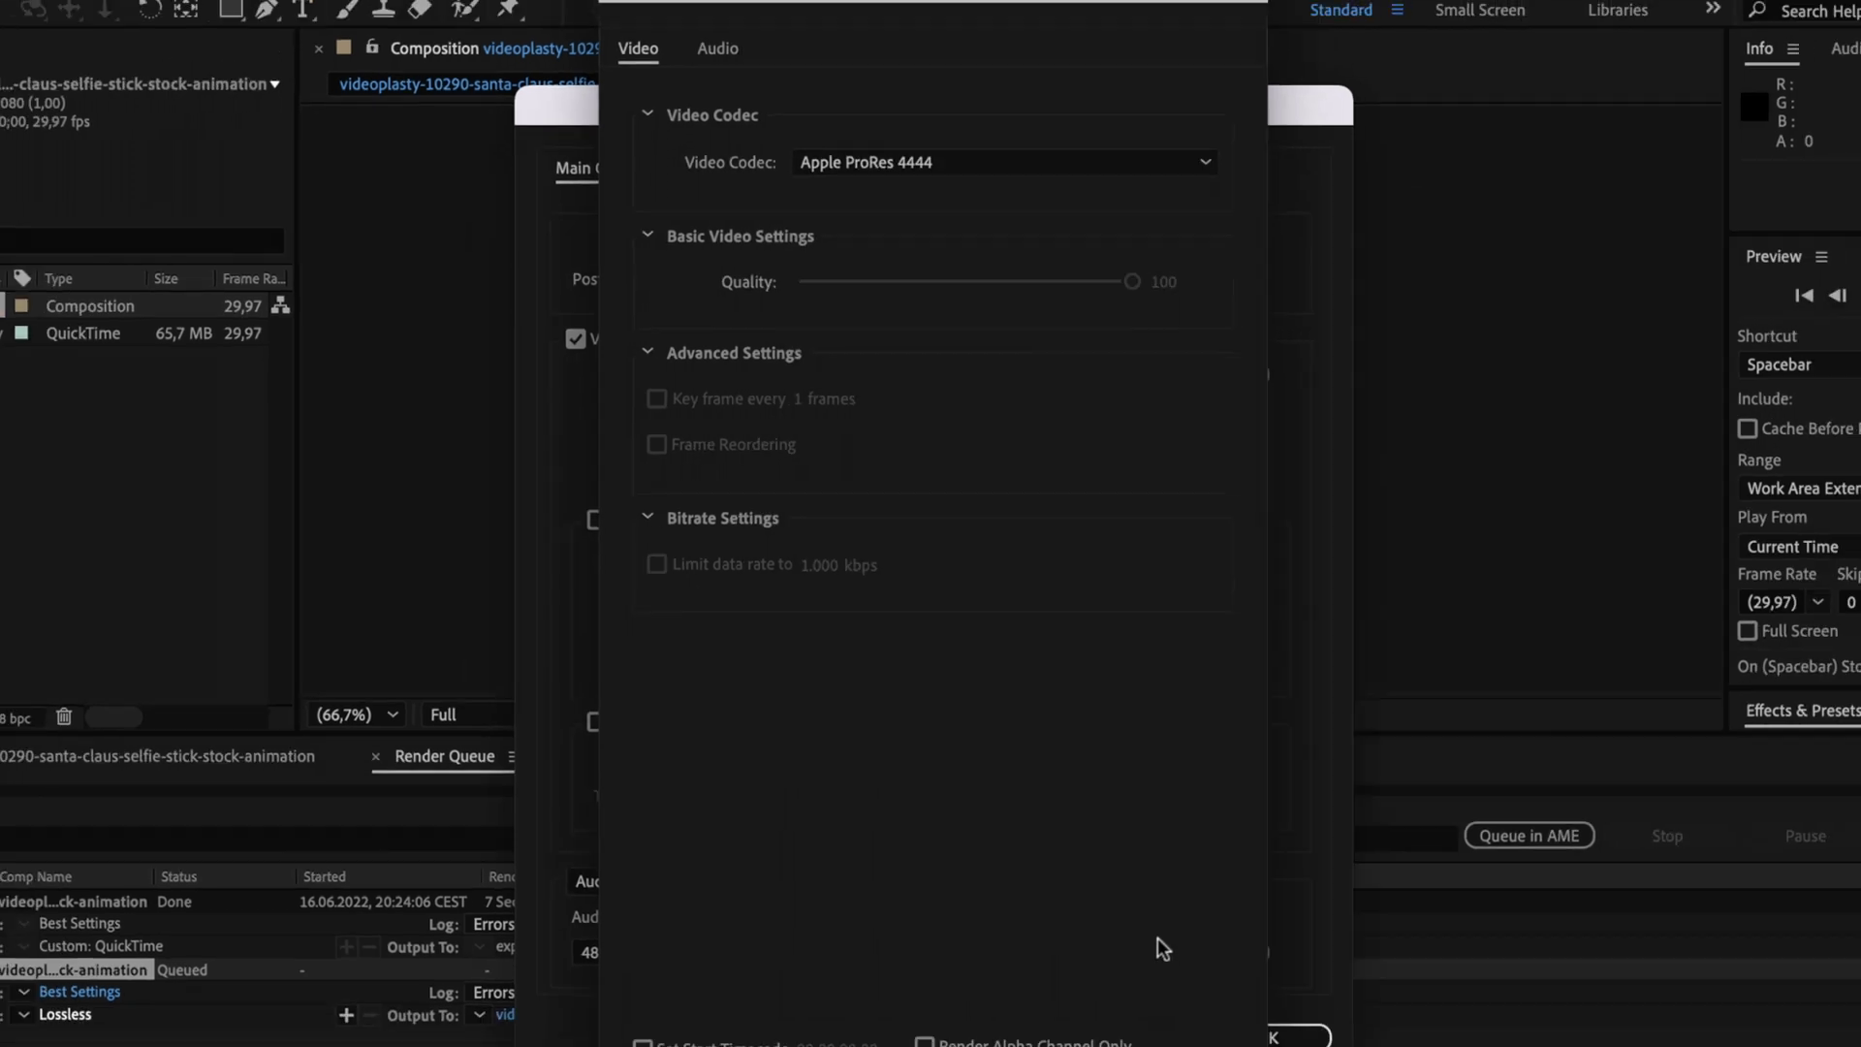
key(Return)
click(1201, 951)
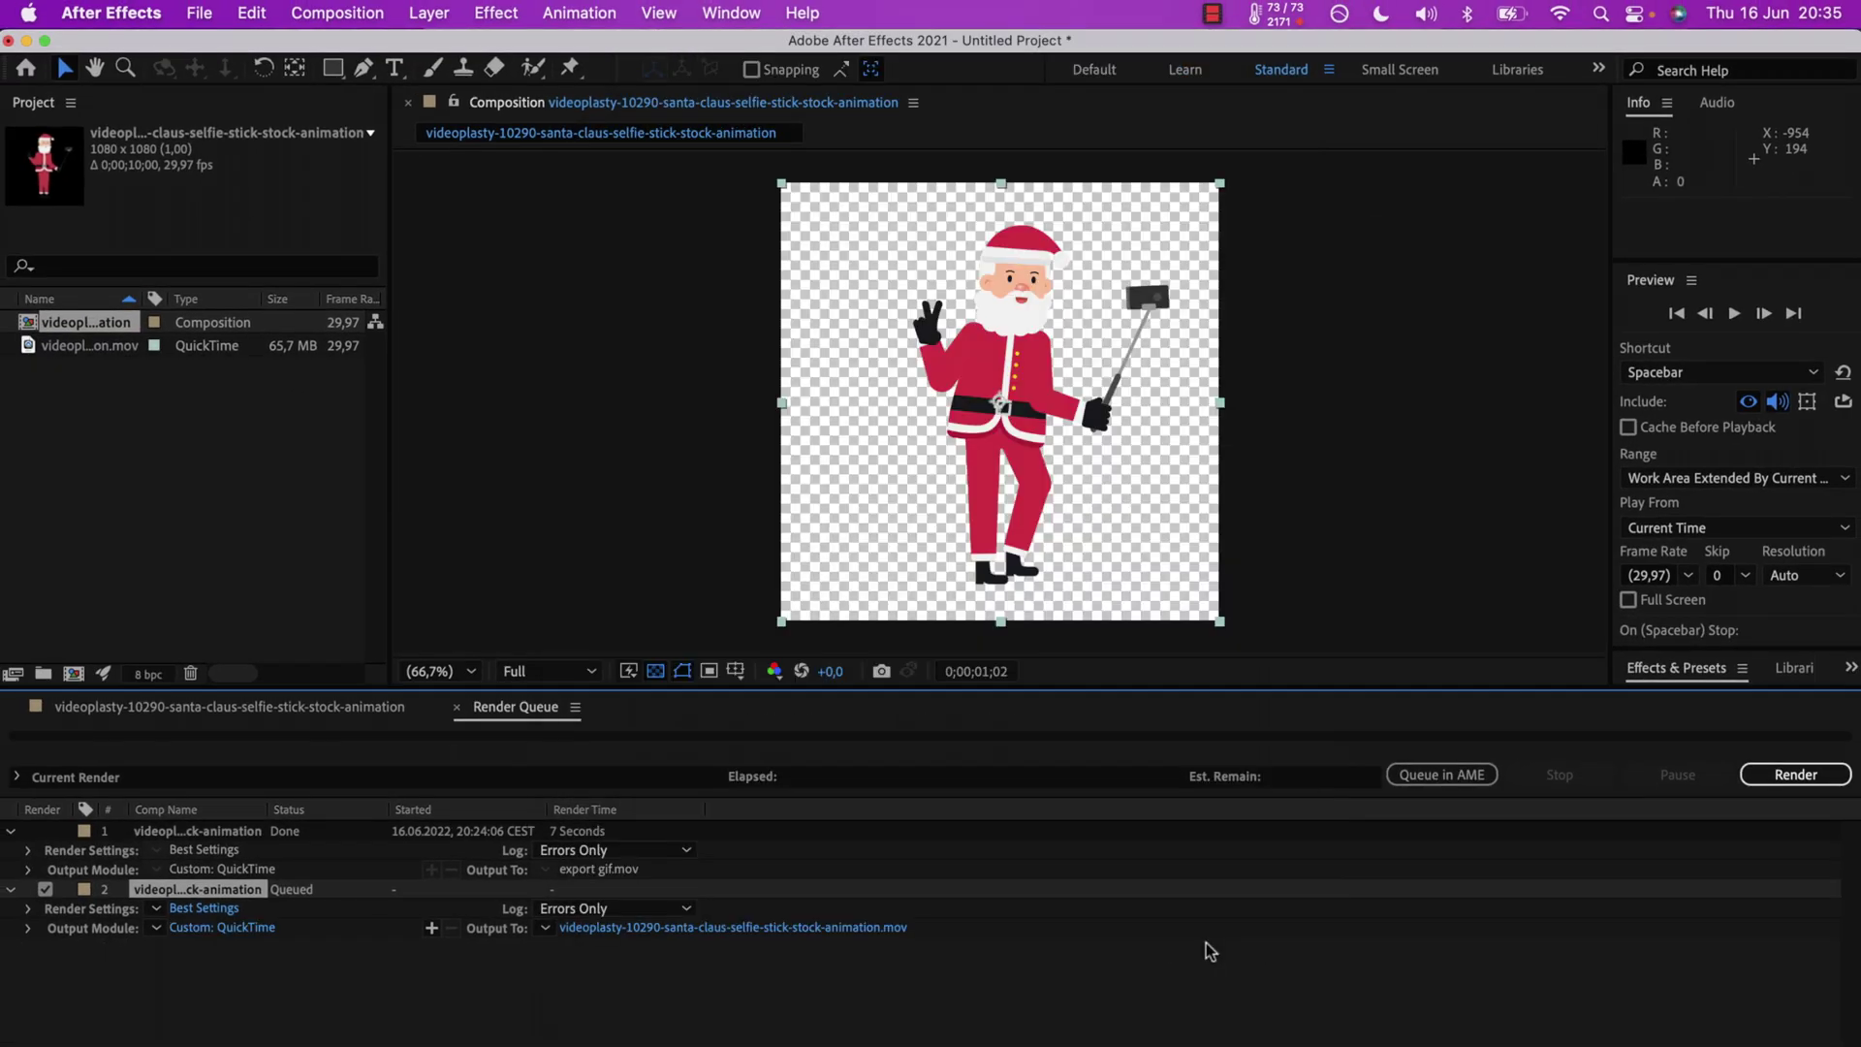
Name the output export gif.mov, render it, and close the project
click(658, 927)
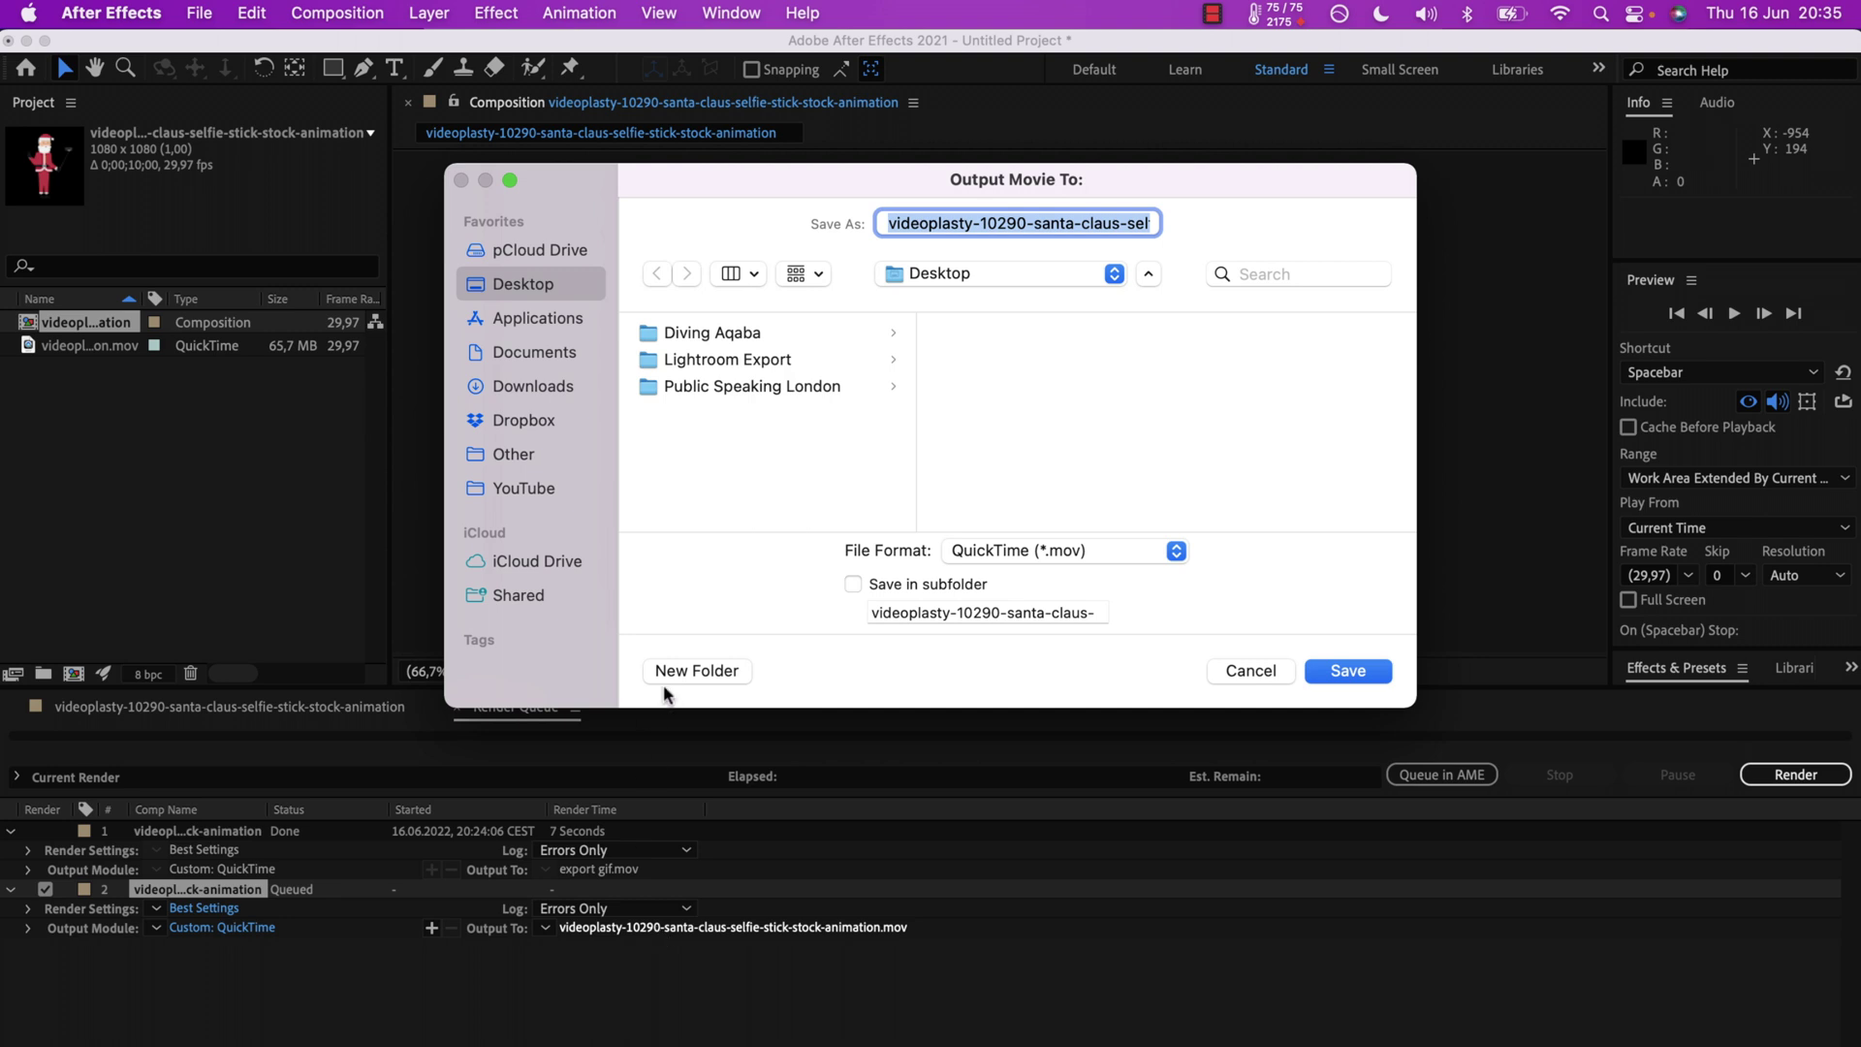
text(export gif.mov)
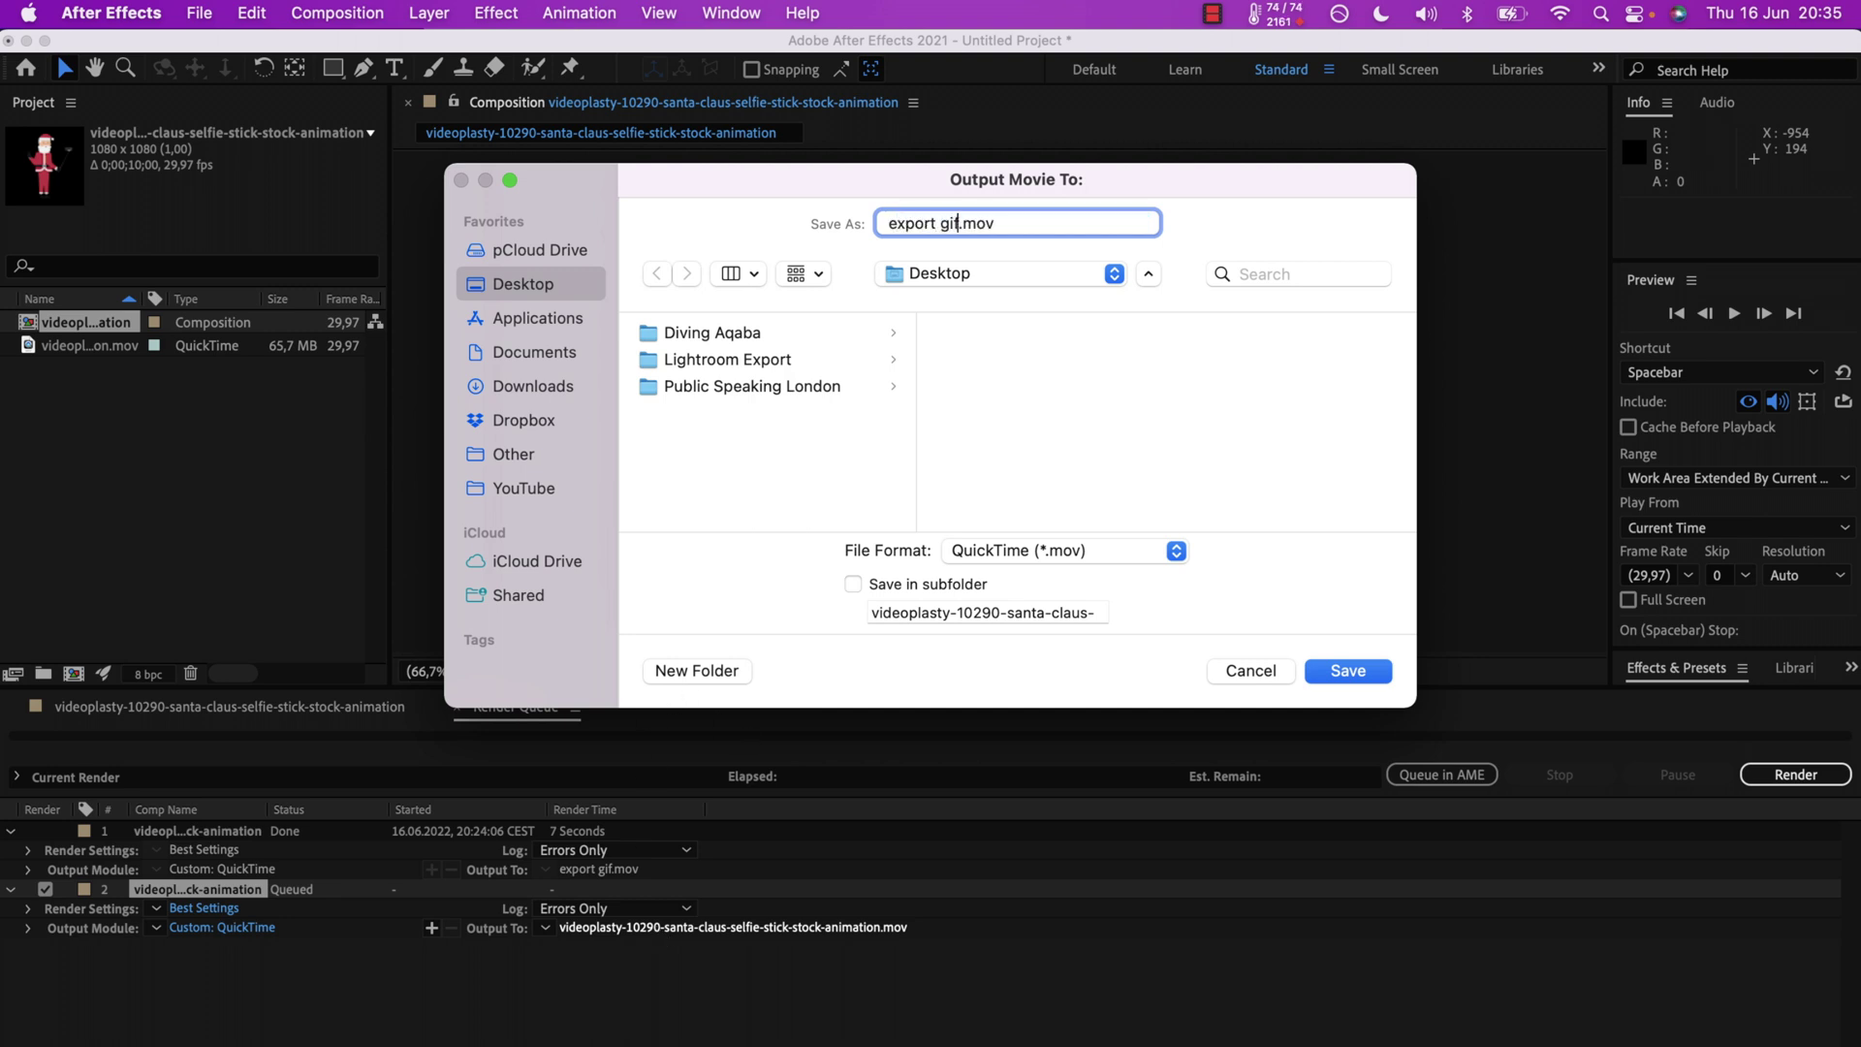
key(Return)
click(1802, 774)
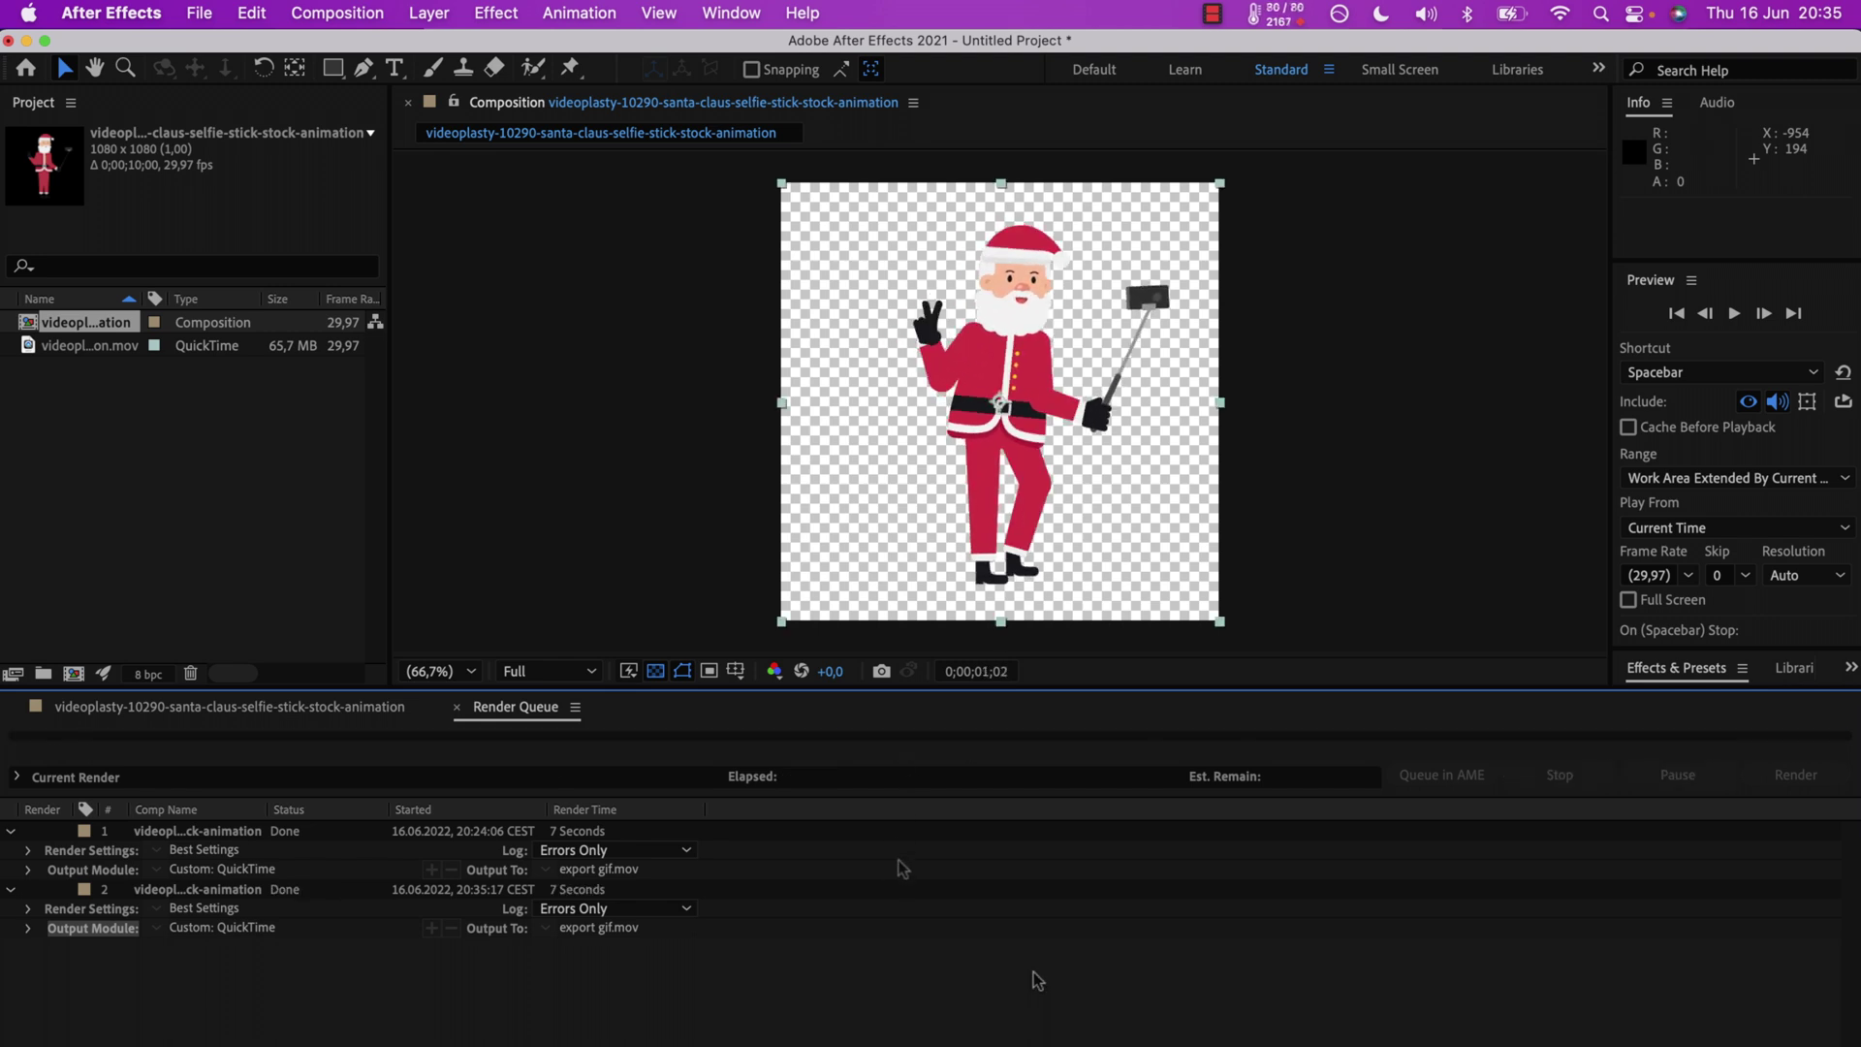
key(super+alt+n)
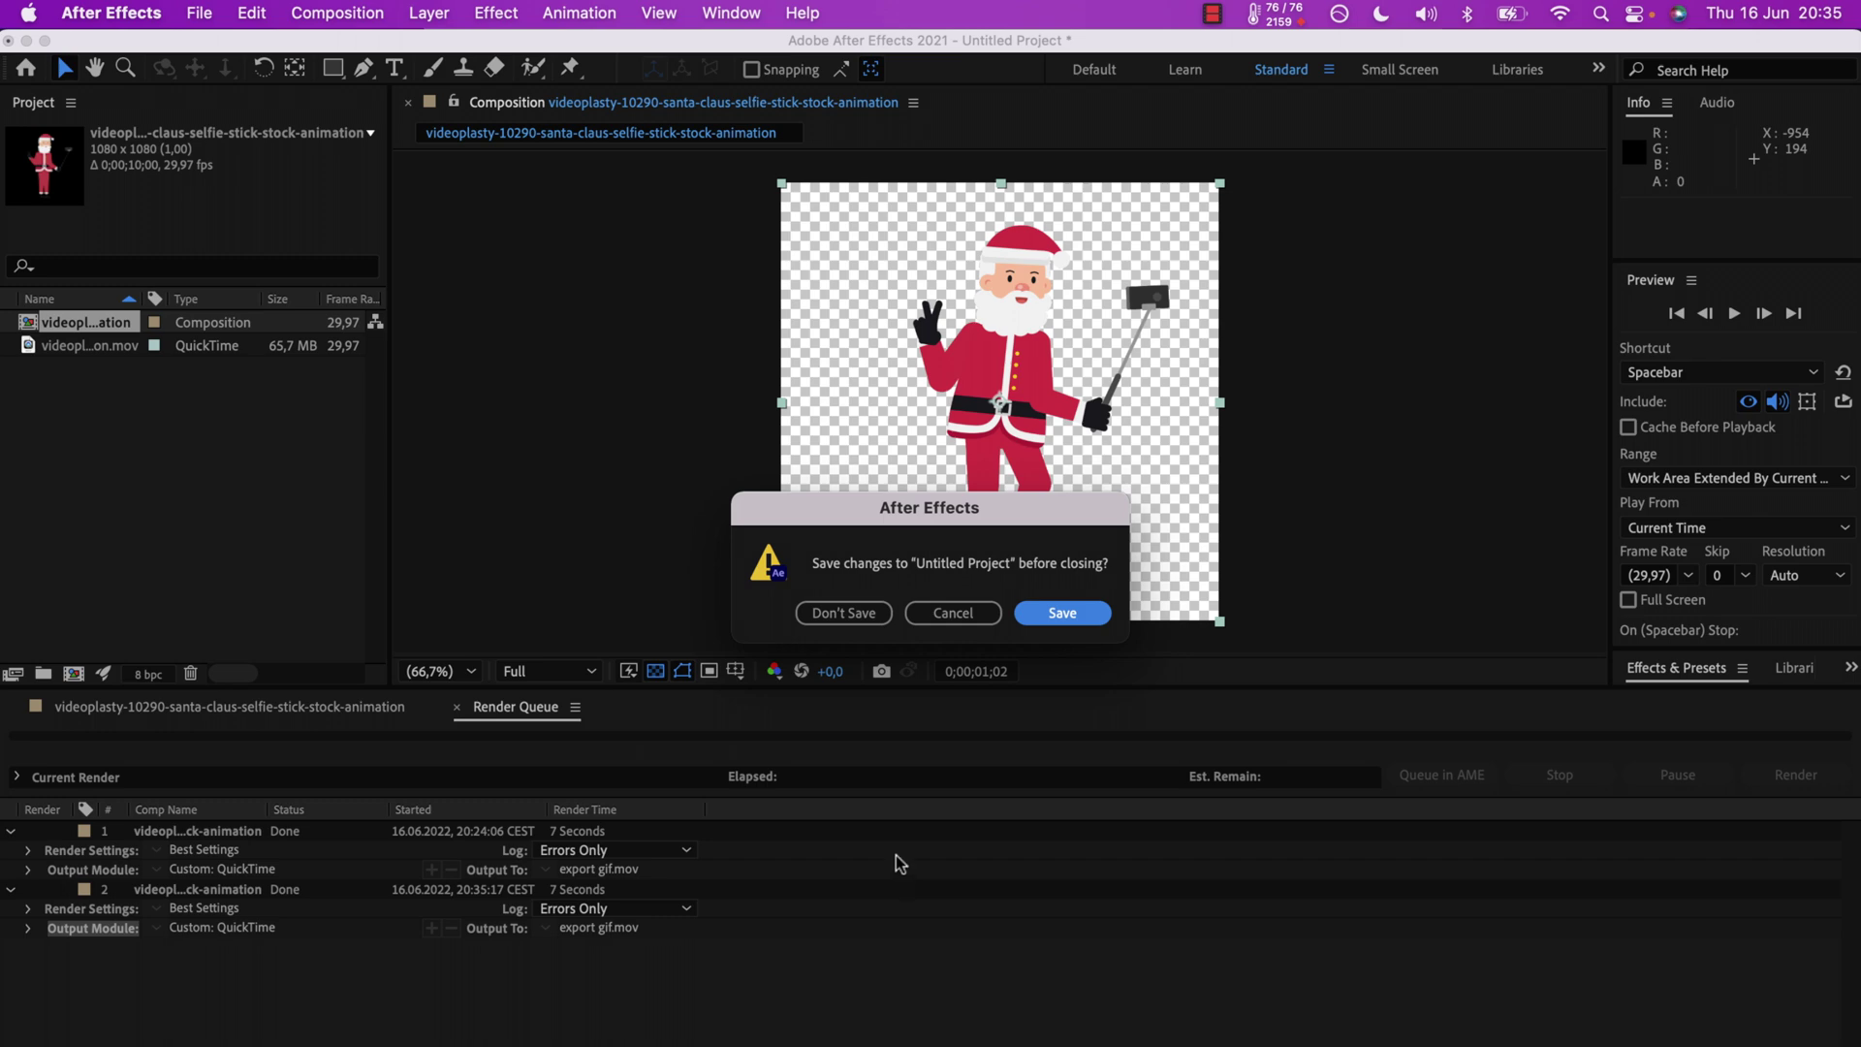
Discard the project changes and drag export gif.mov from Finder into Photoshop
click(850, 618)
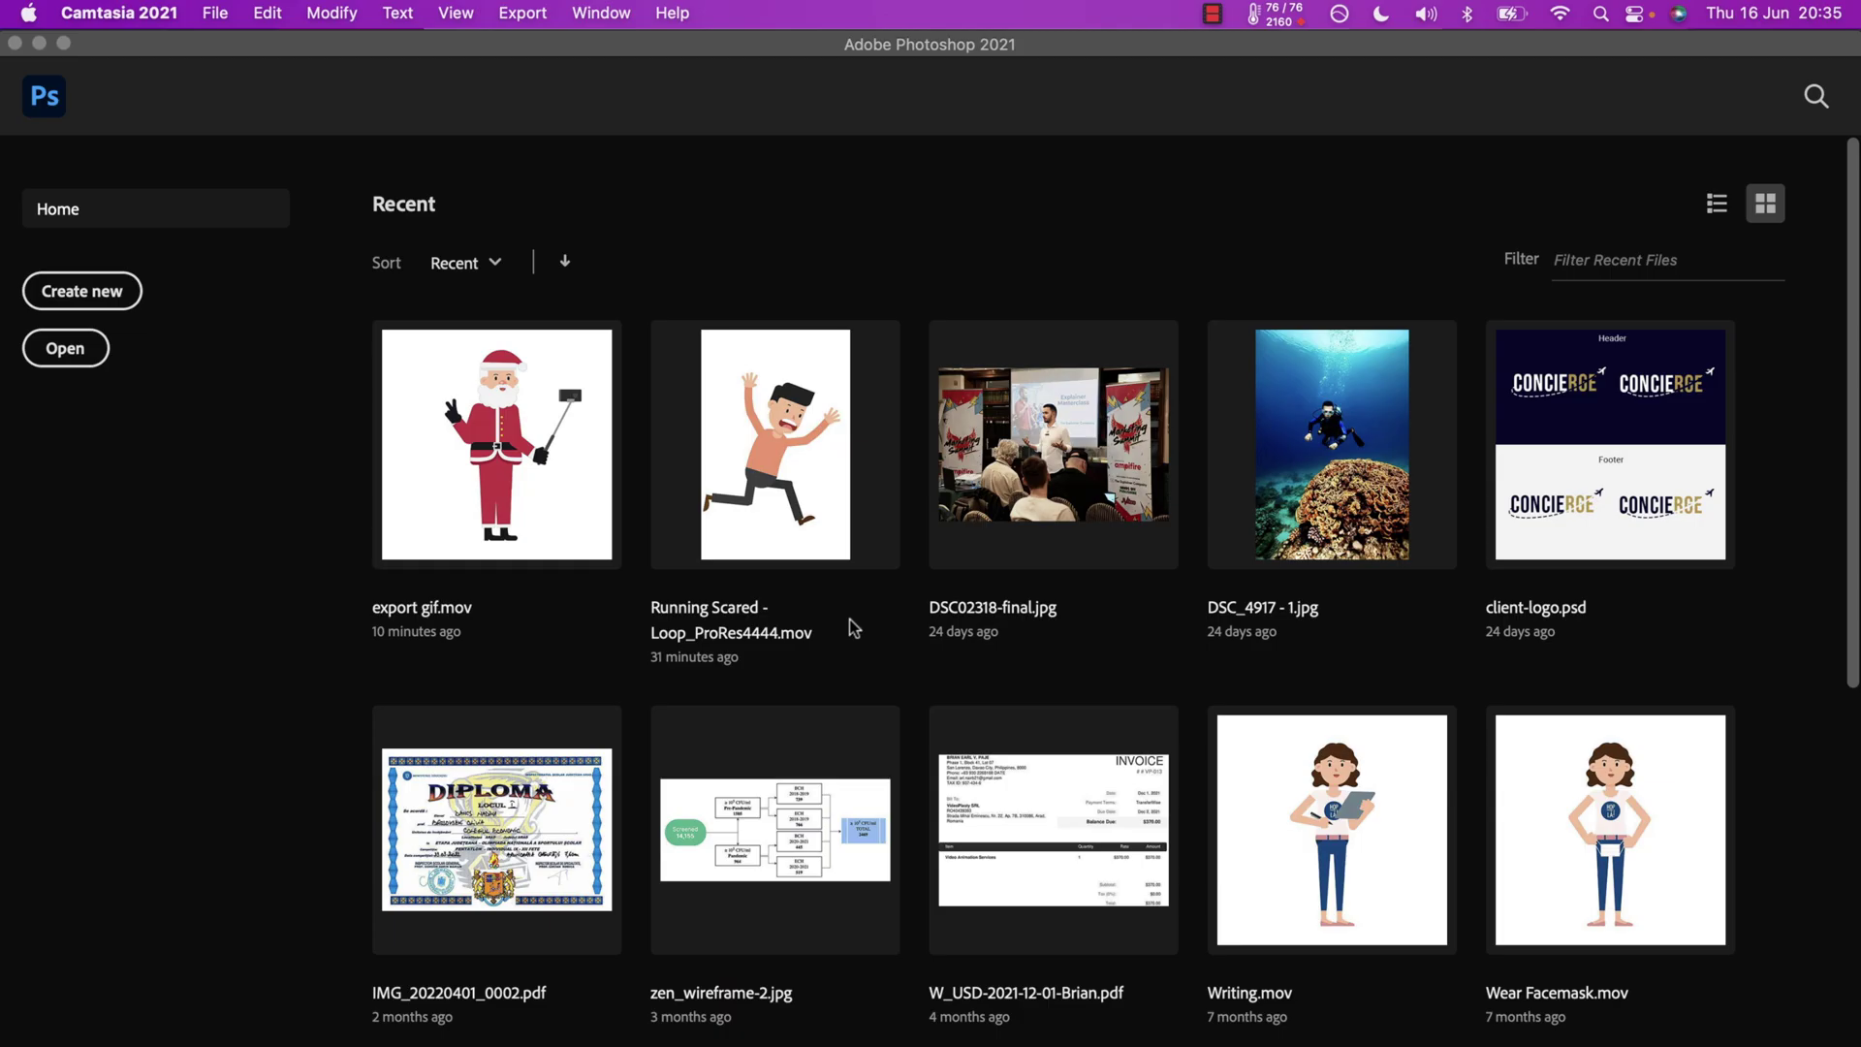
click(169, 47)
drag(170, 48, 867, 103)
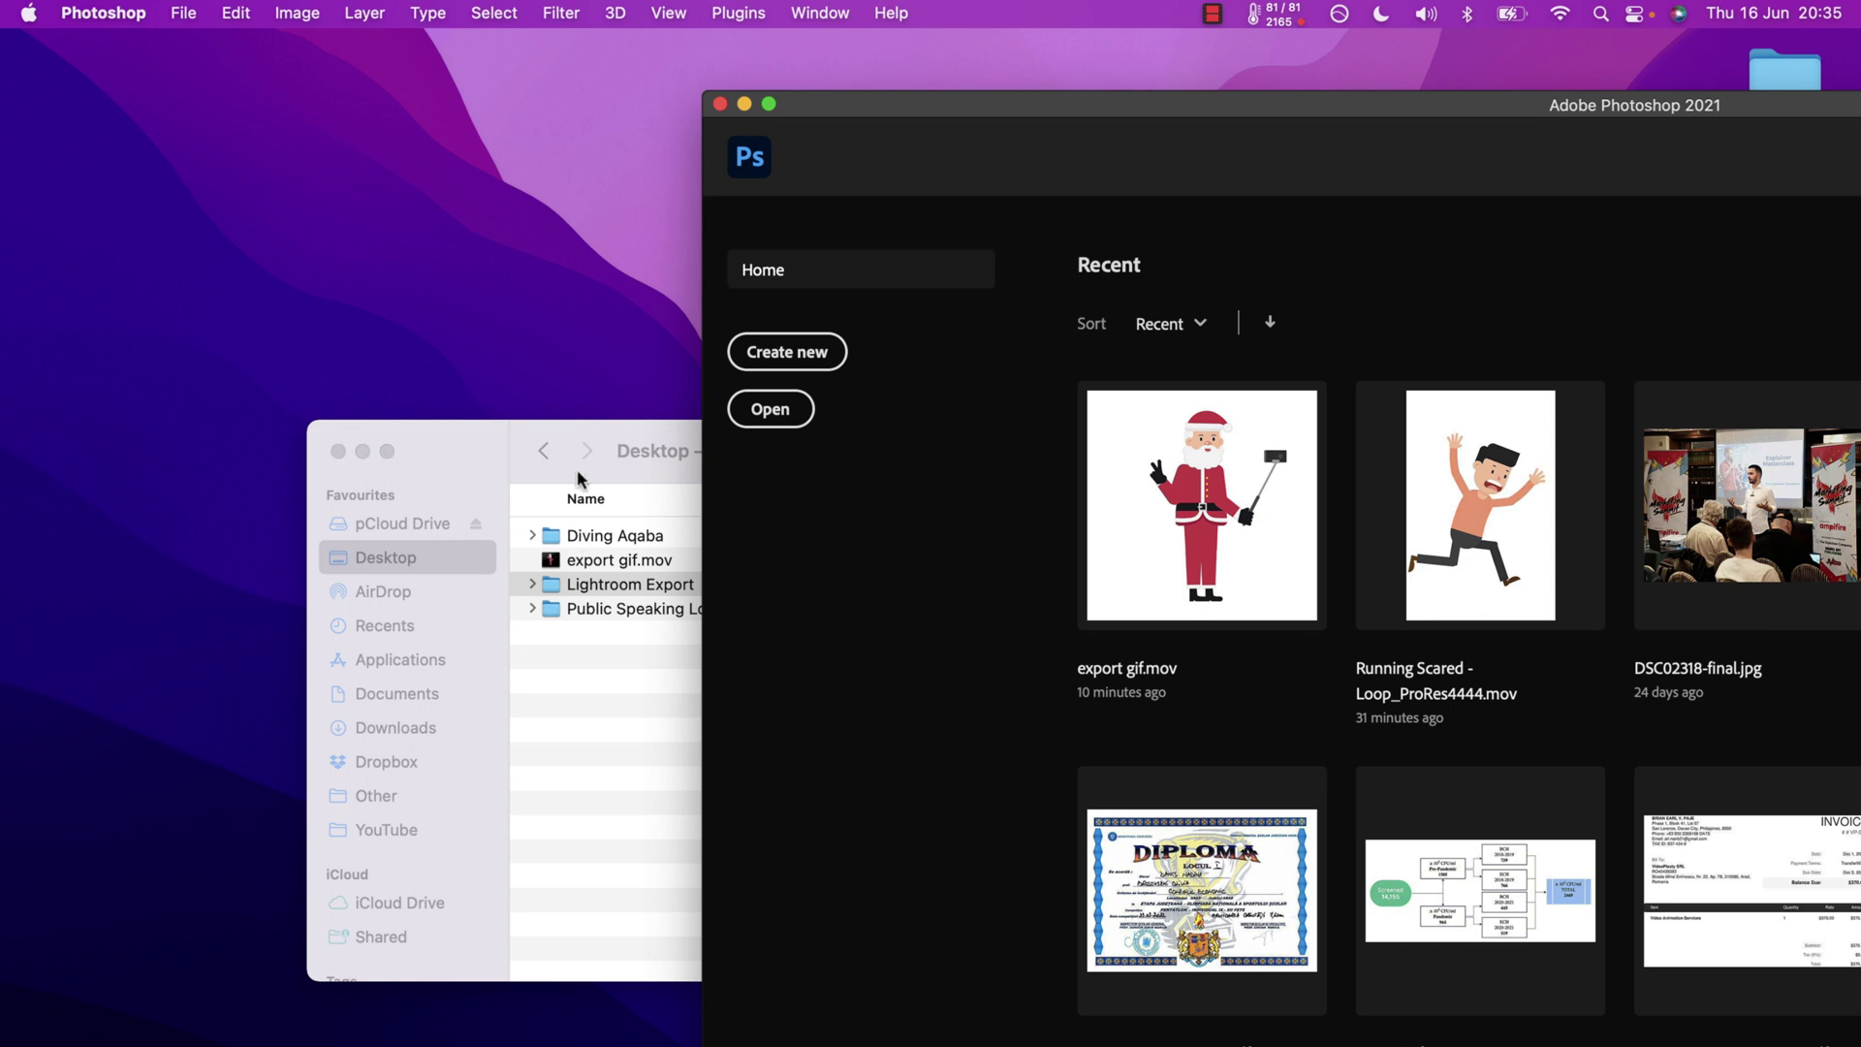
drag(577, 479, 255, 458)
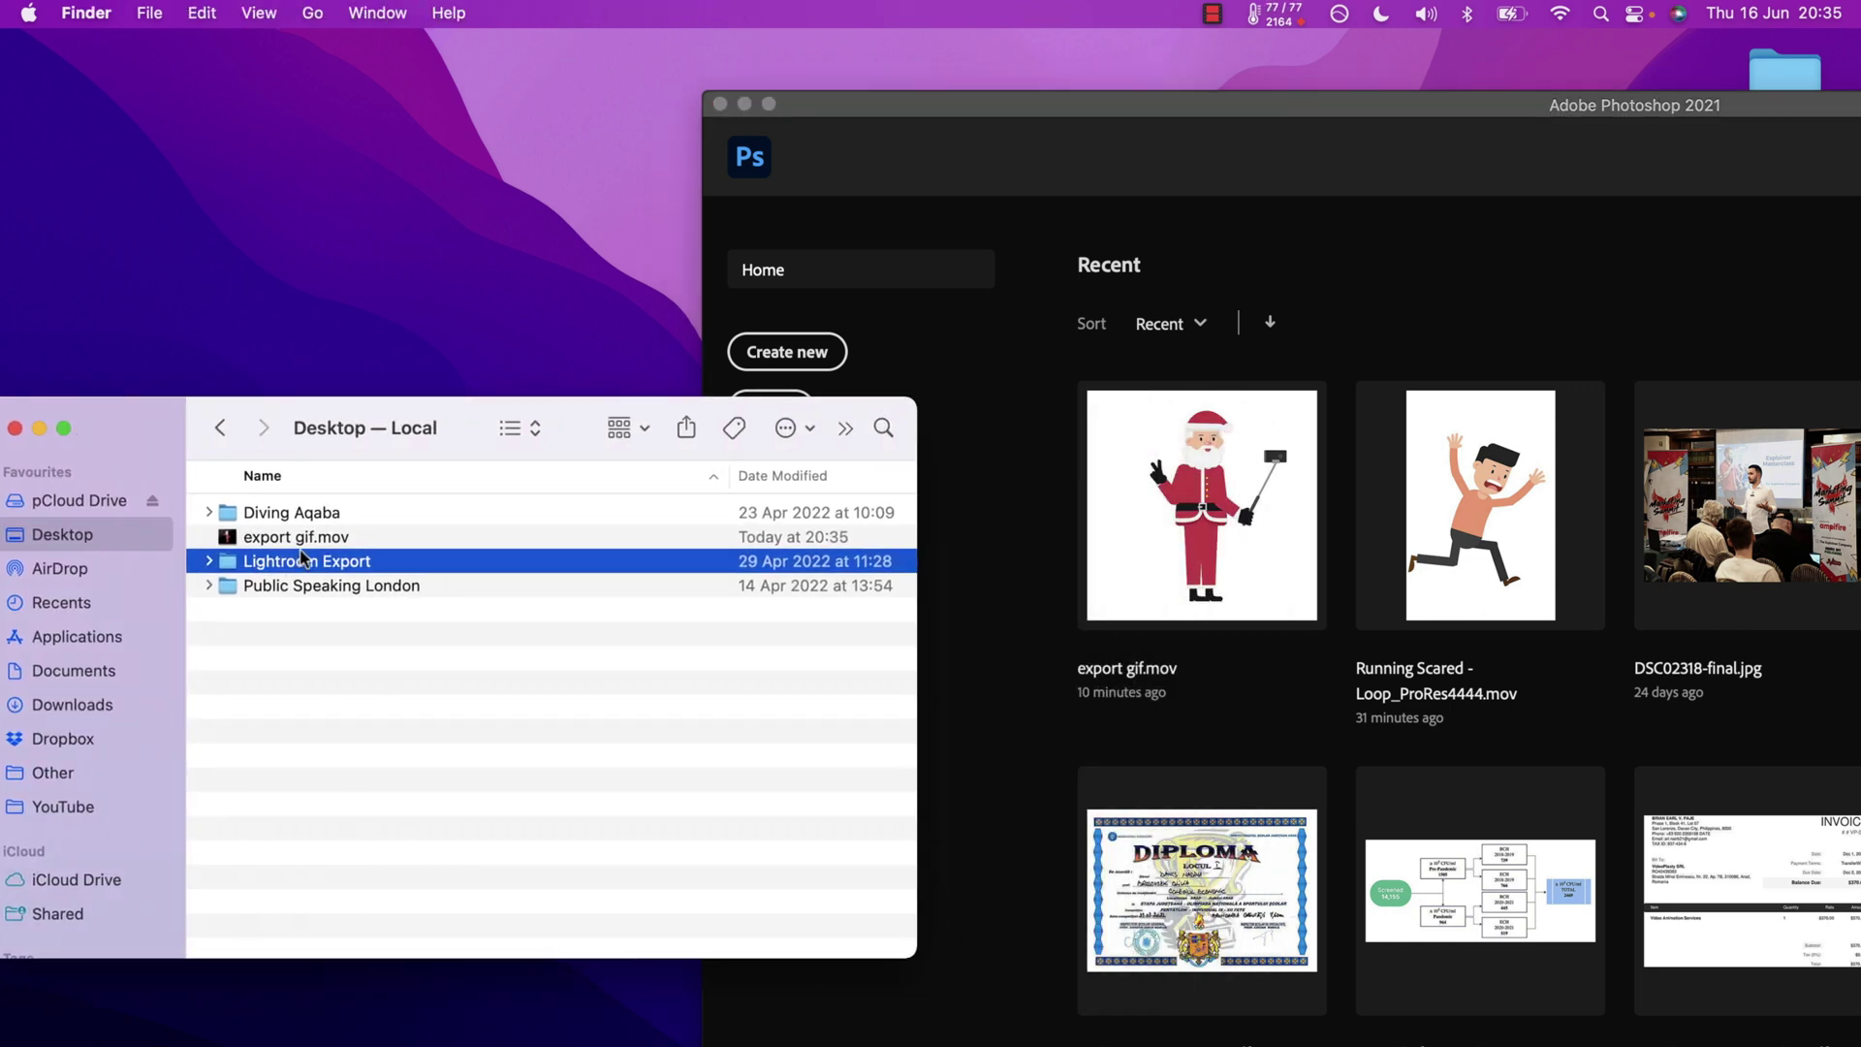
drag(296, 537, 1280, 517)
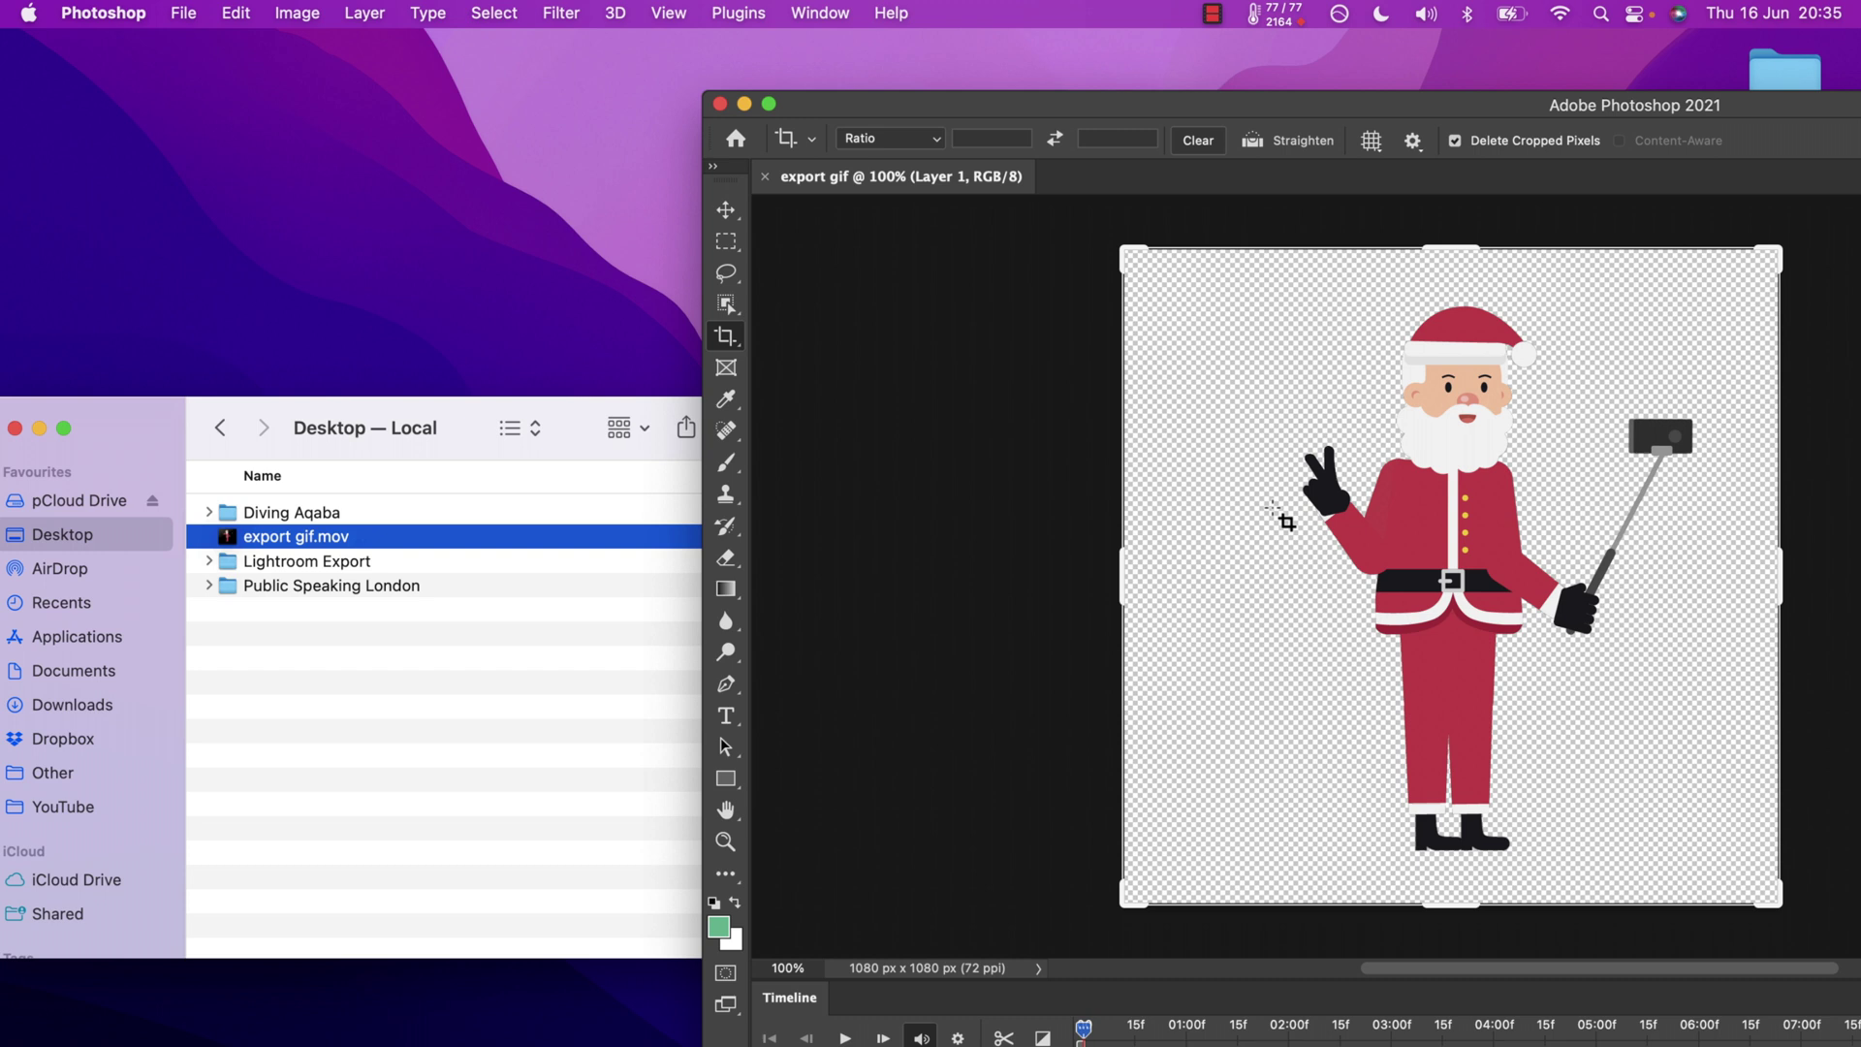
Maximise Photoshop and scrub the timeline around the five-second mark
click(39, 428)
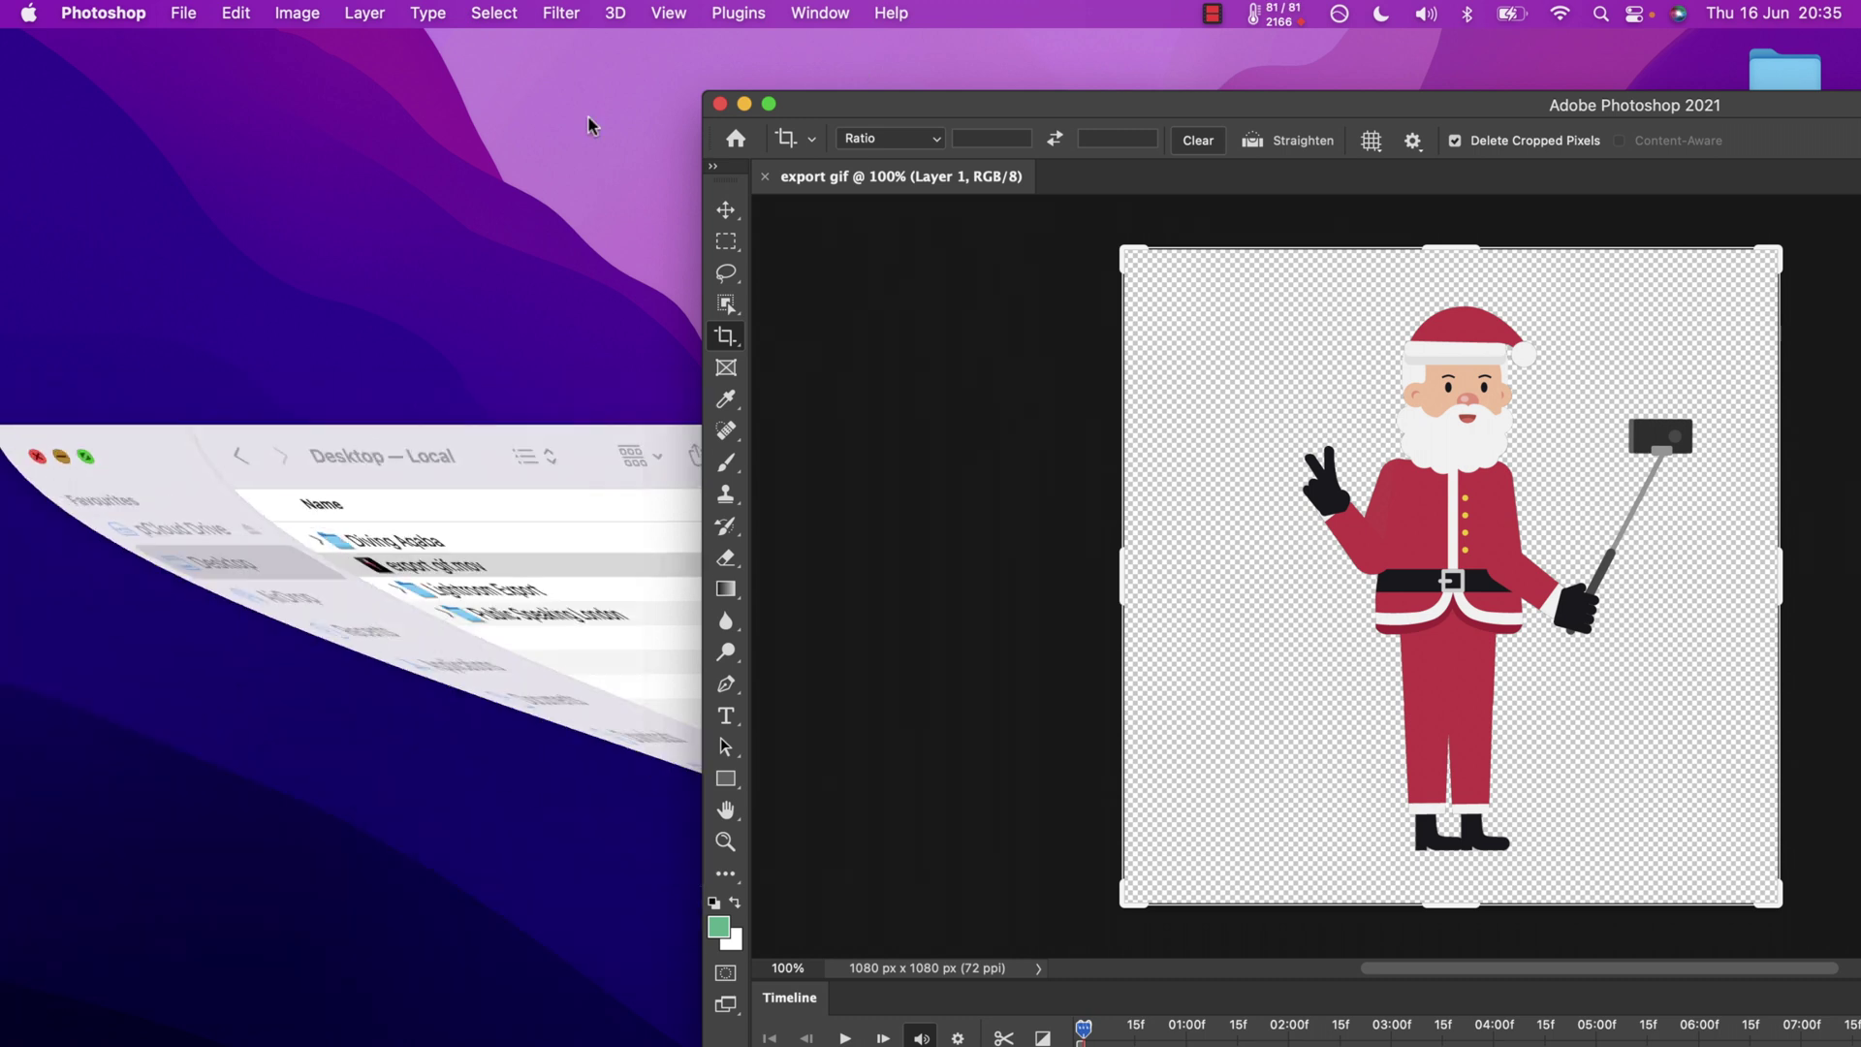
click(767, 103)
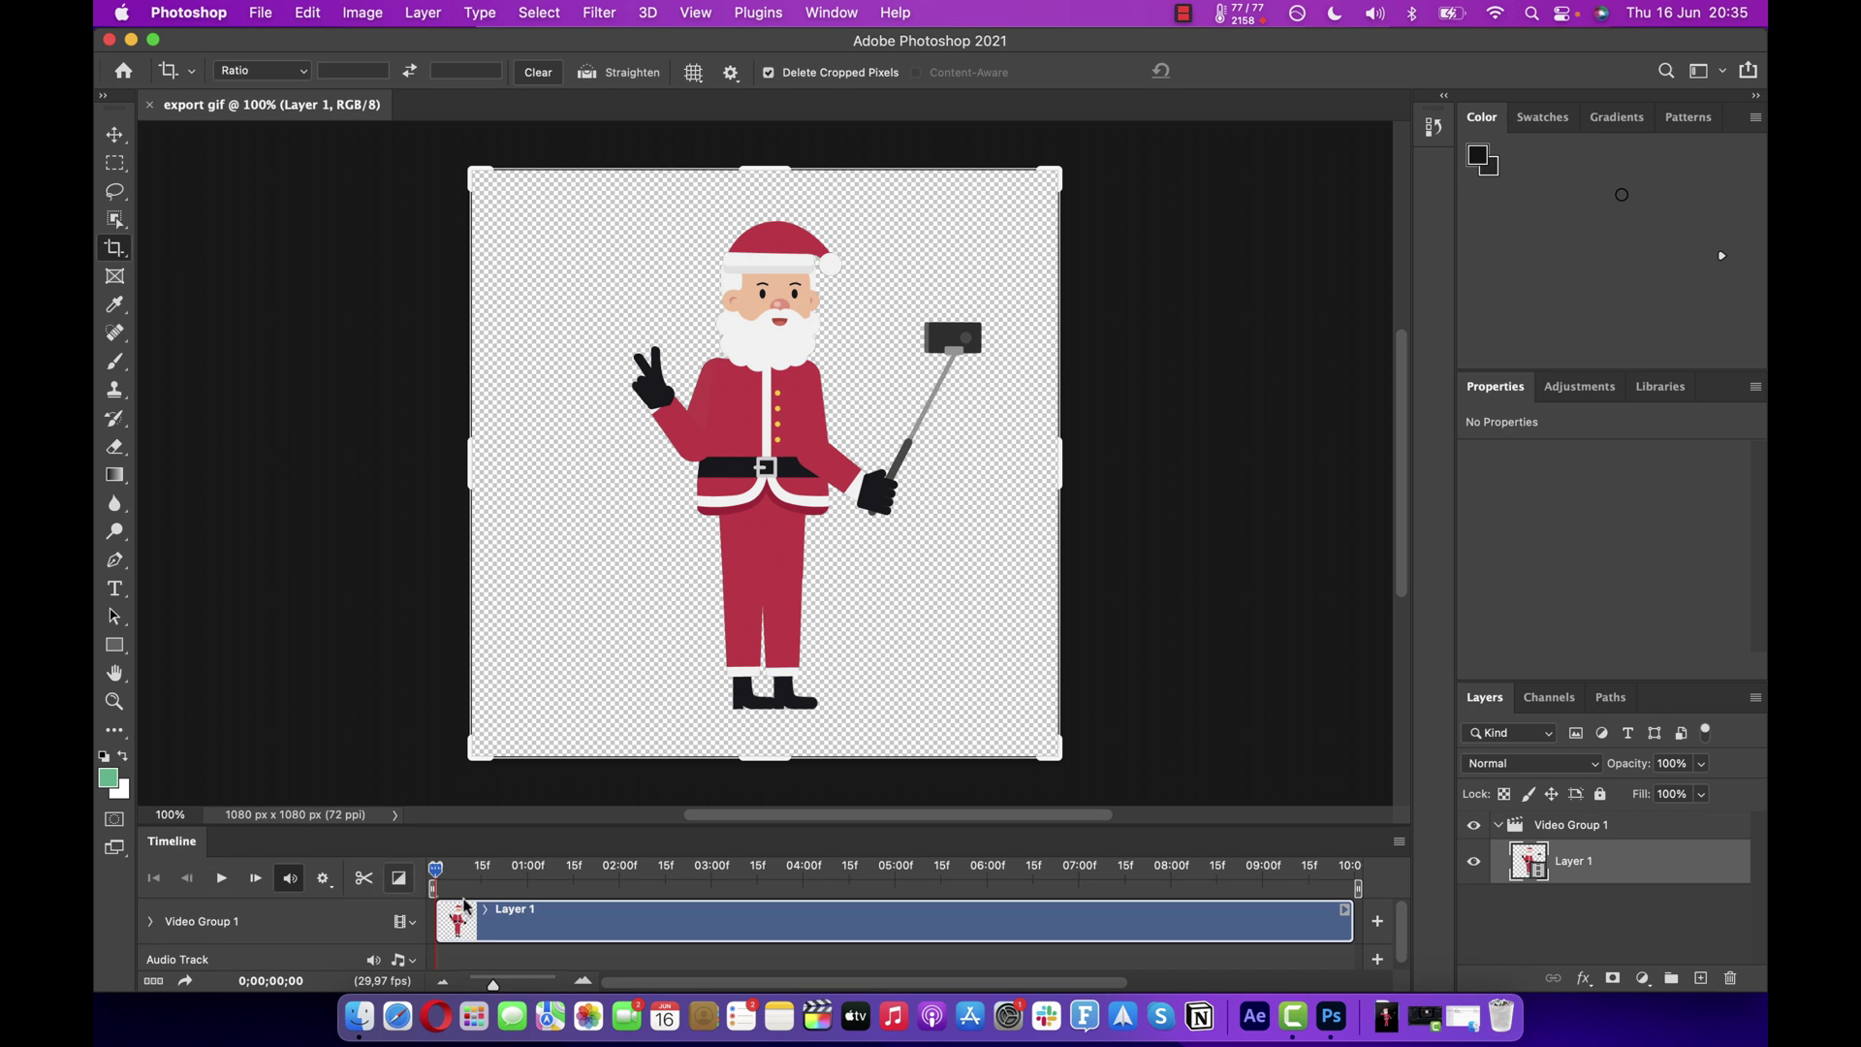
mouse_move(438, 869)
mouse_down()
mouse_move(942, 880)
mouse_move(411, 891)
mouse_up()
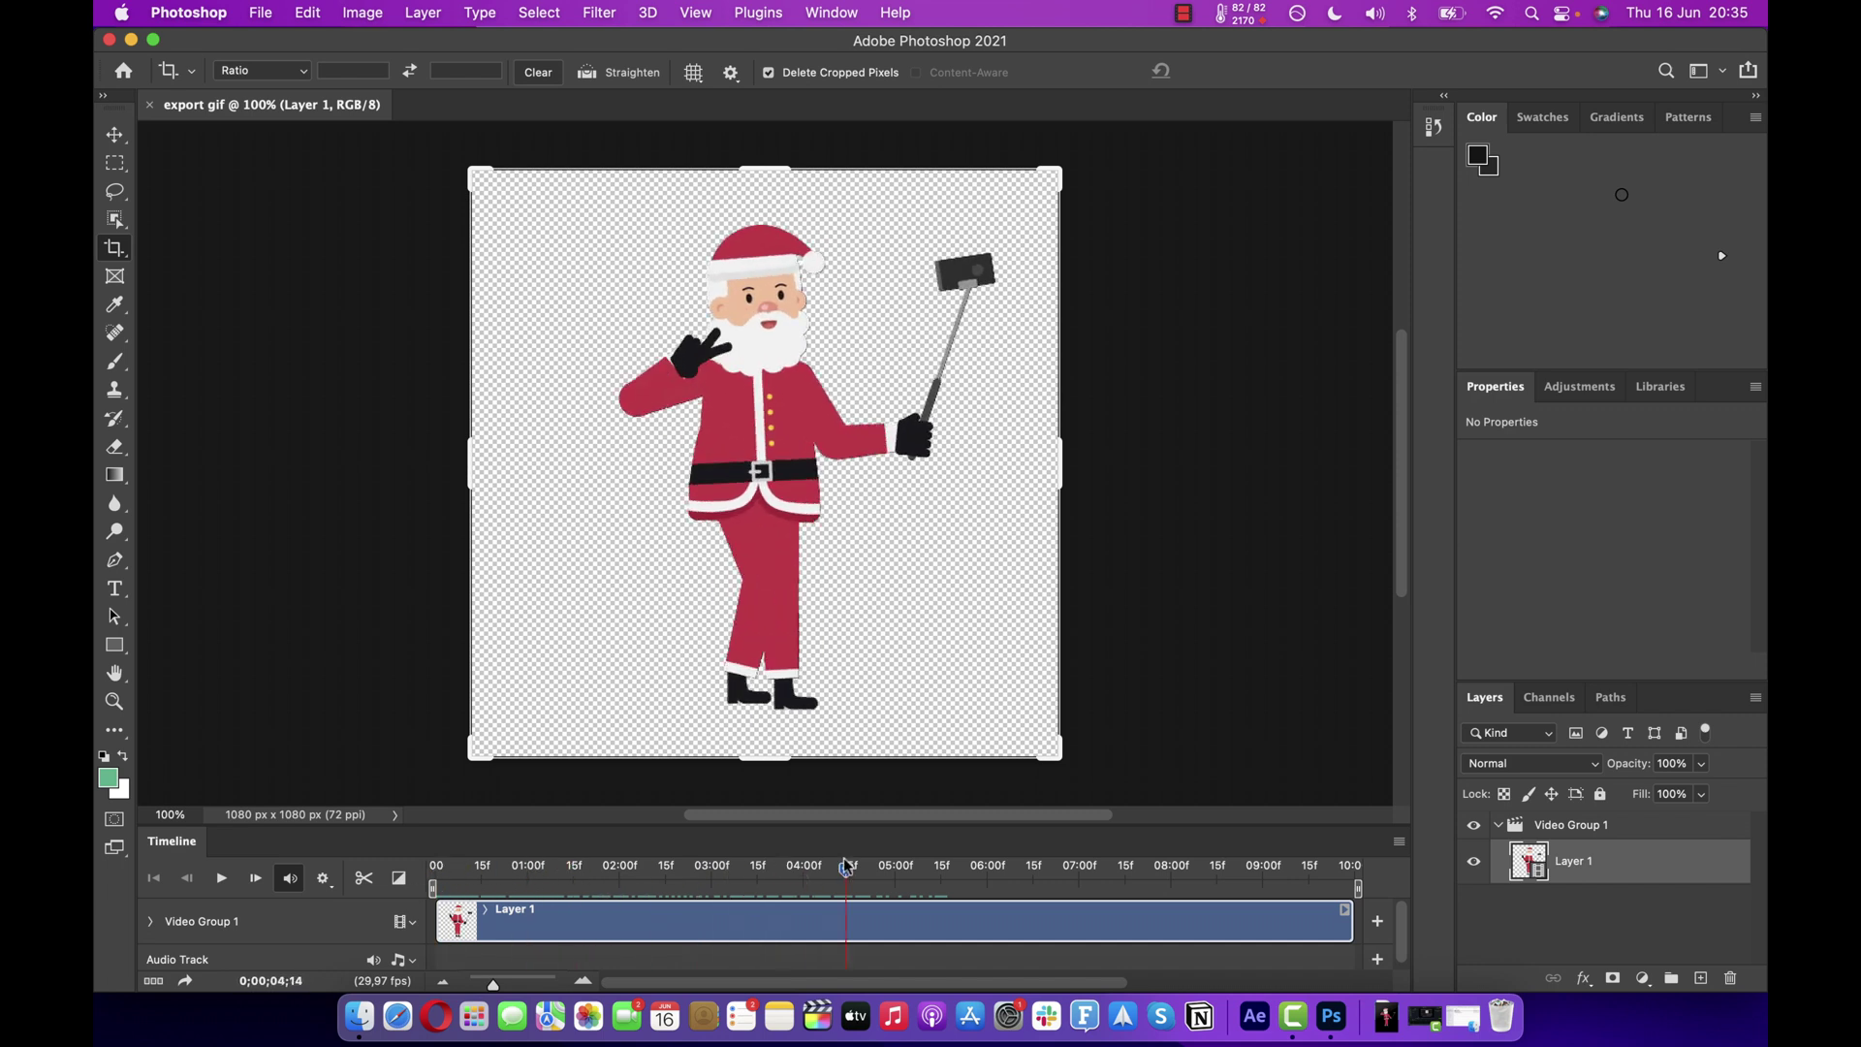
mouse_move(412, 891)
mouse_down()
mouse_move(539, 866)
mouse_move(436, 869)
mouse_up()
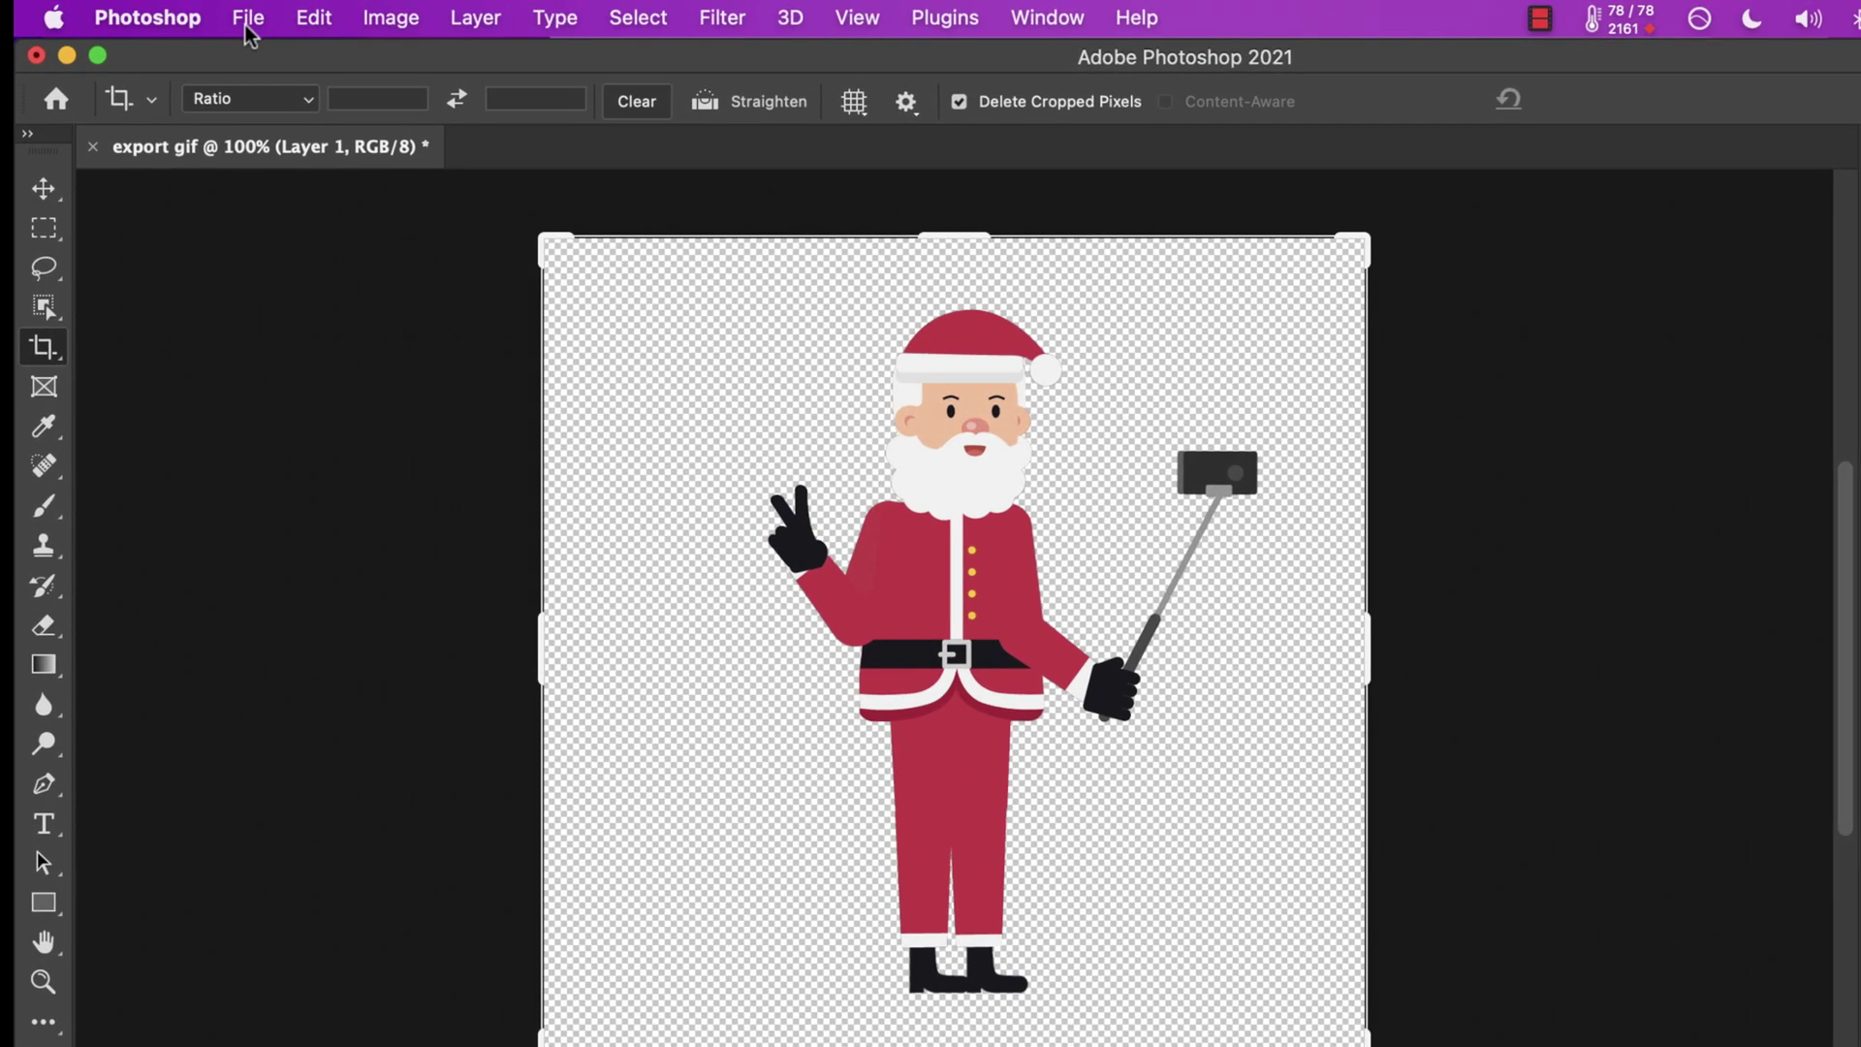
Open File > Export > Save for Web (Legacy) for the Santa animation
click(260, 16)
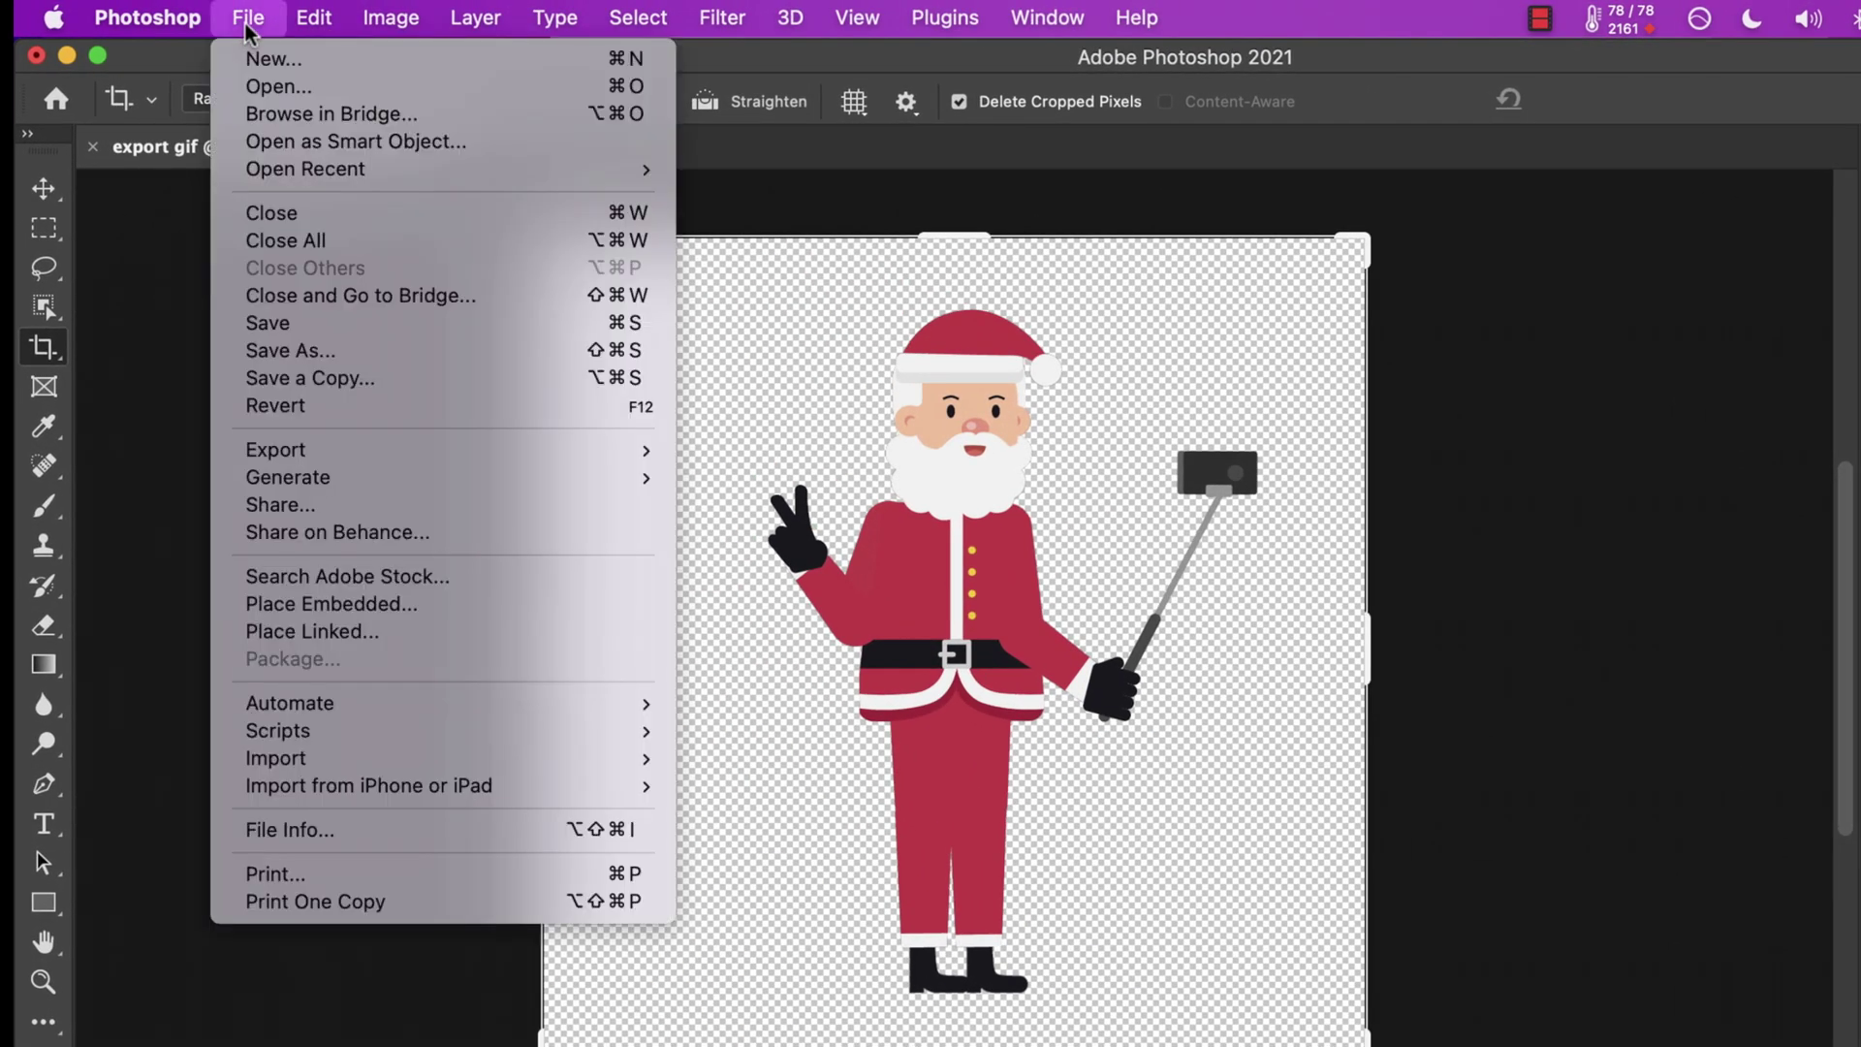
mouse_move(437, 450)
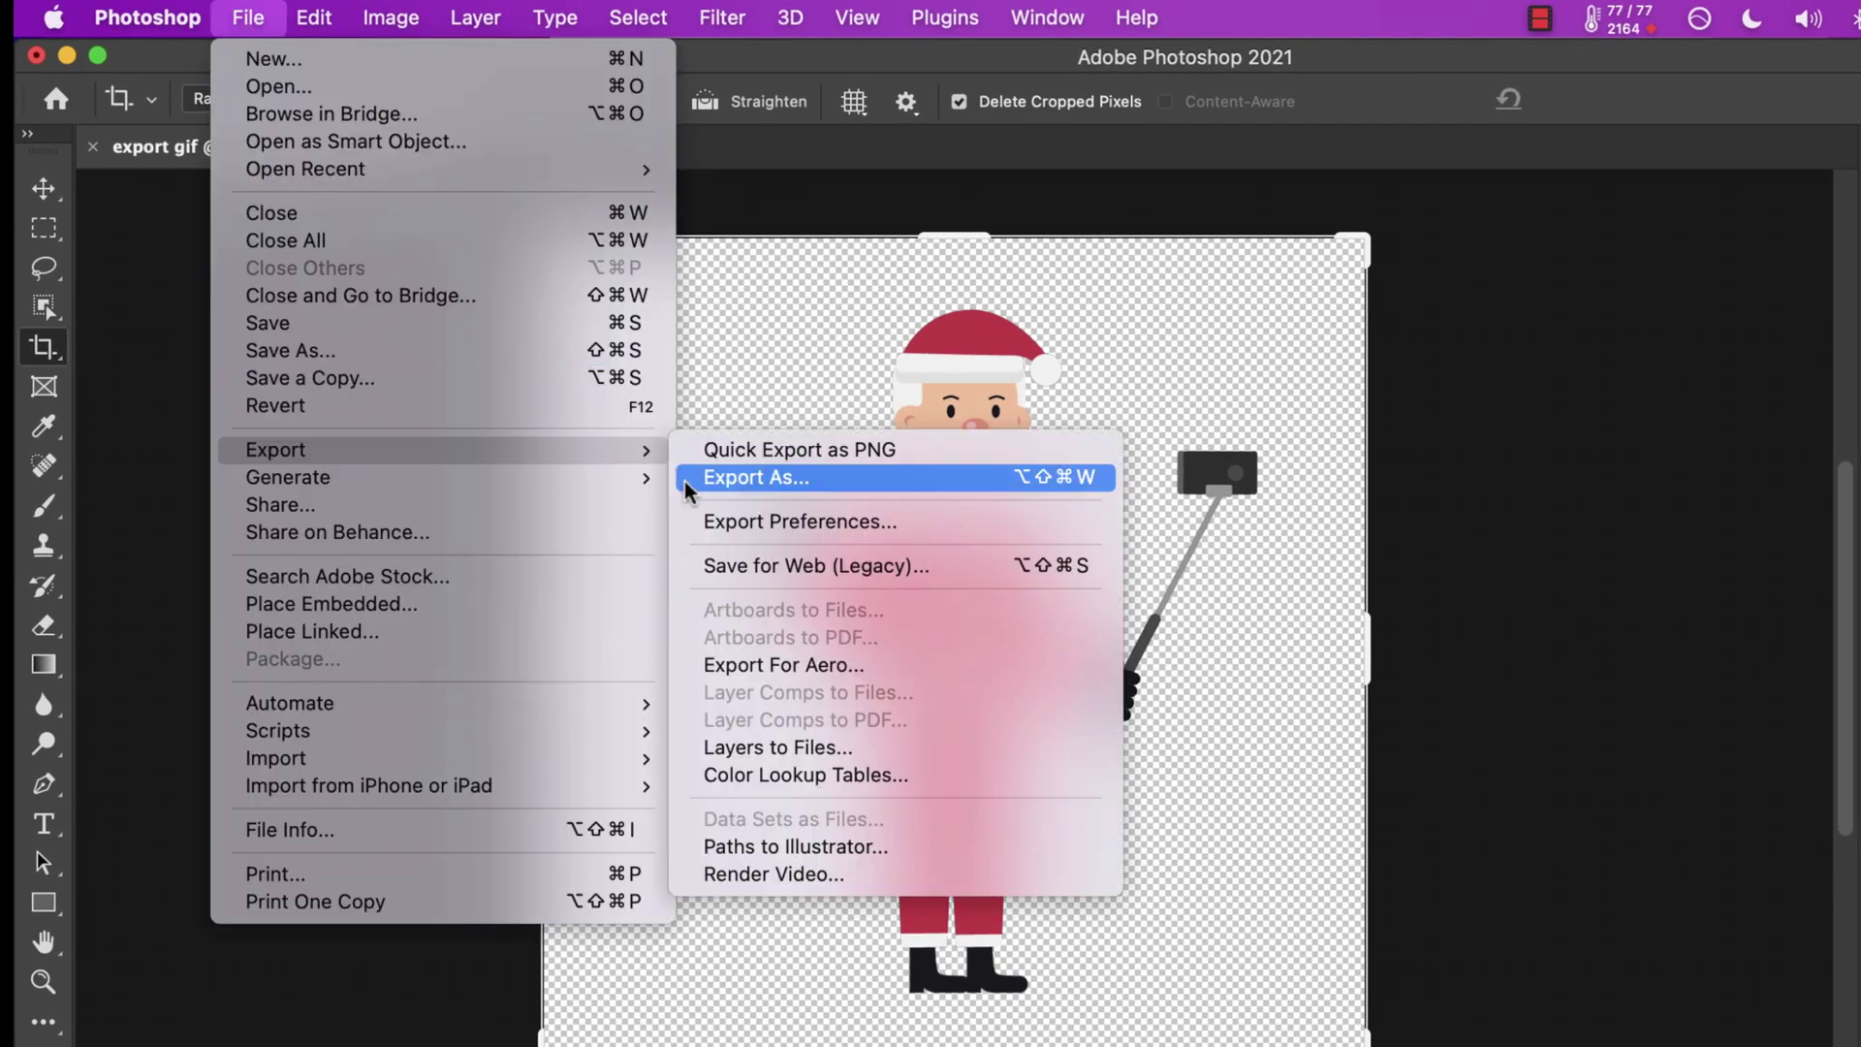
click(848, 573)
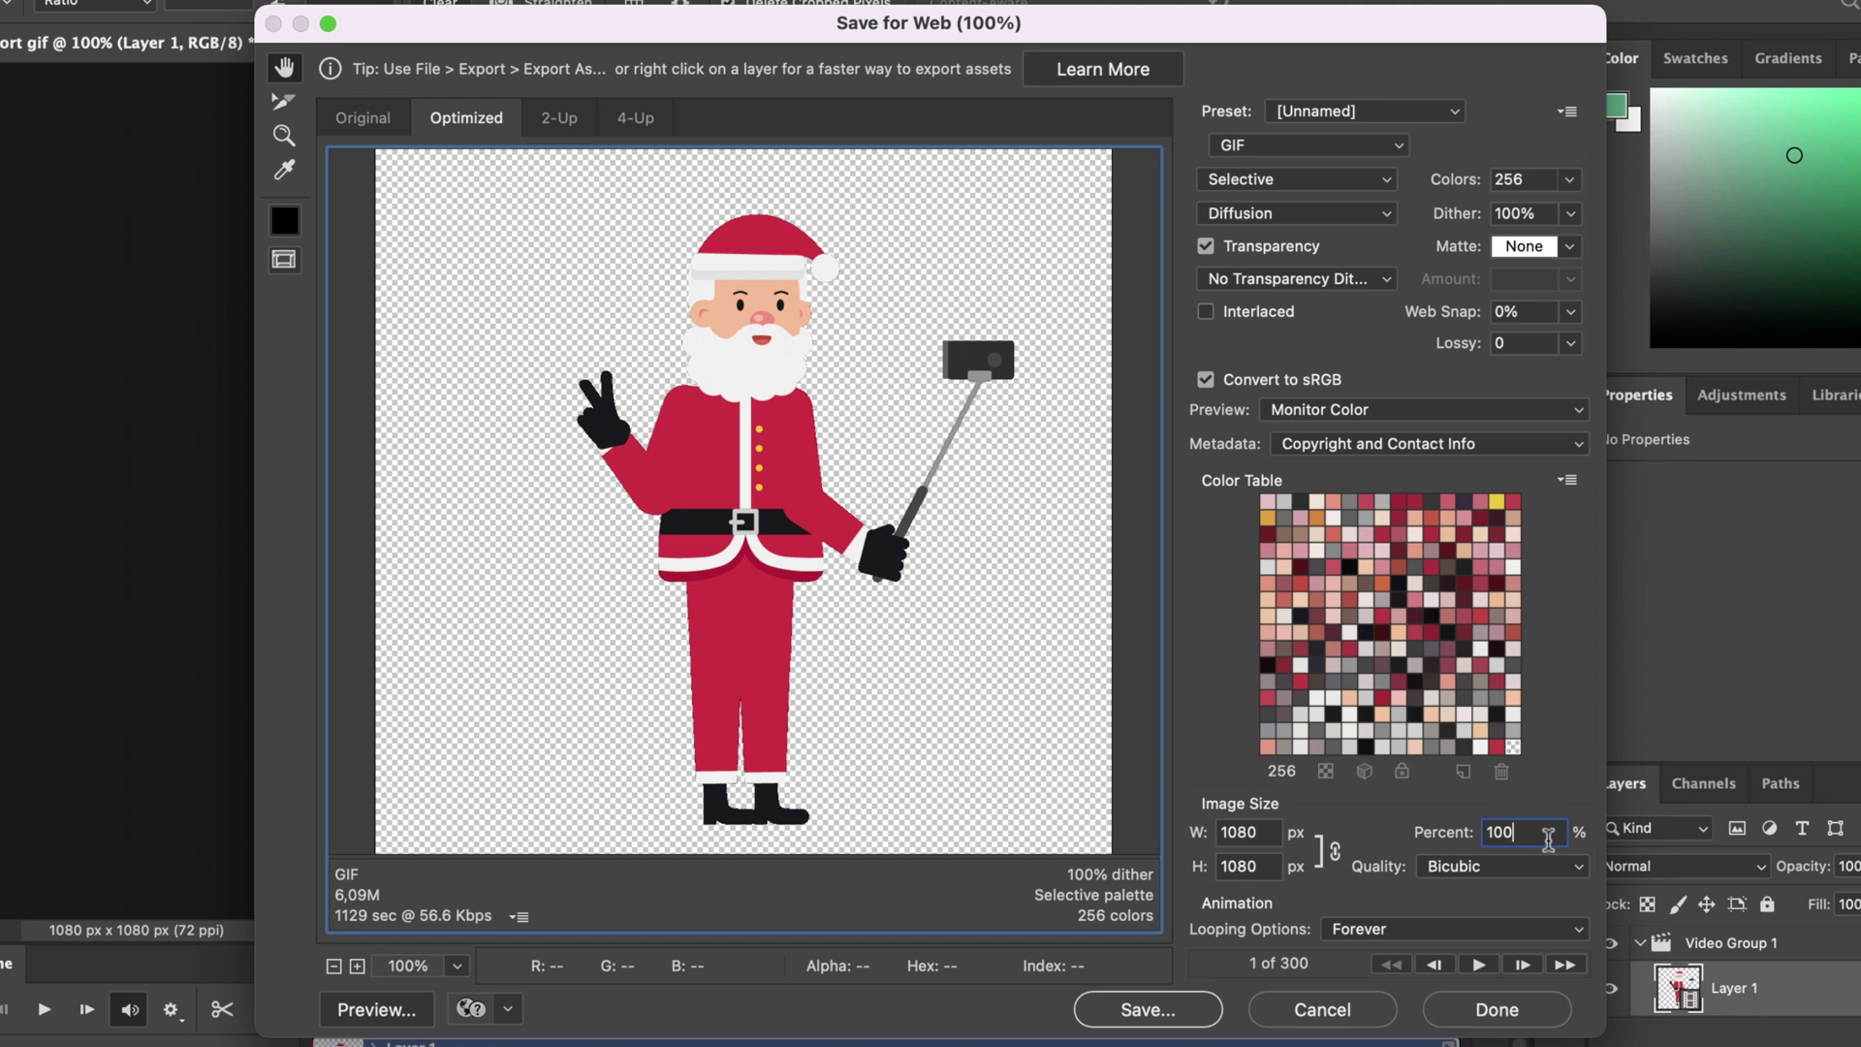
Try a 16-colour palette, return to 256 colours, and select the size percentage
double_click(1547, 839)
text(50)
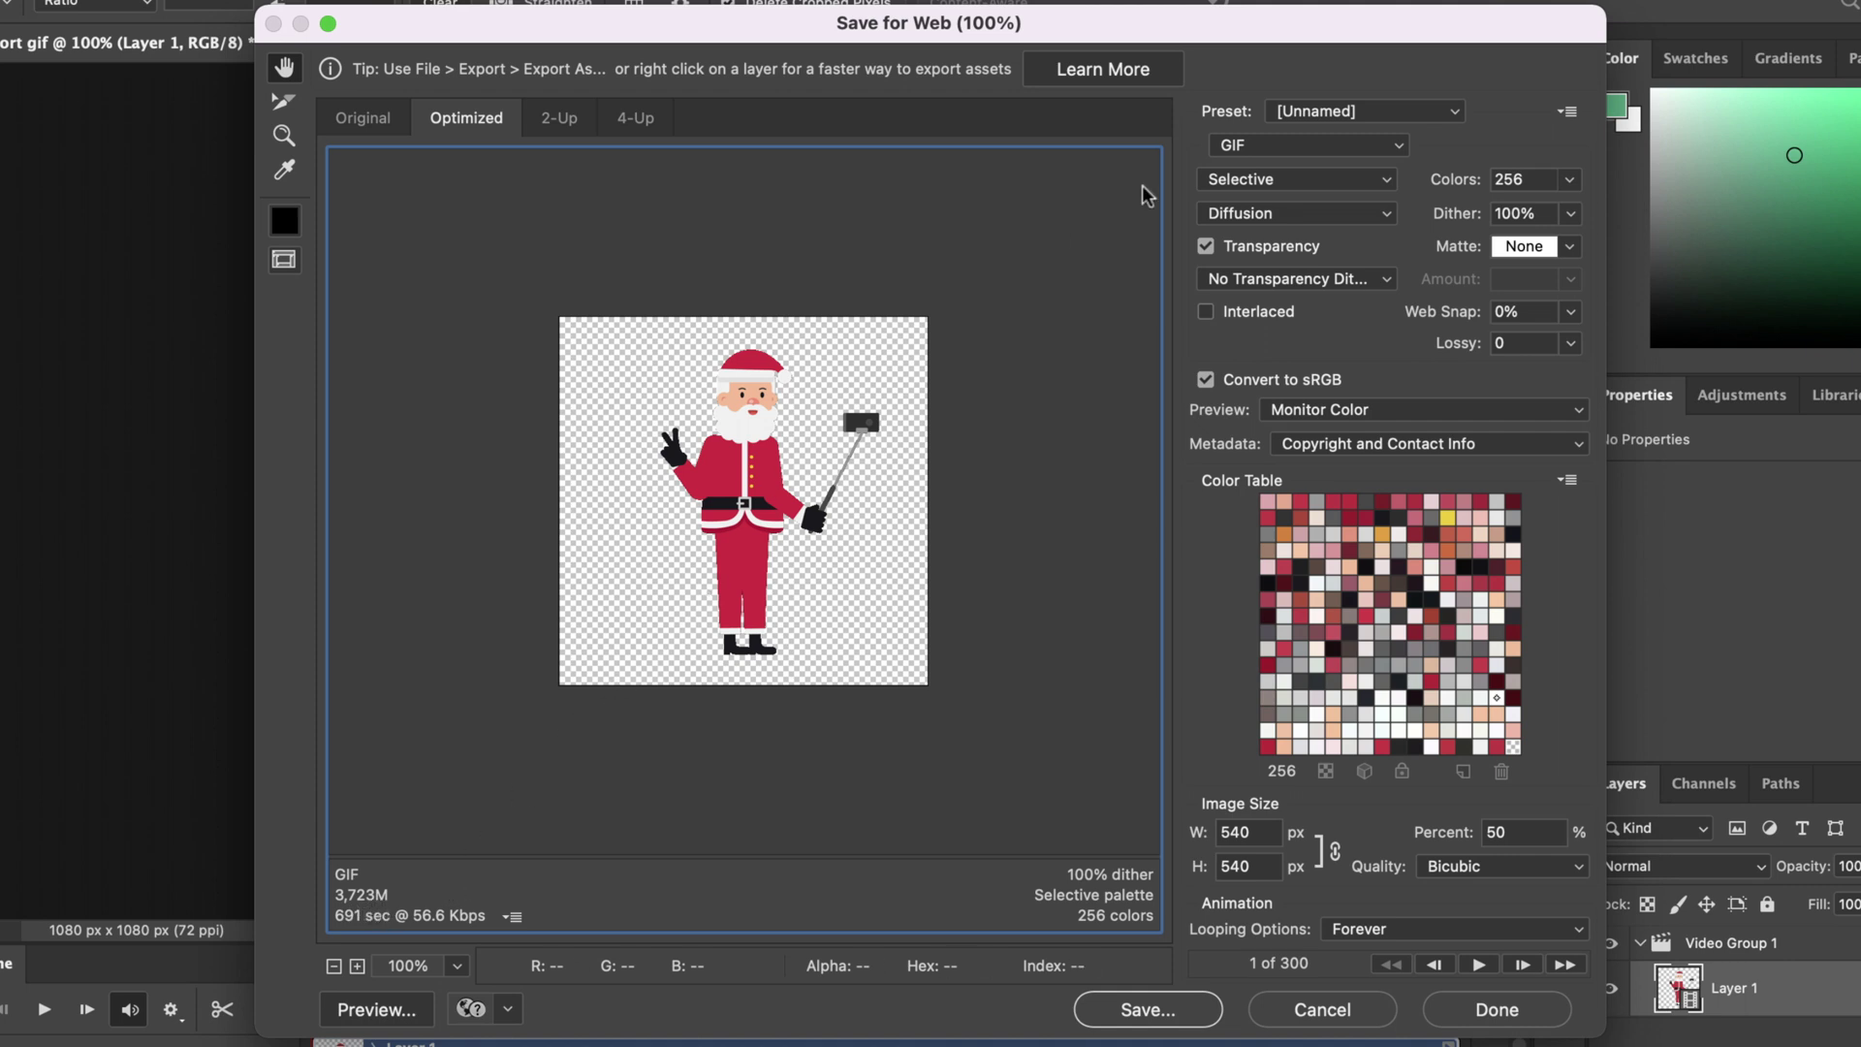
click(1567, 186)
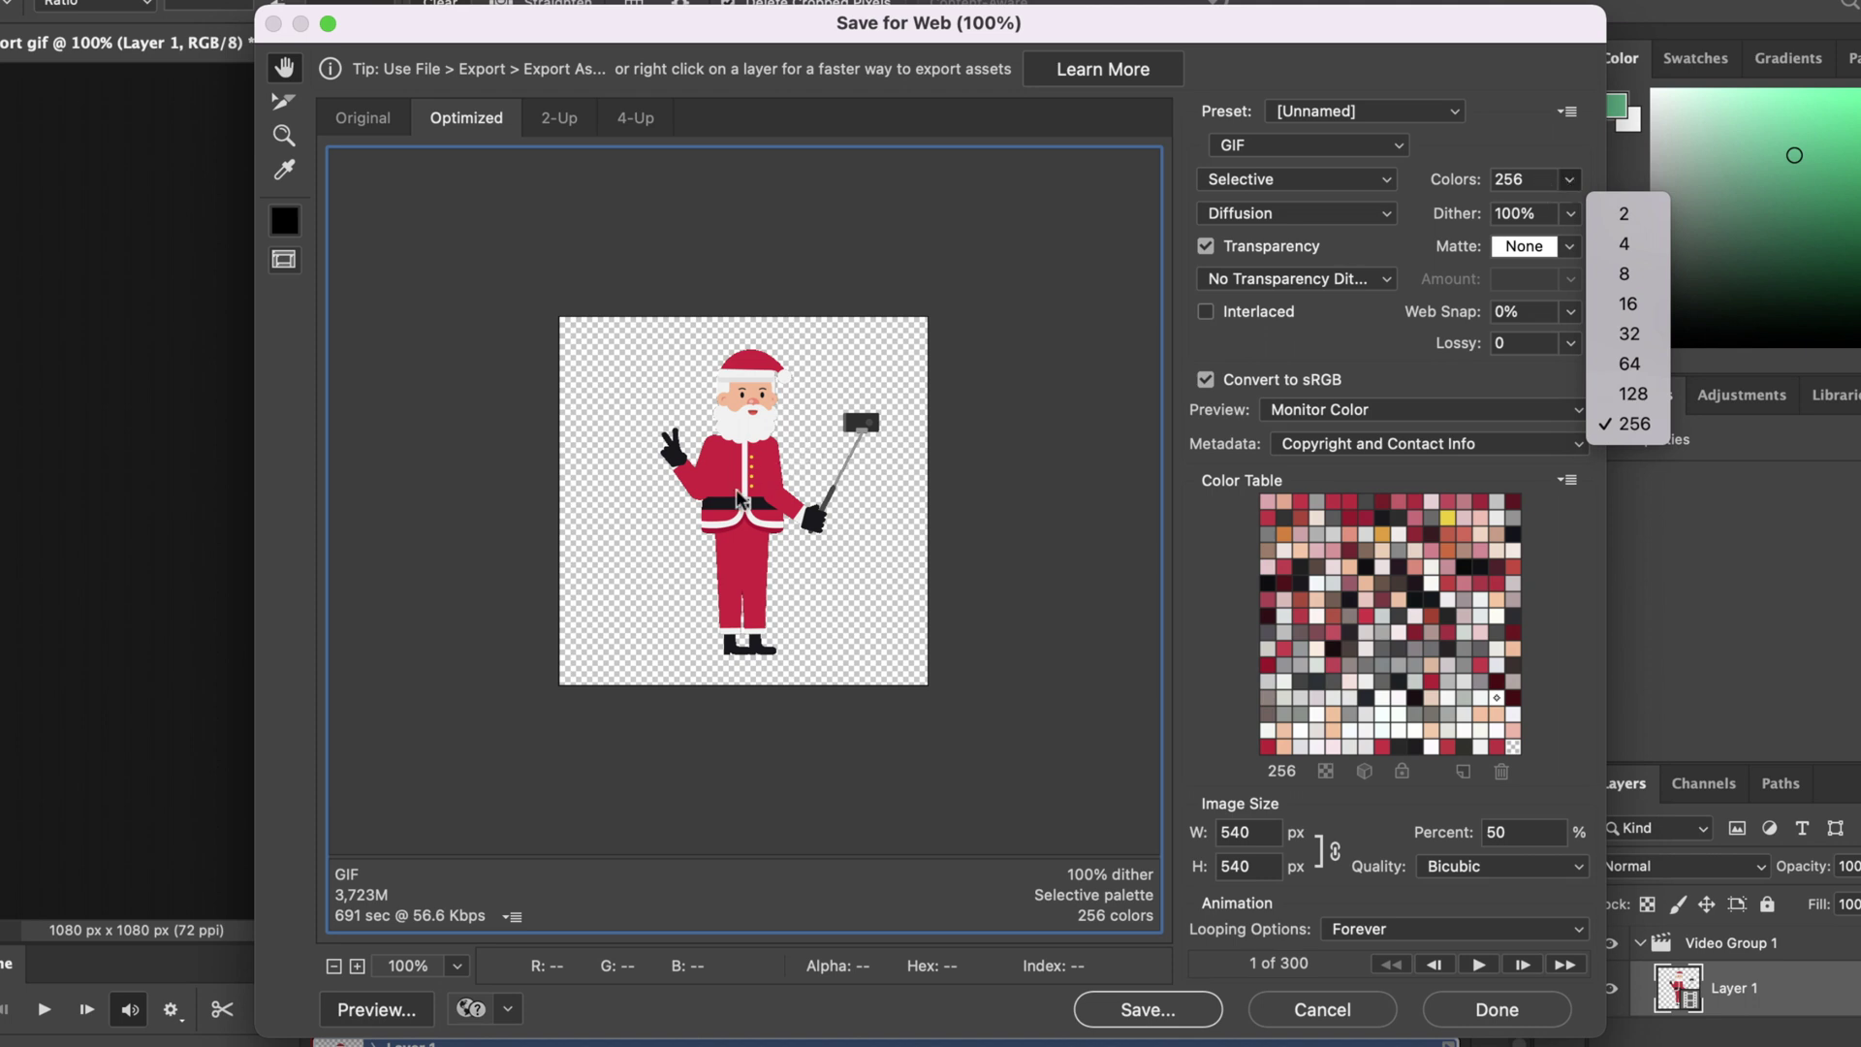
click(1639, 302)
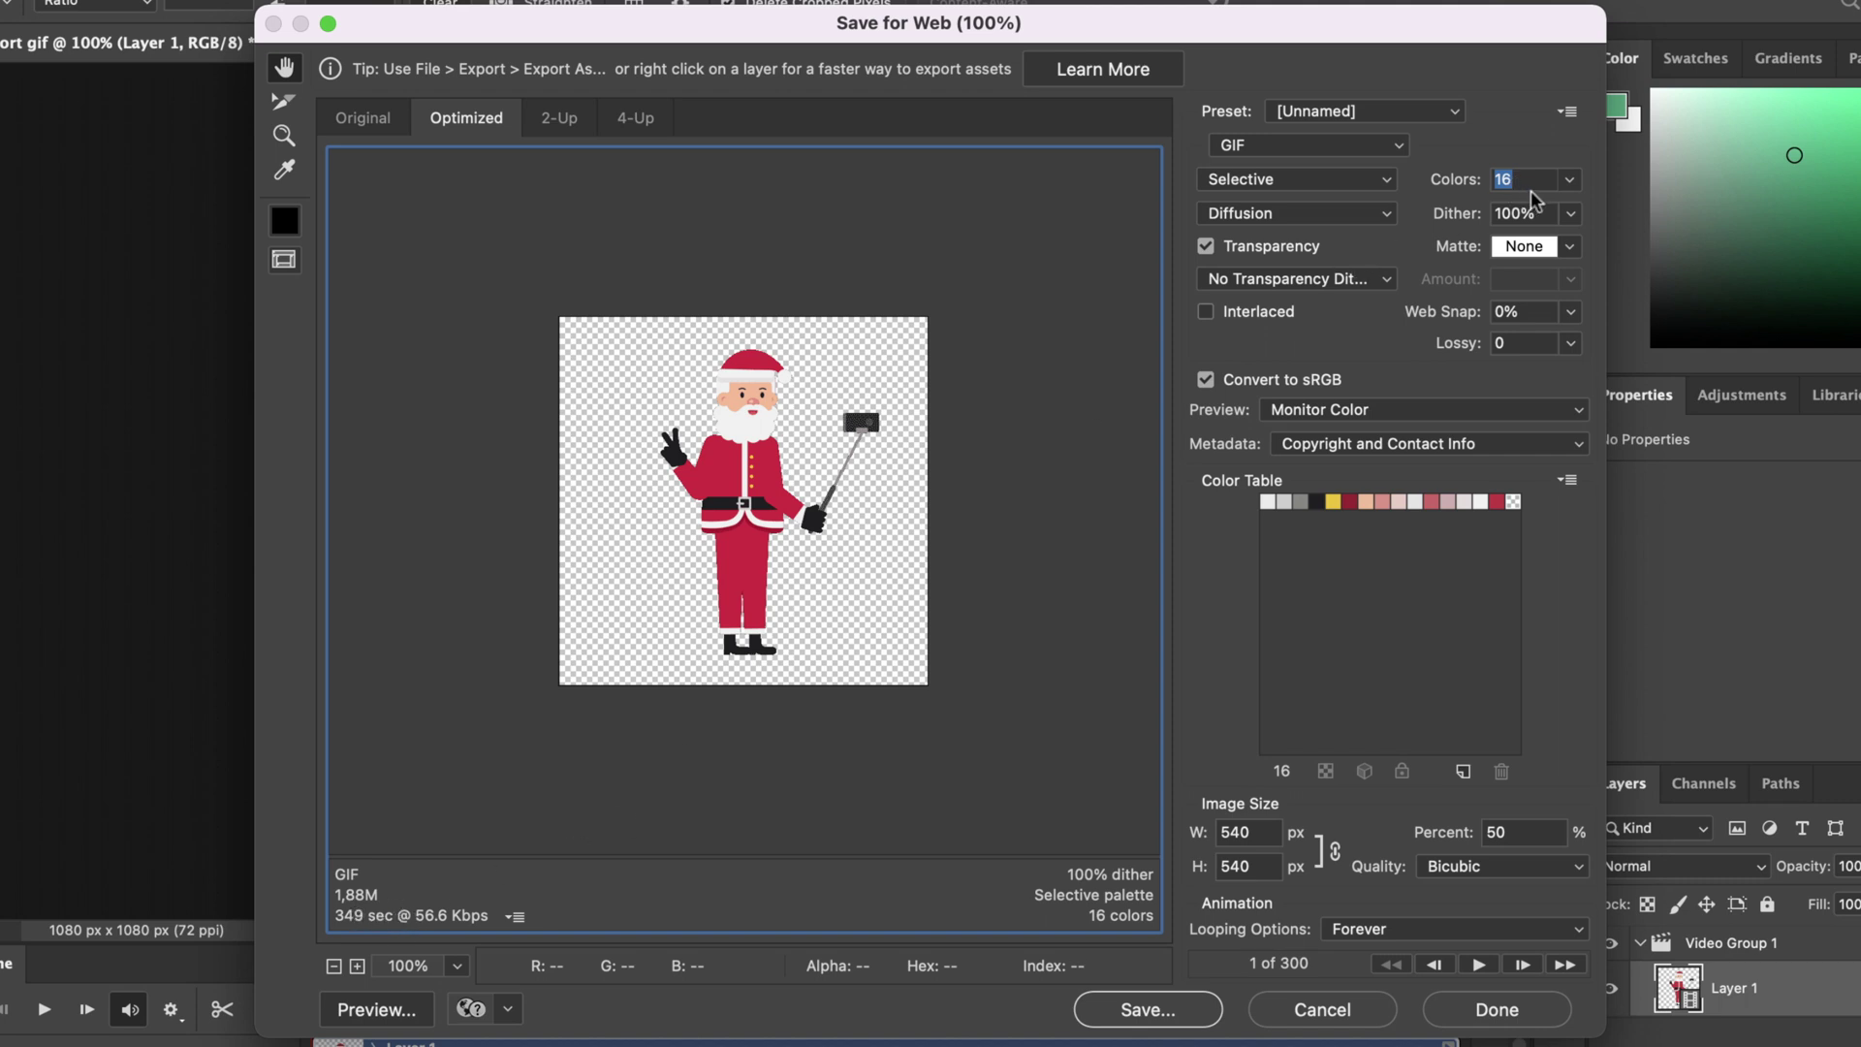
click(1569, 178)
click(1635, 424)
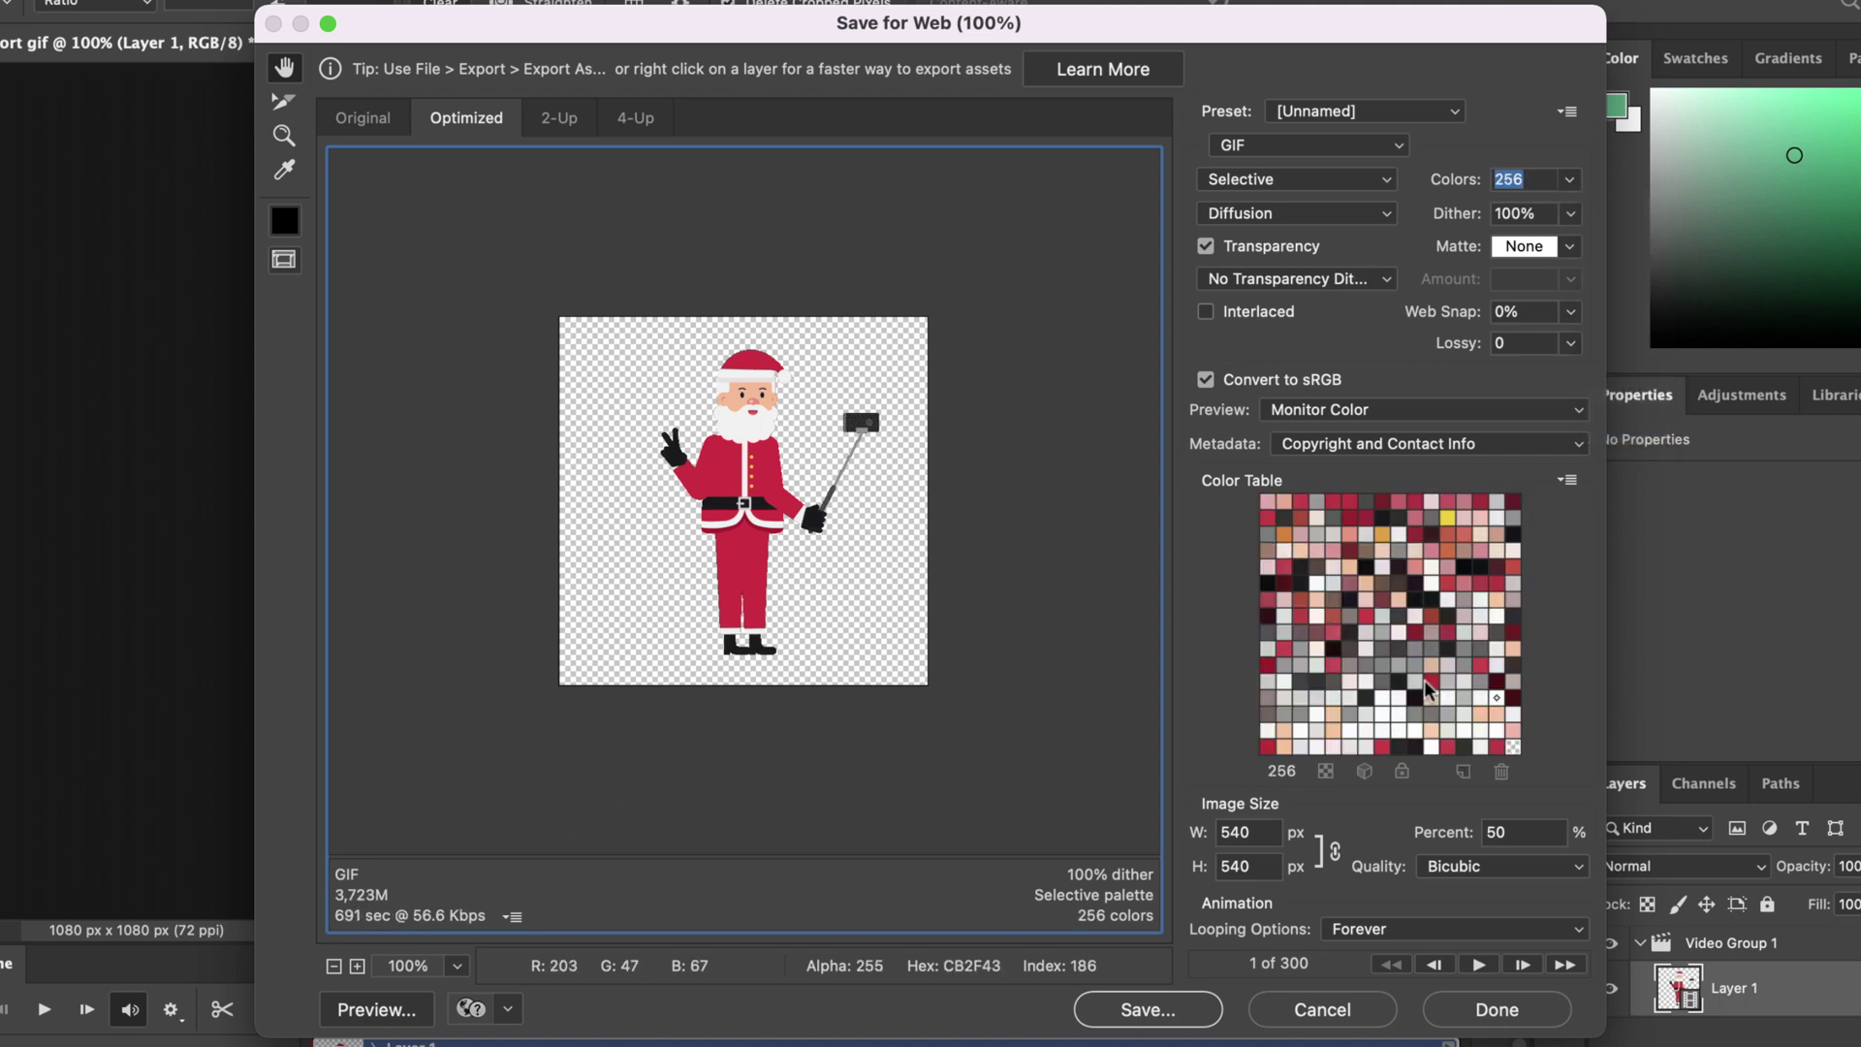
double_click(1513, 832)
text(10)
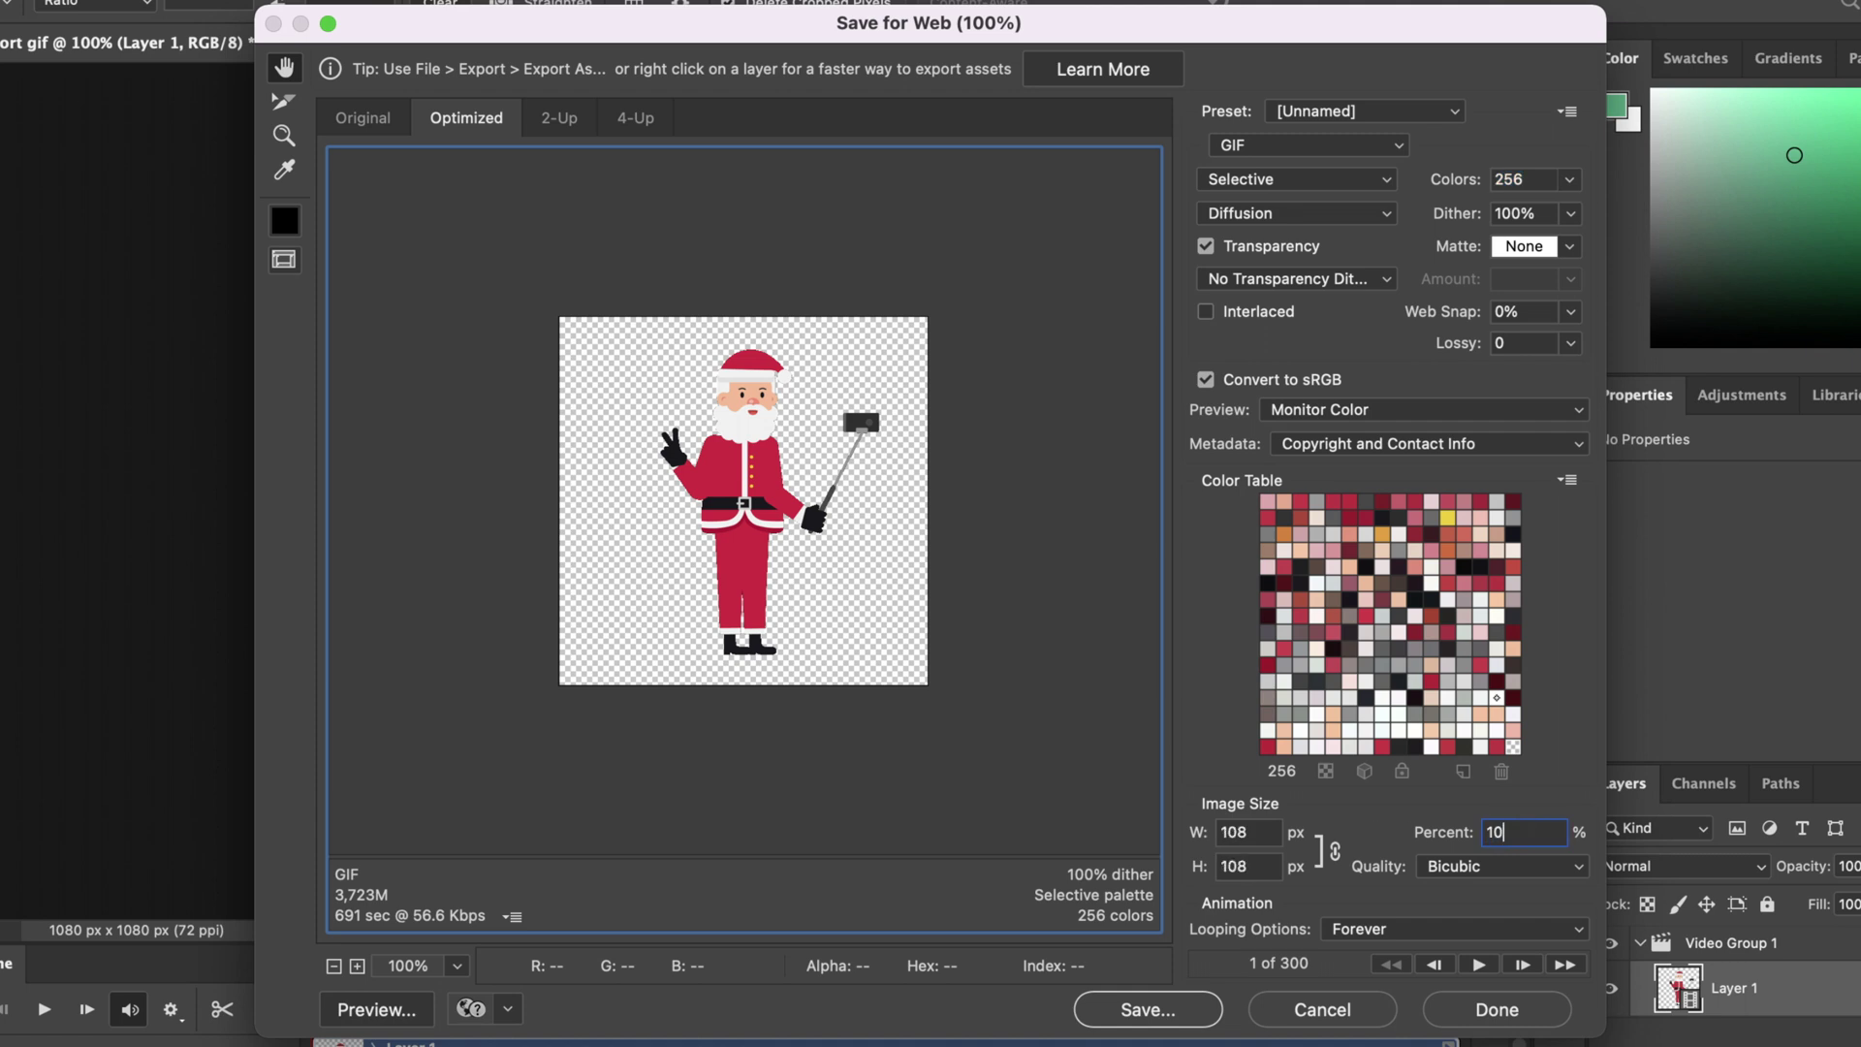
text(0)
Apply the 100% export size and keep Looping Options on Forever
click(924, 435)
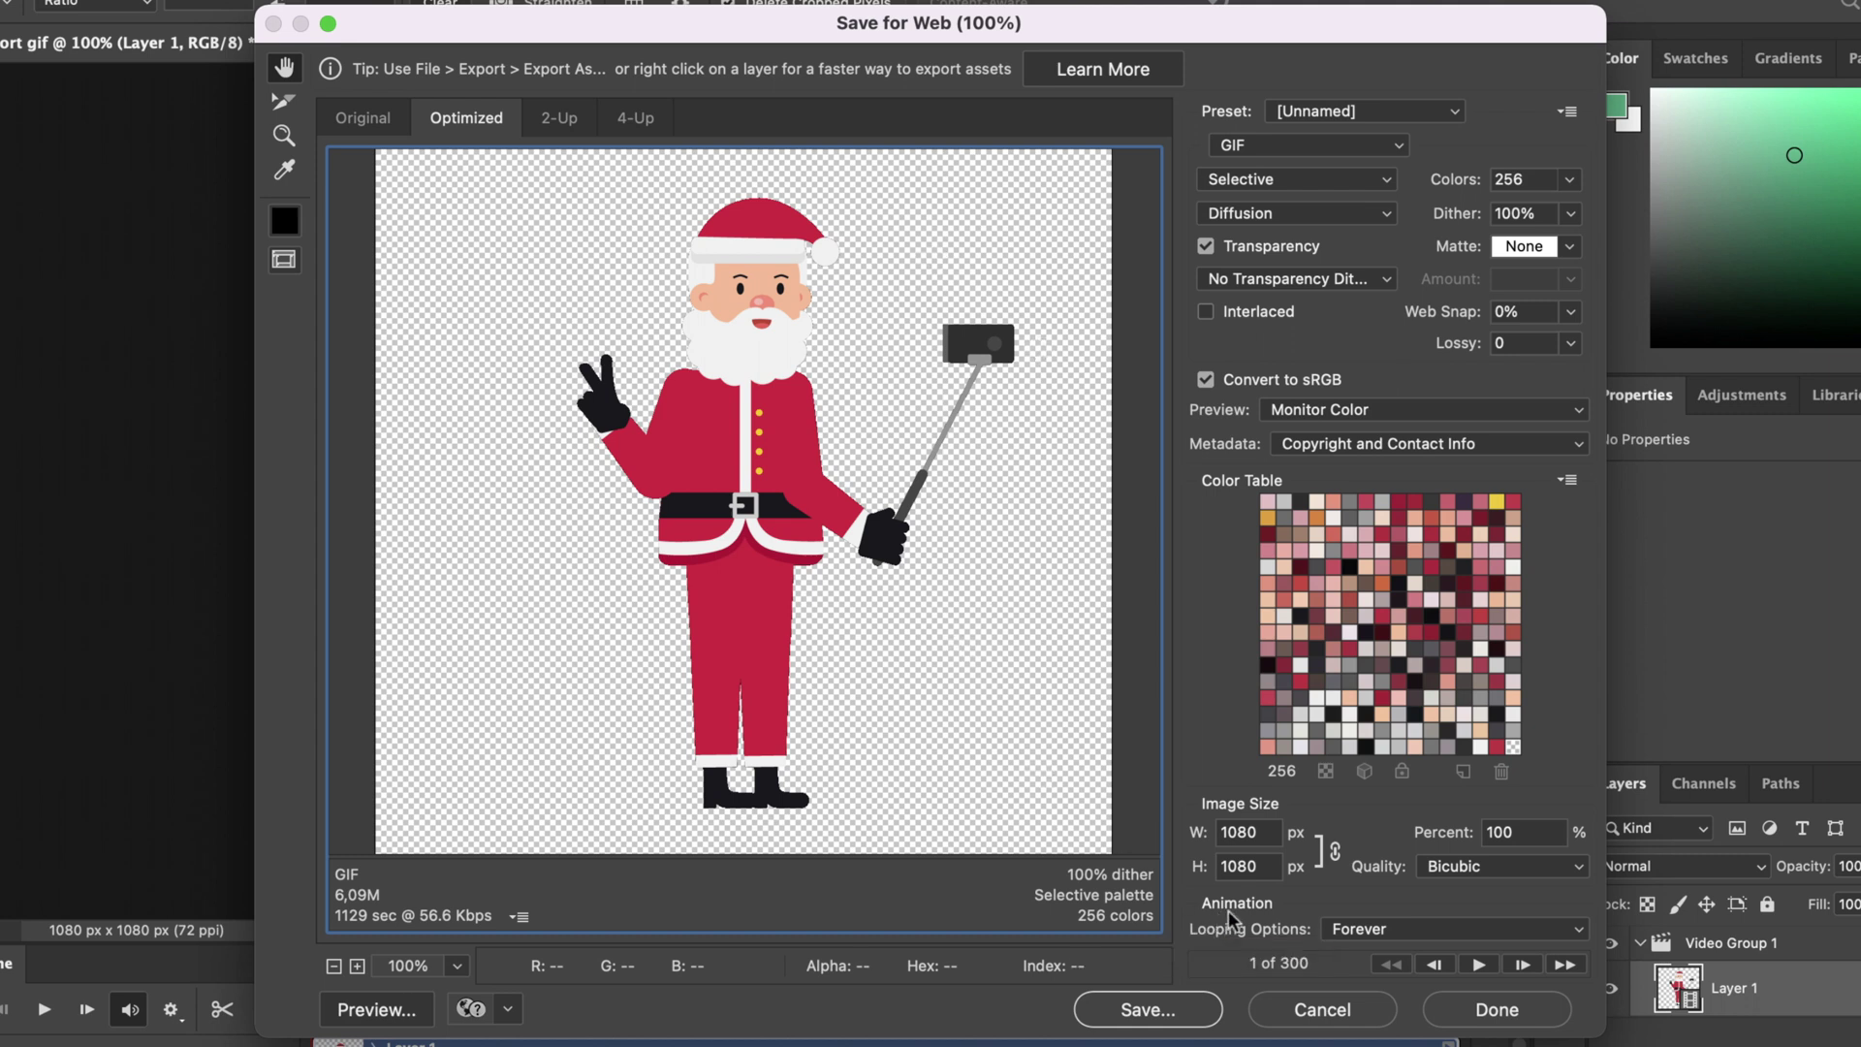
click(1422, 928)
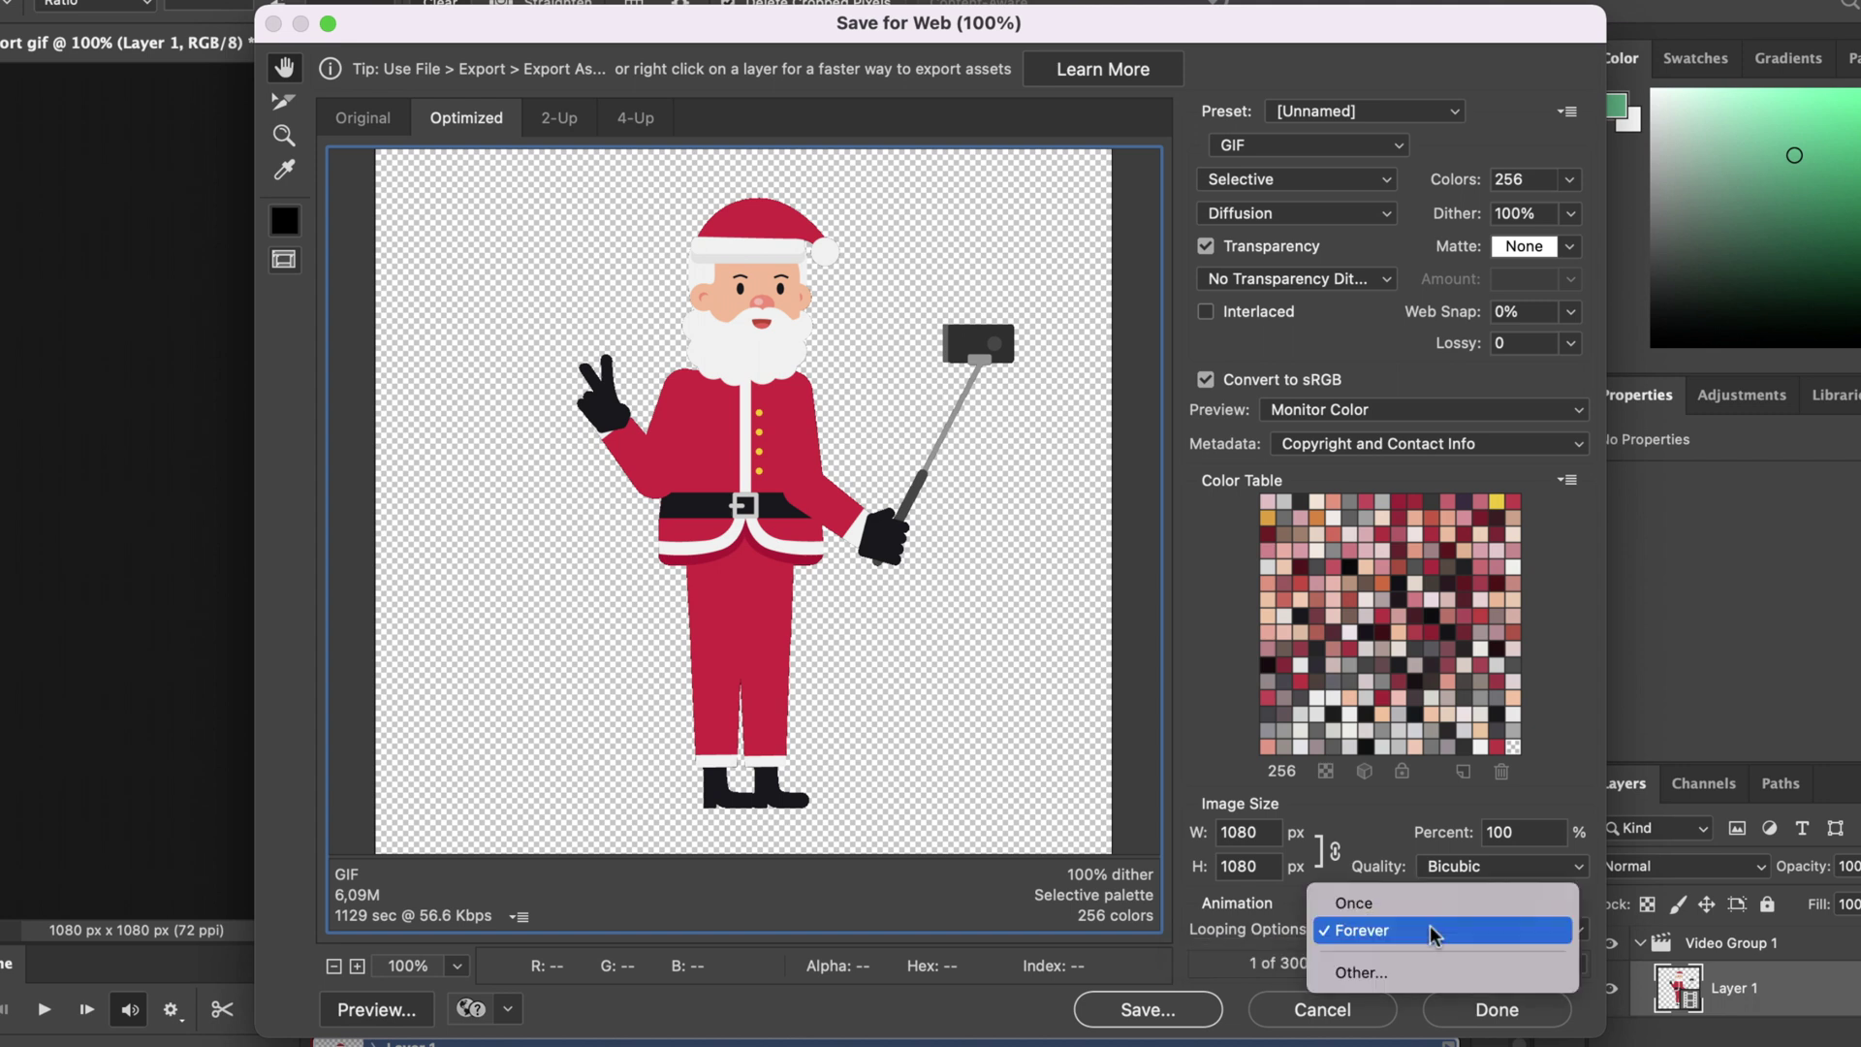
click(1393, 933)
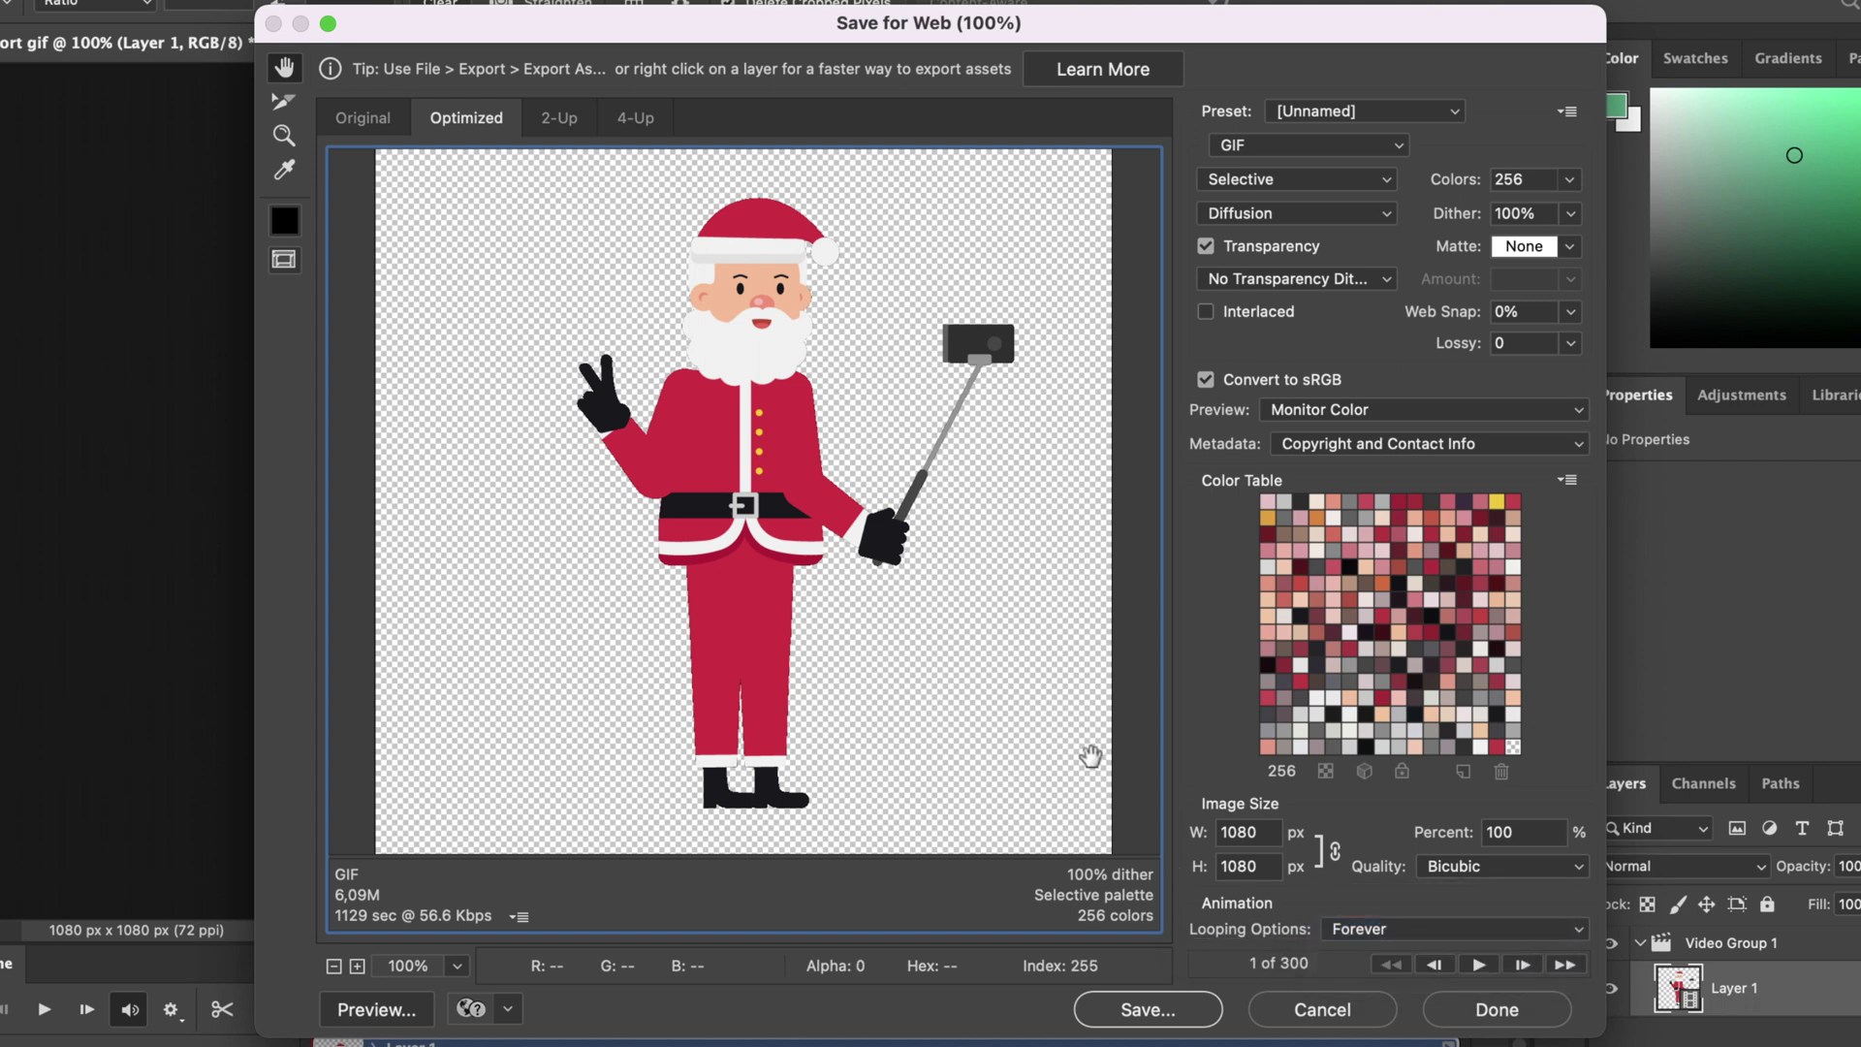
click(1401, 937)
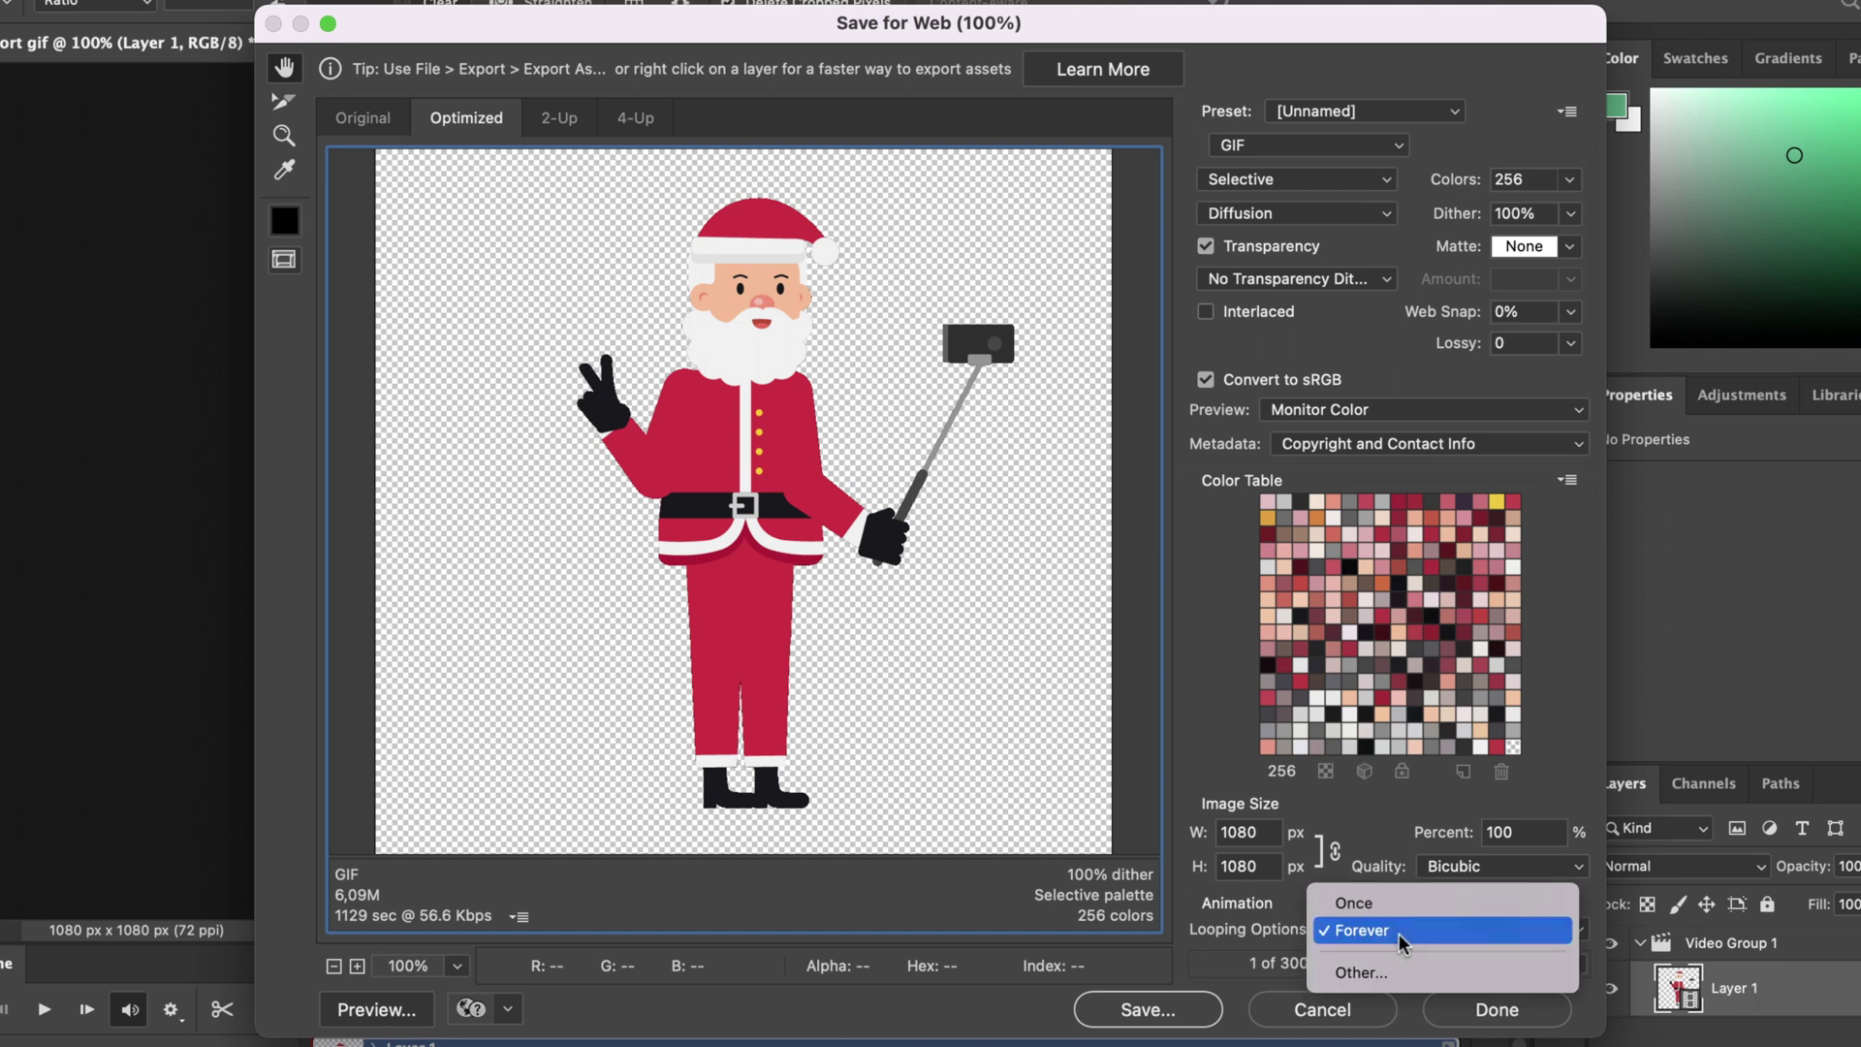
click(1193, 916)
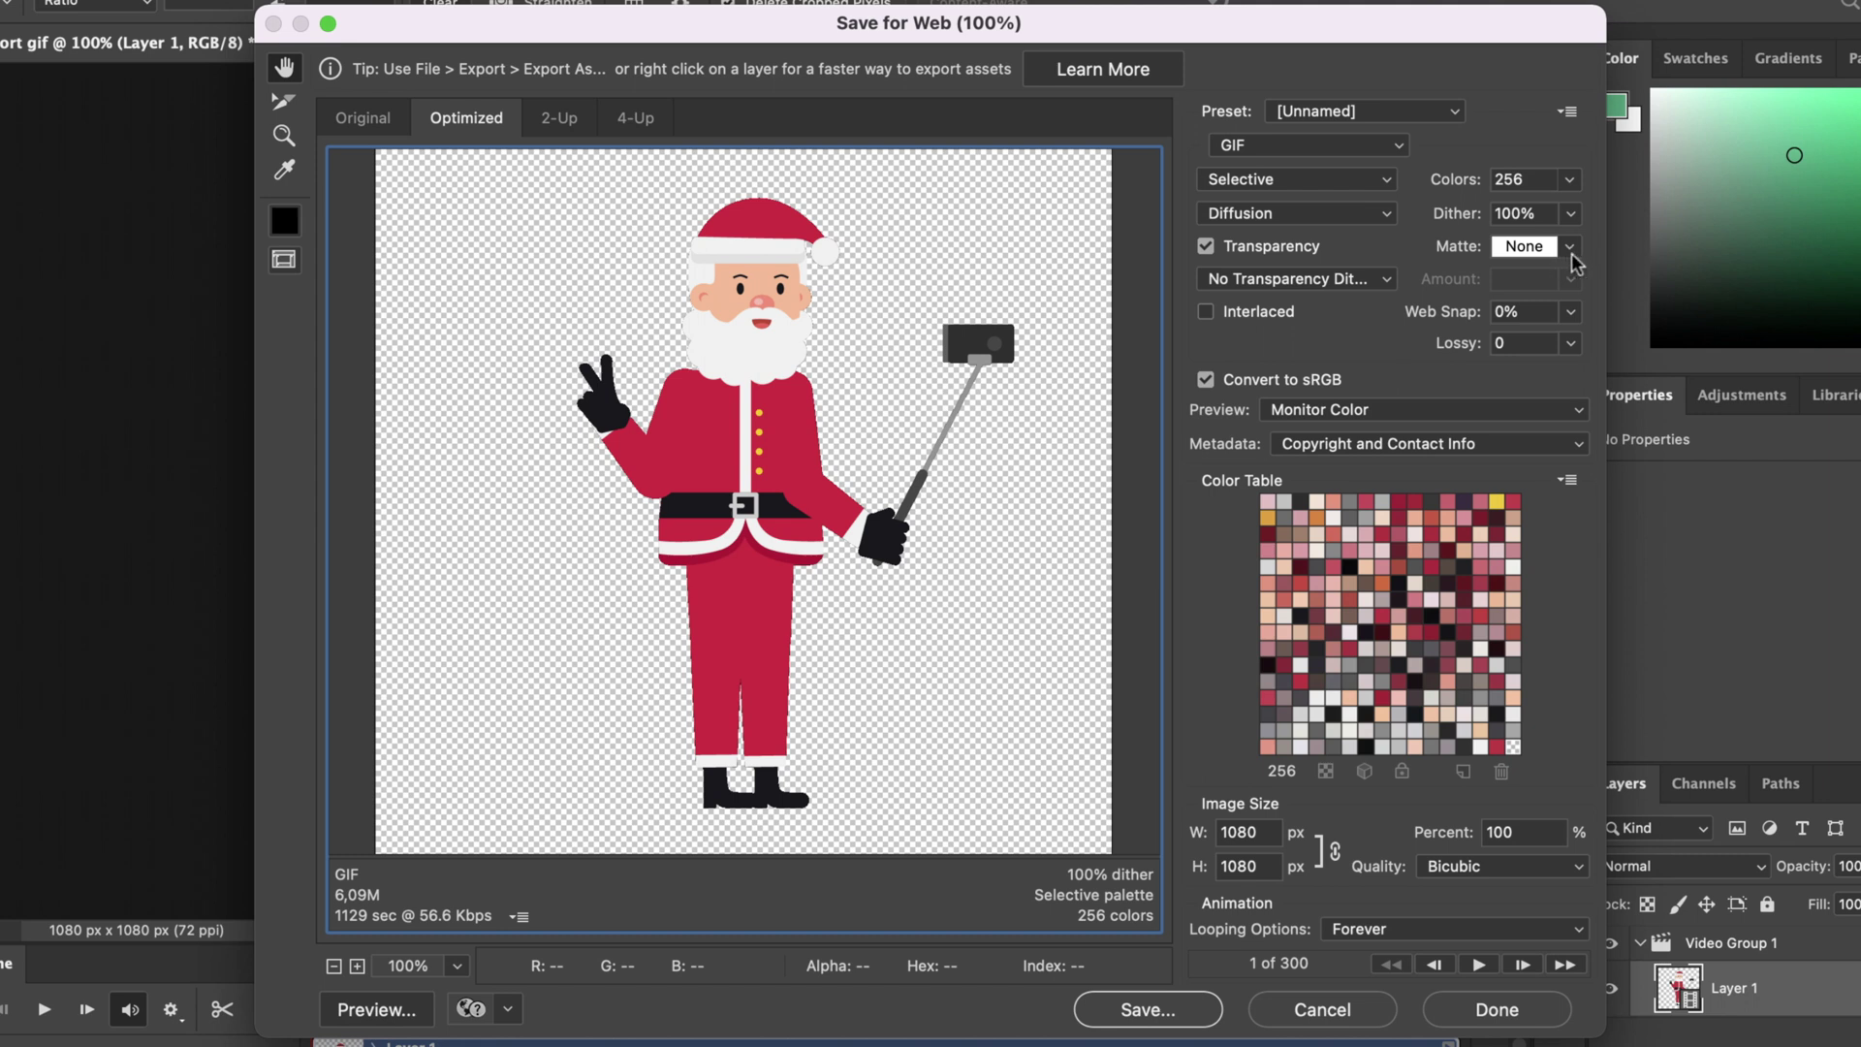
click(1571, 250)
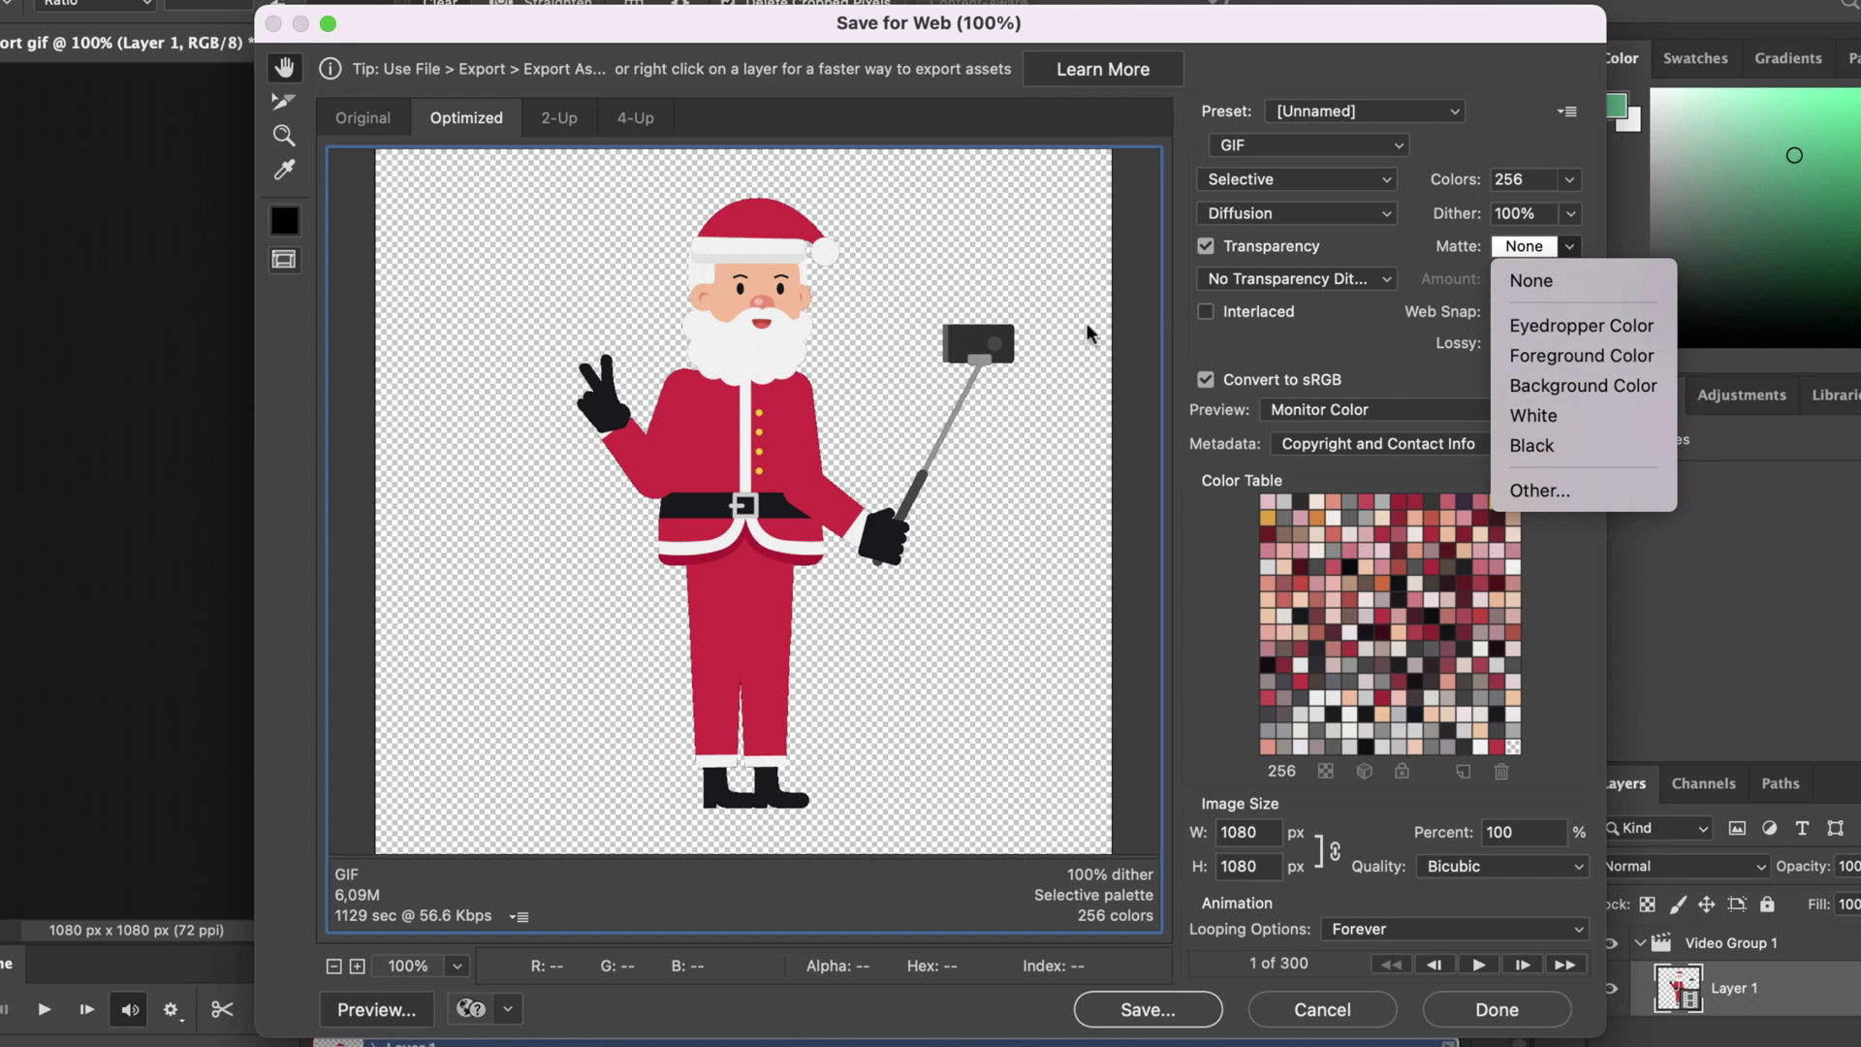
click(1572, 425)
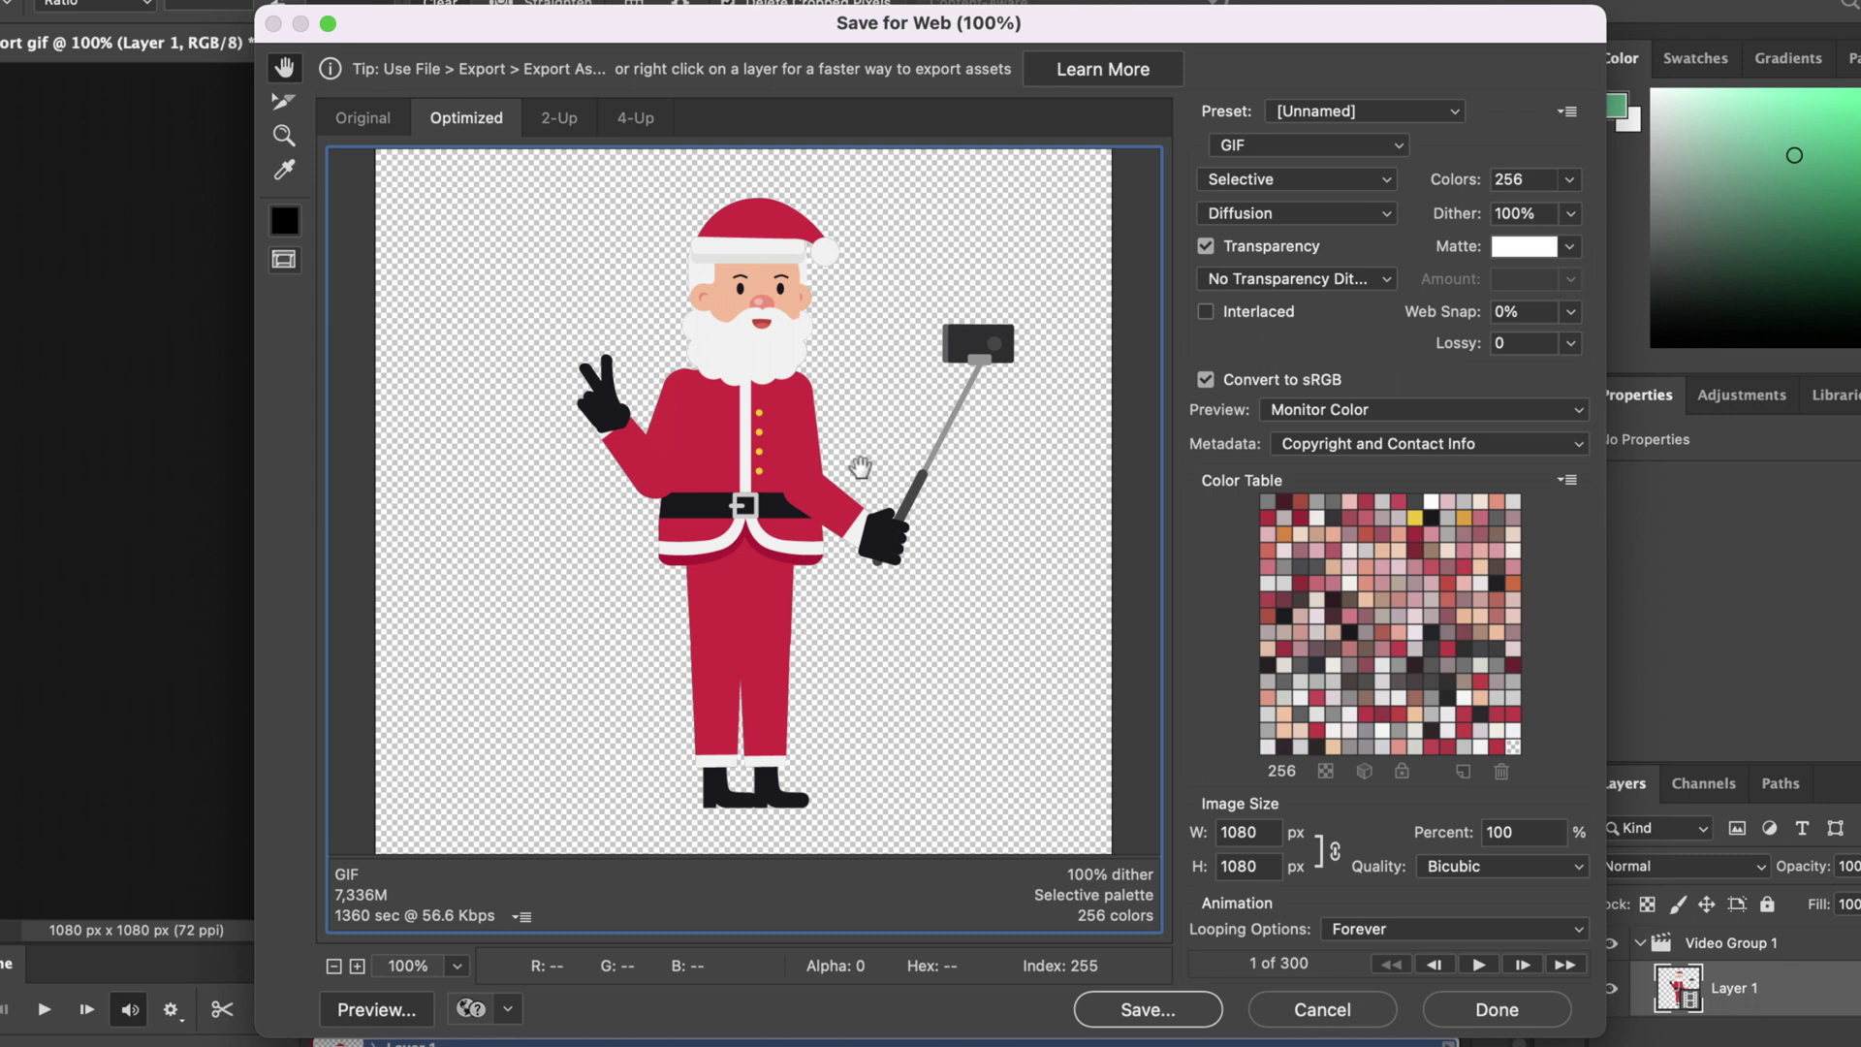
click(1565, 247)
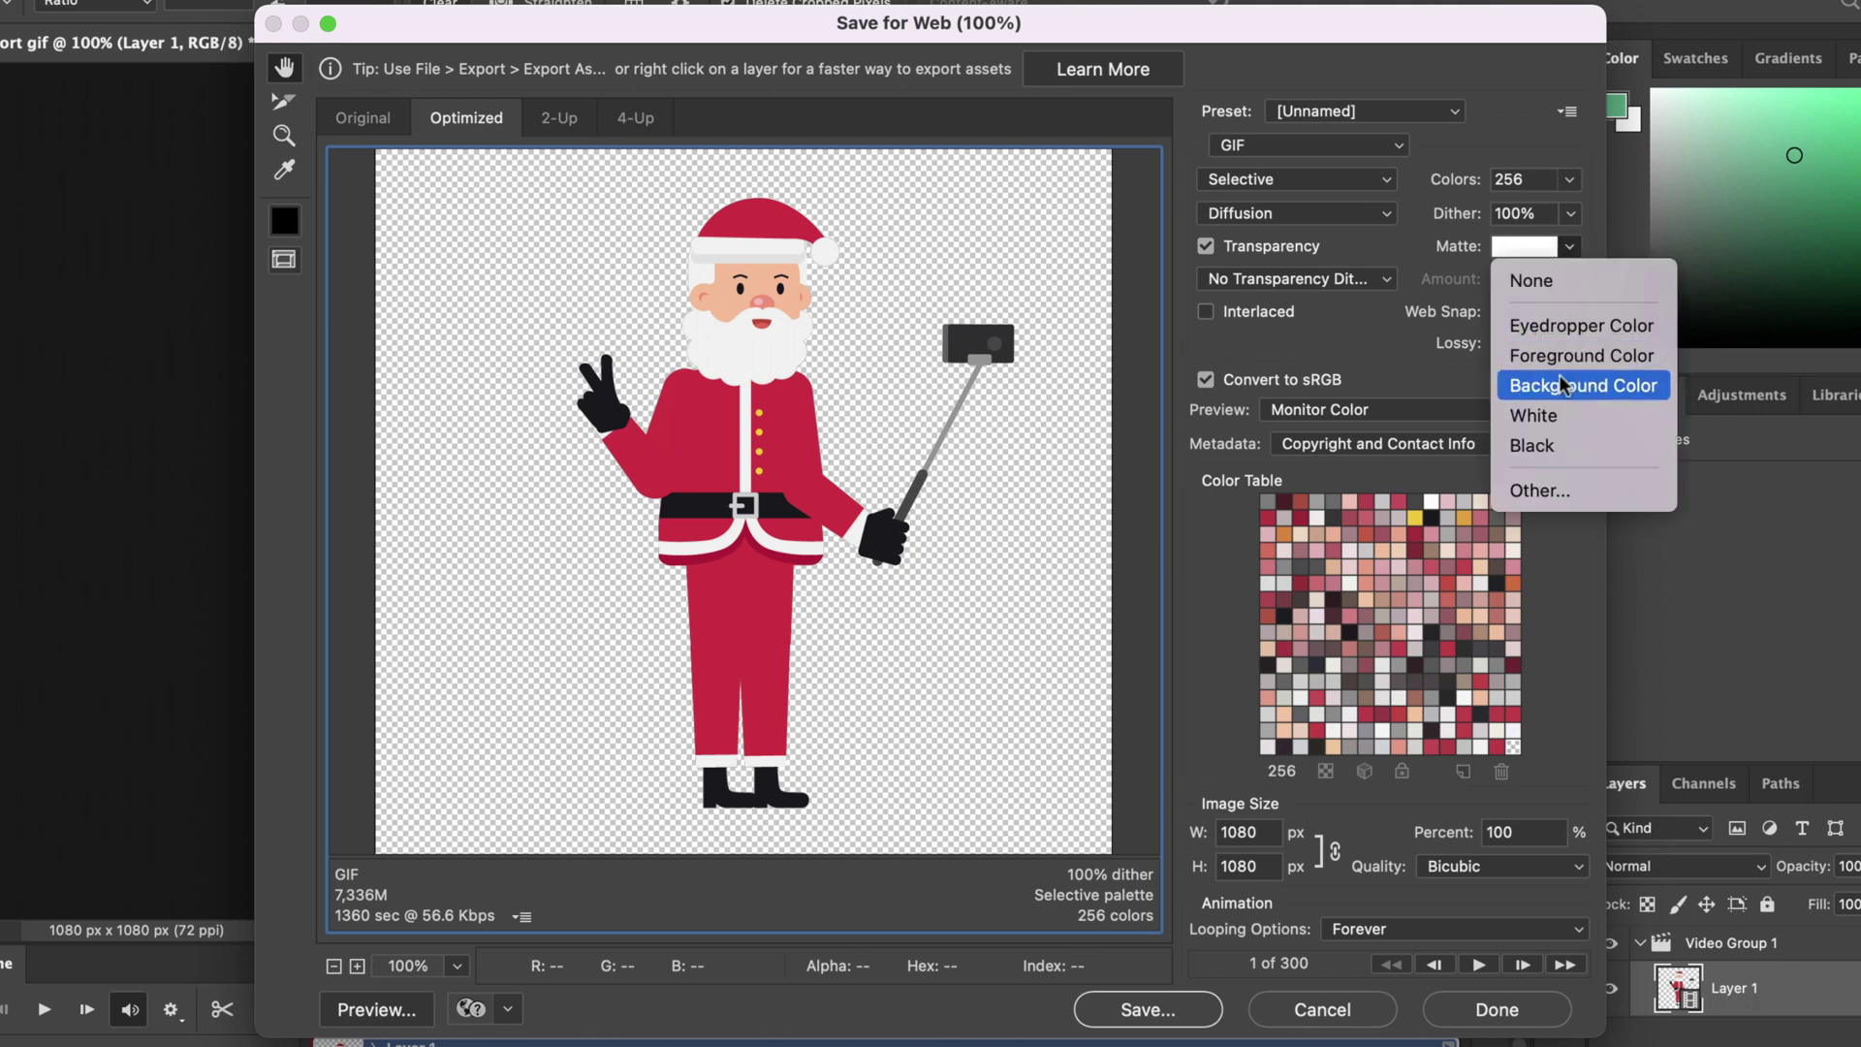
click(786, 403)
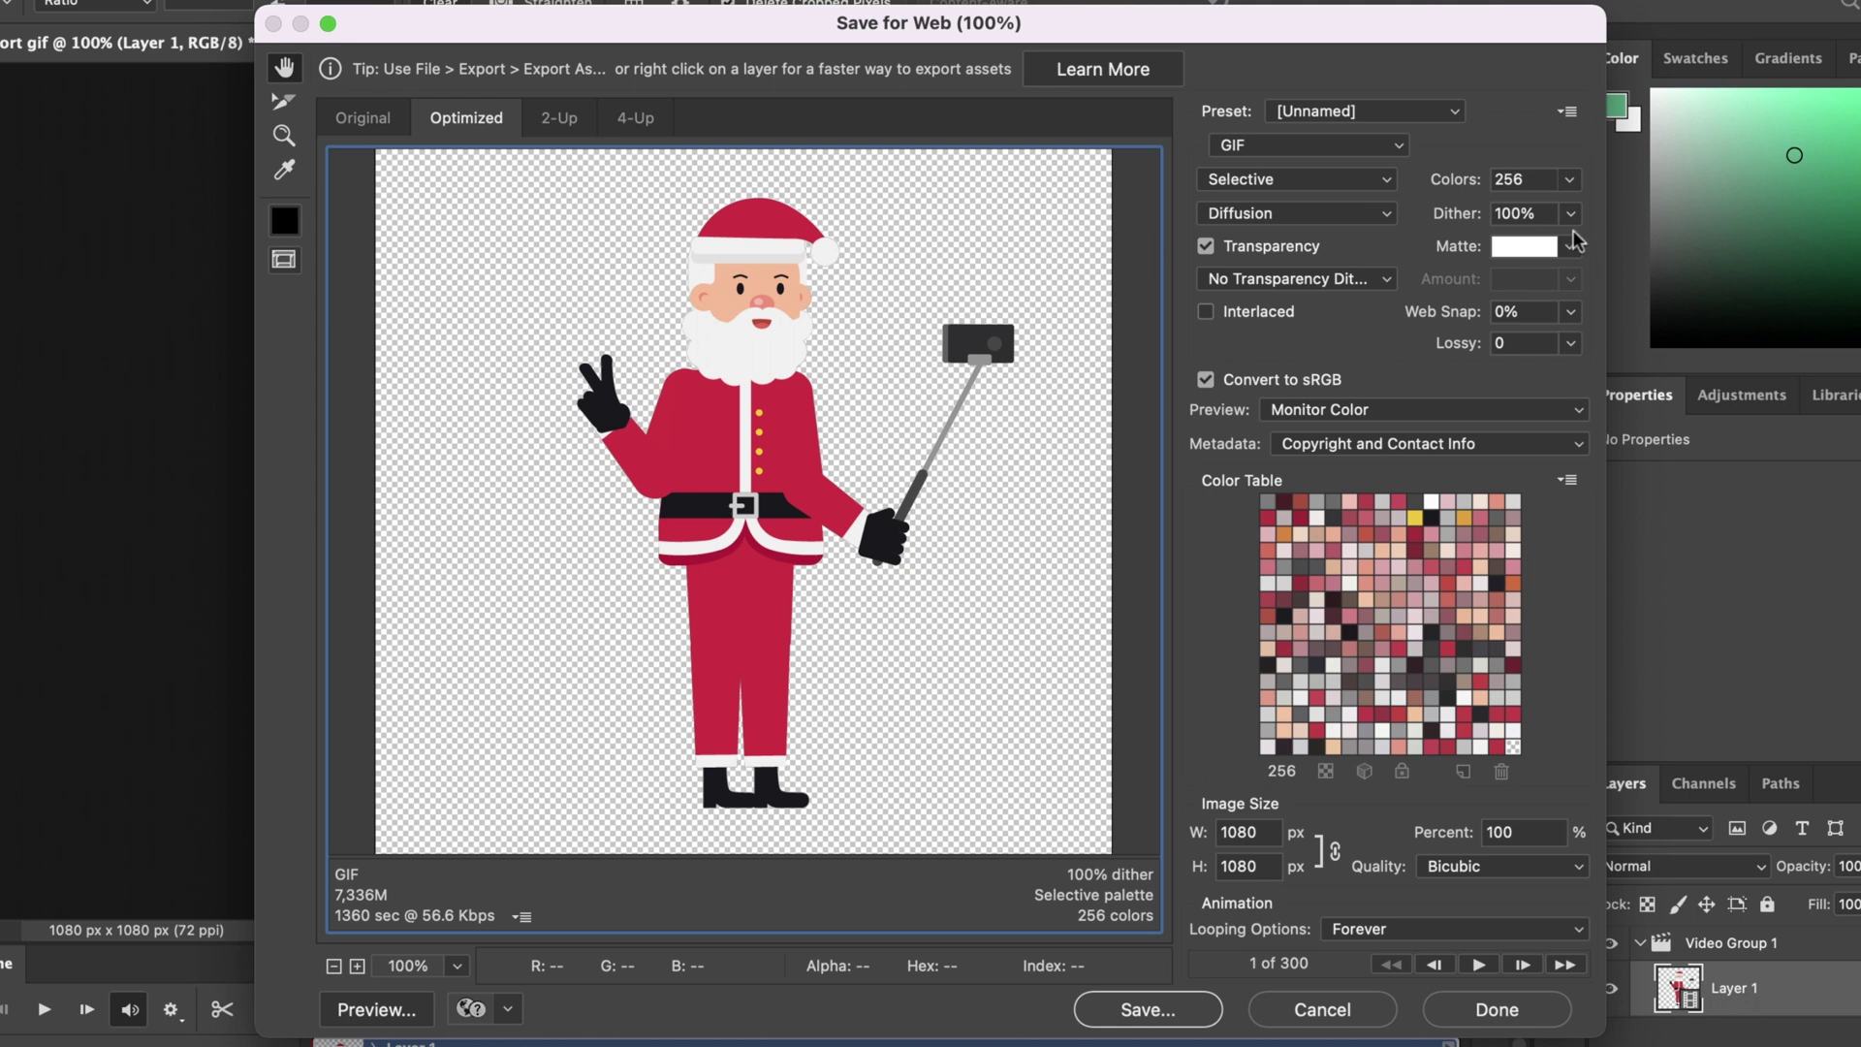
click(1572, 246)
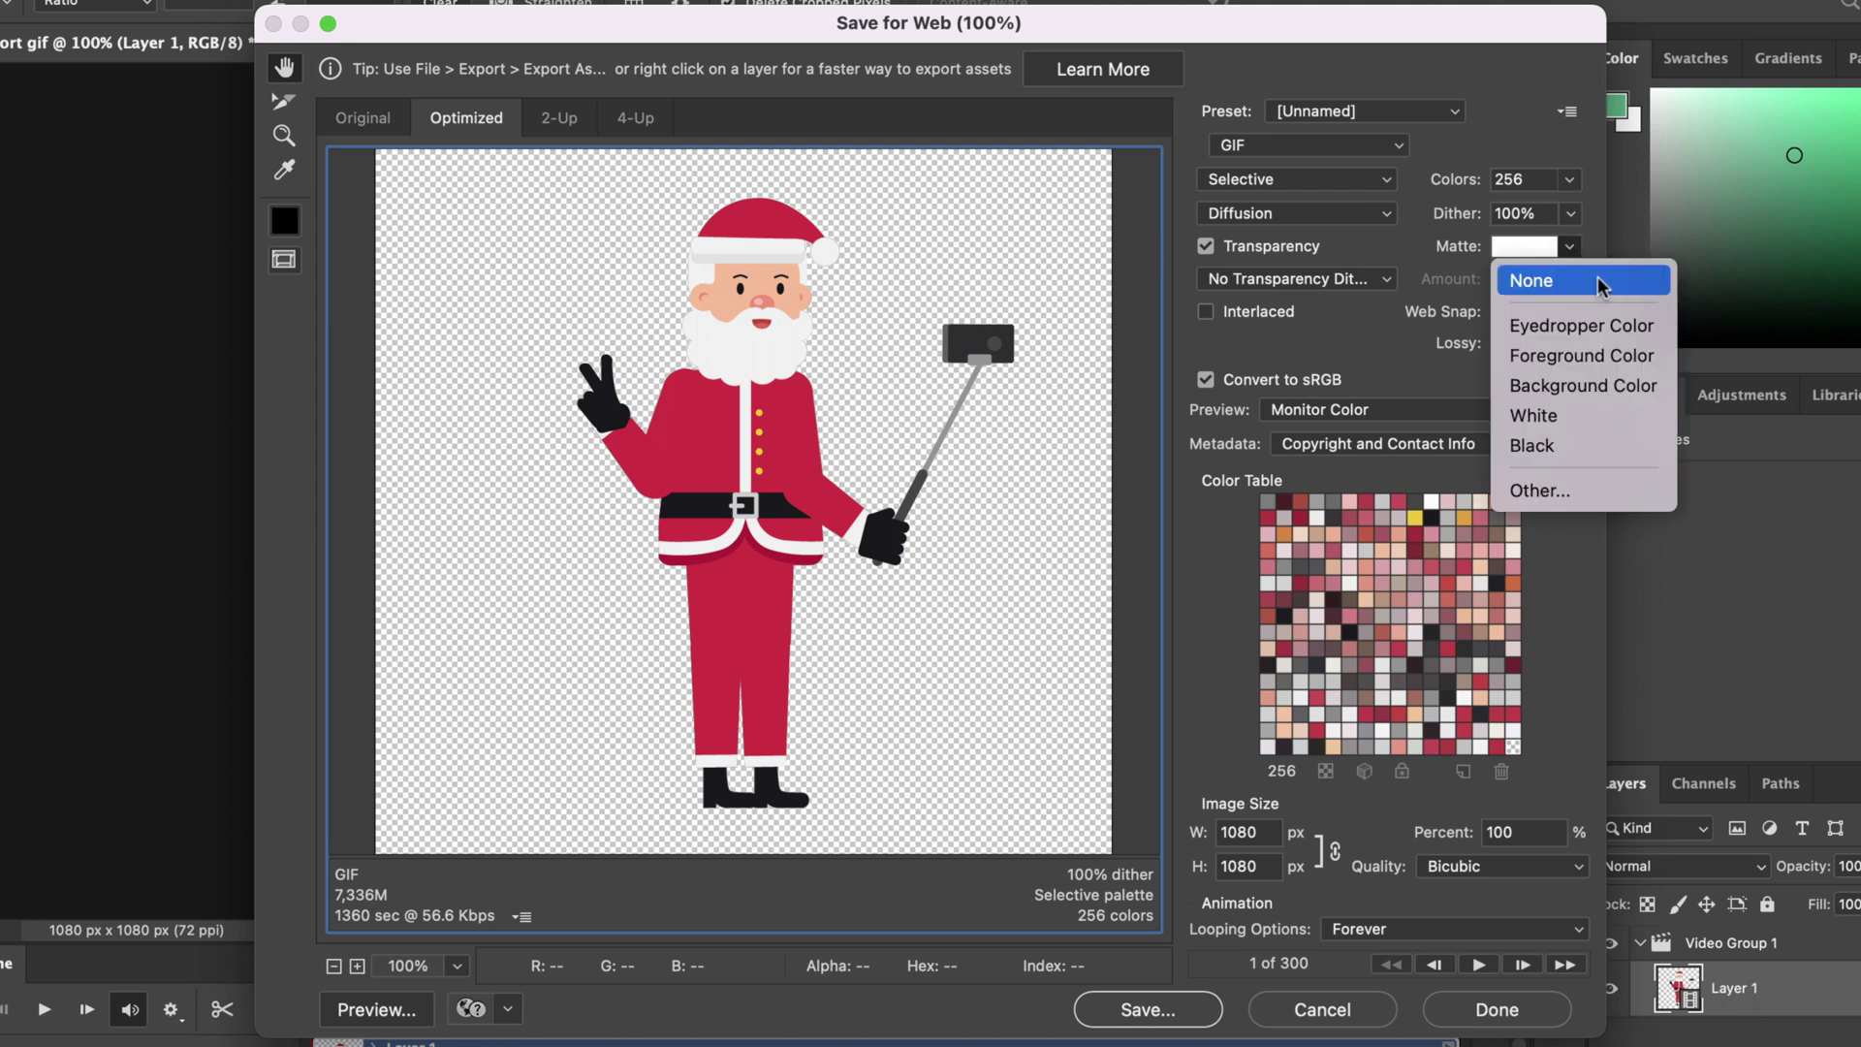
click(1598, 284)
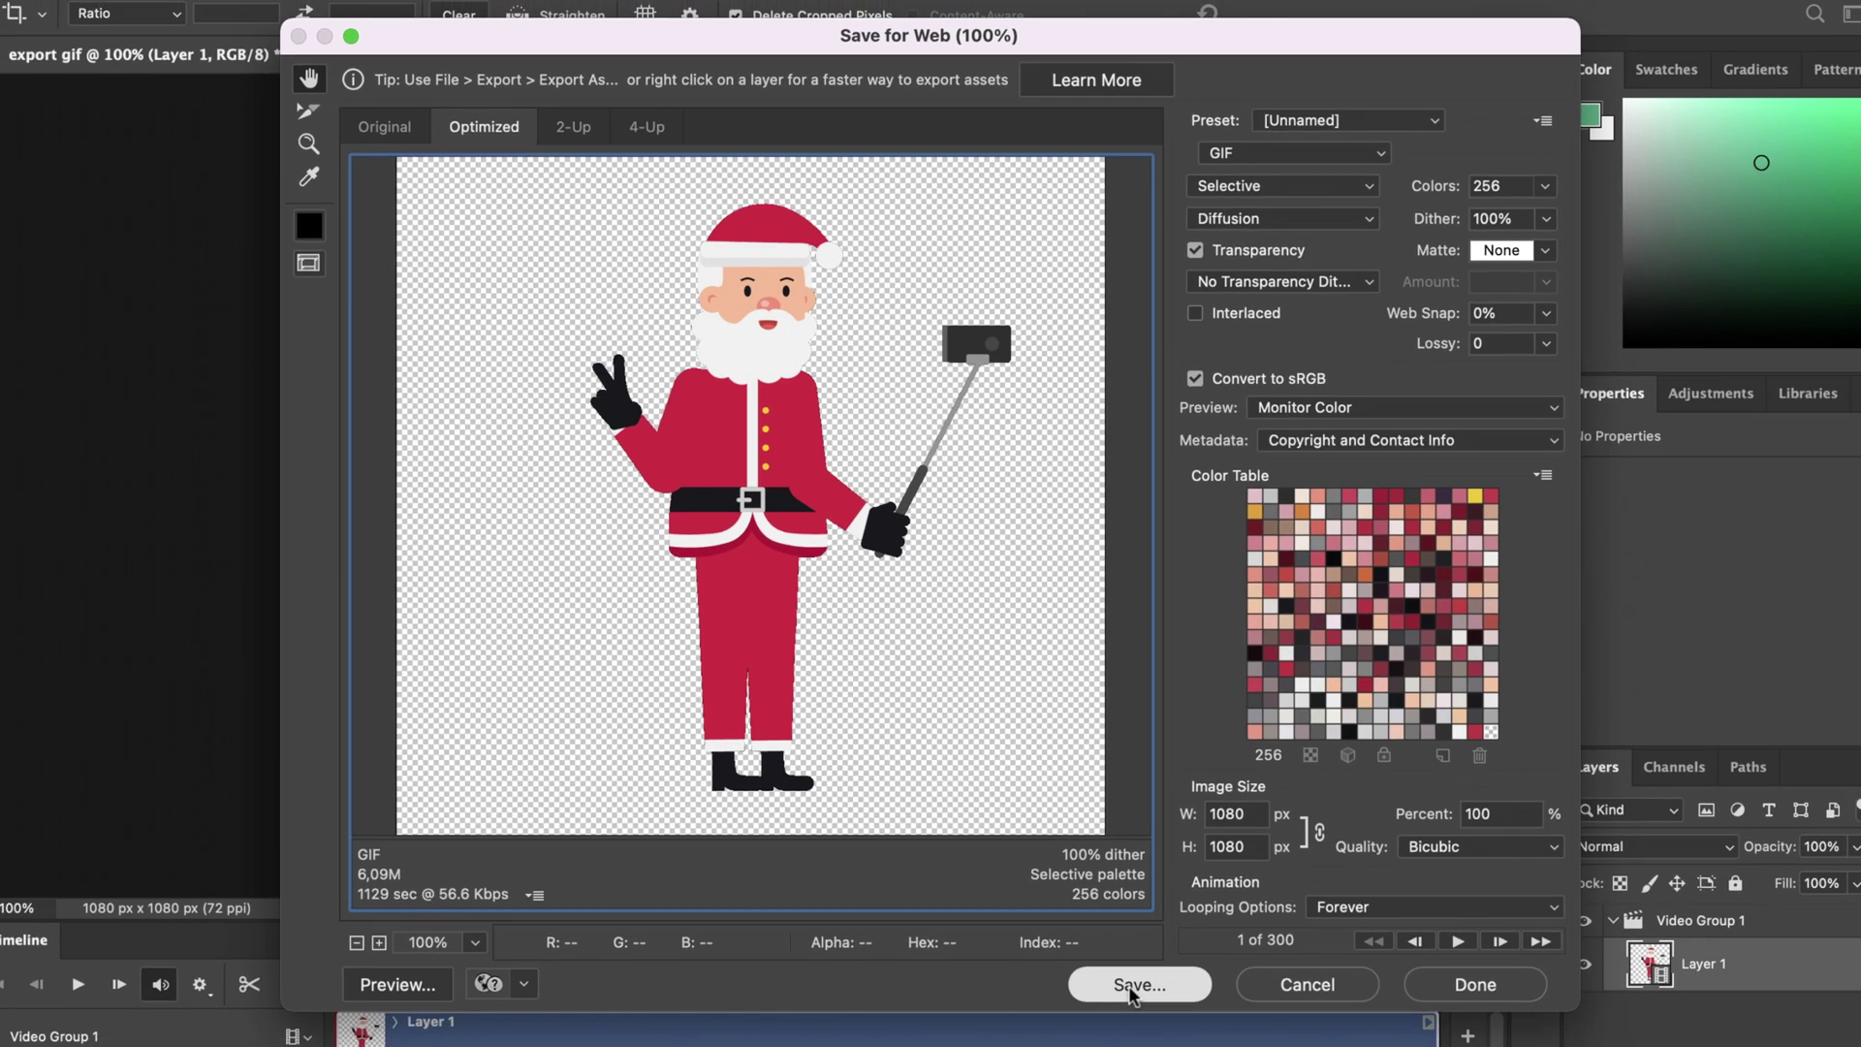
Save the optimised GIF to the Desktop under the name export-gif.gif
click(1131, 990)
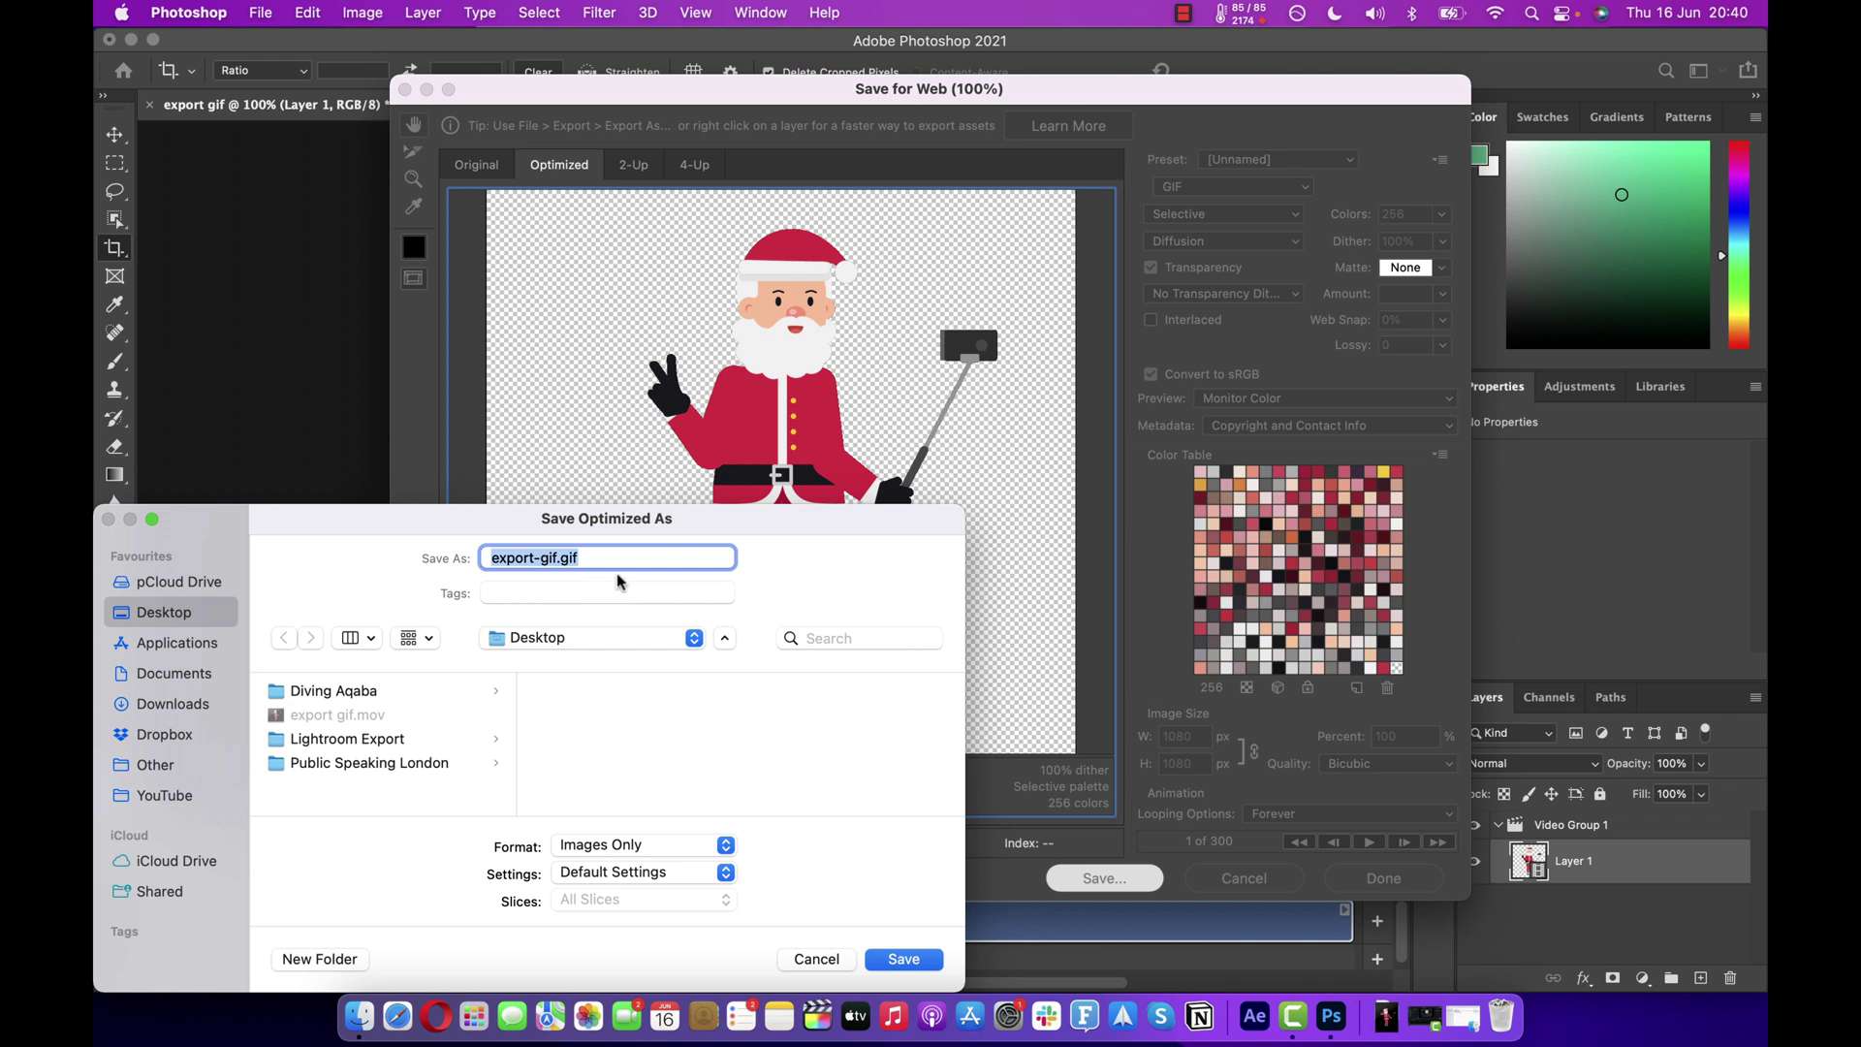
click(917, 962)
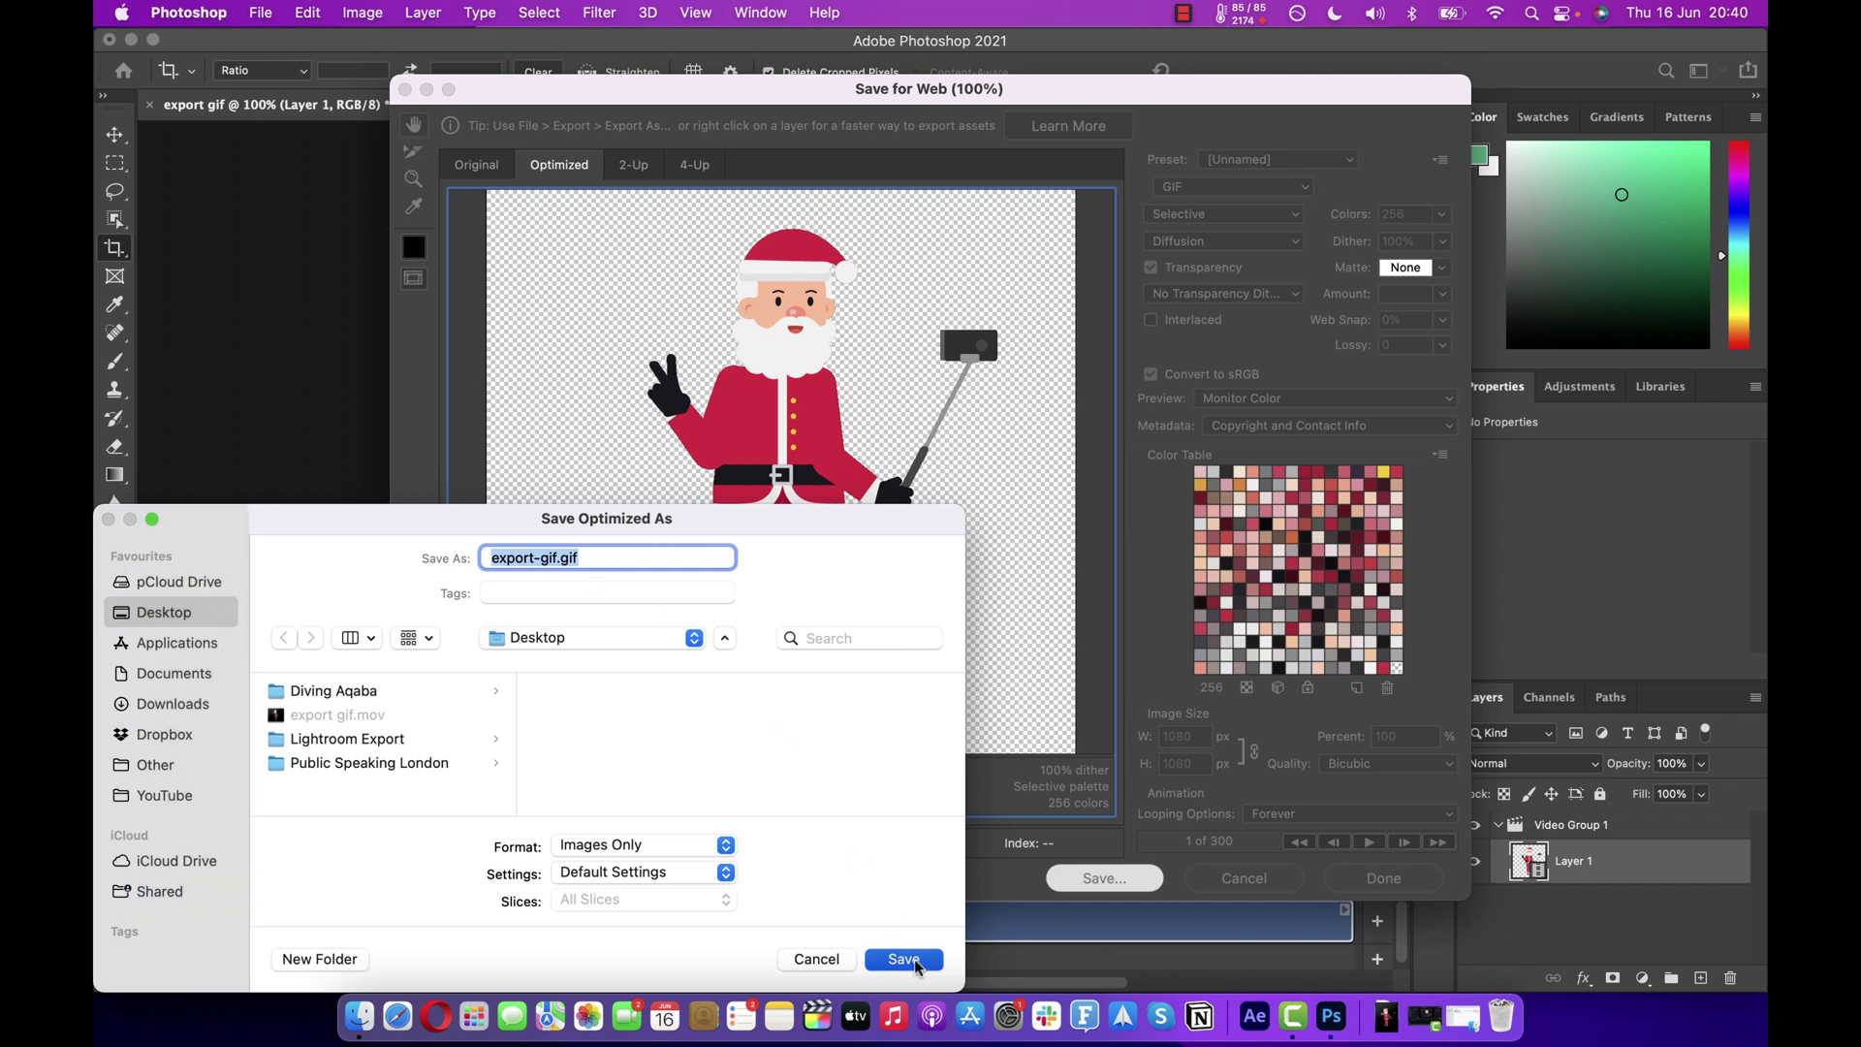
click(916, 964)
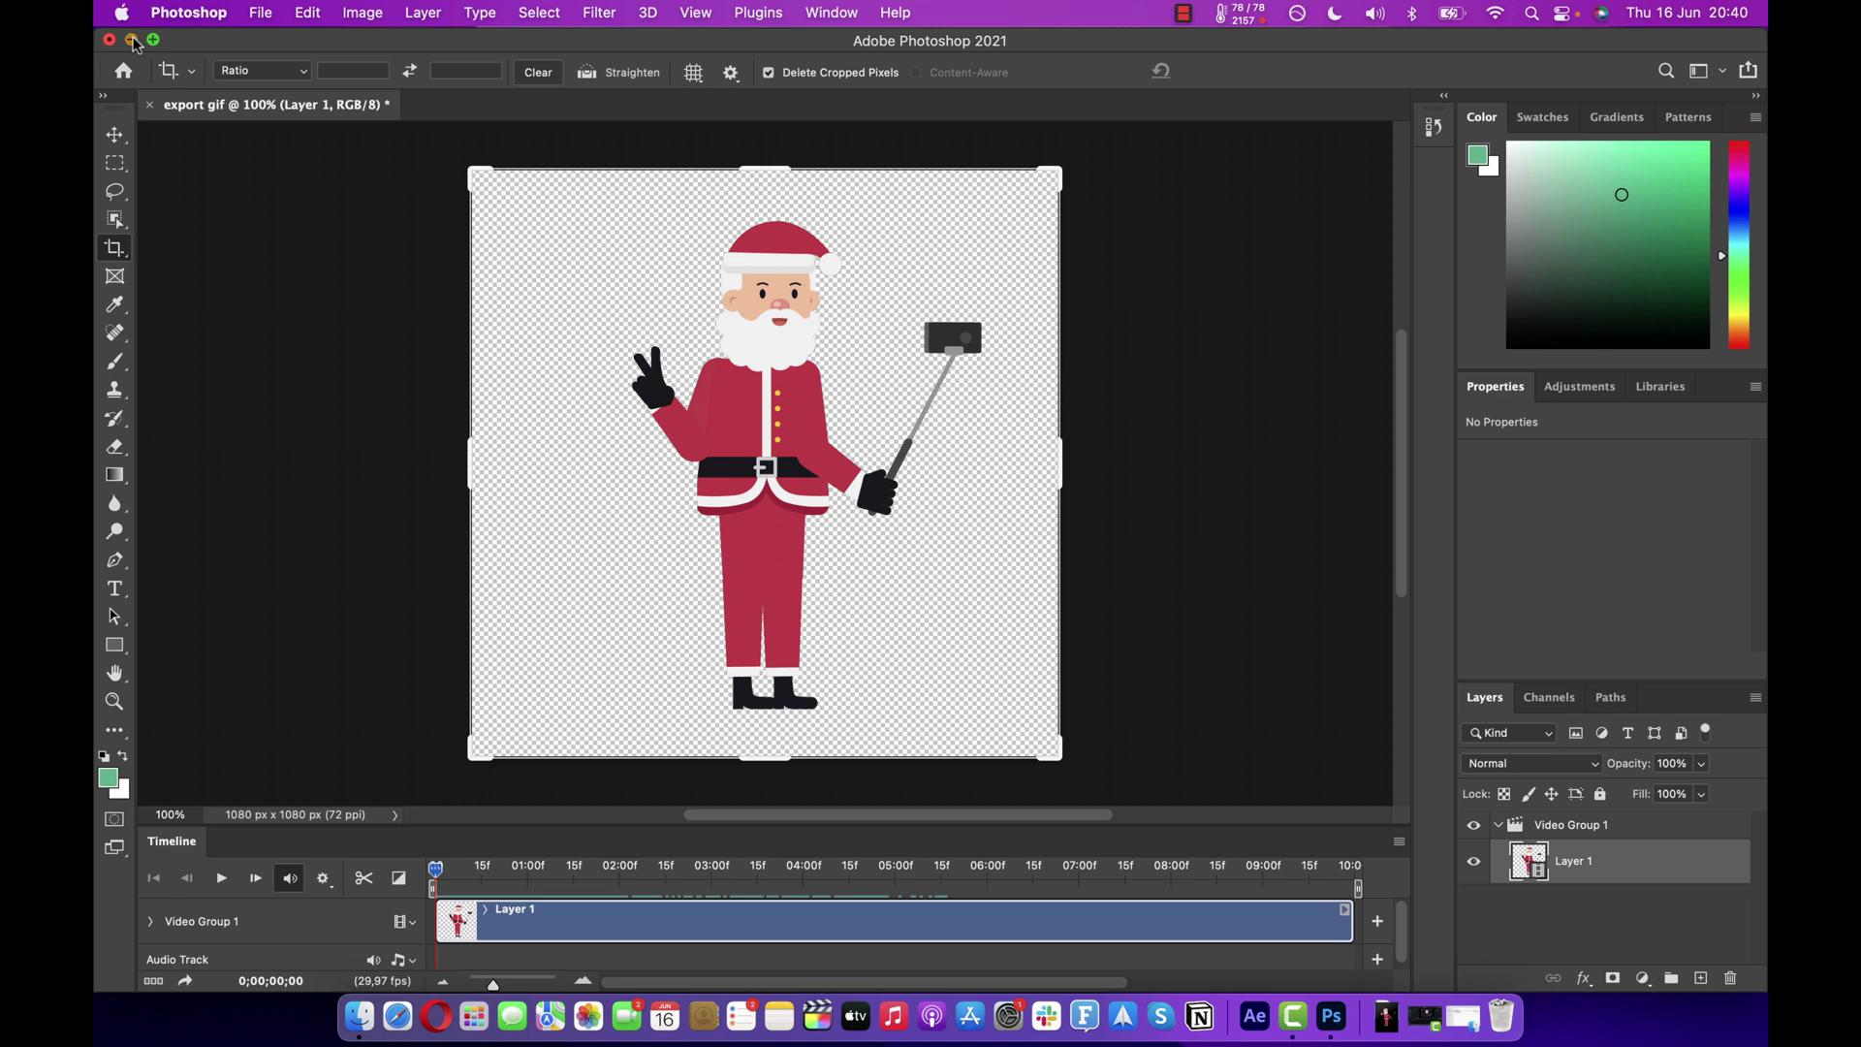
Hide Photoshop, move export-gif.gif to the desktop centre, and open it with Safari
click(131, 39)
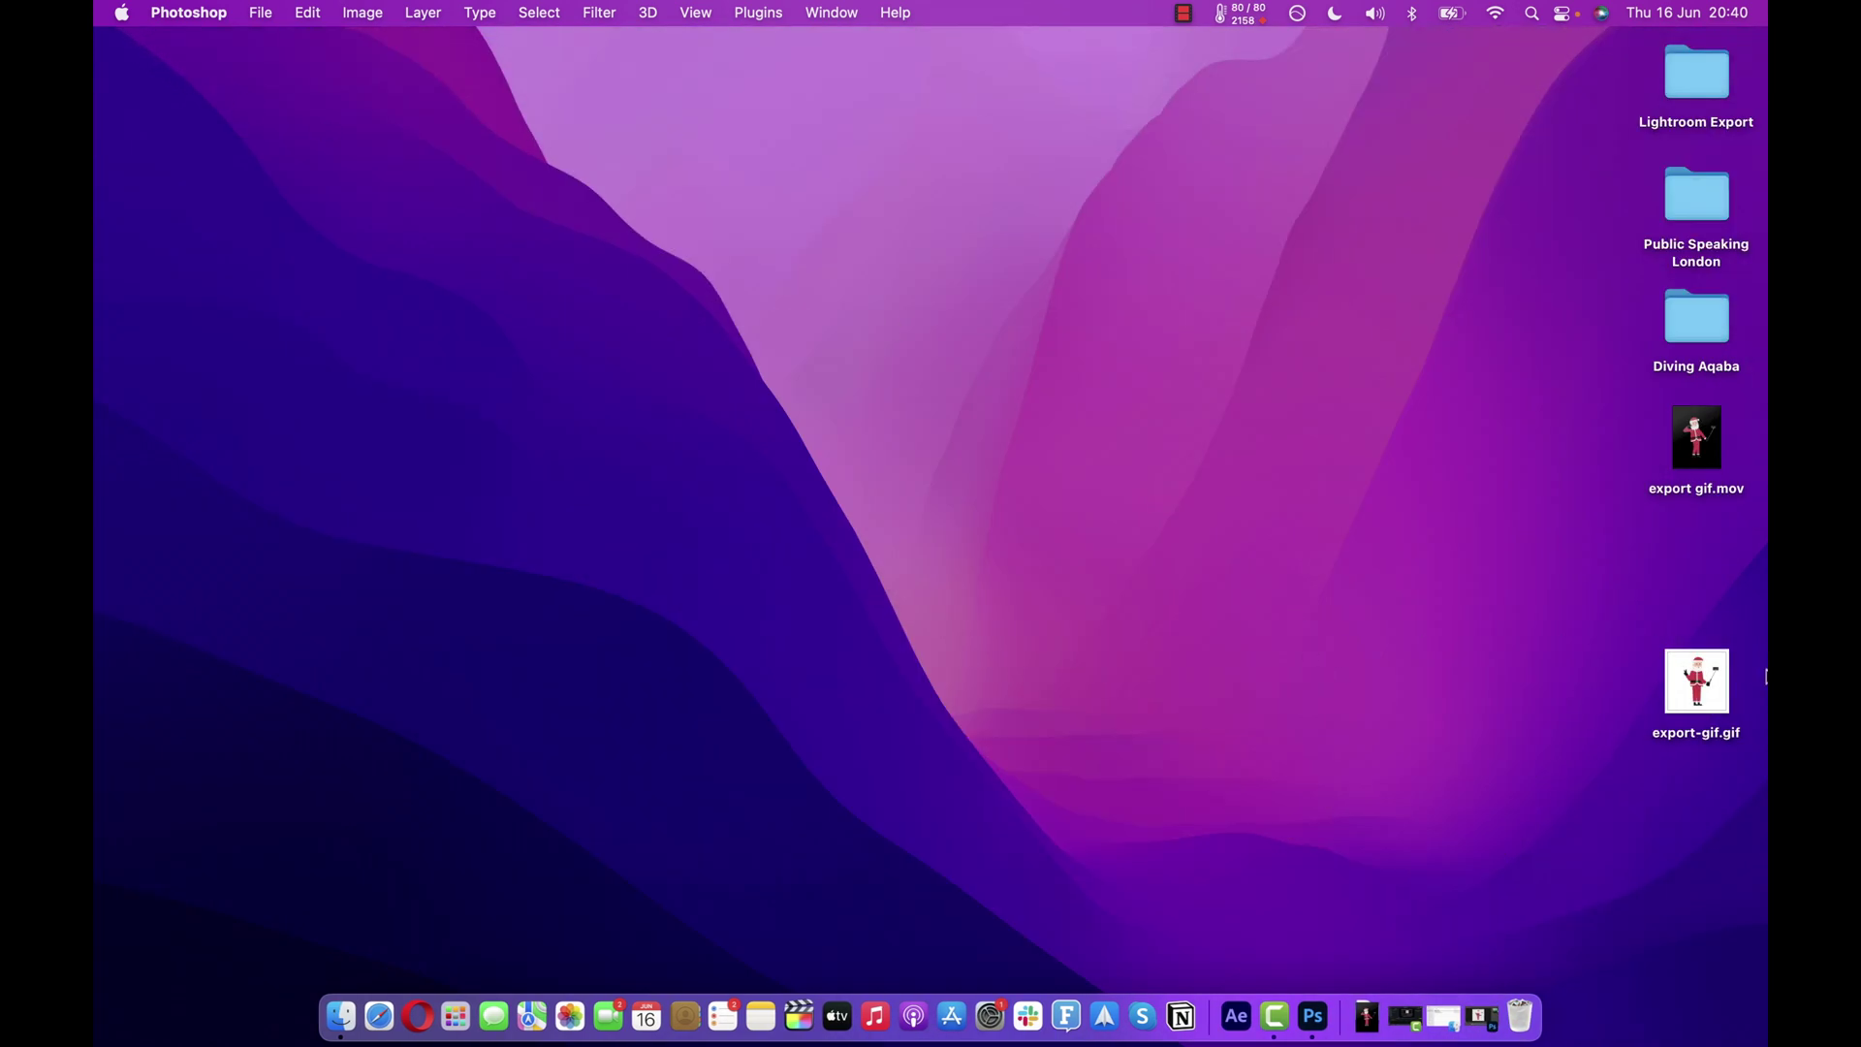
drag(1695, 682, 901, 560)
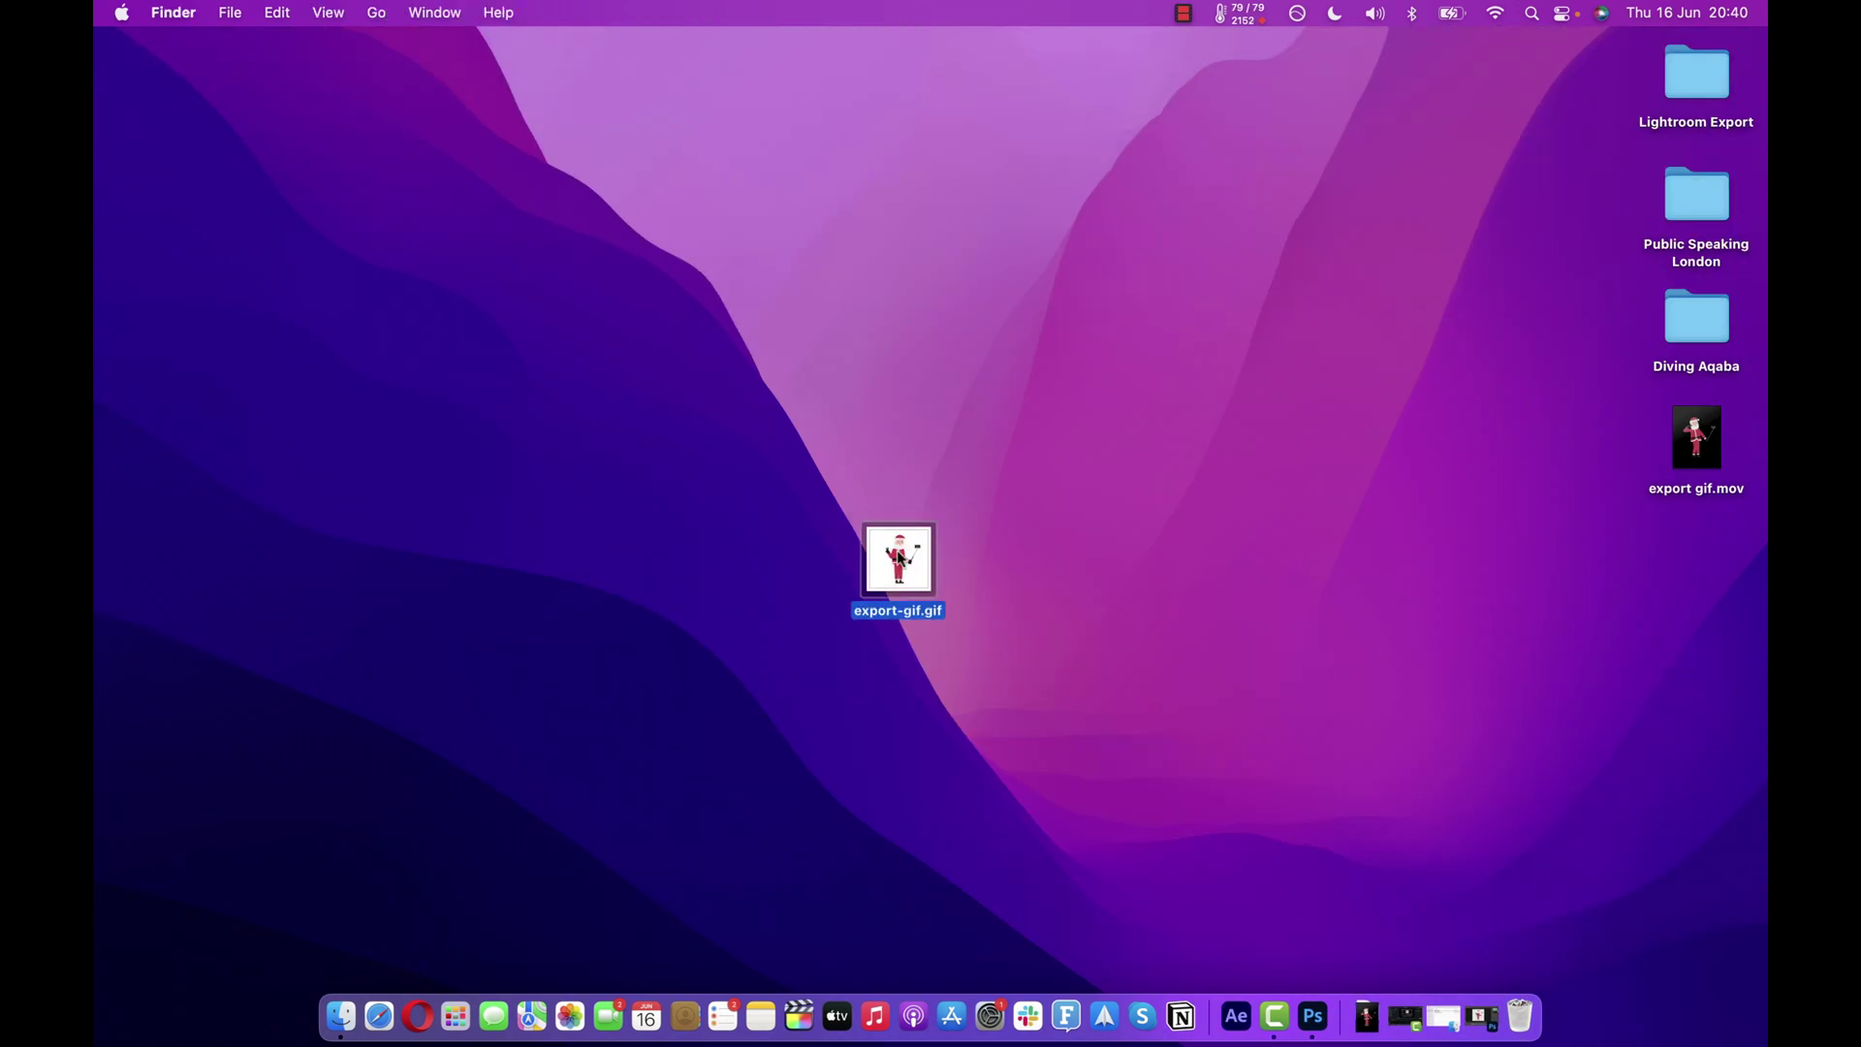
right_click(902, 560)
mouse_move(948, 580)
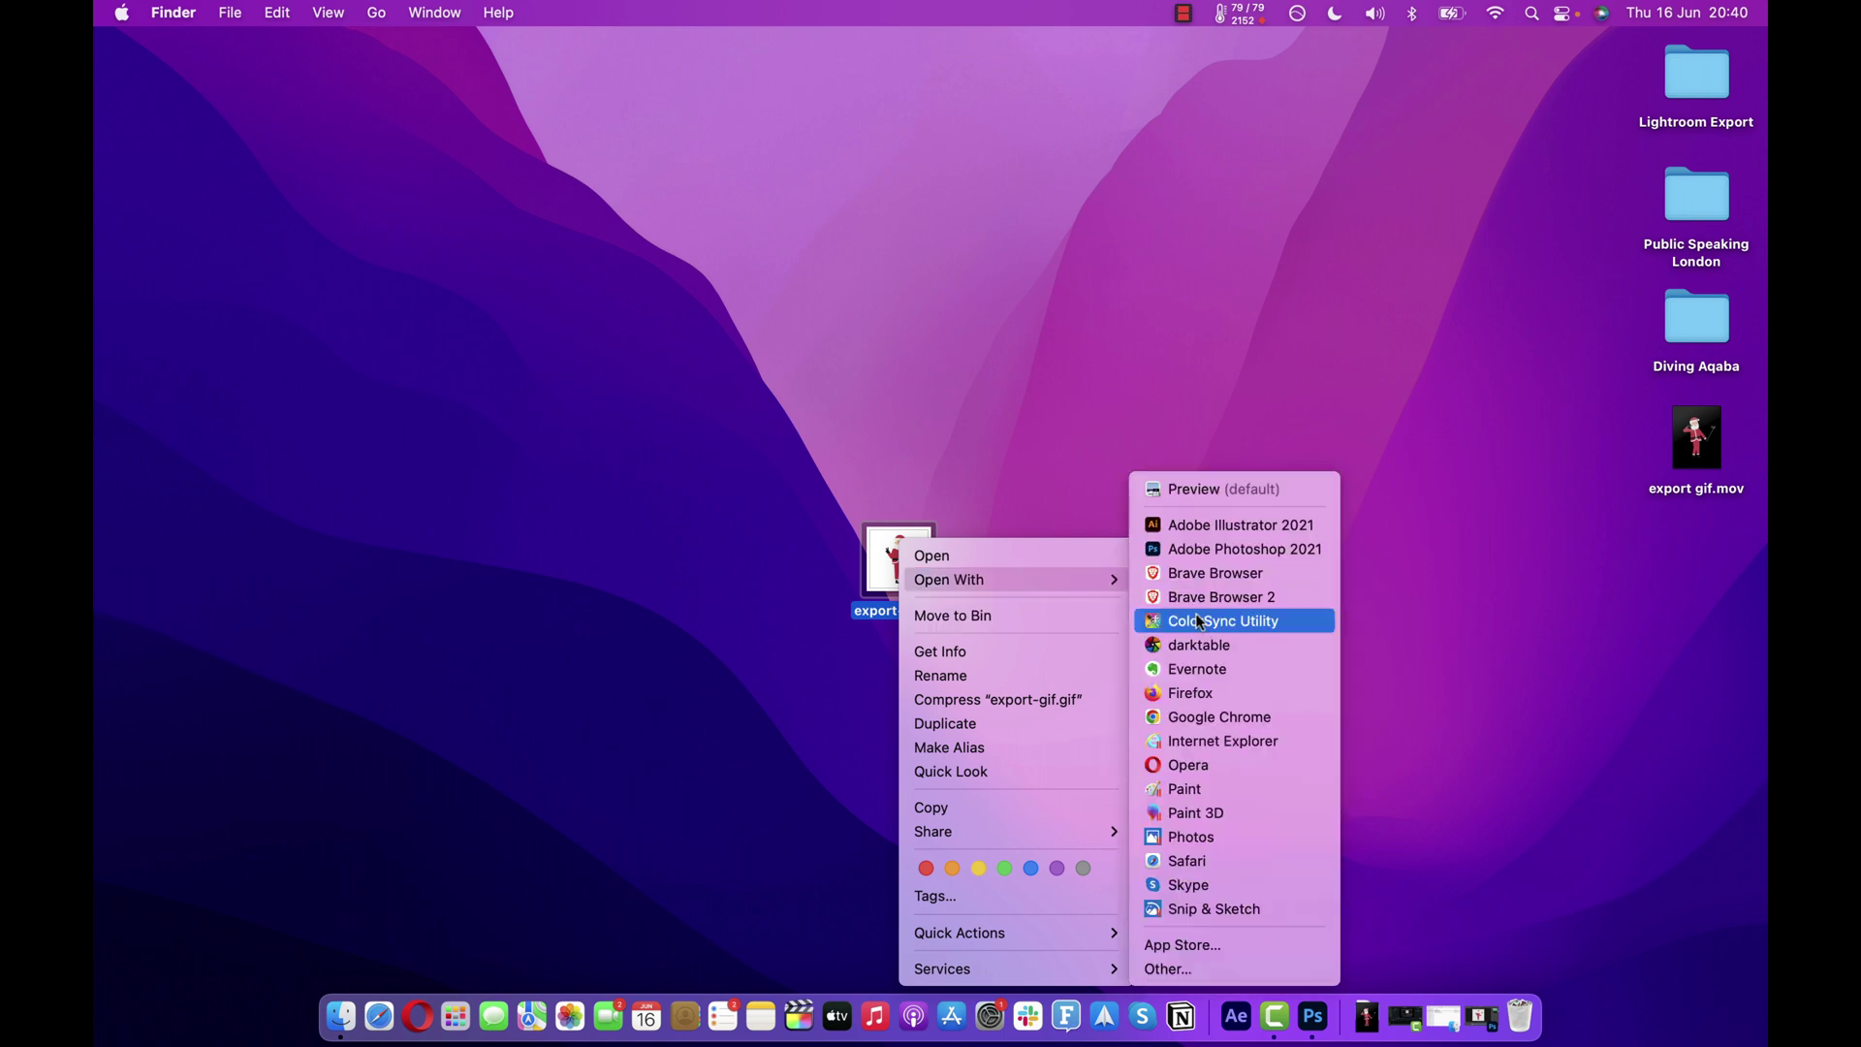
click(1224, 861)
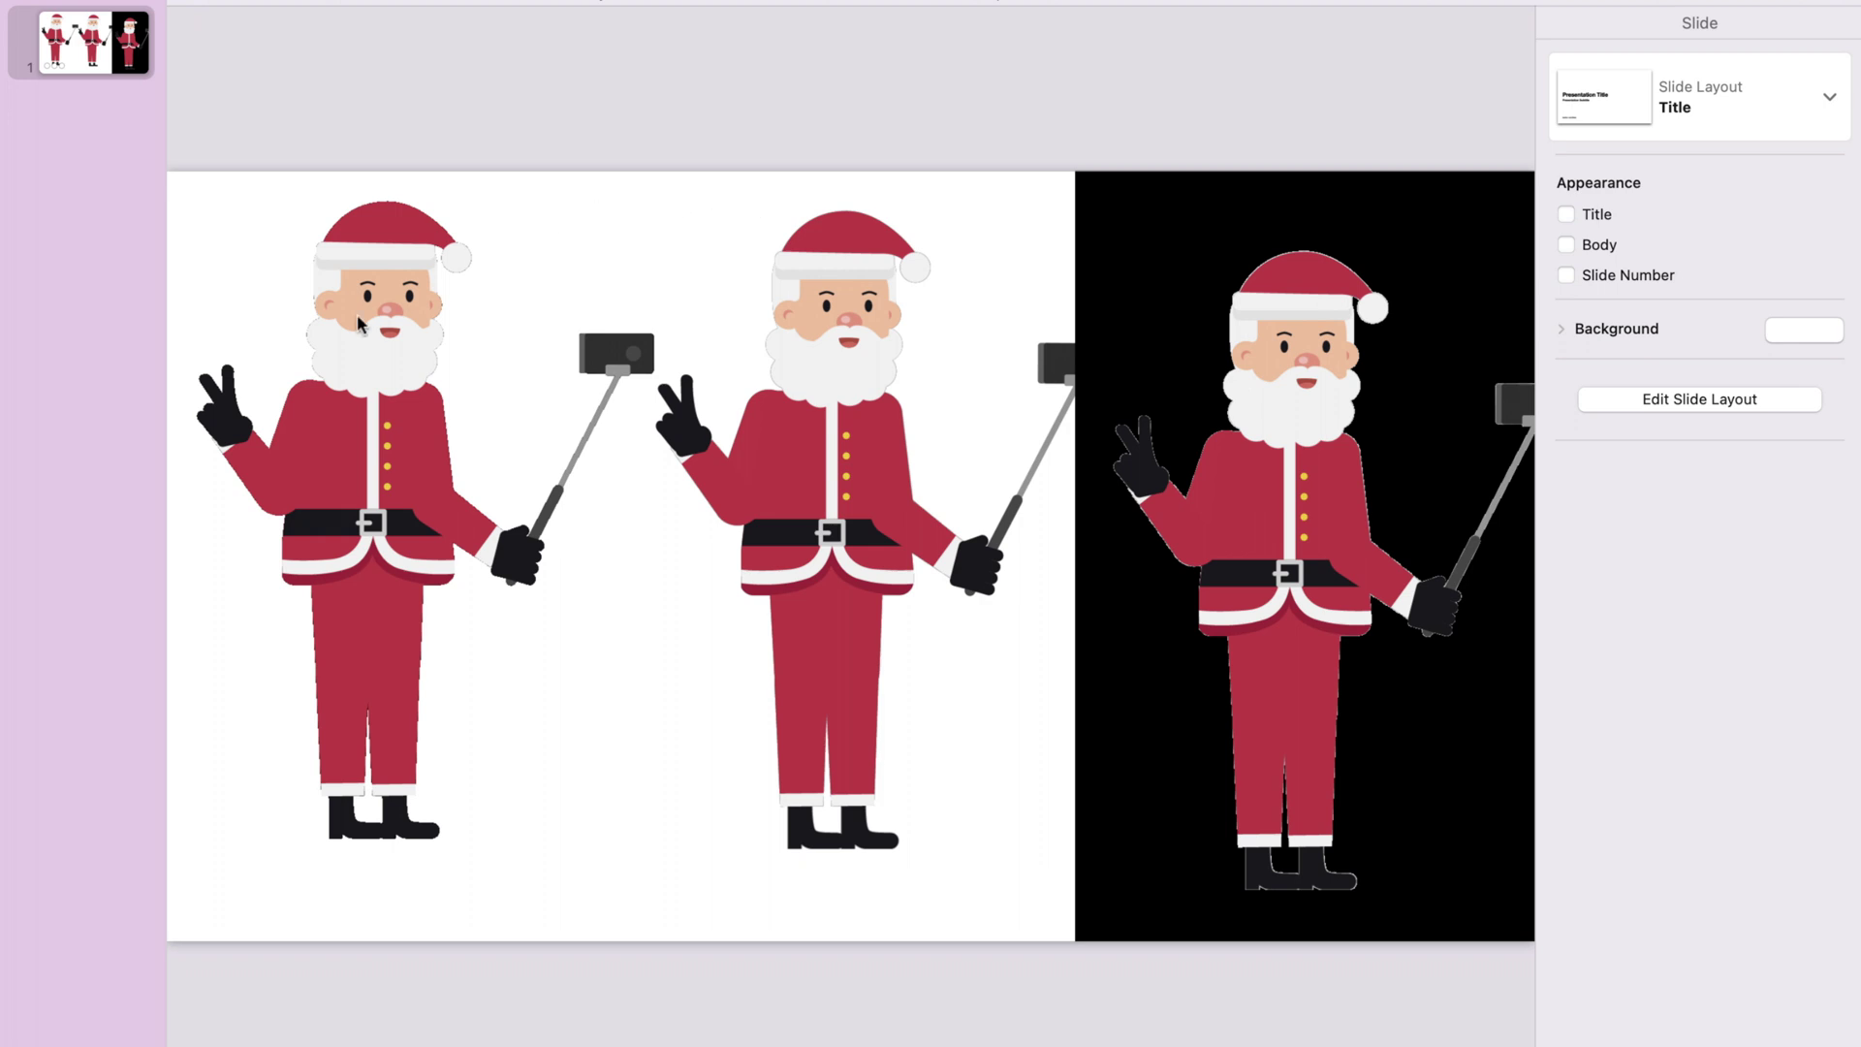
scroll(357, 315, up, 5)
scroll(357, 315, up, 5)
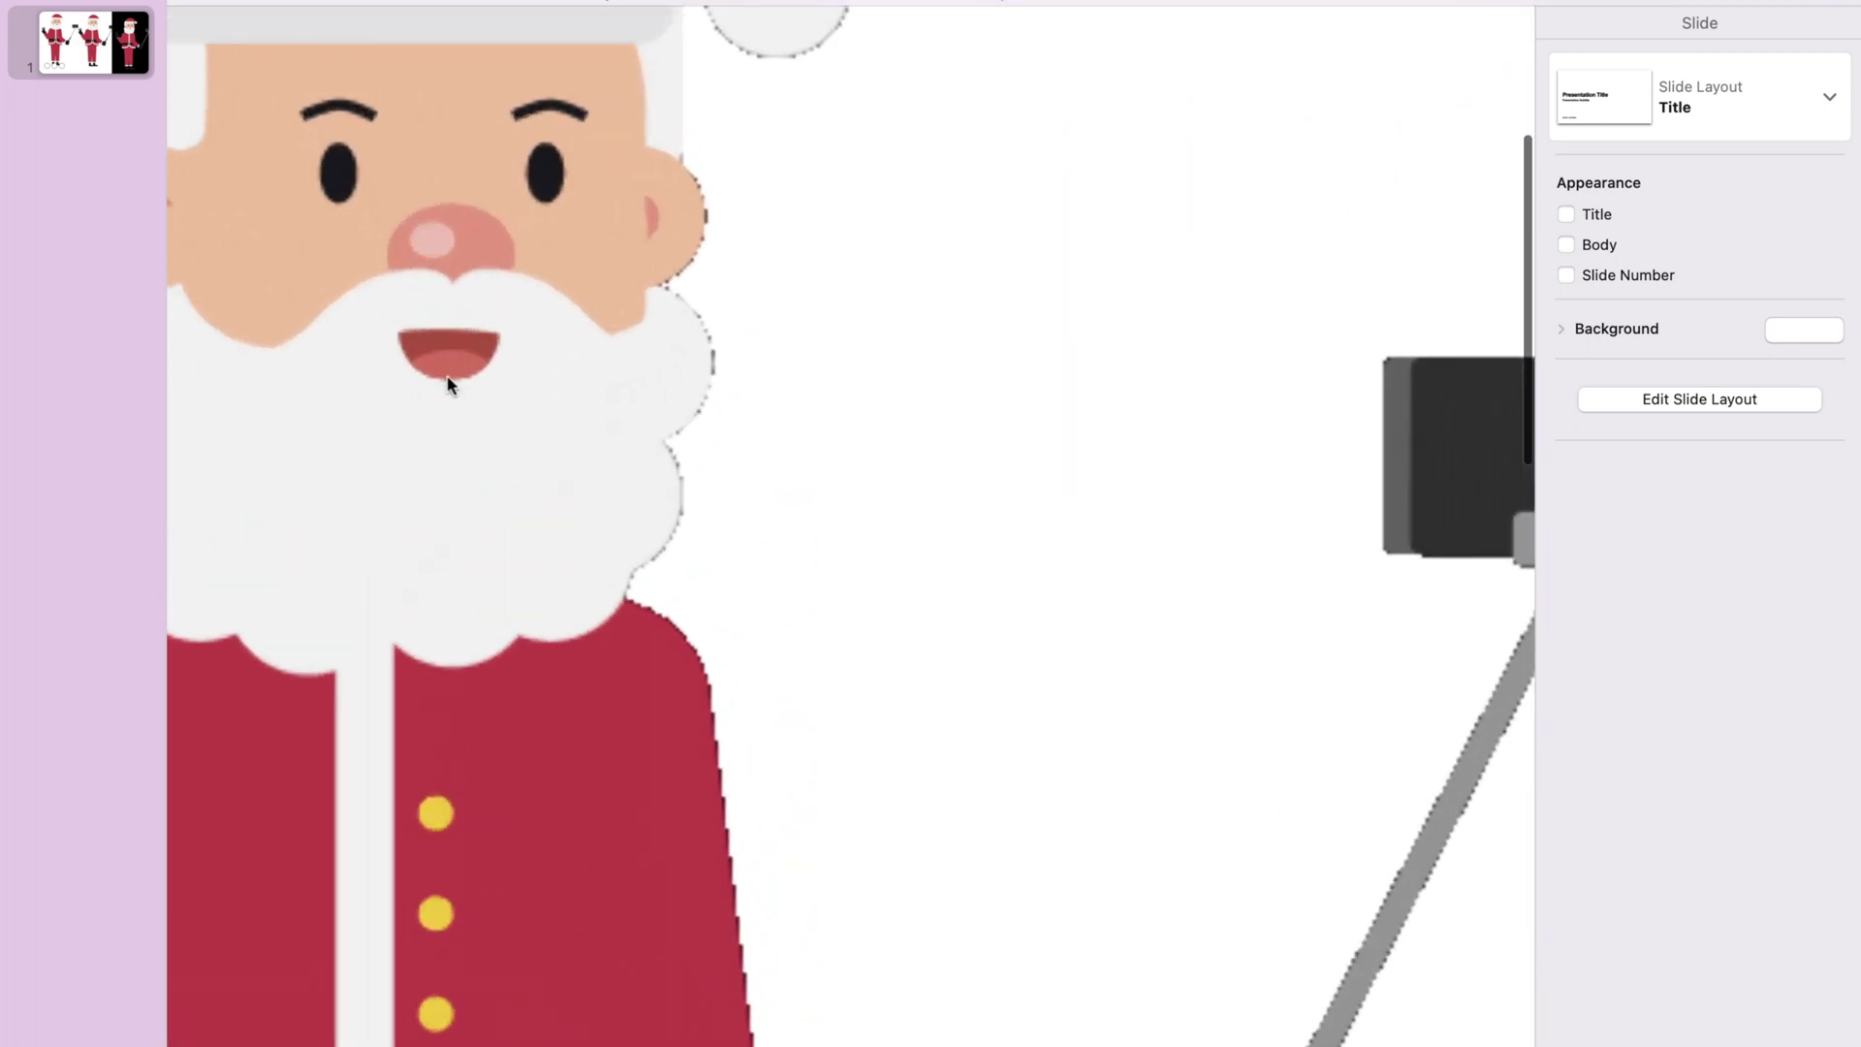
scroll(647, 139, up, 3)
scroll(643, 128, up, 3)
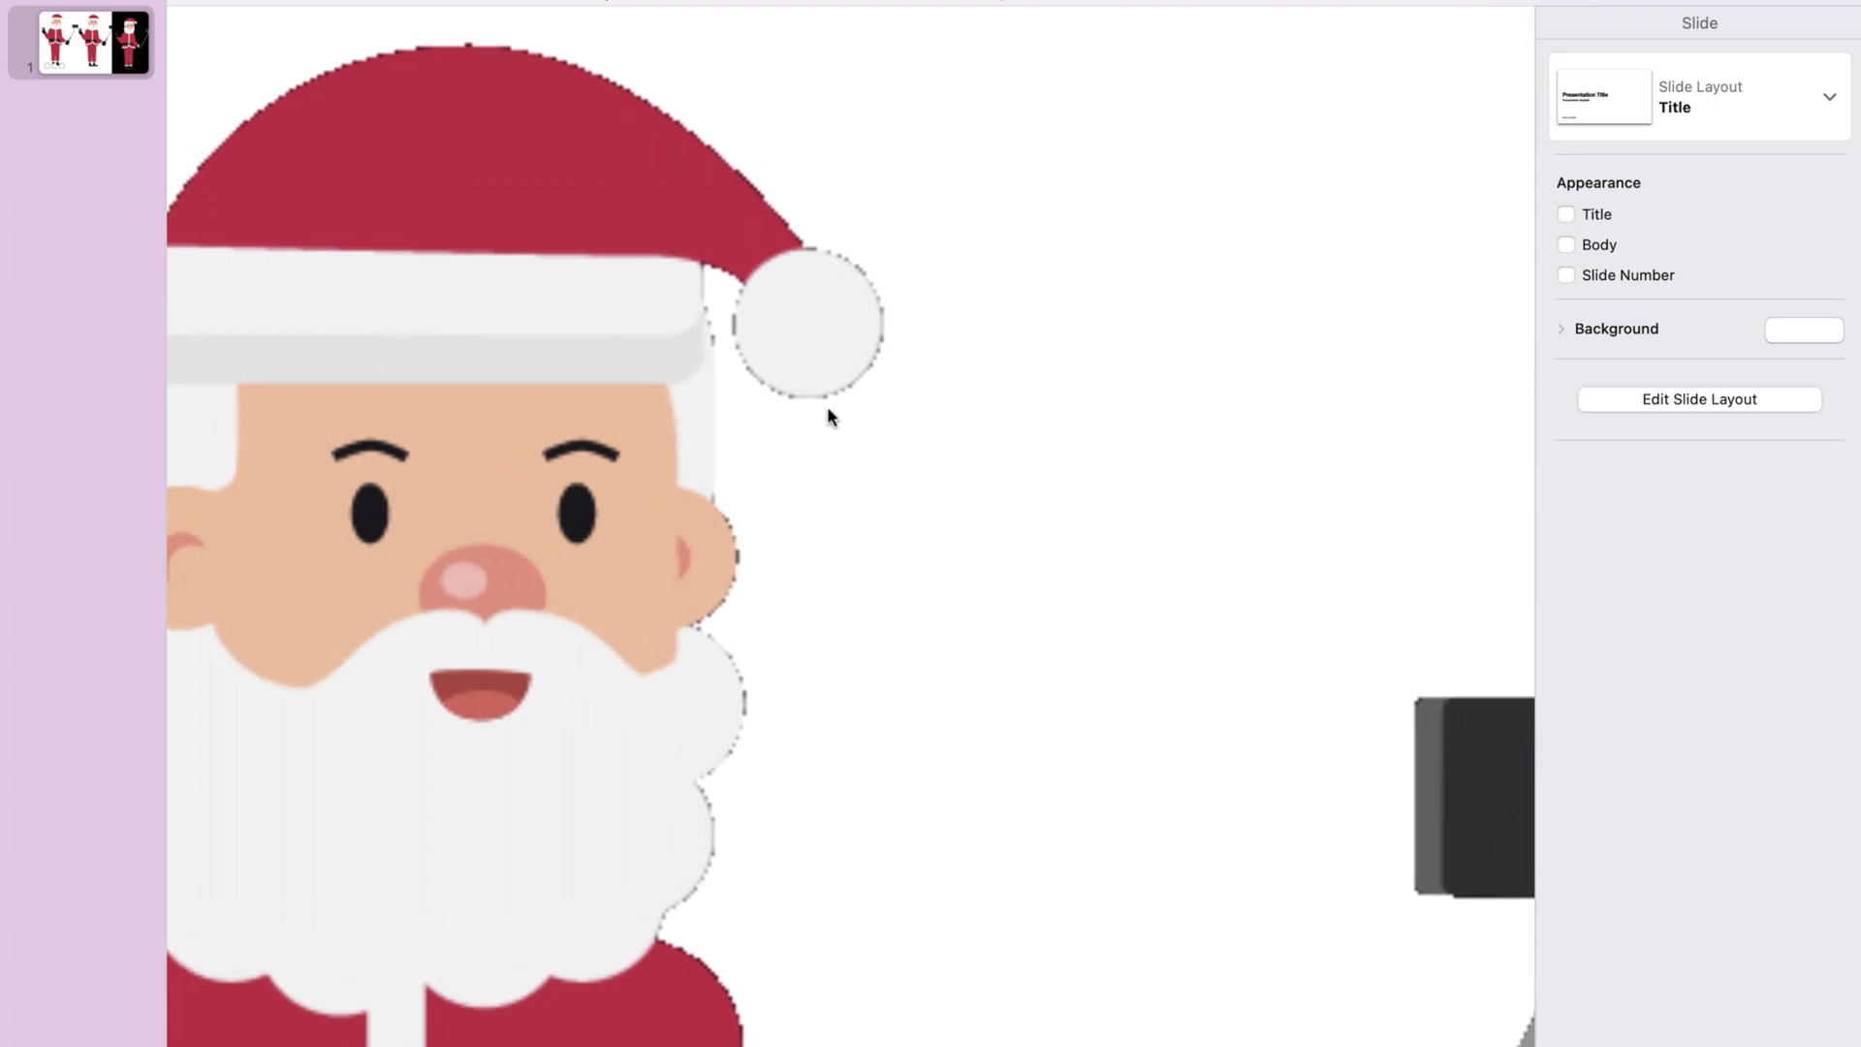
scroll(778, 487, down, 5)
scroll(777, 488, down, 5)
scroll(777, 487, down, 3)
scroll(778, 487, right, 3)
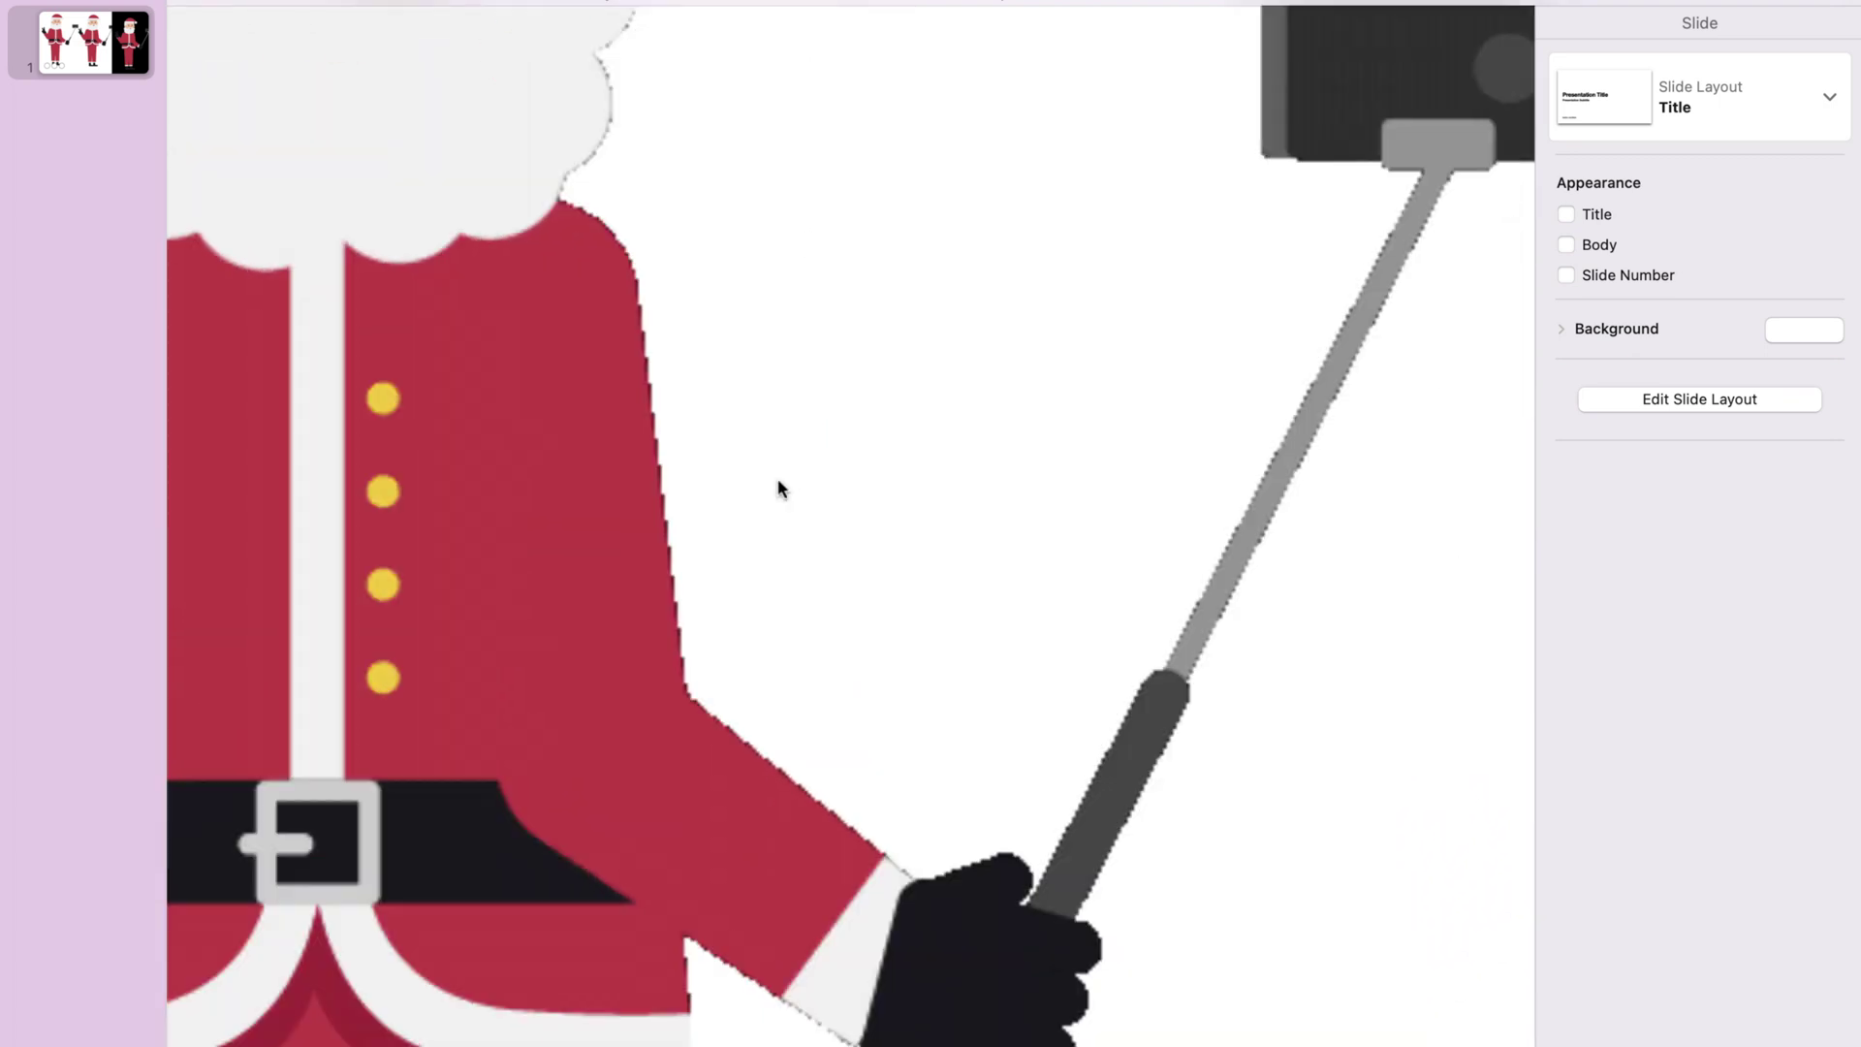
scroll(778, 486, right, 5)
scroll(776, 489, left, 5)
scroll(678, 491, left, 2)
scroll(736, 383, left, 3)
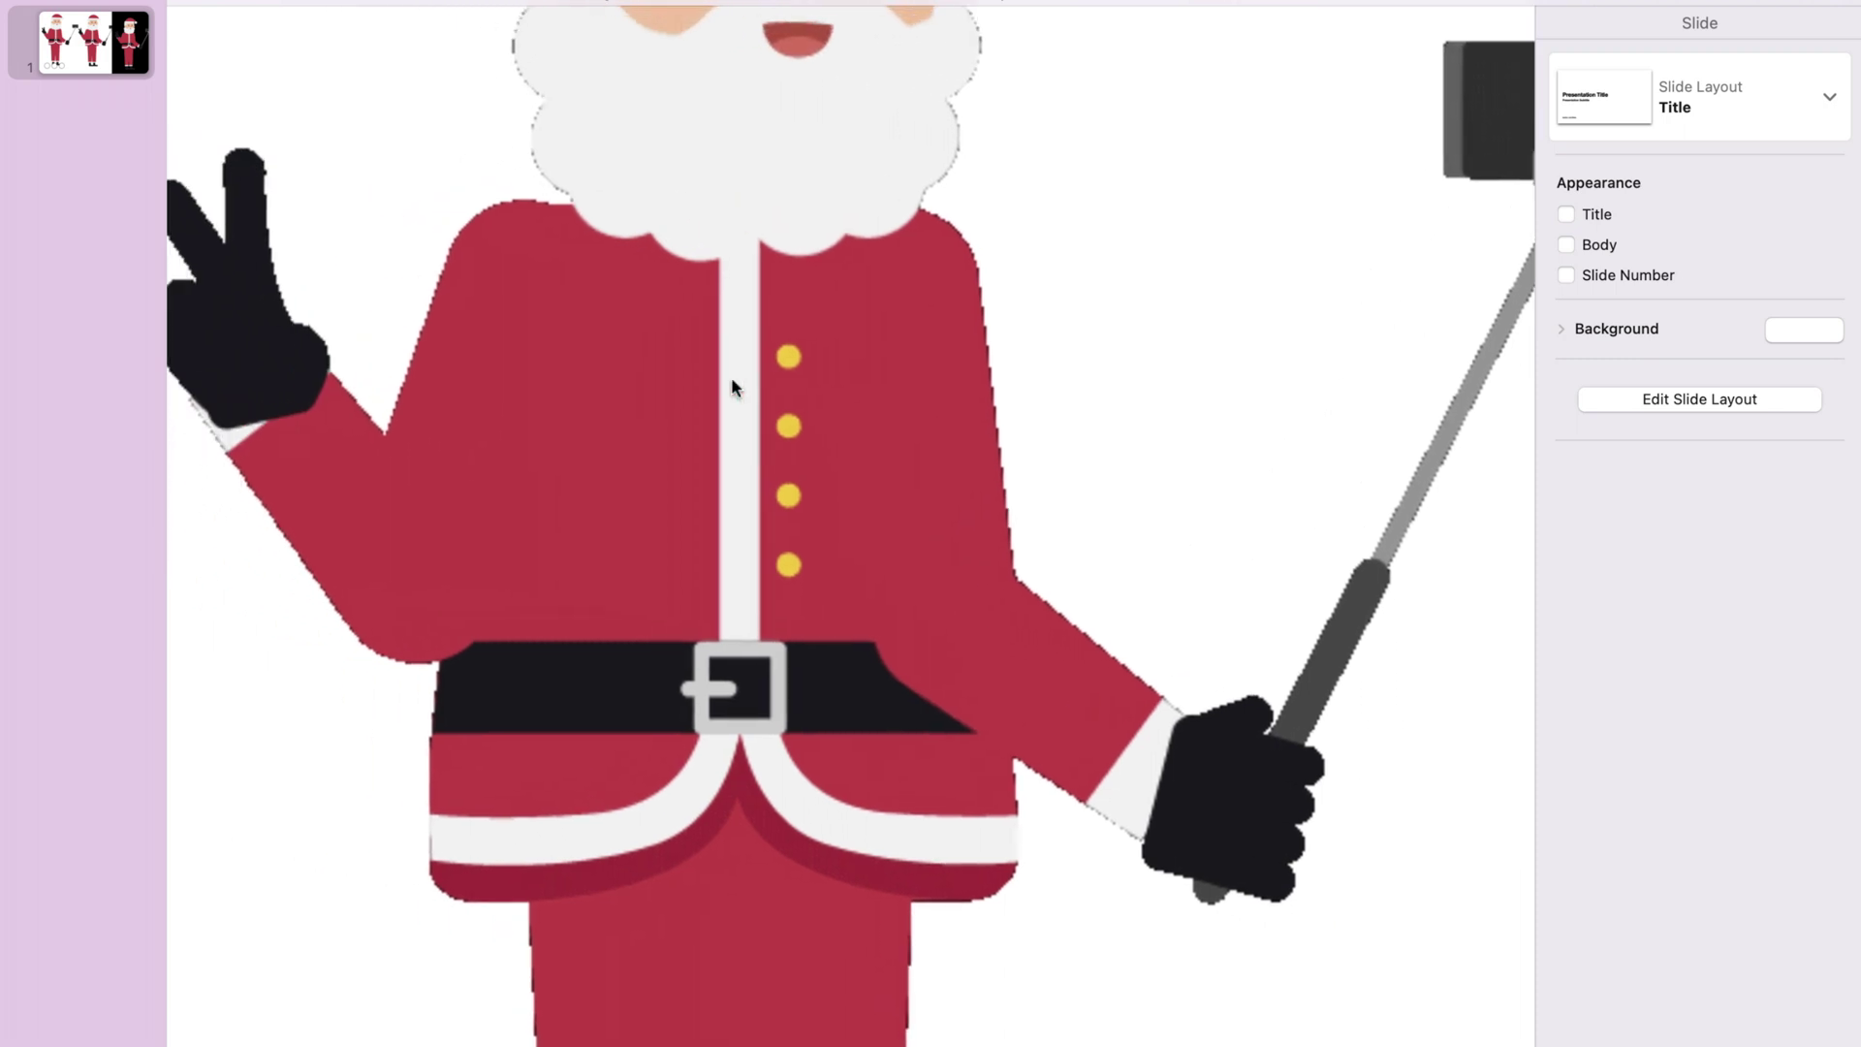
scroll(536, 224, up, 3)
scroll(536, 223, up, 3)
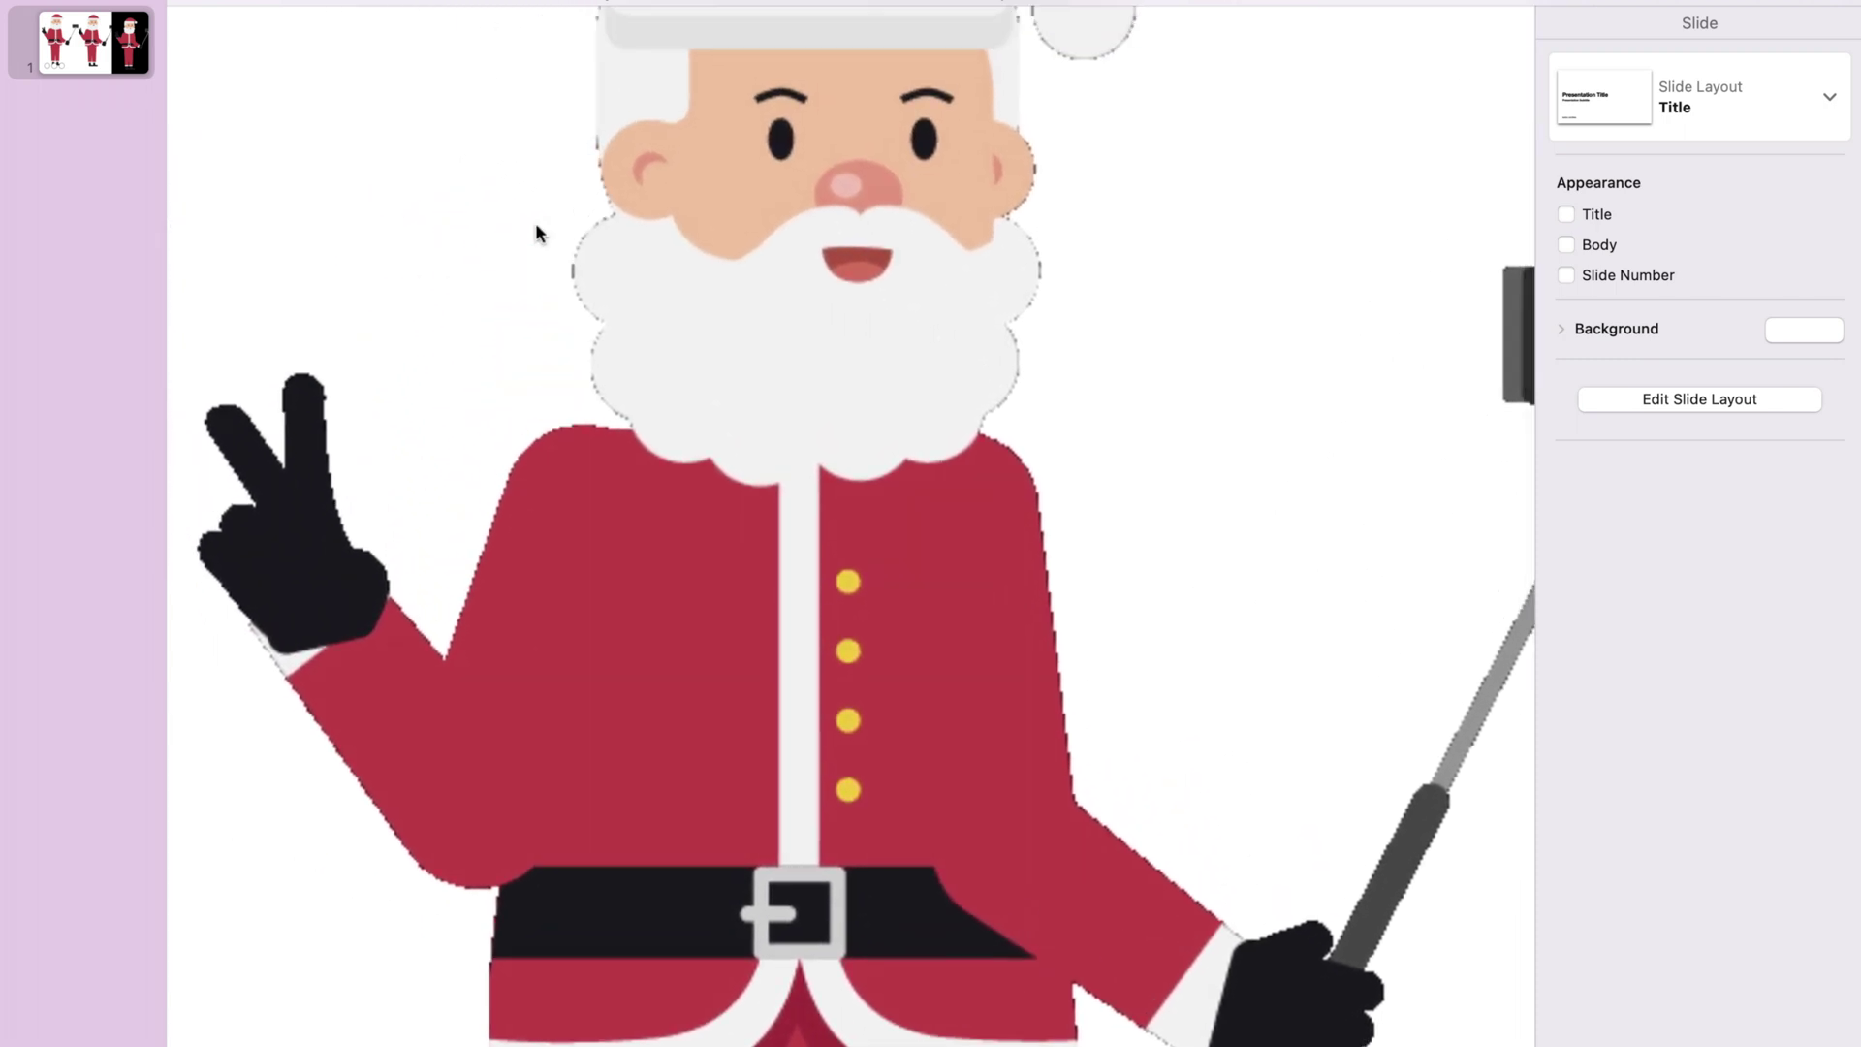
scroll(487, 548, down, 3)
scroll(487, 549, left, 1)
scroll(487, 547, down, 3)
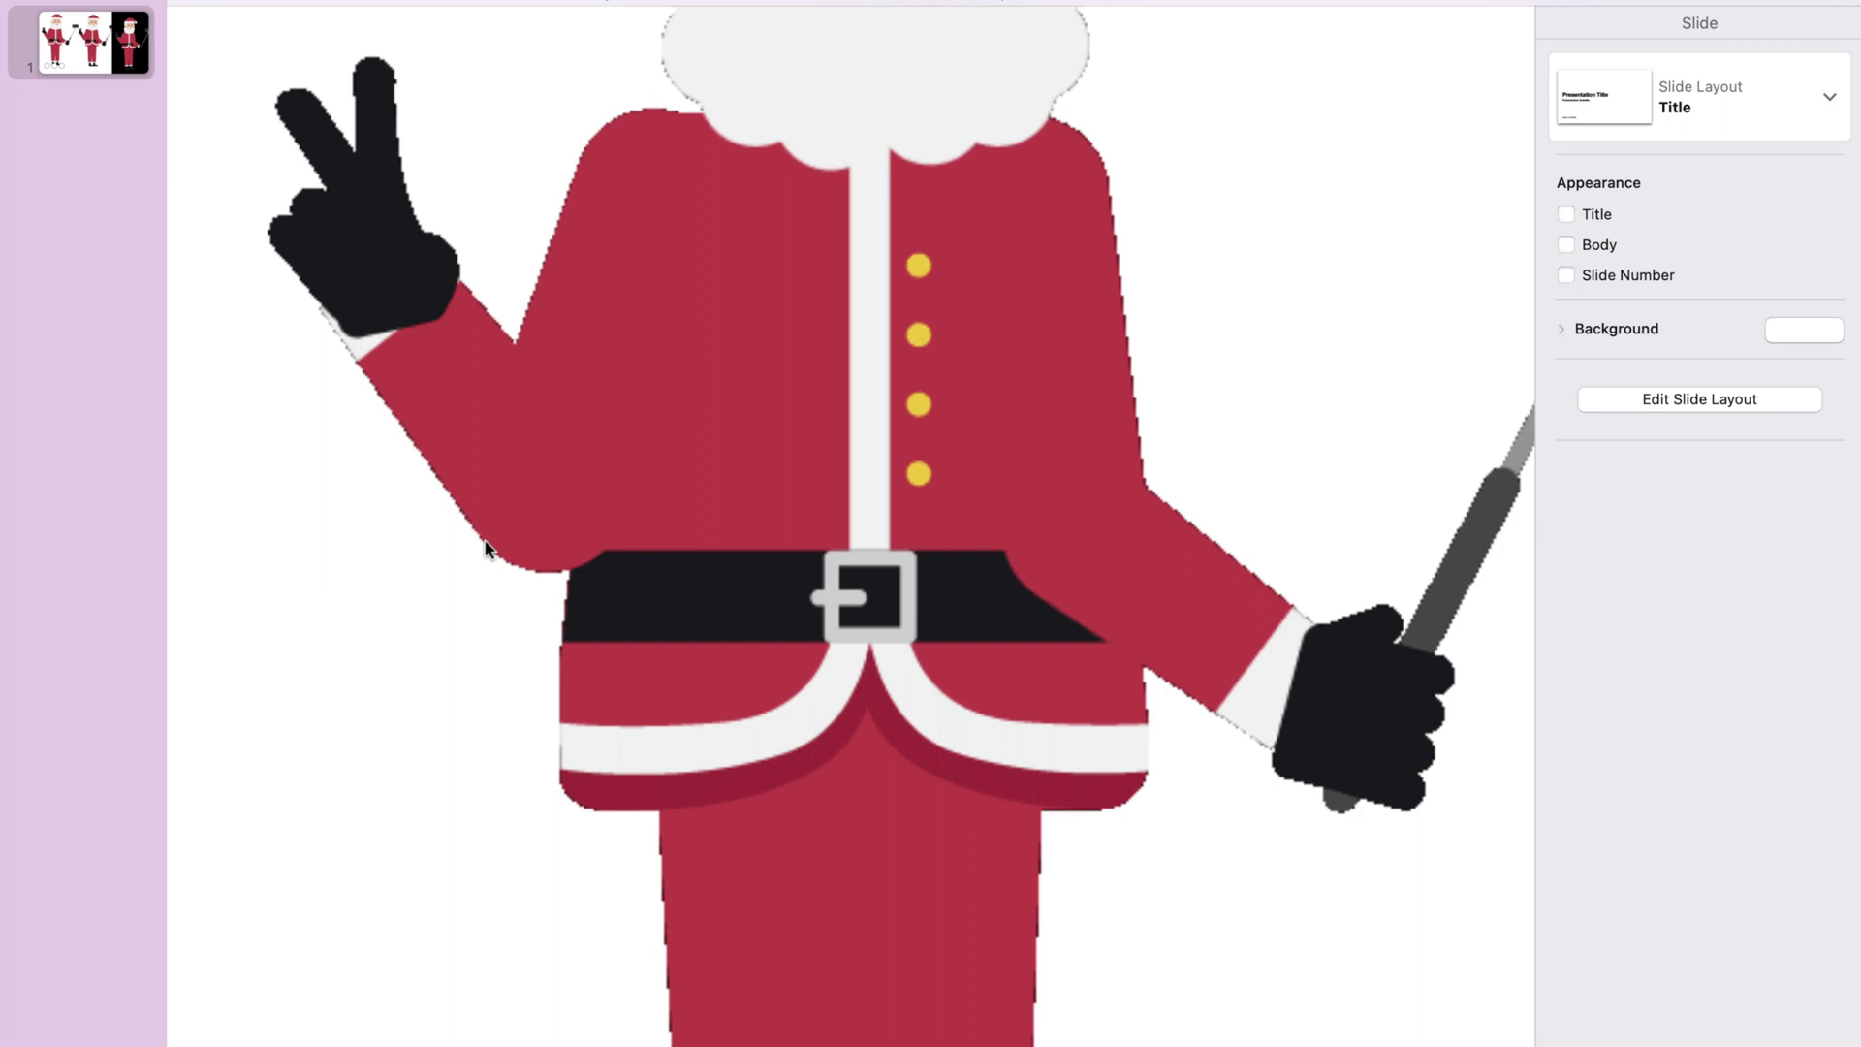
scroll(488, 548, down, 3)
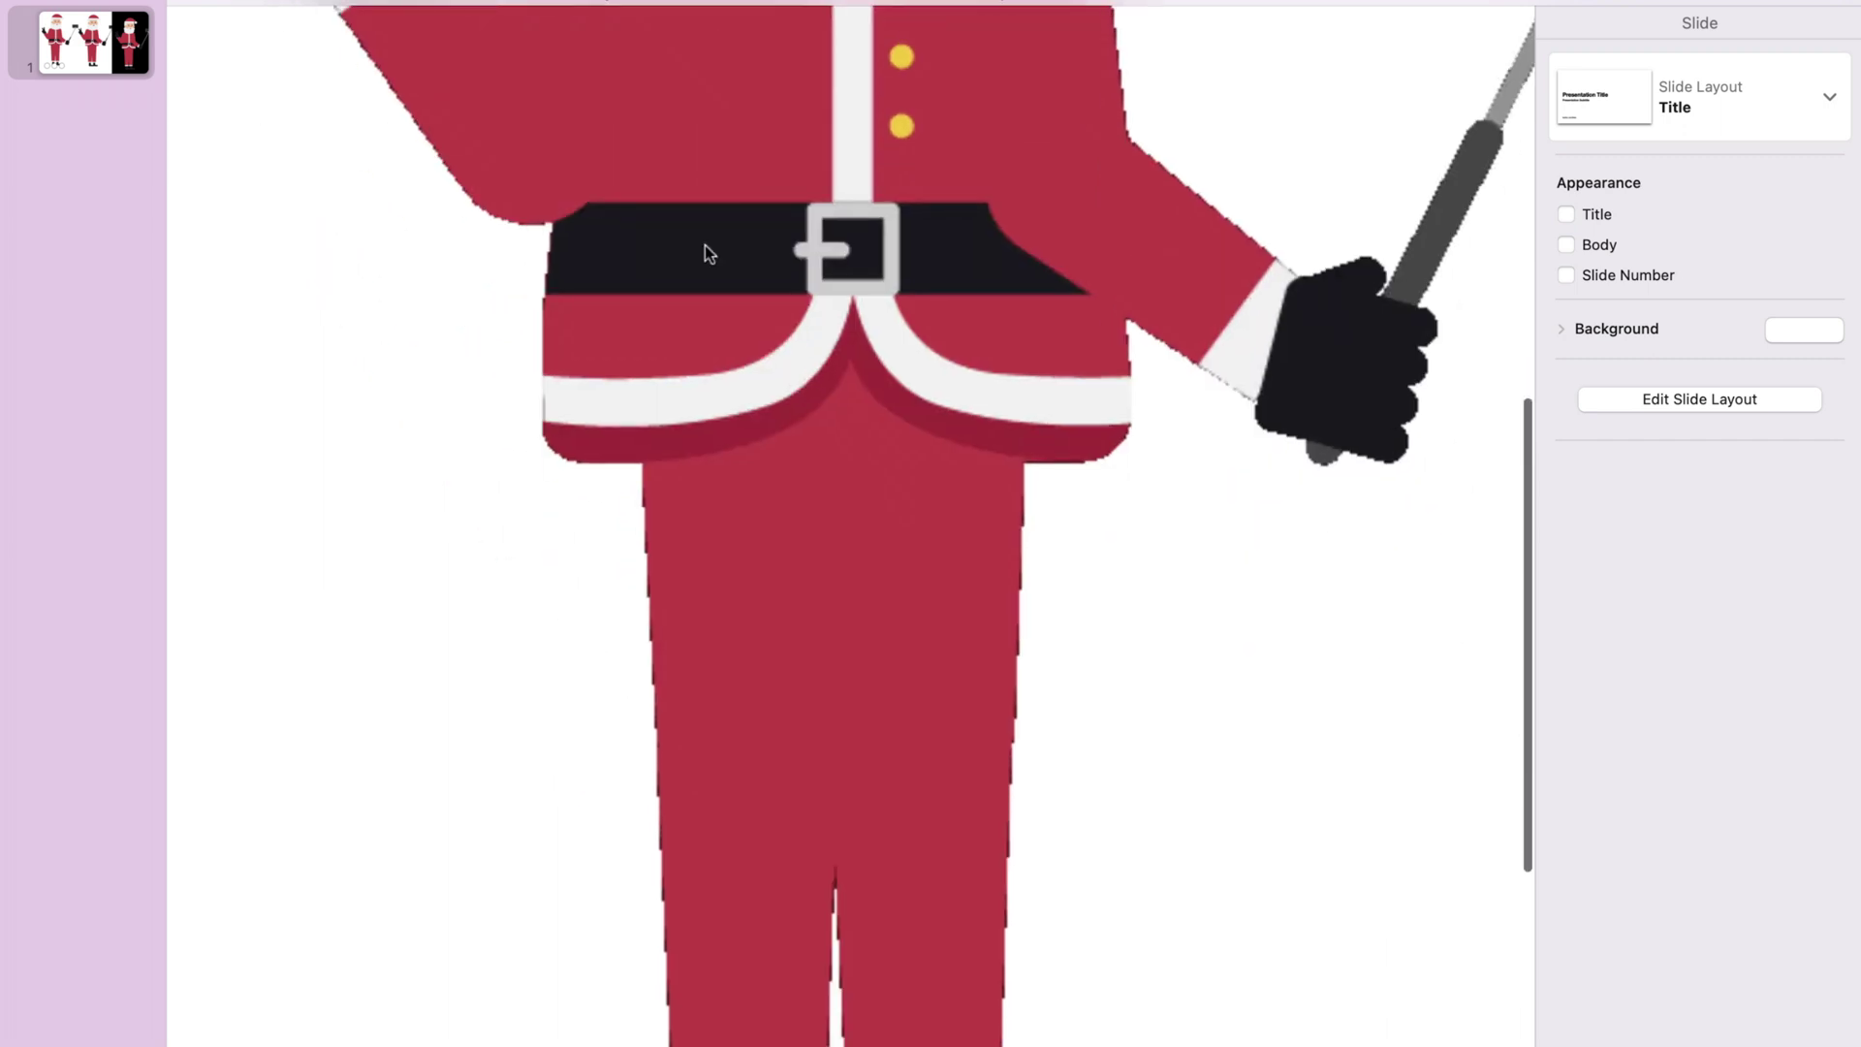
scroll(705, 248, up, 4)
scroll(705, 250, up, 2)
scroll(706, 250, up, 3)
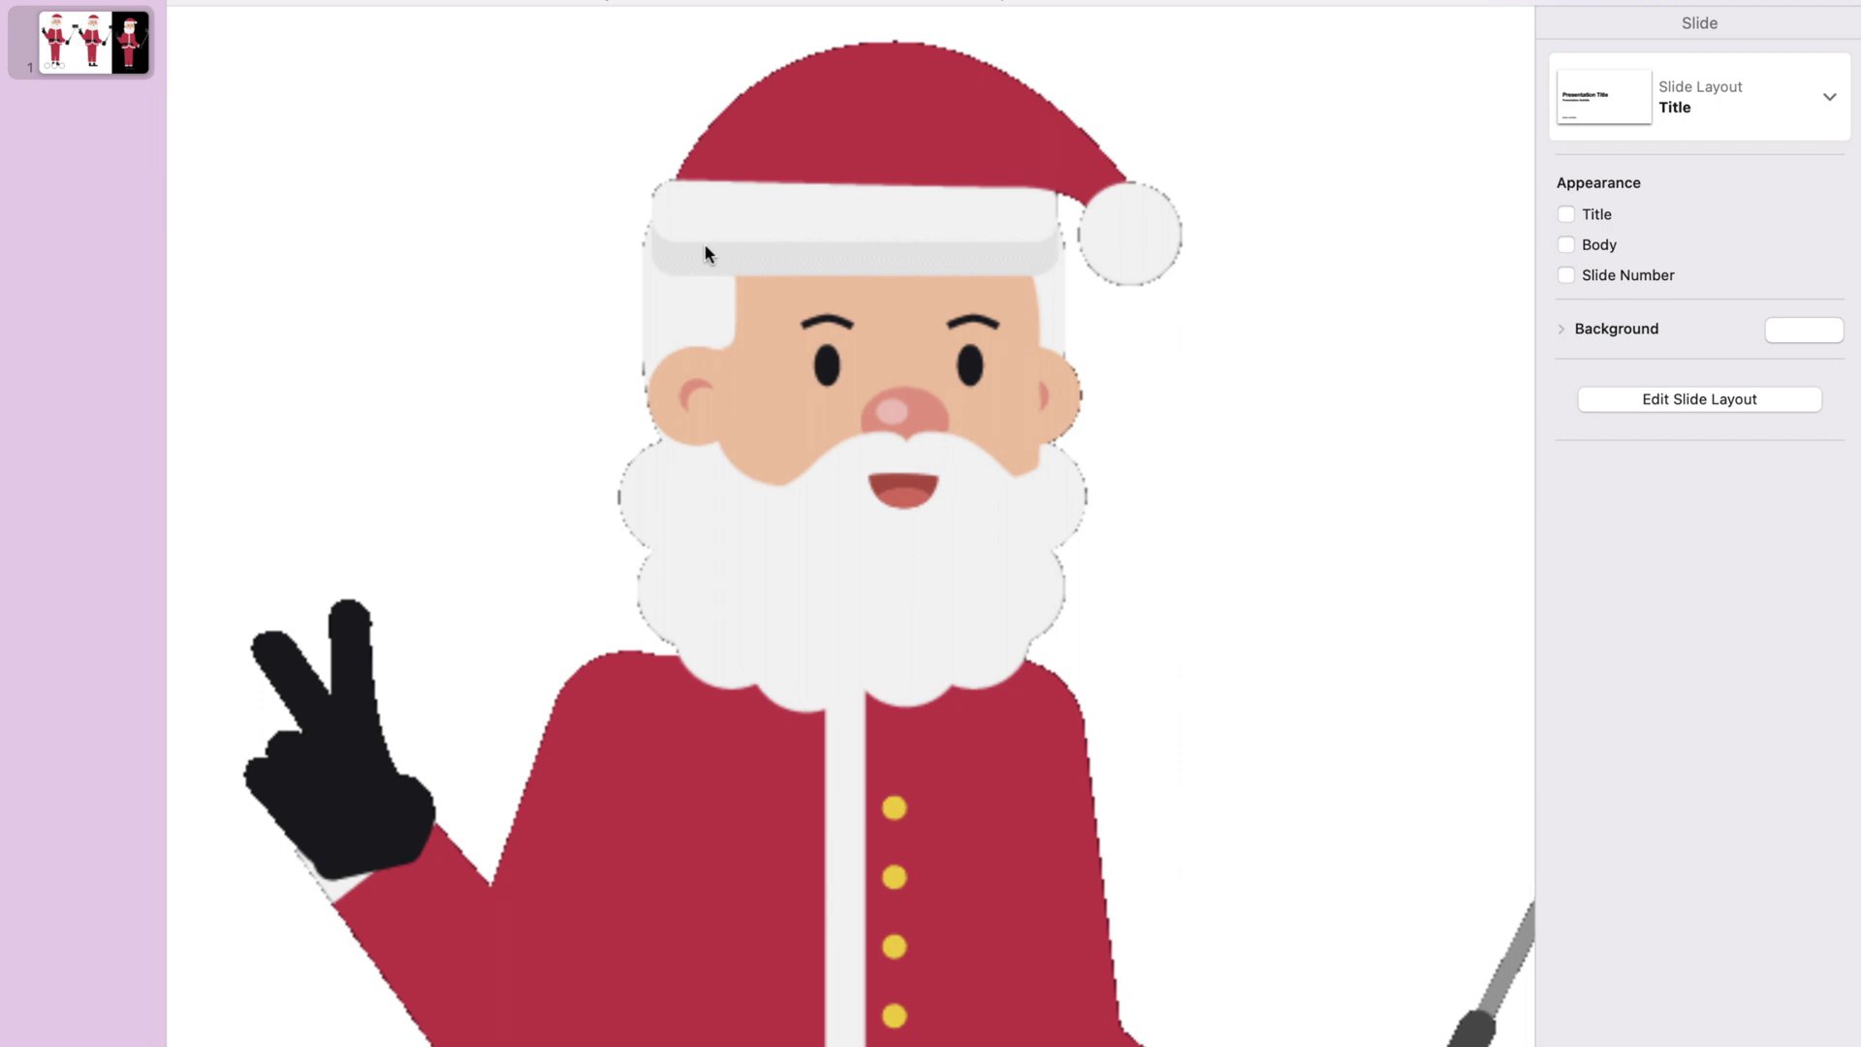
scroll(921, 305, down, 3)
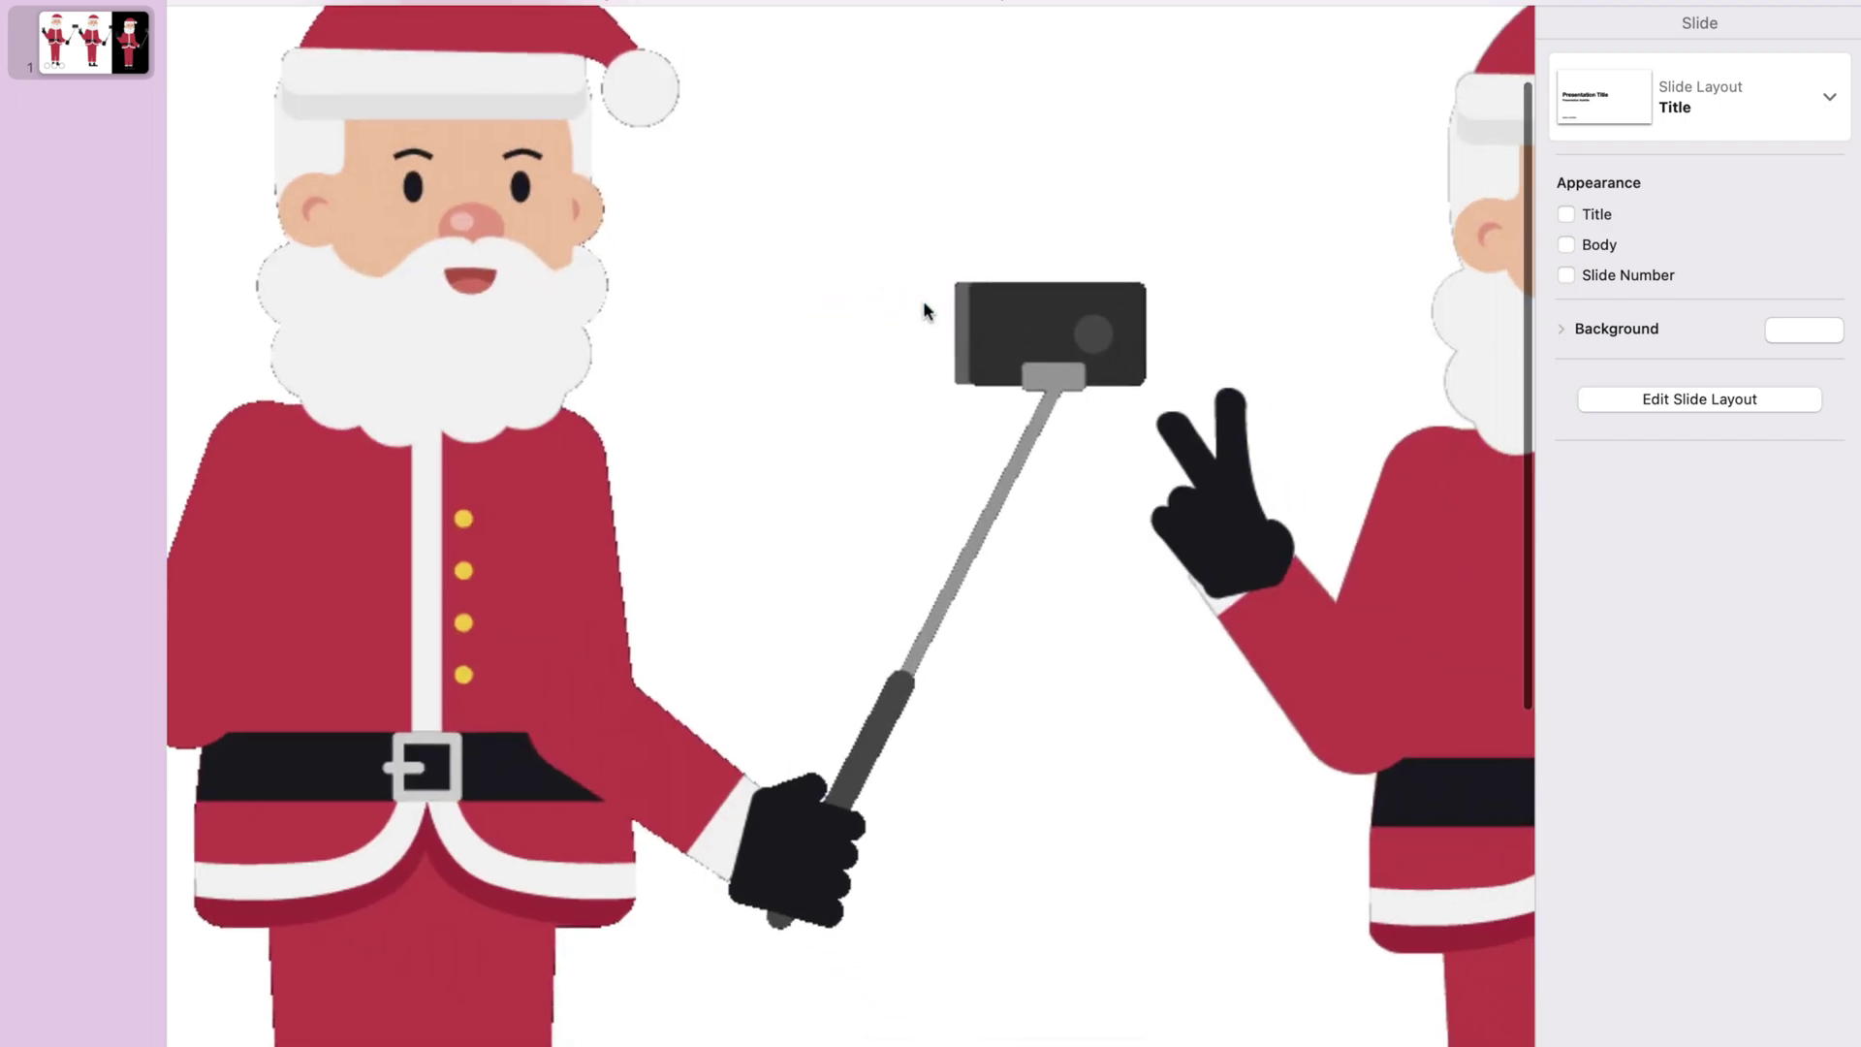
scroll(1060, 406, right, 4)
scroll(1061, 406, up, 2)
scroll(1102, 247, up, 2)
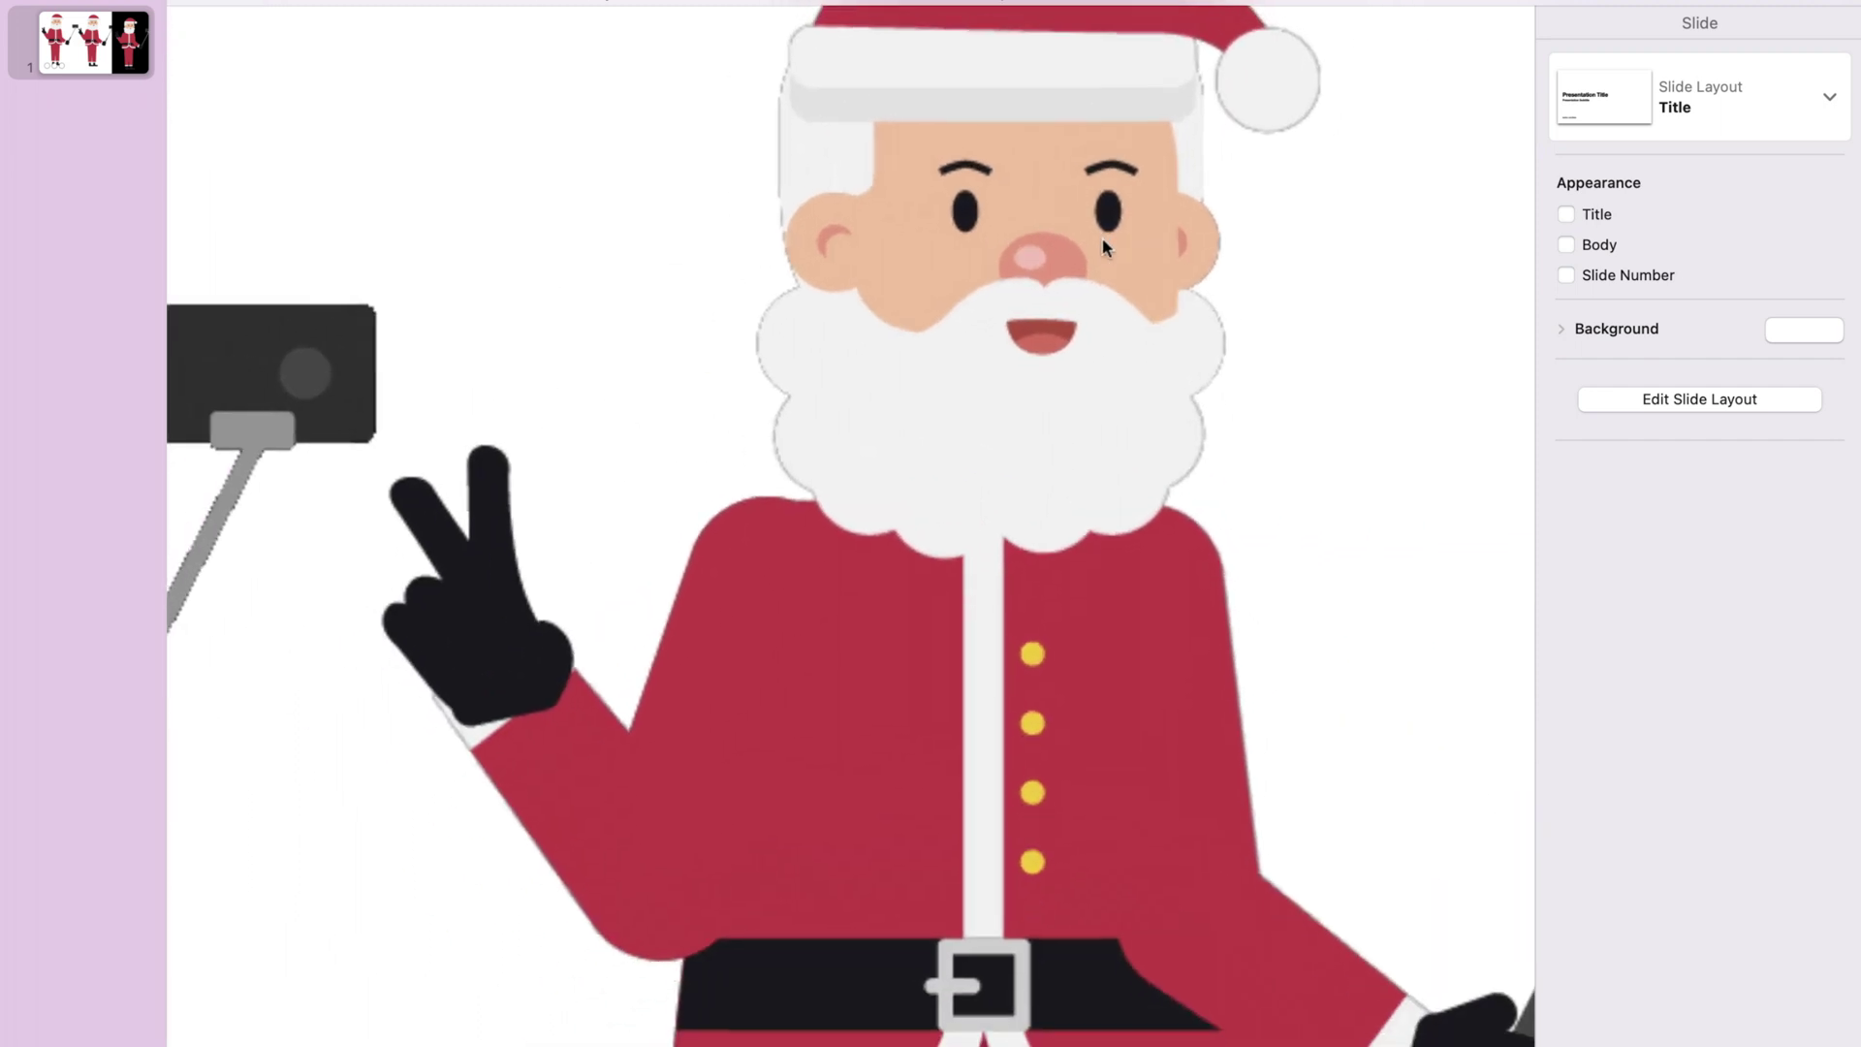
scroll(1103, 248, up, 2)
scroll(1102, 248, up, 1)
scroll(1100, 248, down, 2)
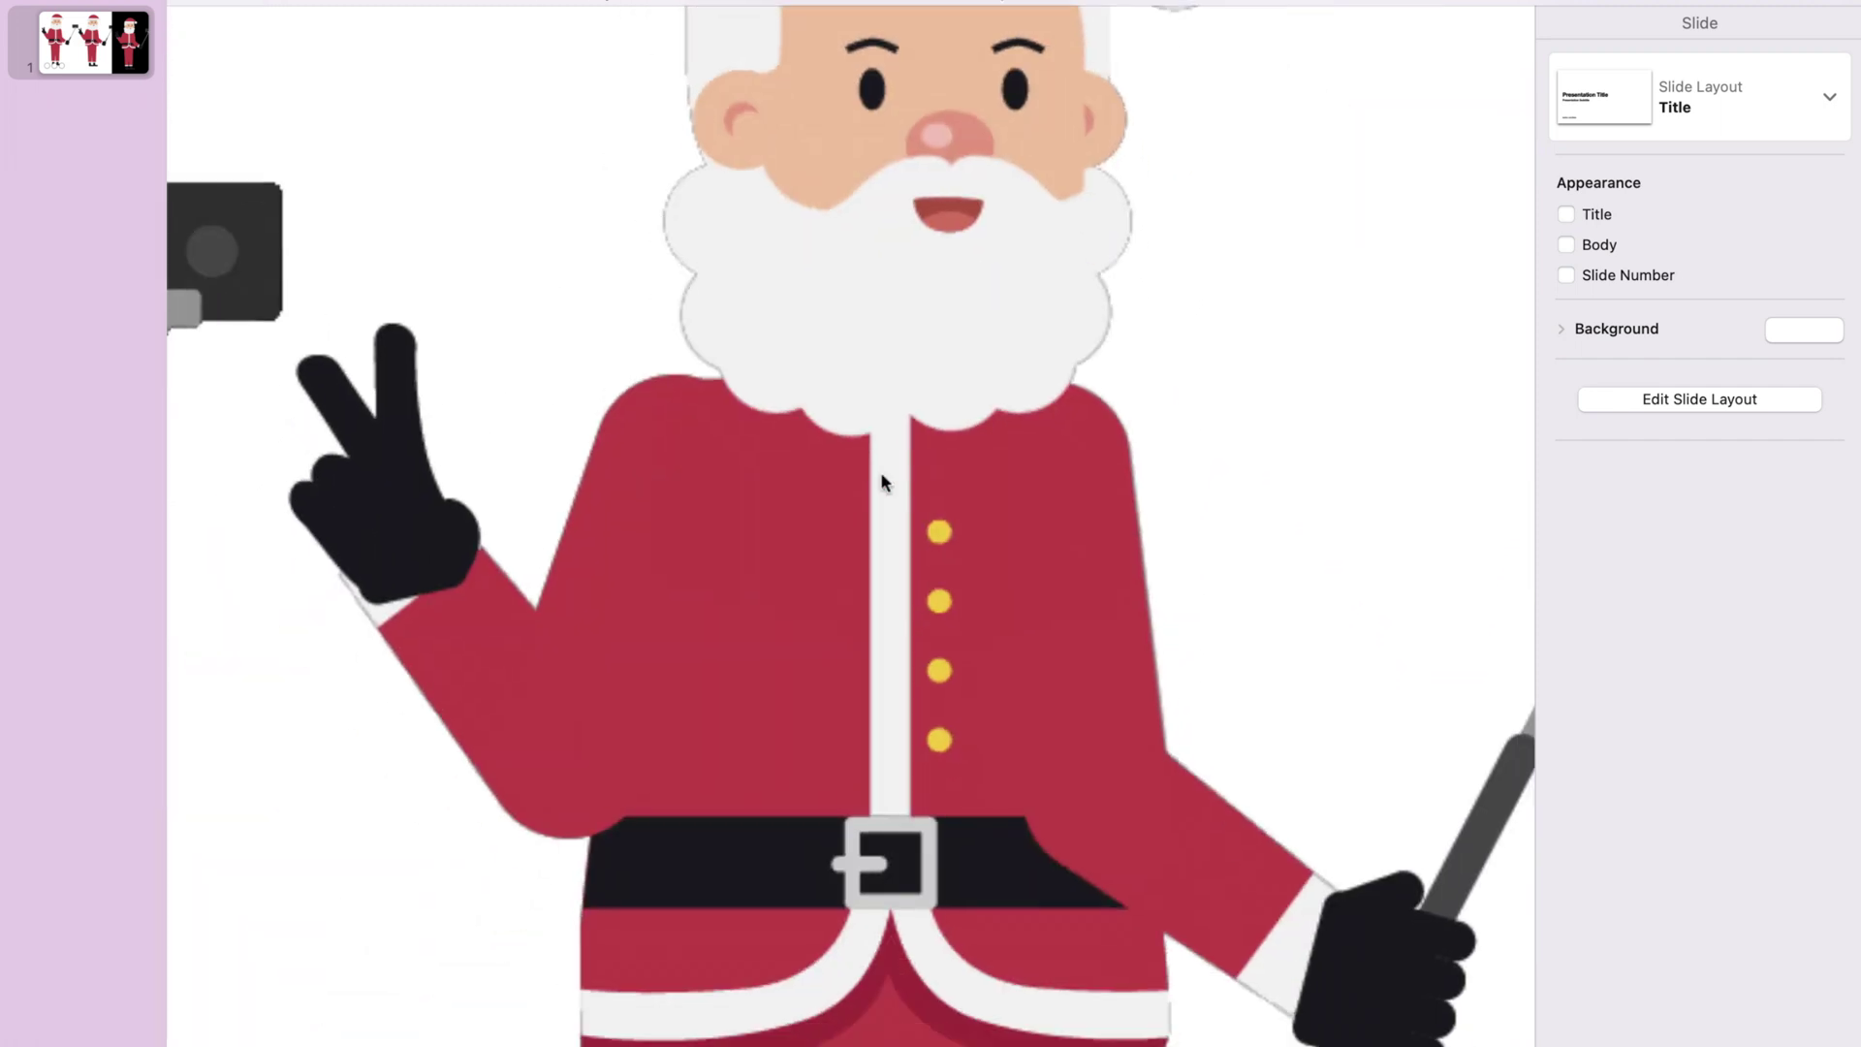
scroll(586, 541, up, 2)
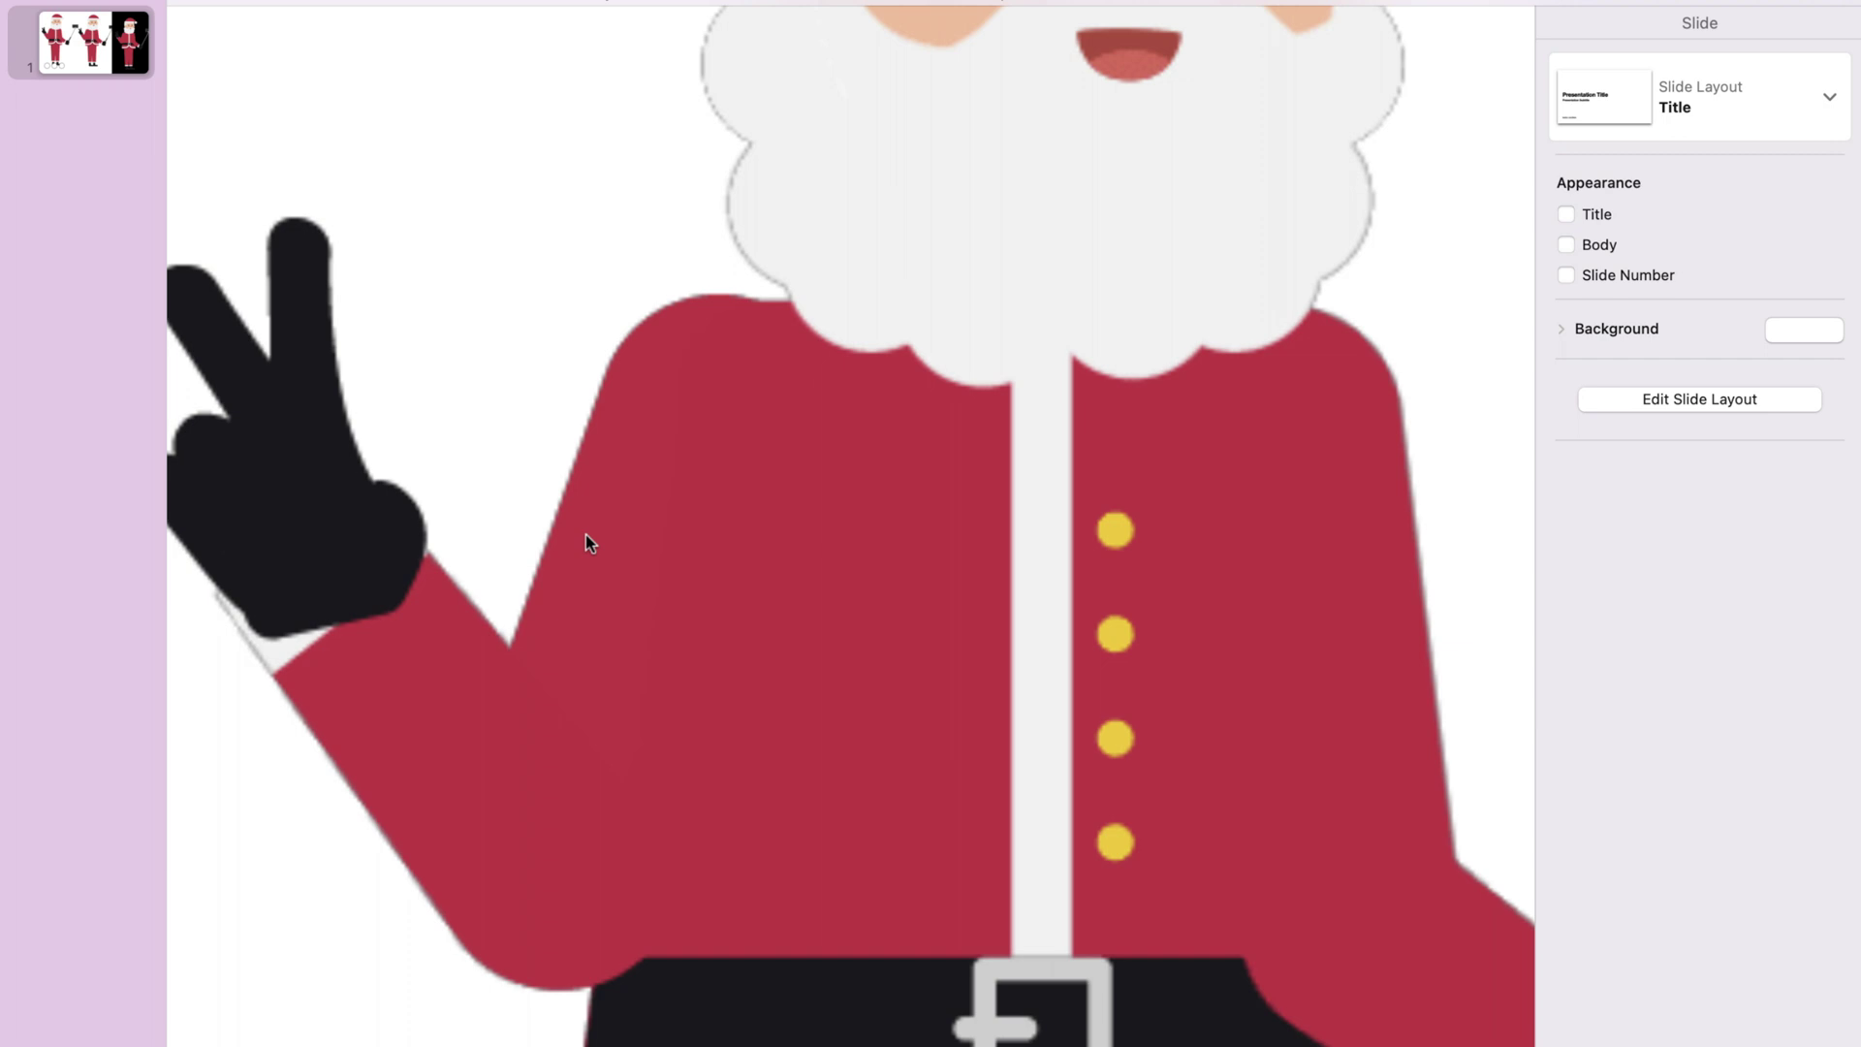
scroll(587, 541, left, 5)
scroll(587, 541, left, 3)
scroll(625, 528, left, 1)
scroll(899, 463, right, 3)
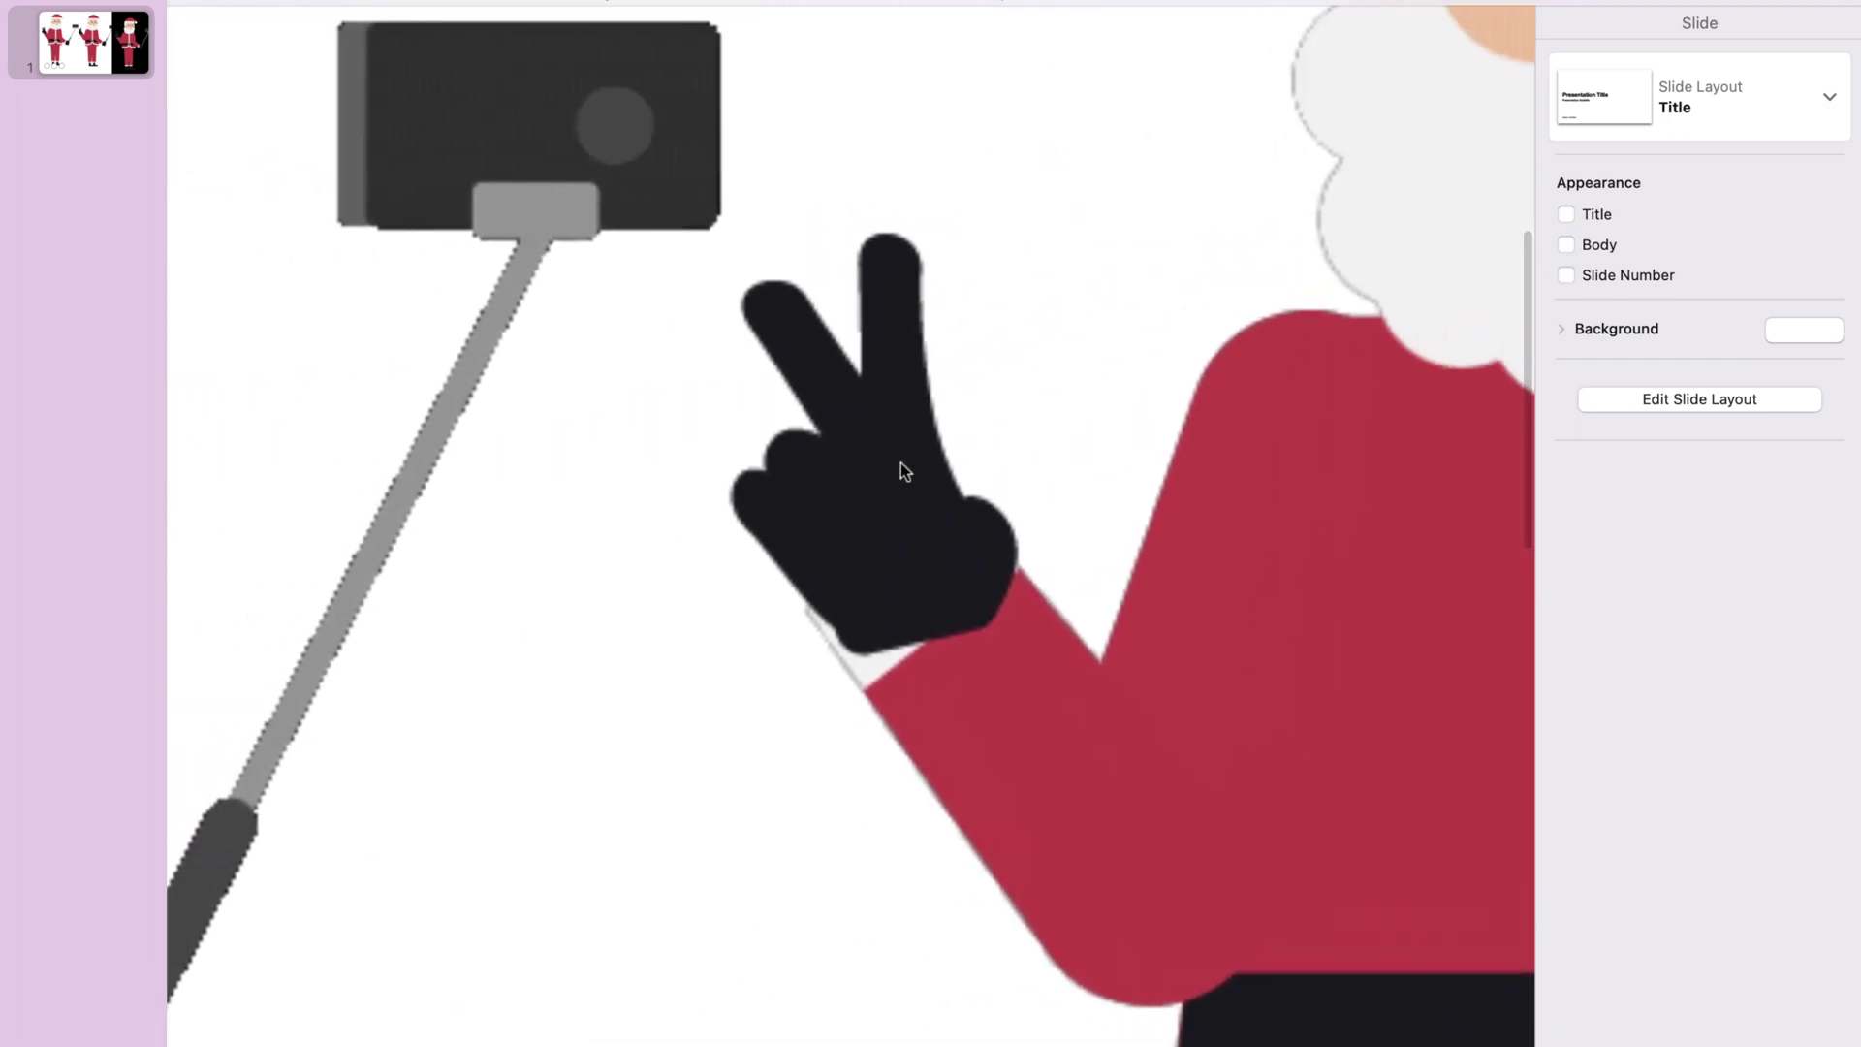
scroll(899, 460, right, 1)
scroll(927, 434, right, 4)
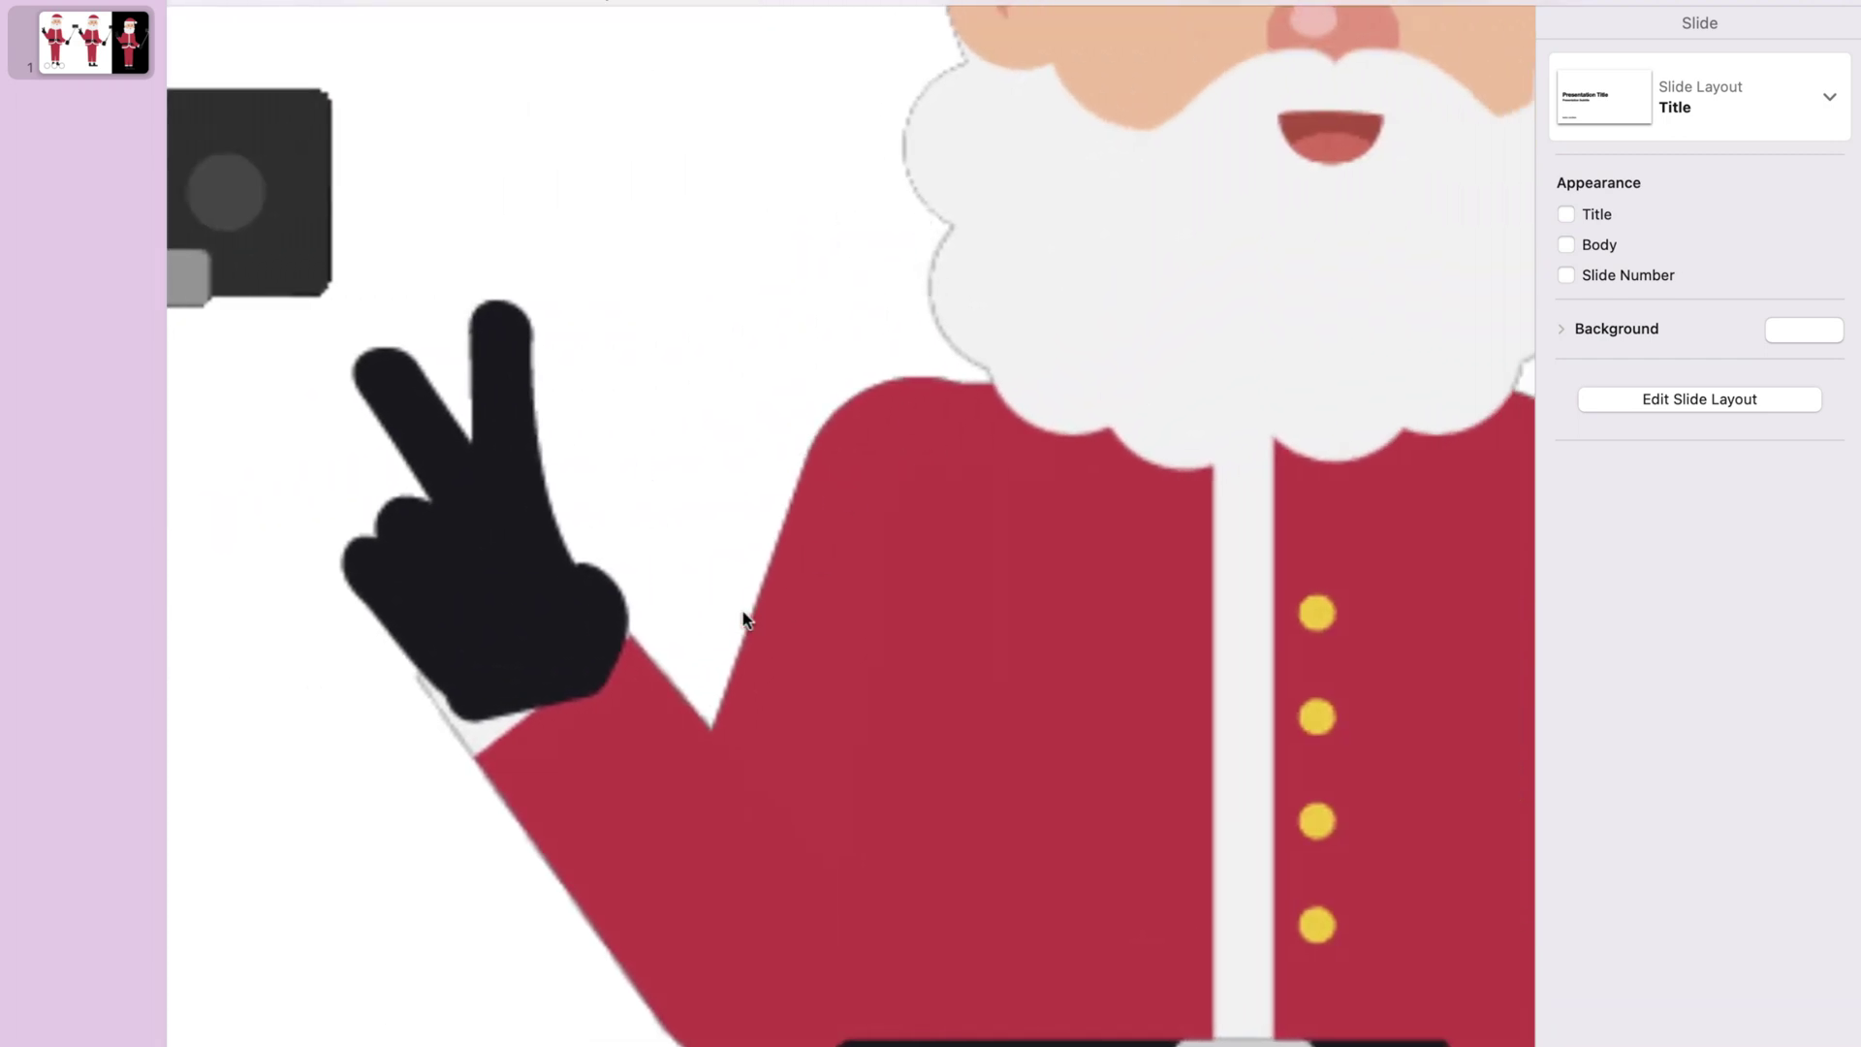
scroll(743, 619, left, 3)
scroll(595, 577, left, 5)
scroll(566, 556, left, 4)
scroll(533, 313, left, 1)
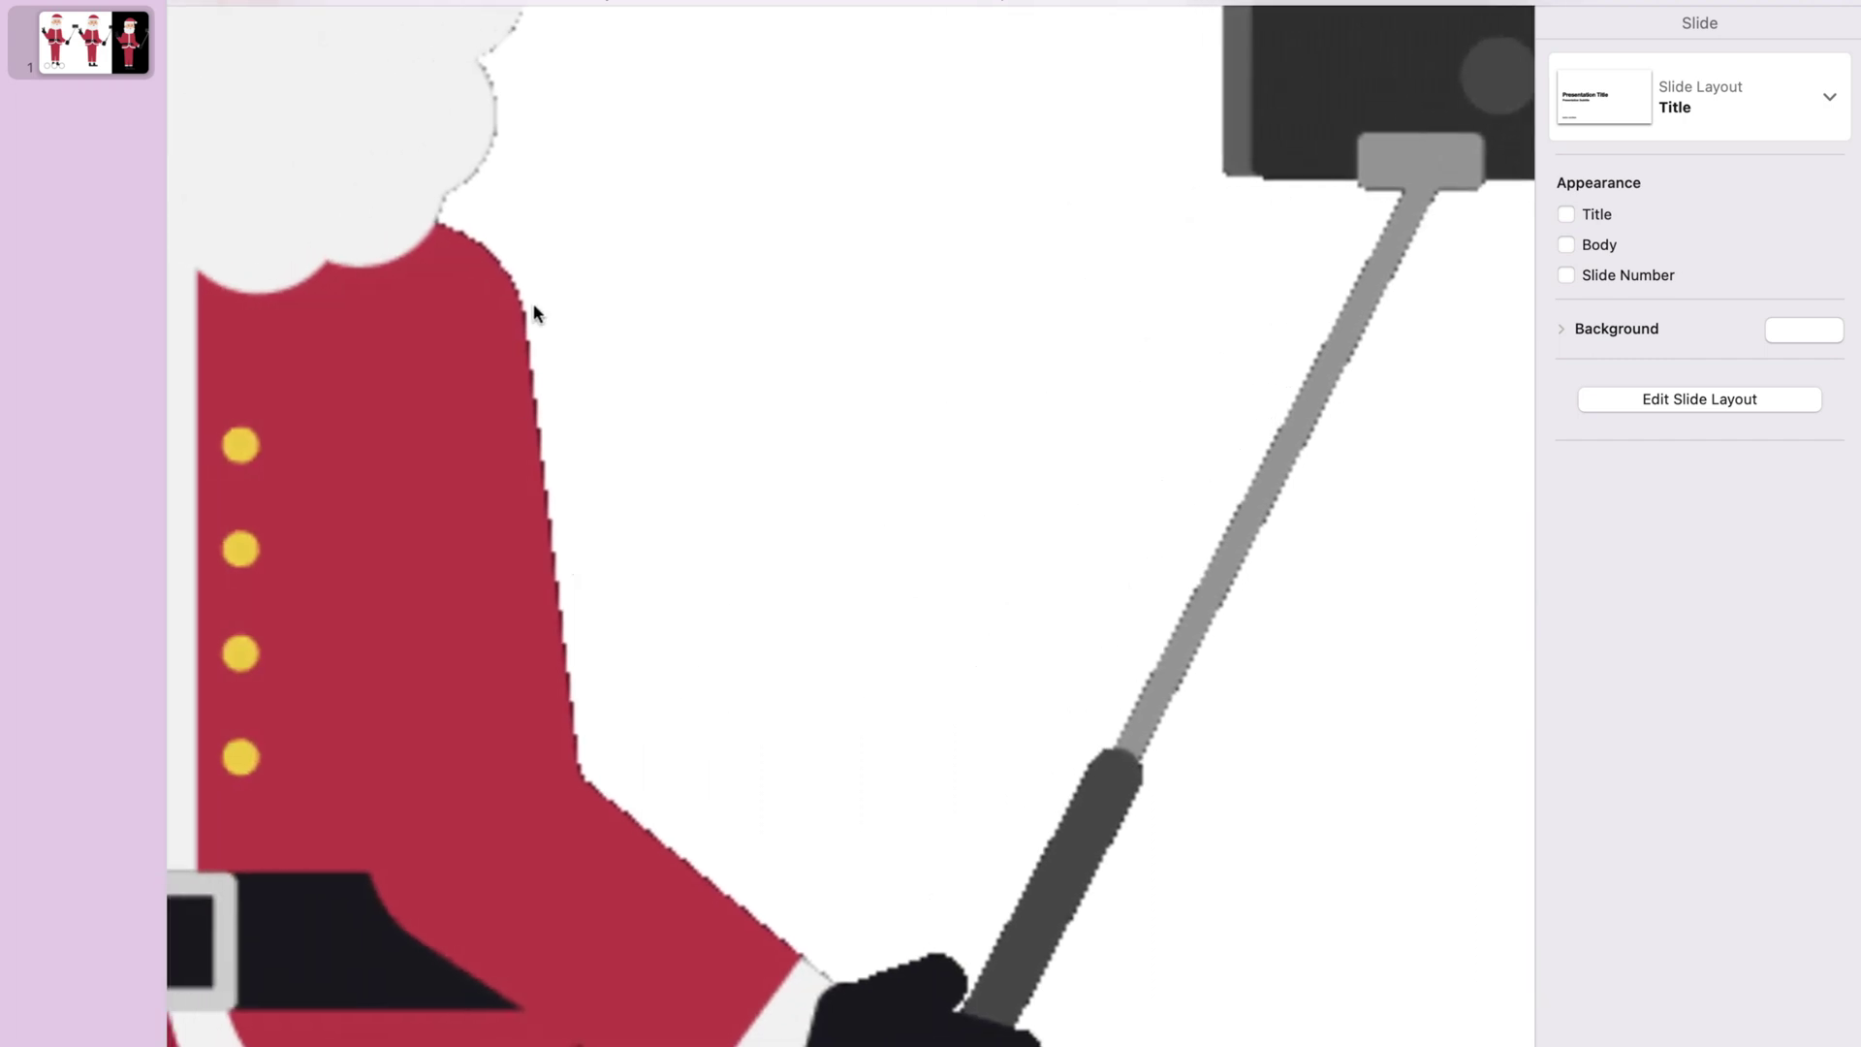
scroll(885, 615, right, 2)
scroll(1301, 593, right, 1)
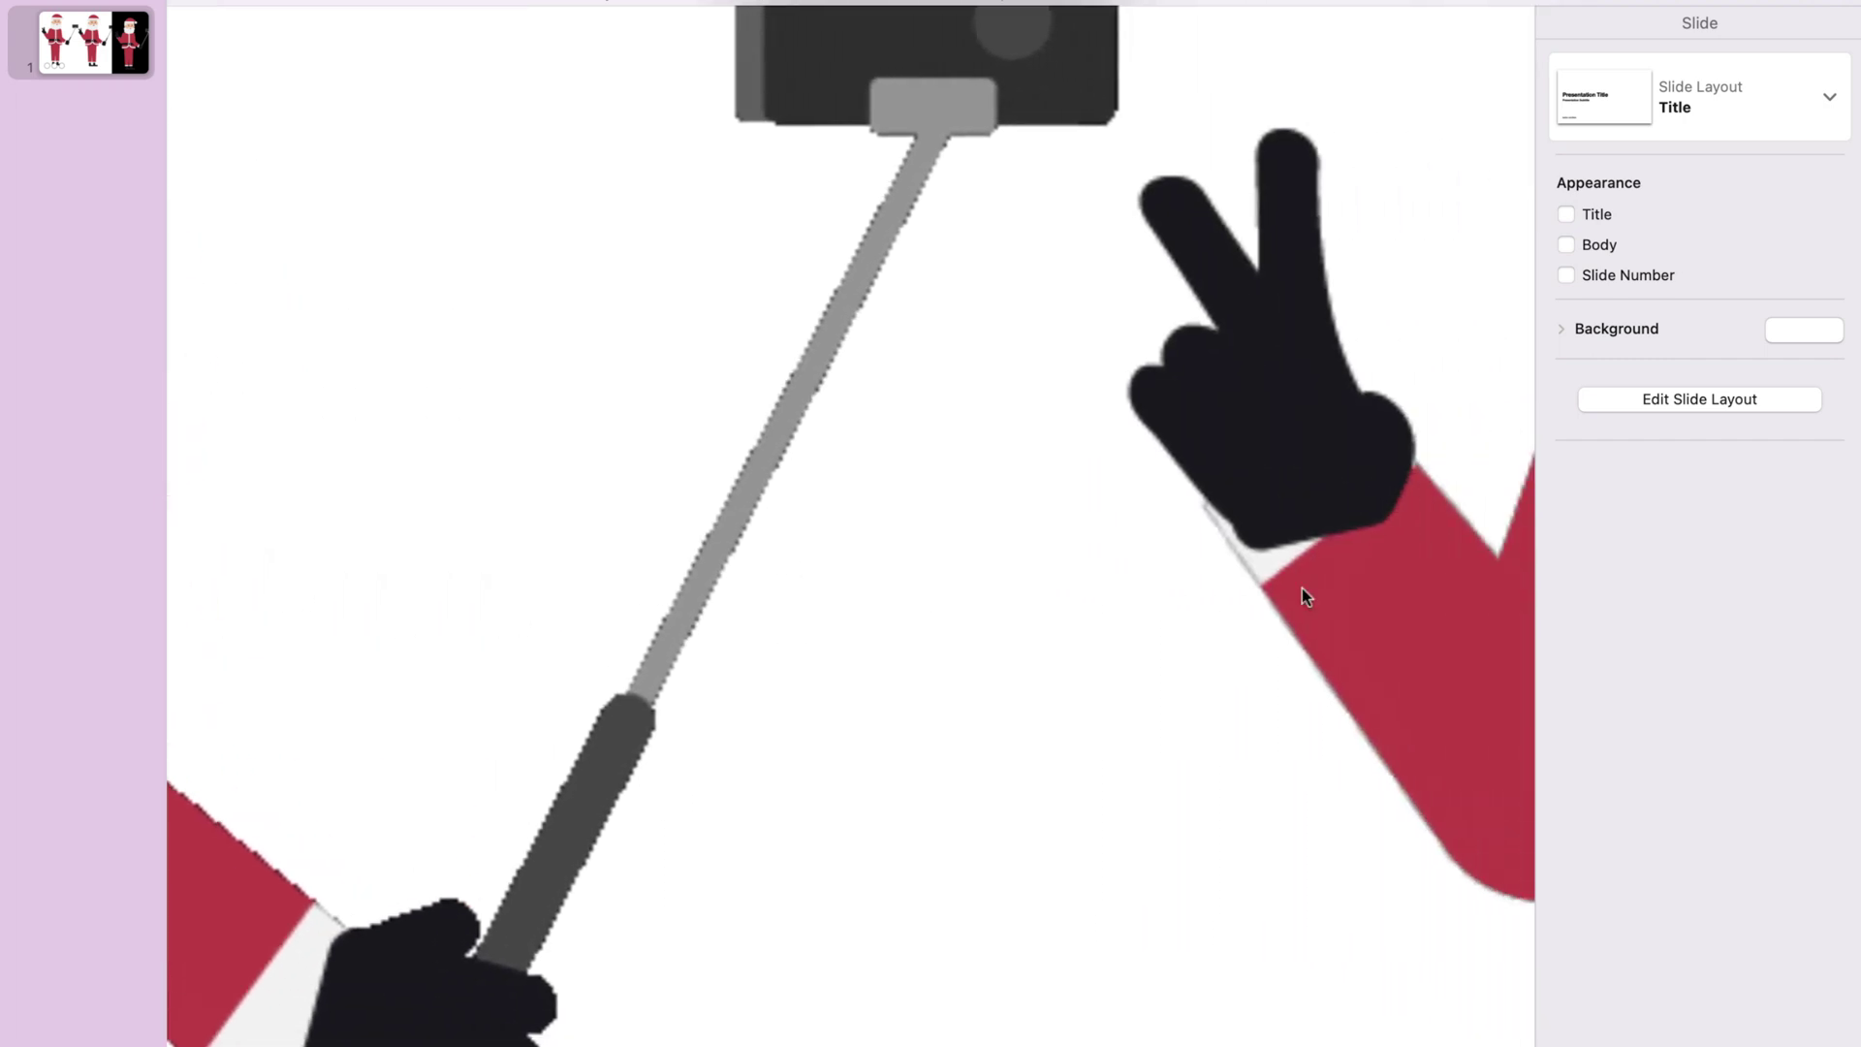
scroll(1302, 593, right, 4)
scroll(1302, 594, right, 3)
scroll(1302, 593, right, 1)
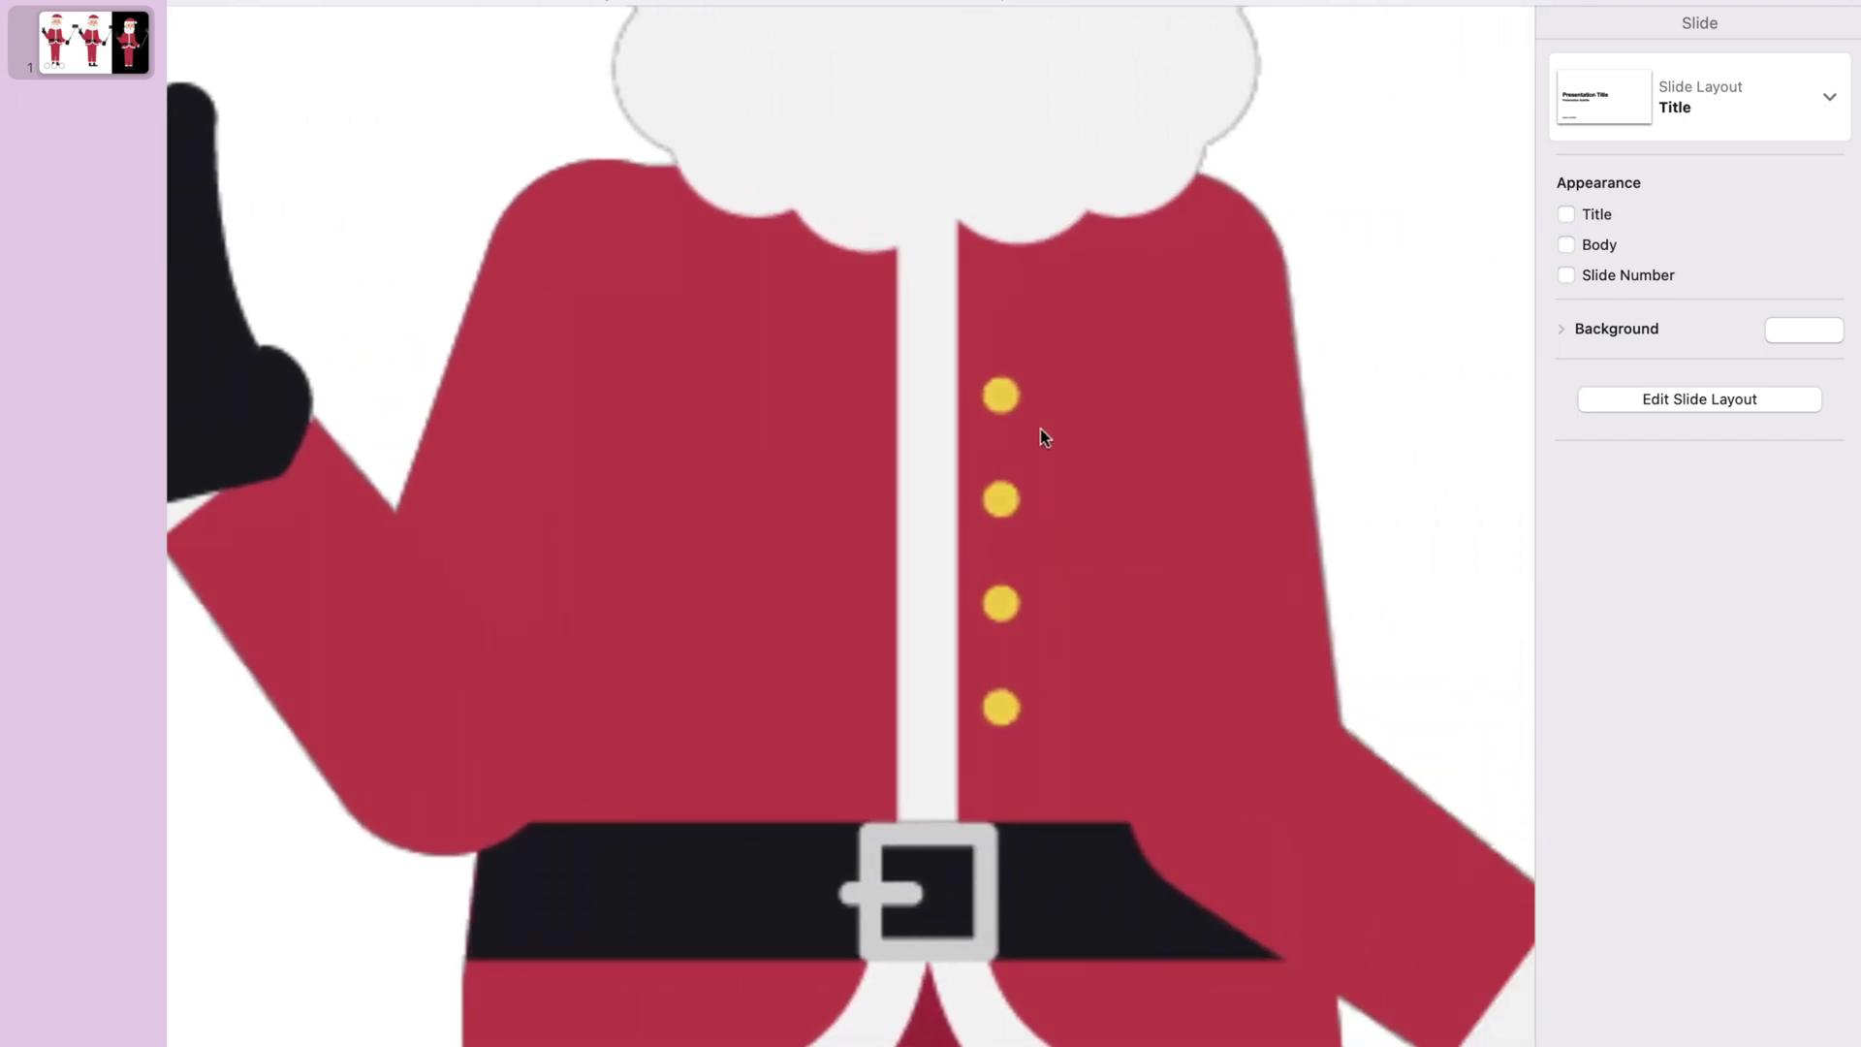
scroll(1040, 436, down, 3)
scroll(1004, 408, up, 5)
scroll(978, 374, down, 1)
scroll(979, 374, up, 2)
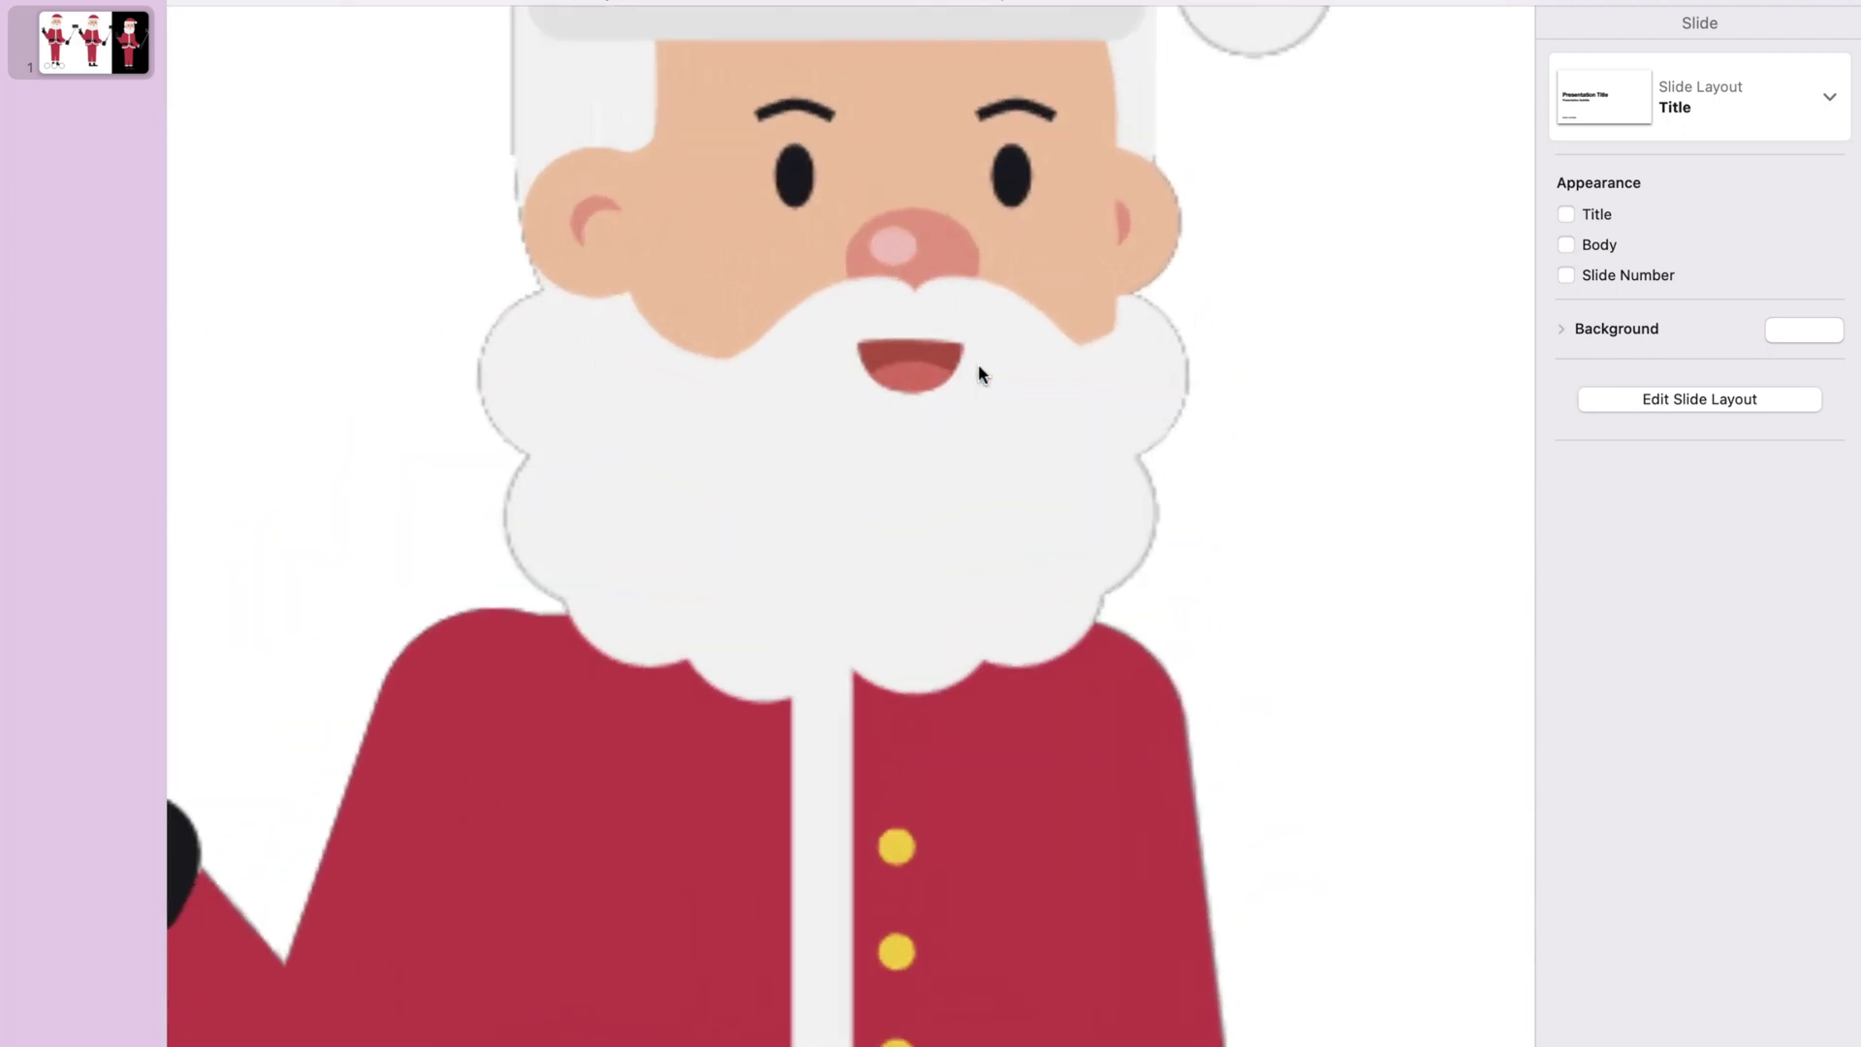
scroll(978, 374, right, 10)
scroll(979, 374, right, 3)
scroll(979, 374, right, 2)
scroll(979, 374, down, 1)
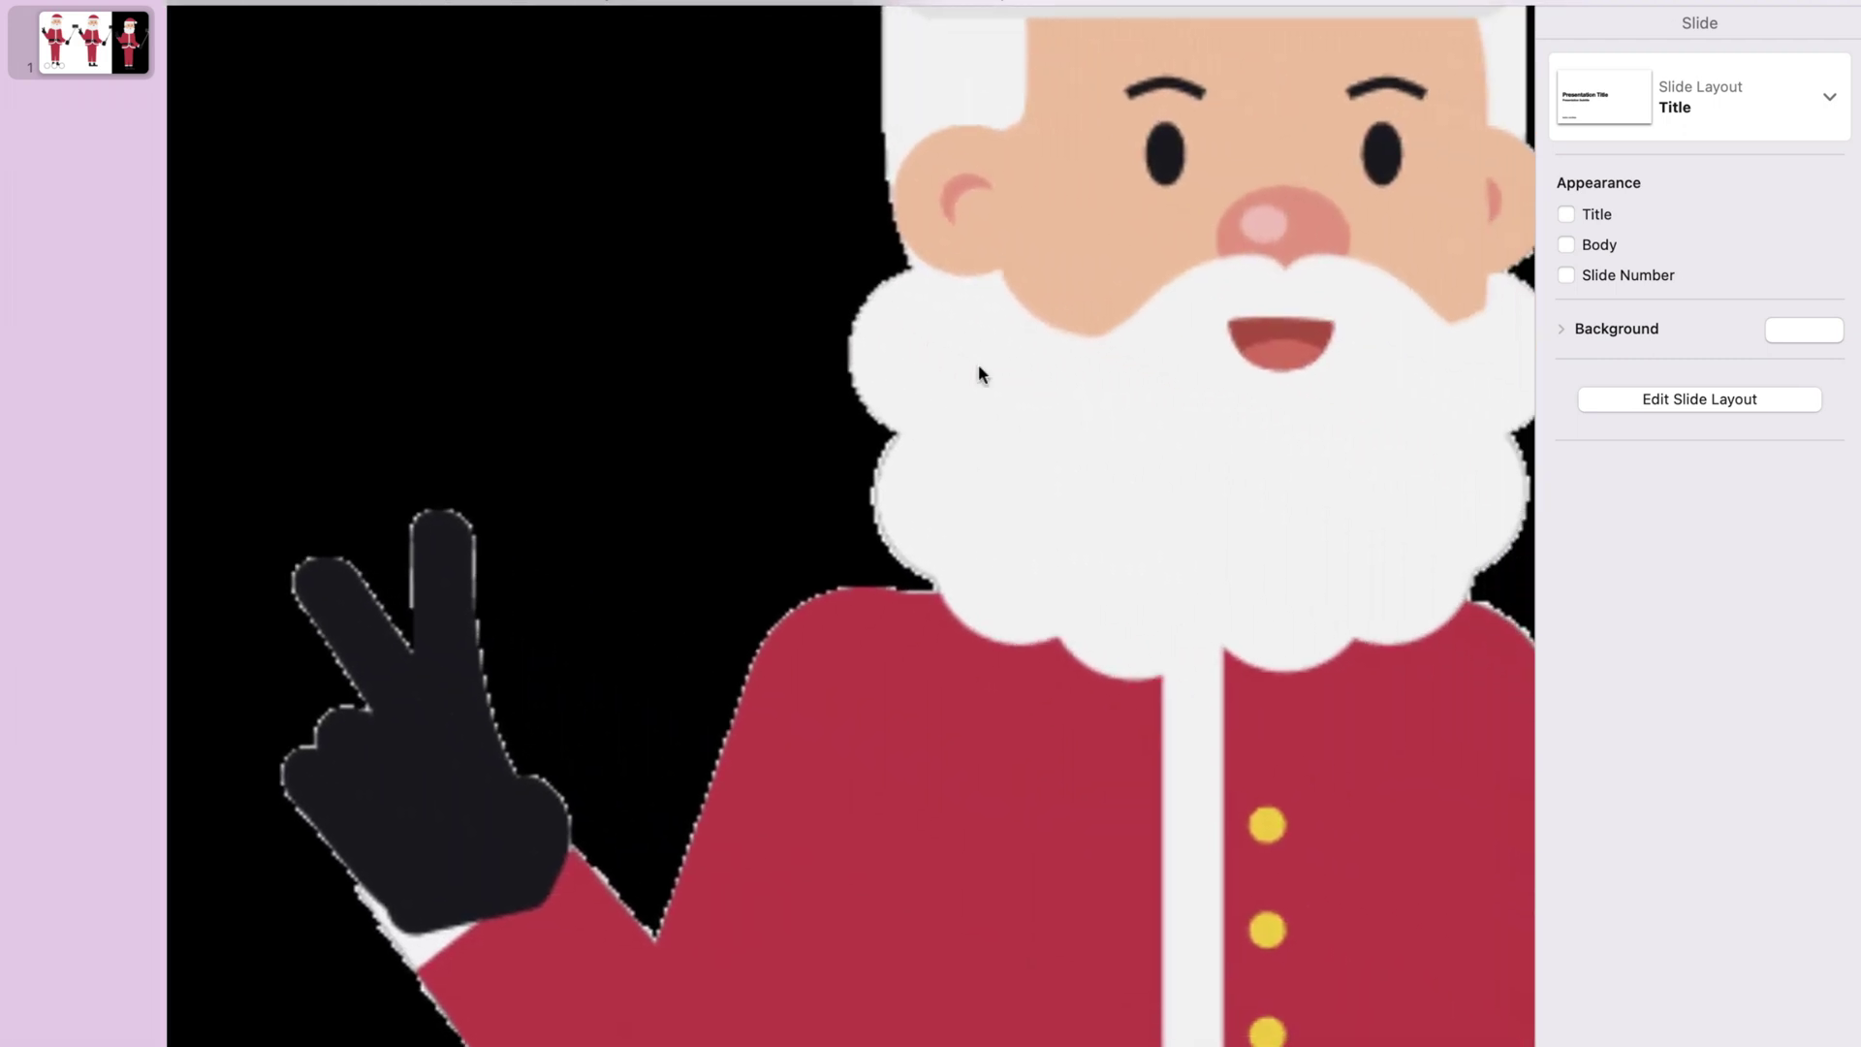
scroll(979, 373, left, 1)
scroll(877, 629, down, 3)
scroll(875, 685, left, 3)
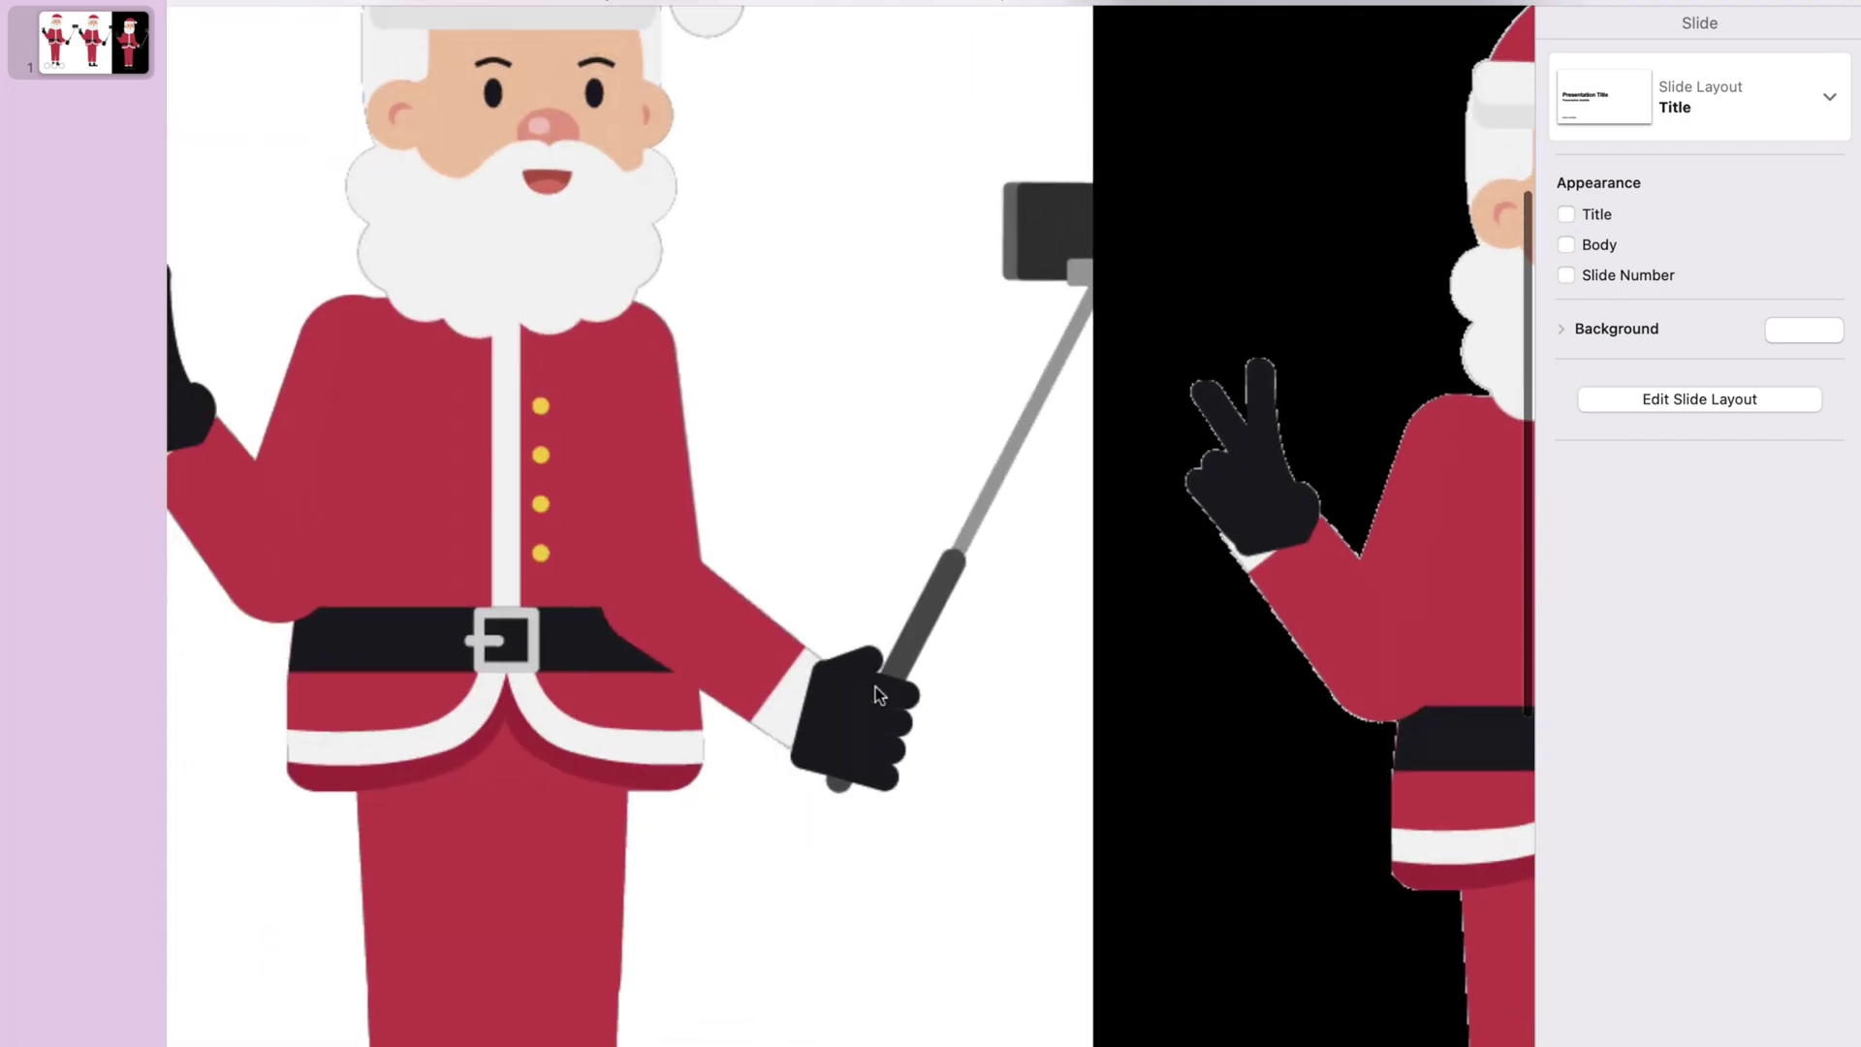
scroll(875, 687, down, 1)
scroll(976, 684, up, 1)
scroll(488, 517, right, 2)
scroll(408, 501, down, 2)
scroll(408, 500, right, 3)
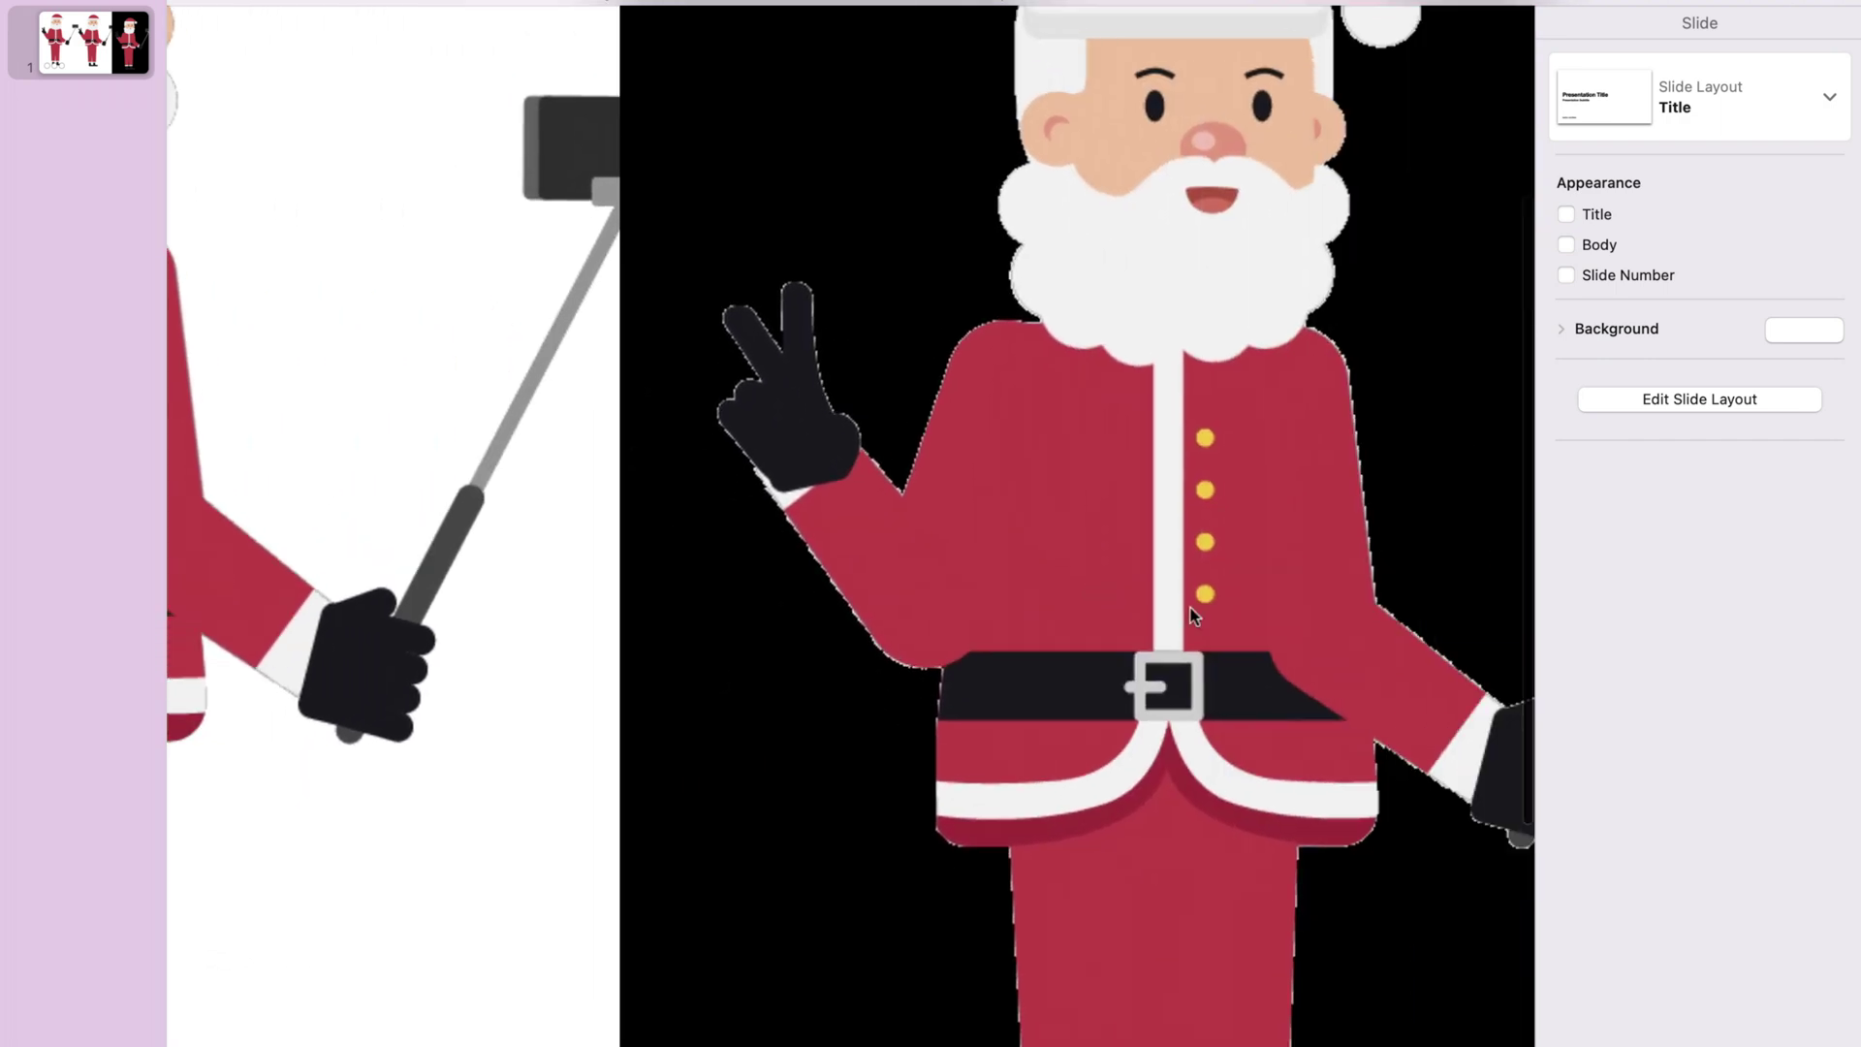
scroll(1193, 610, right, 1)
scroll(1192, 610, down, 1)
scroll(1192, 610, left, 3)
scroll(763, 549, up, 1)
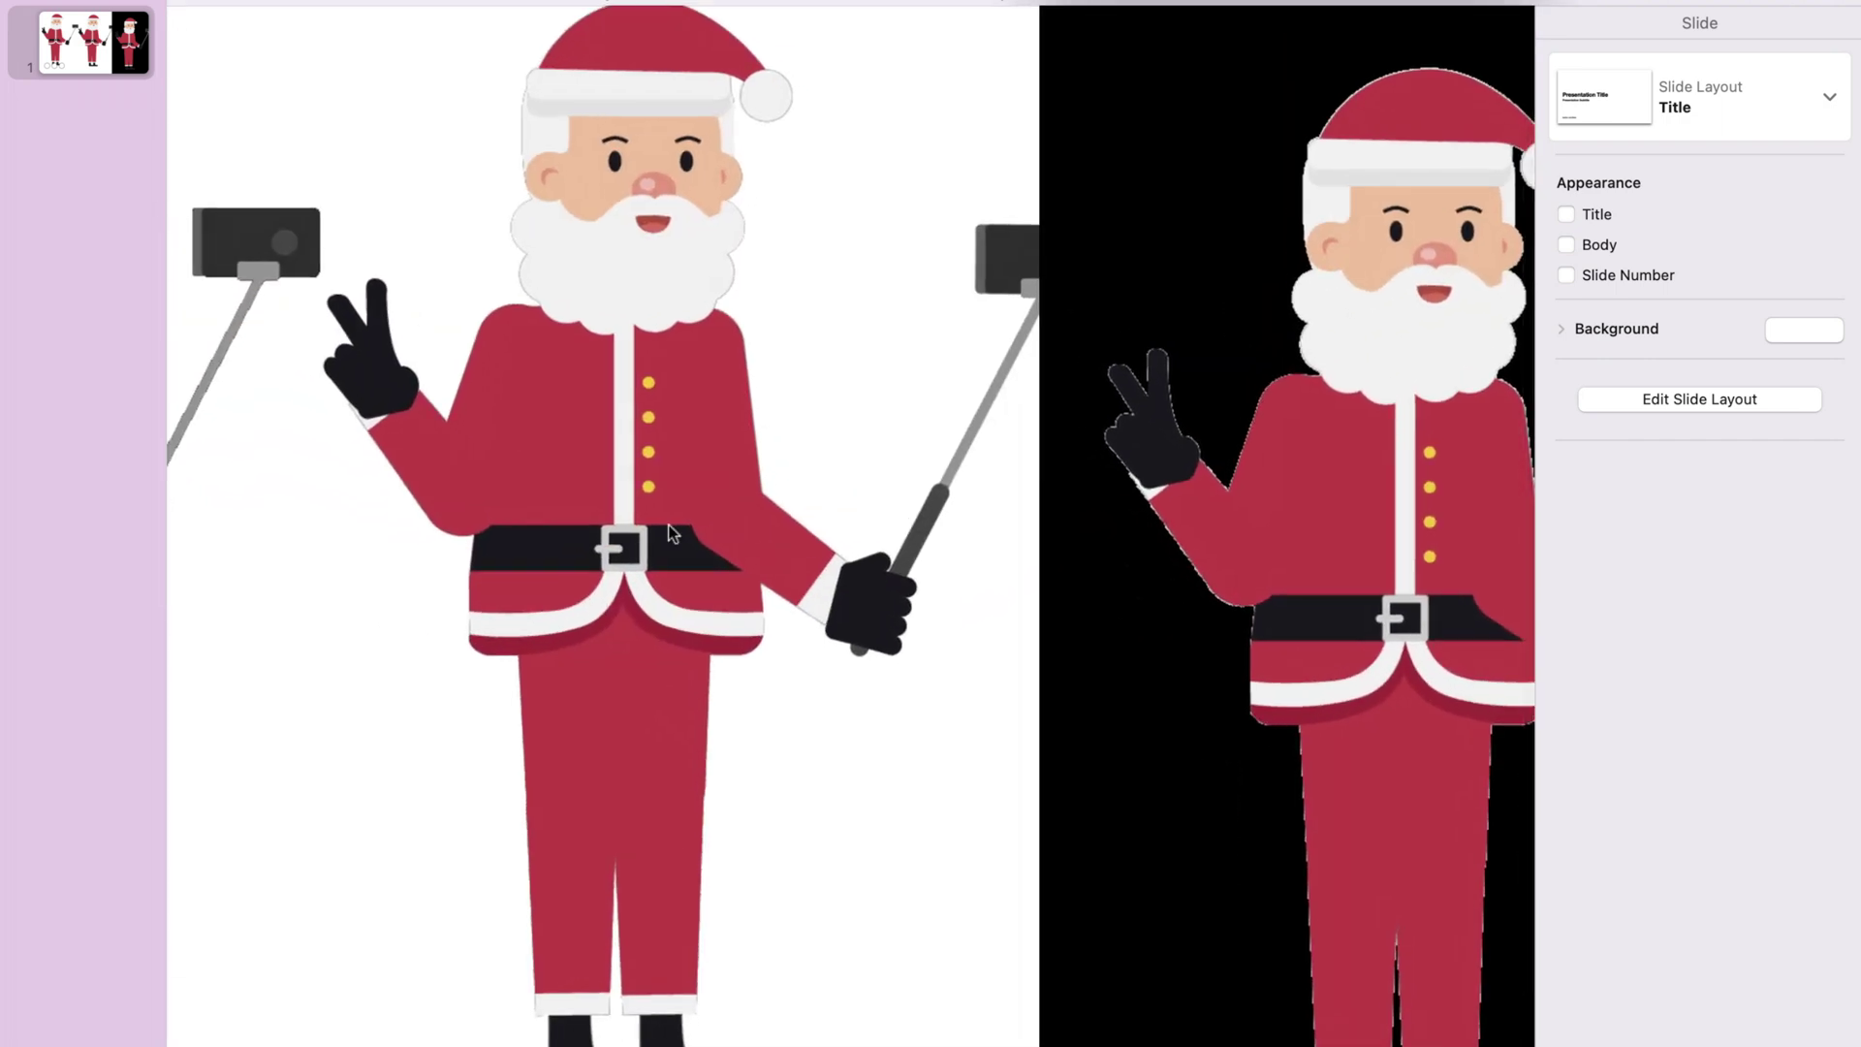
scroll(756, 530, down, 1)
scroll(1334, 486, up, 2)
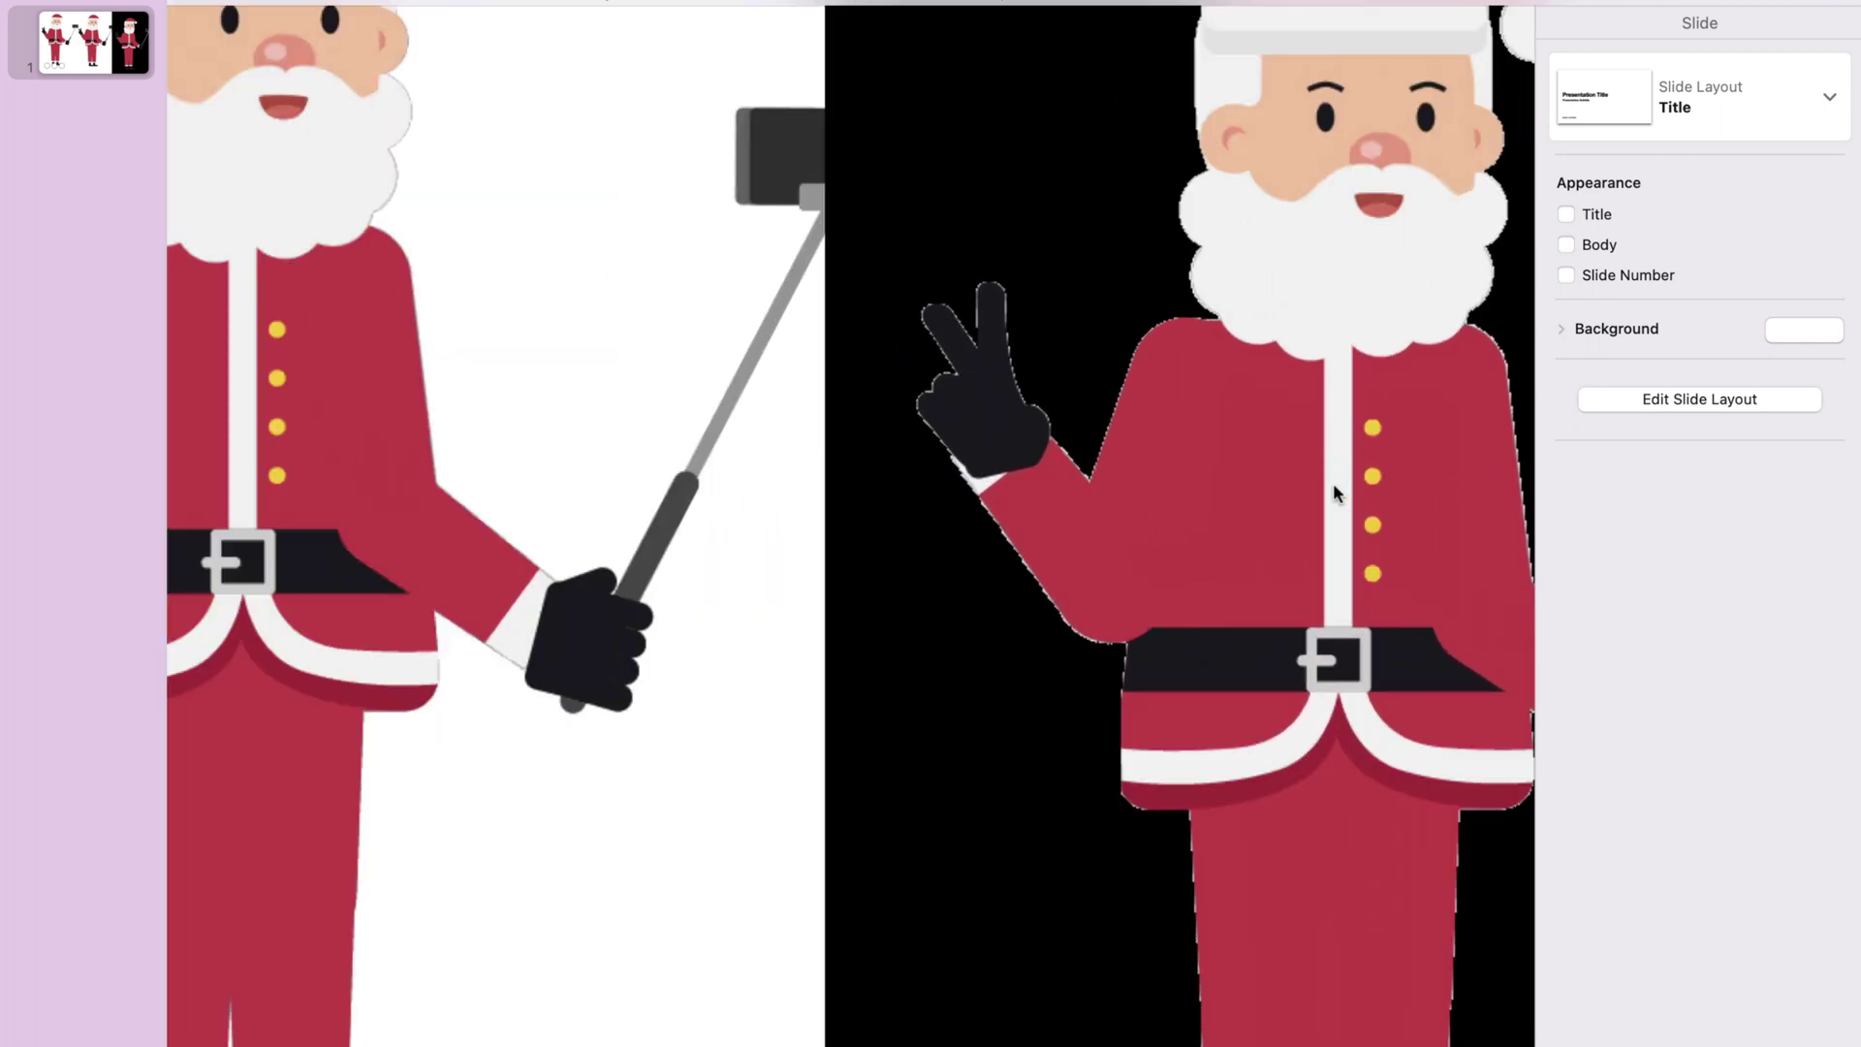
scroll(1332, 487, up, 2)
scroll(1334, 487, up, 2)
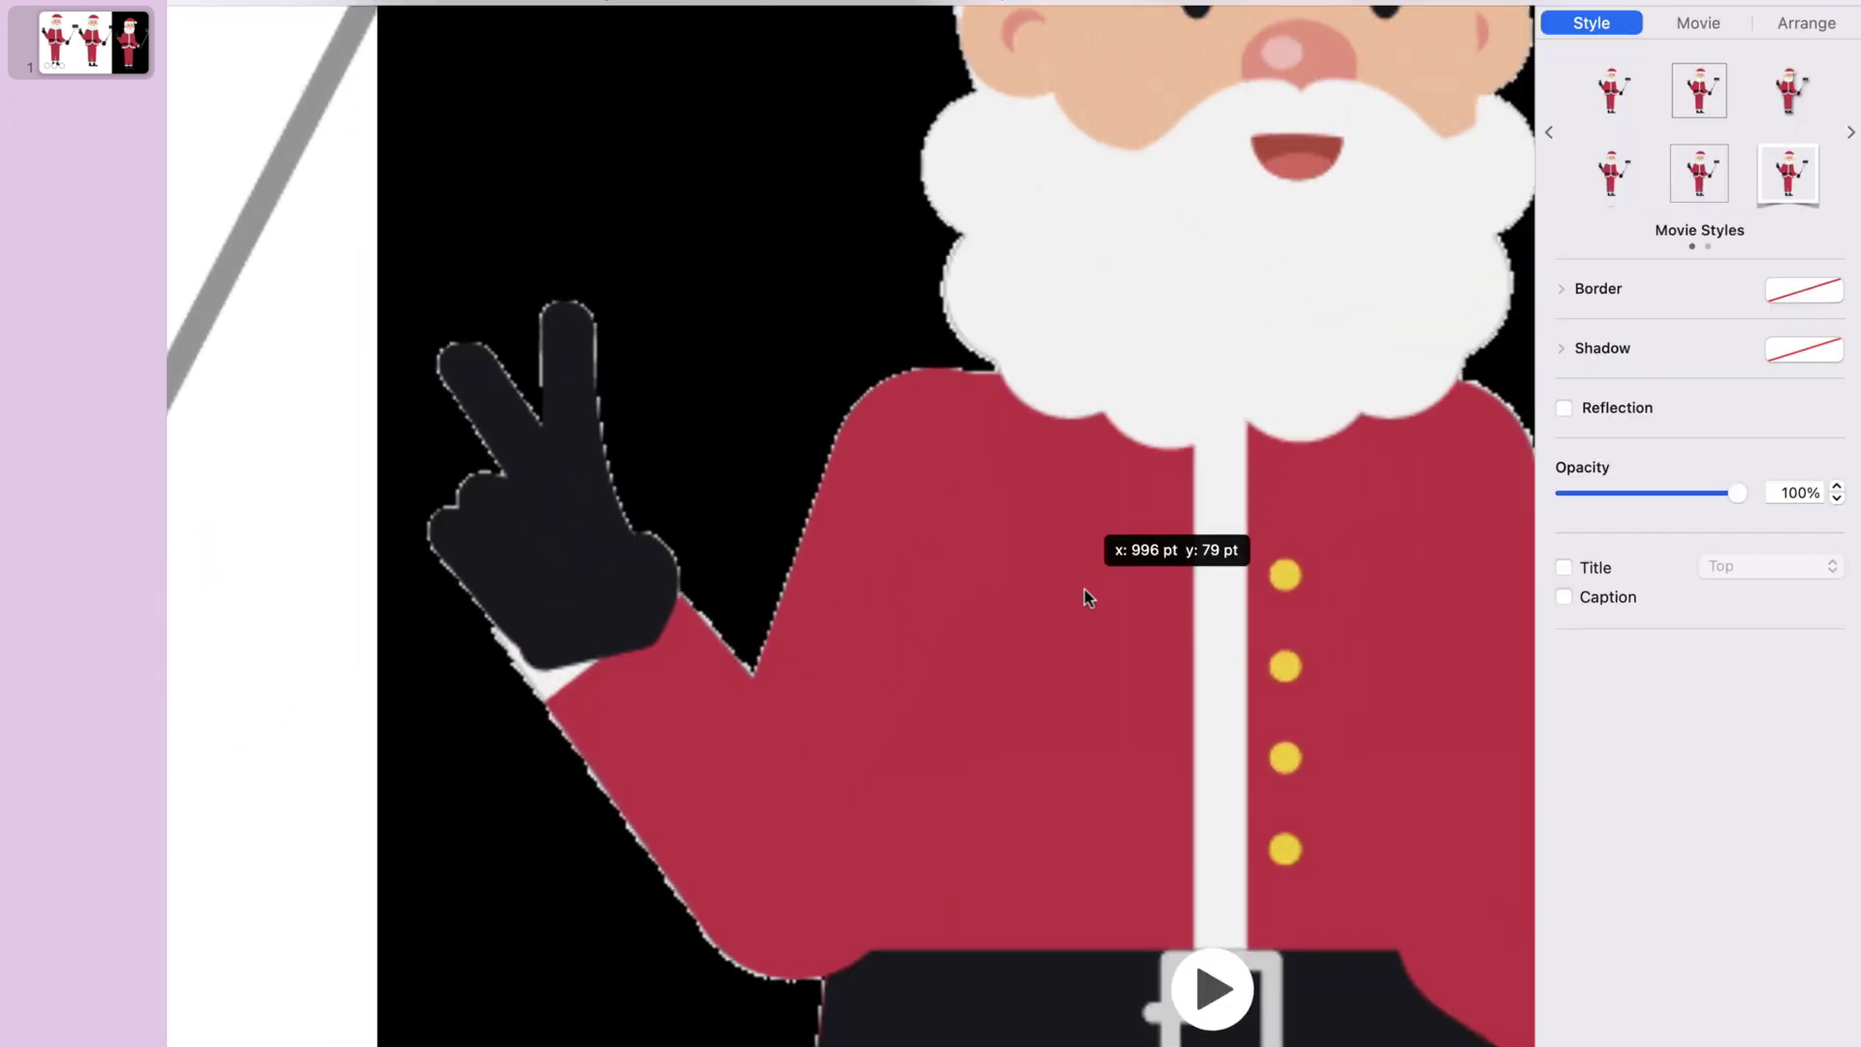
drag(1206, 400, 1098, 508)
scroll(670, 427, up, 2)
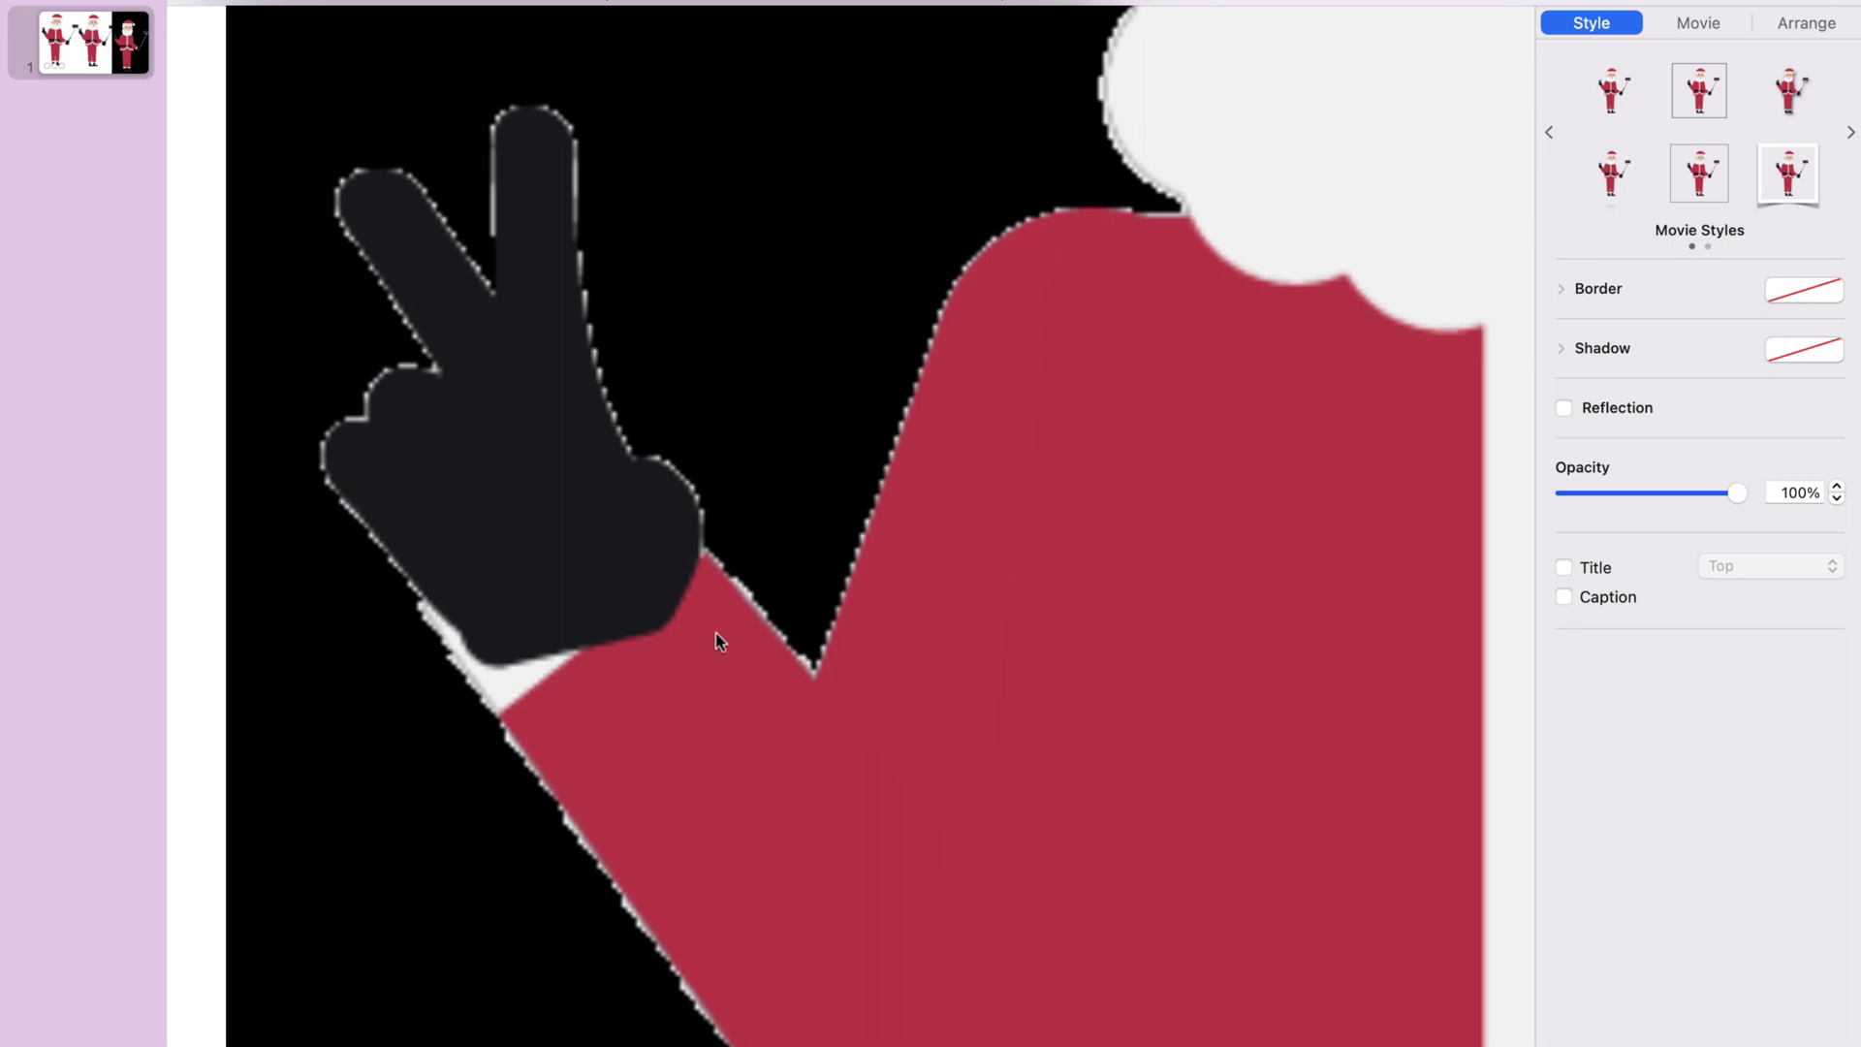
scroll(816, 587, down, 2)
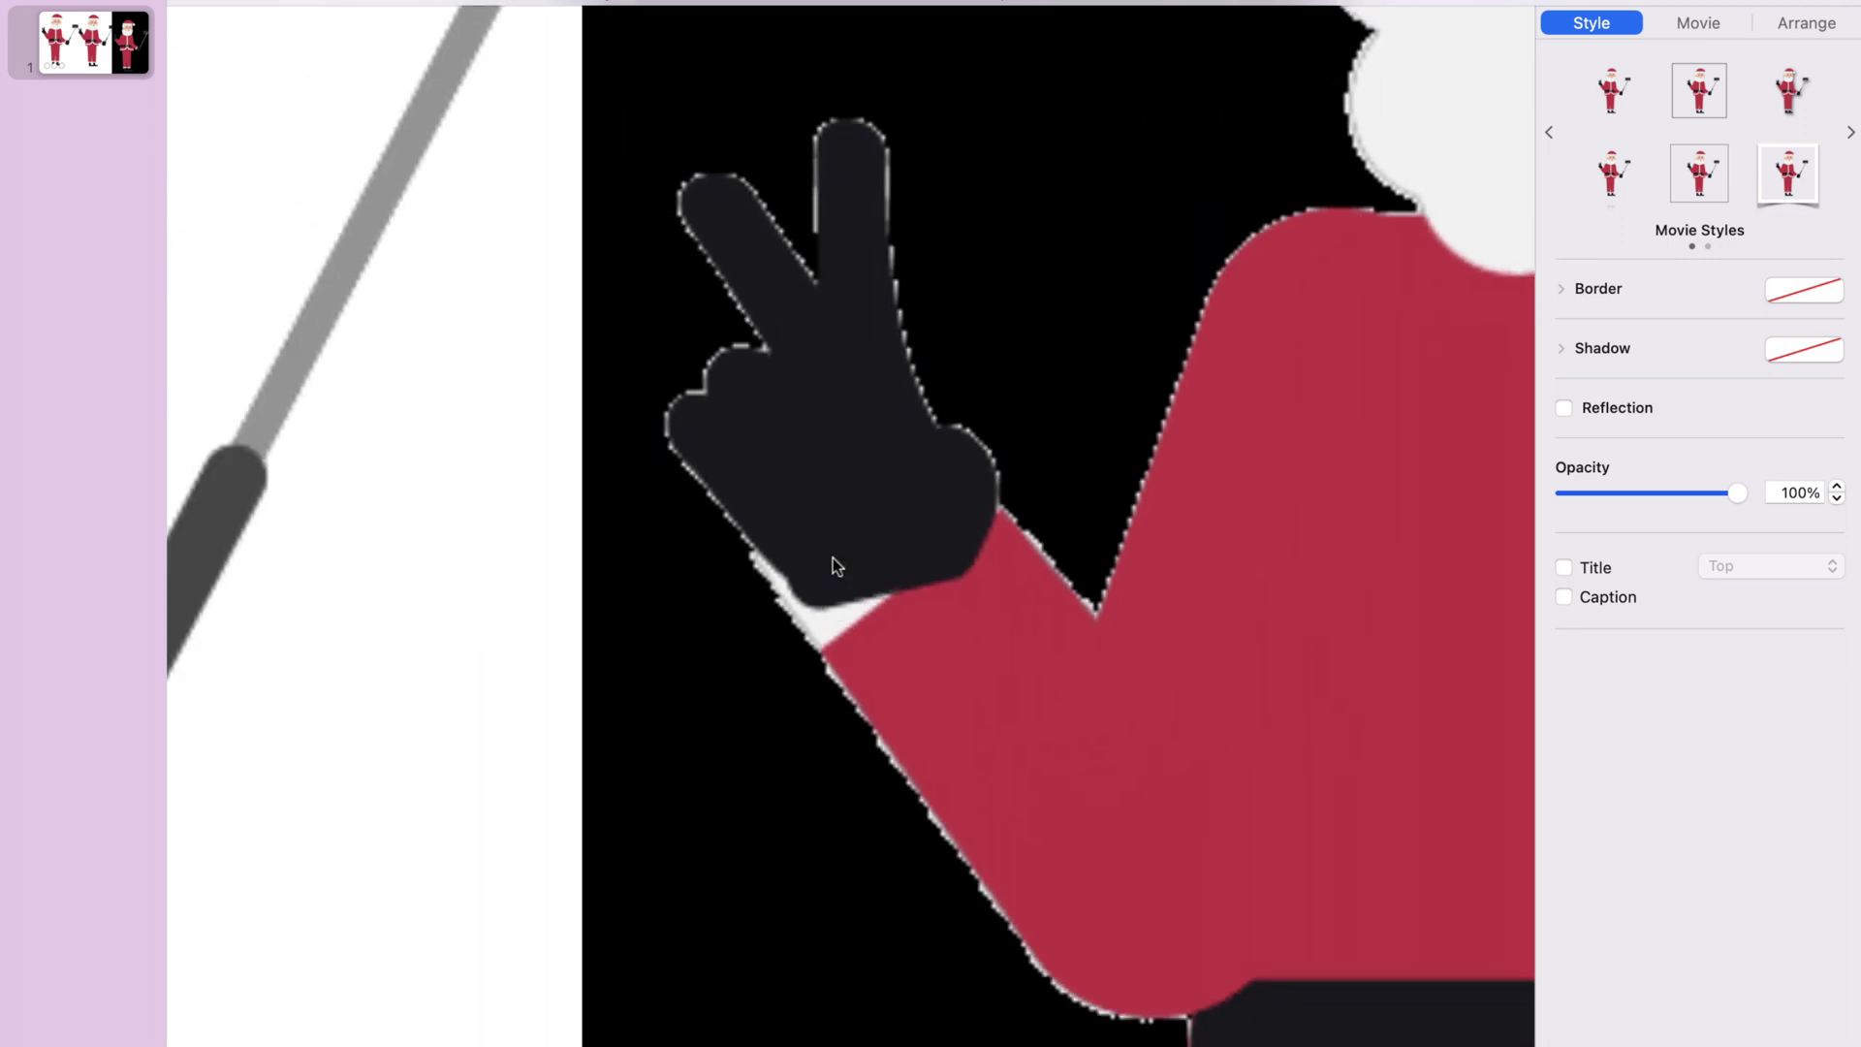
scroll(835, 566, down, 1)
scroll(1181, 562, down, 1)
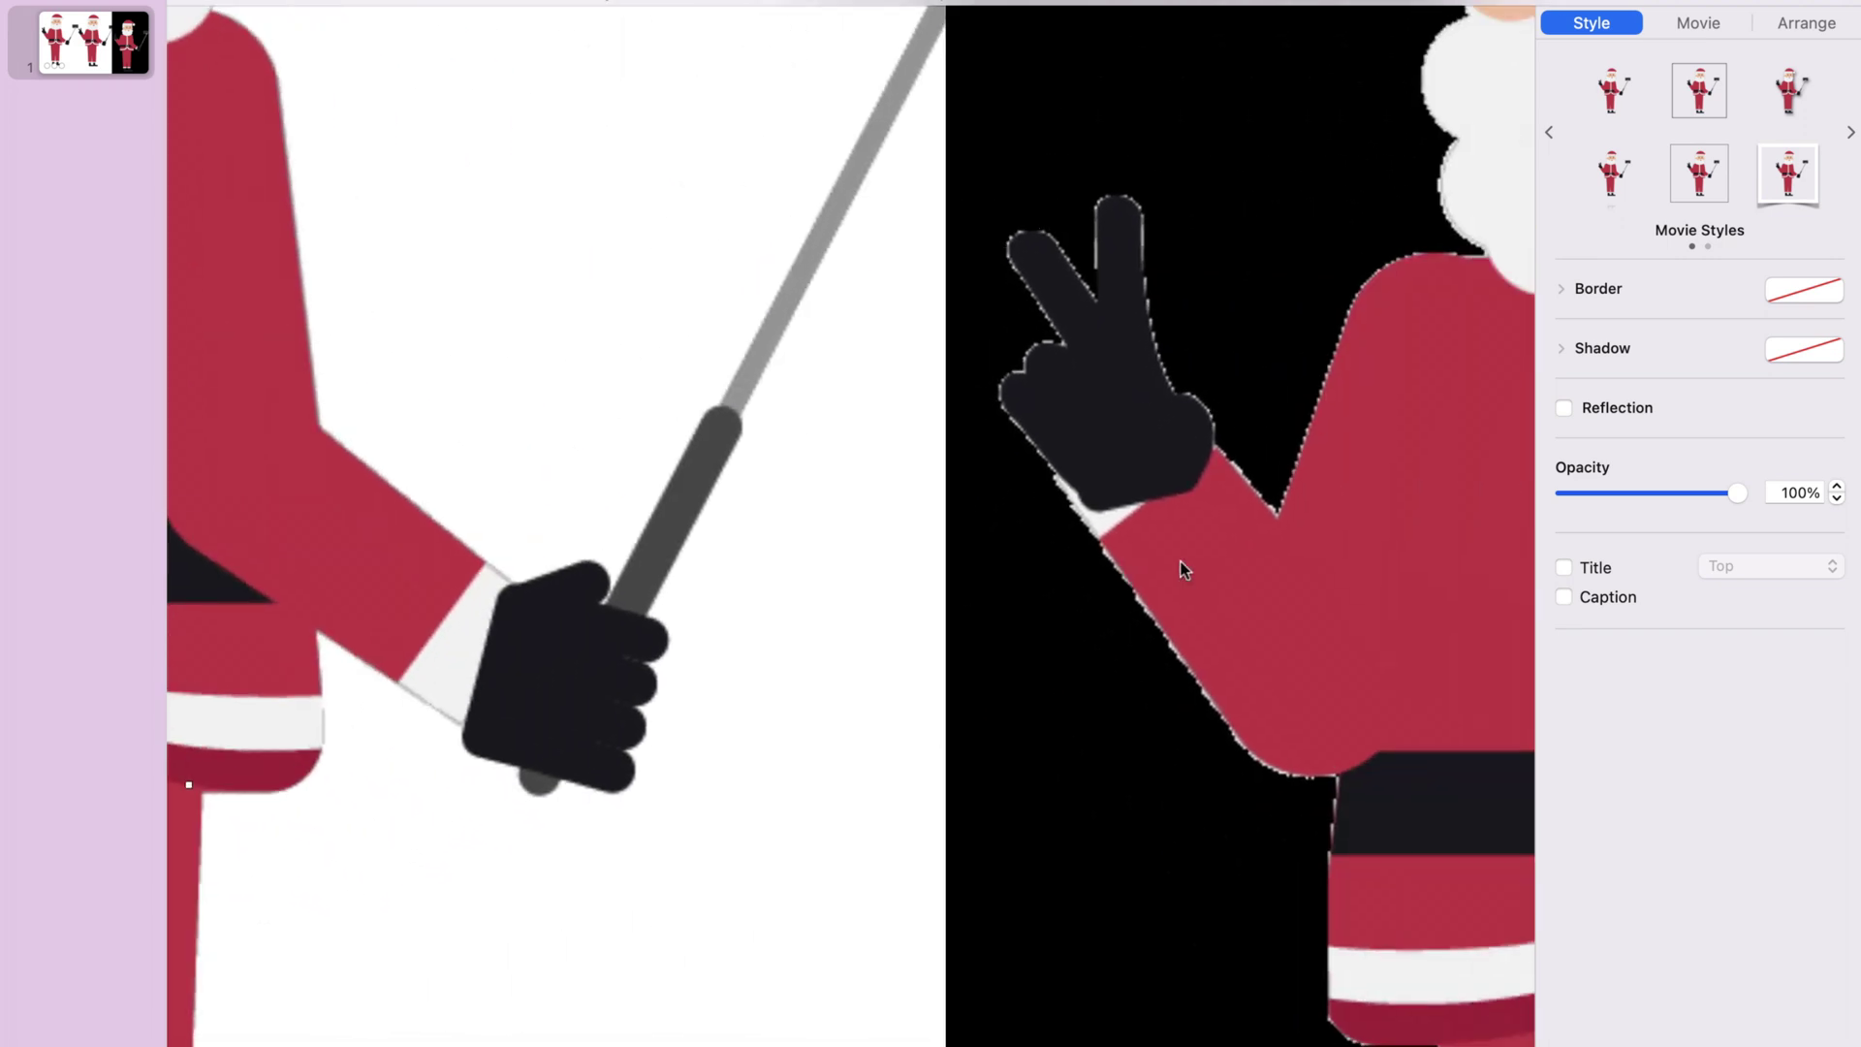
scroll(1182, 561, right, 3)
scroll(1181, 568, down, 3)
scroll(1181, 568, down, 3)
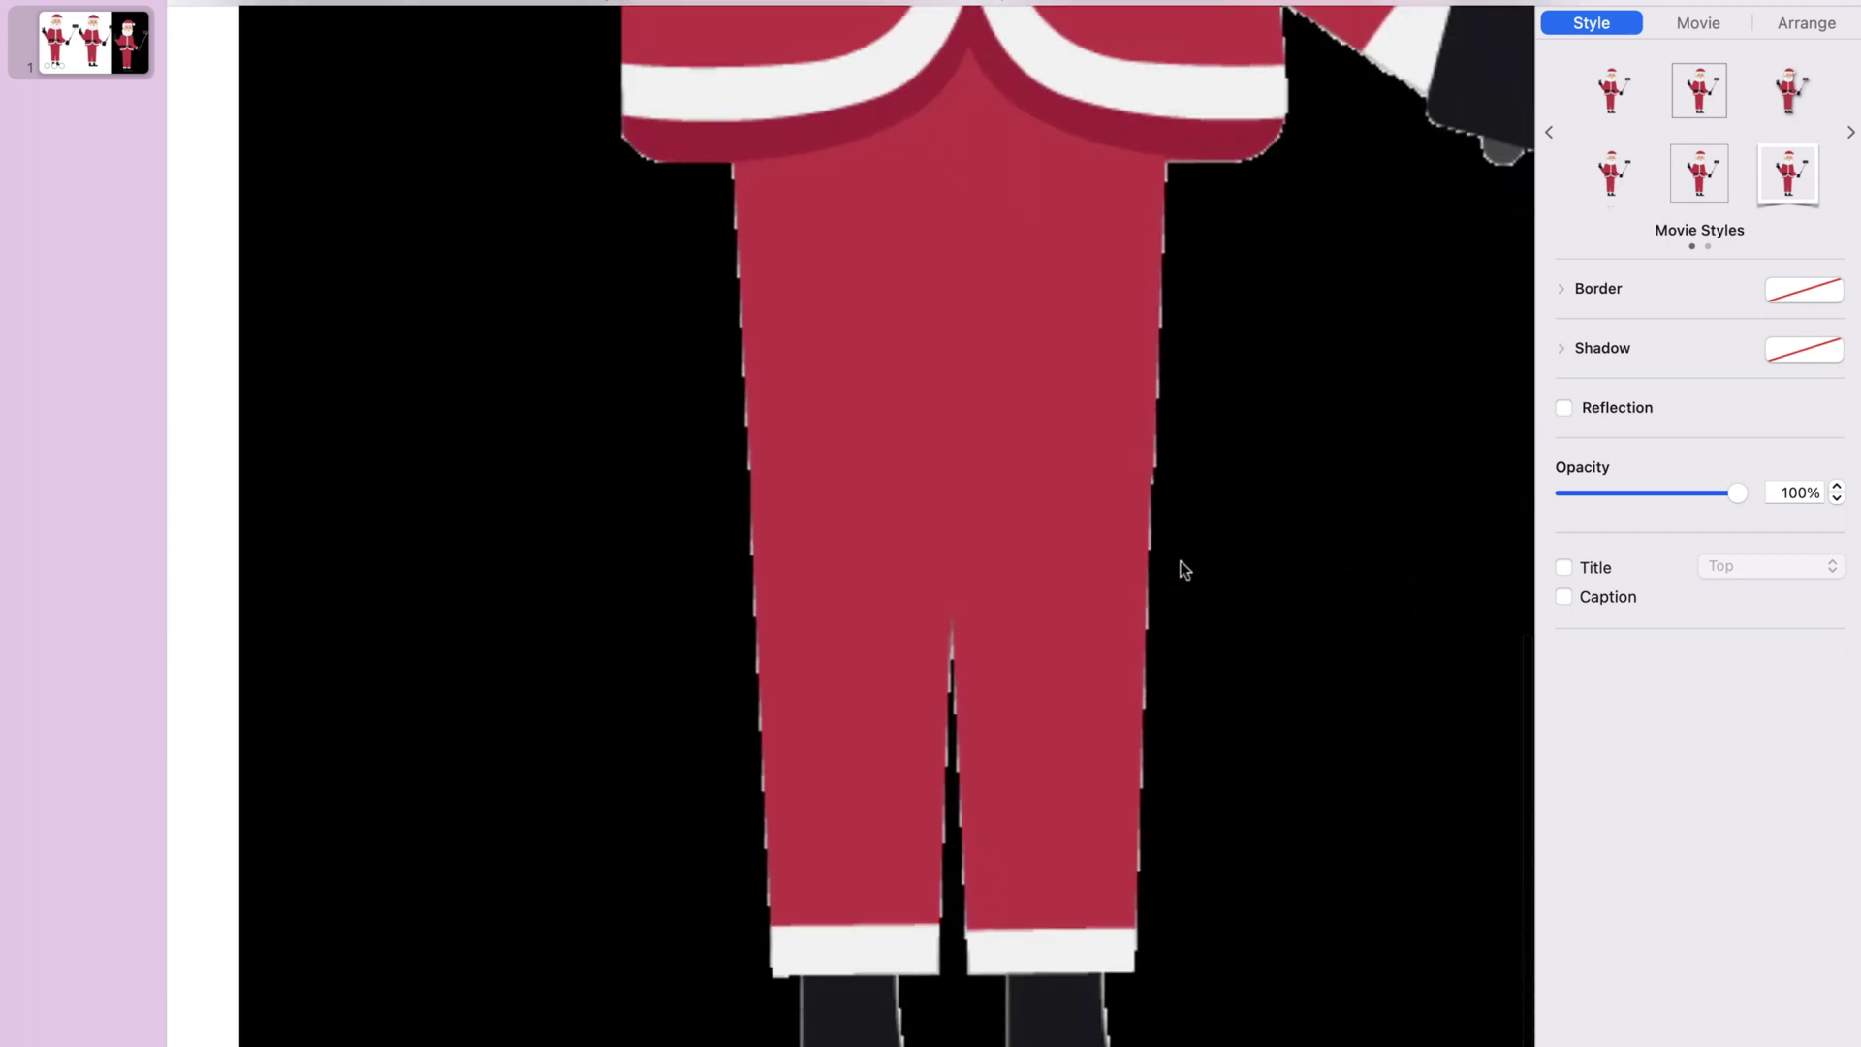
scroll(1181, 568, down, 2)
scroll(1181, 568, down, 2)
scroll(1180, 568, down, 2)
scroll(1182, 568, down, 1)
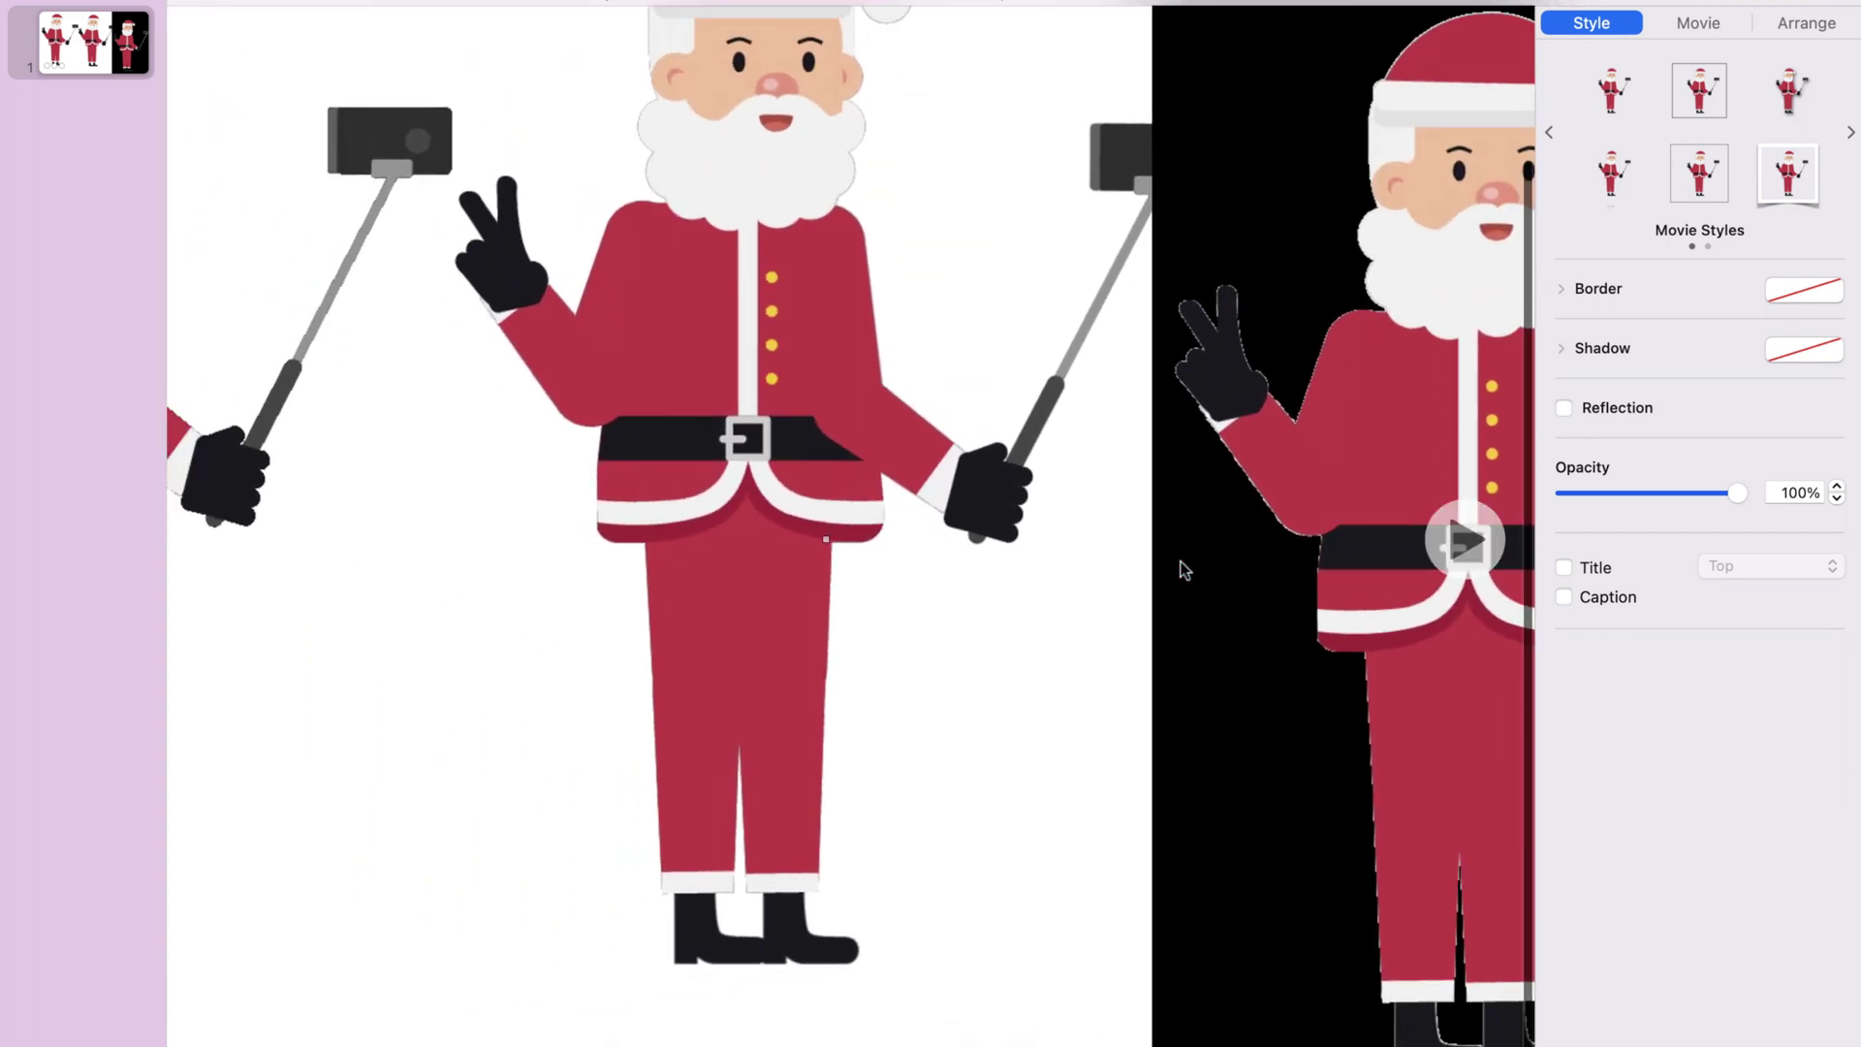
scroll(1181, 569, down, 3)
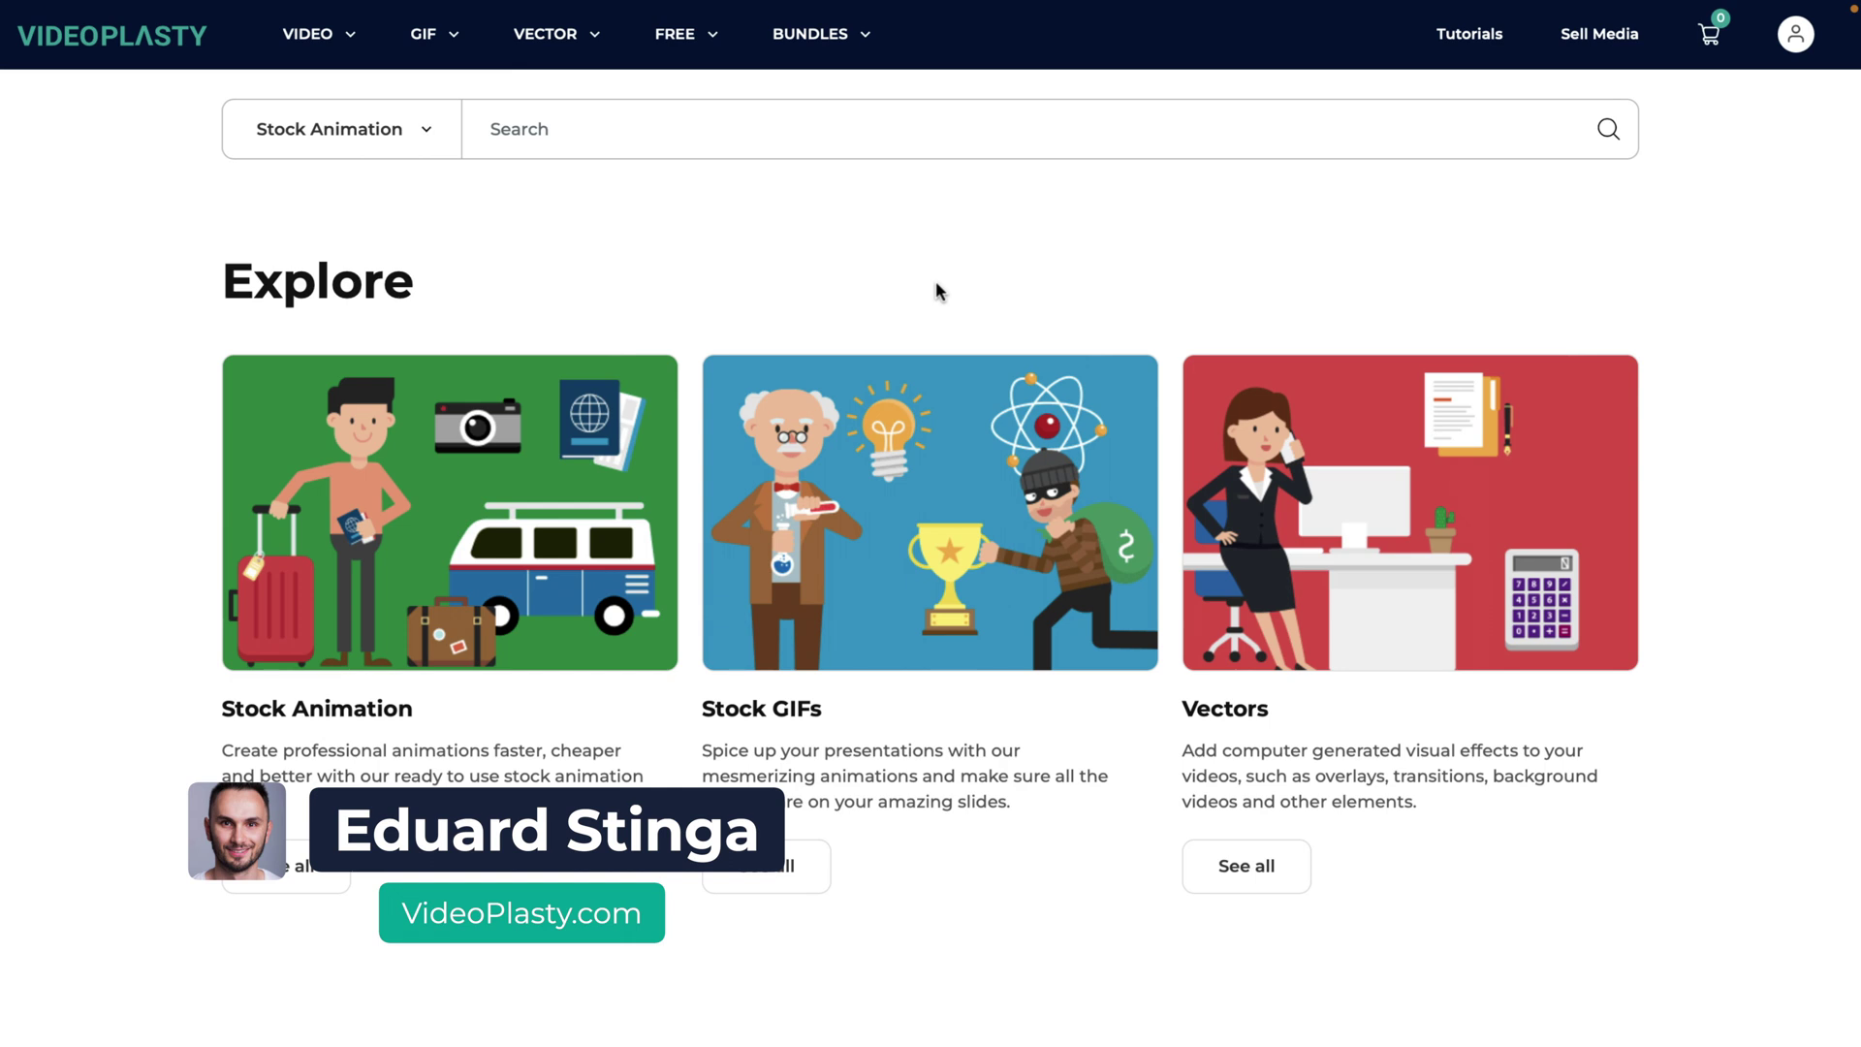
scroll(935, 291, down, 1)
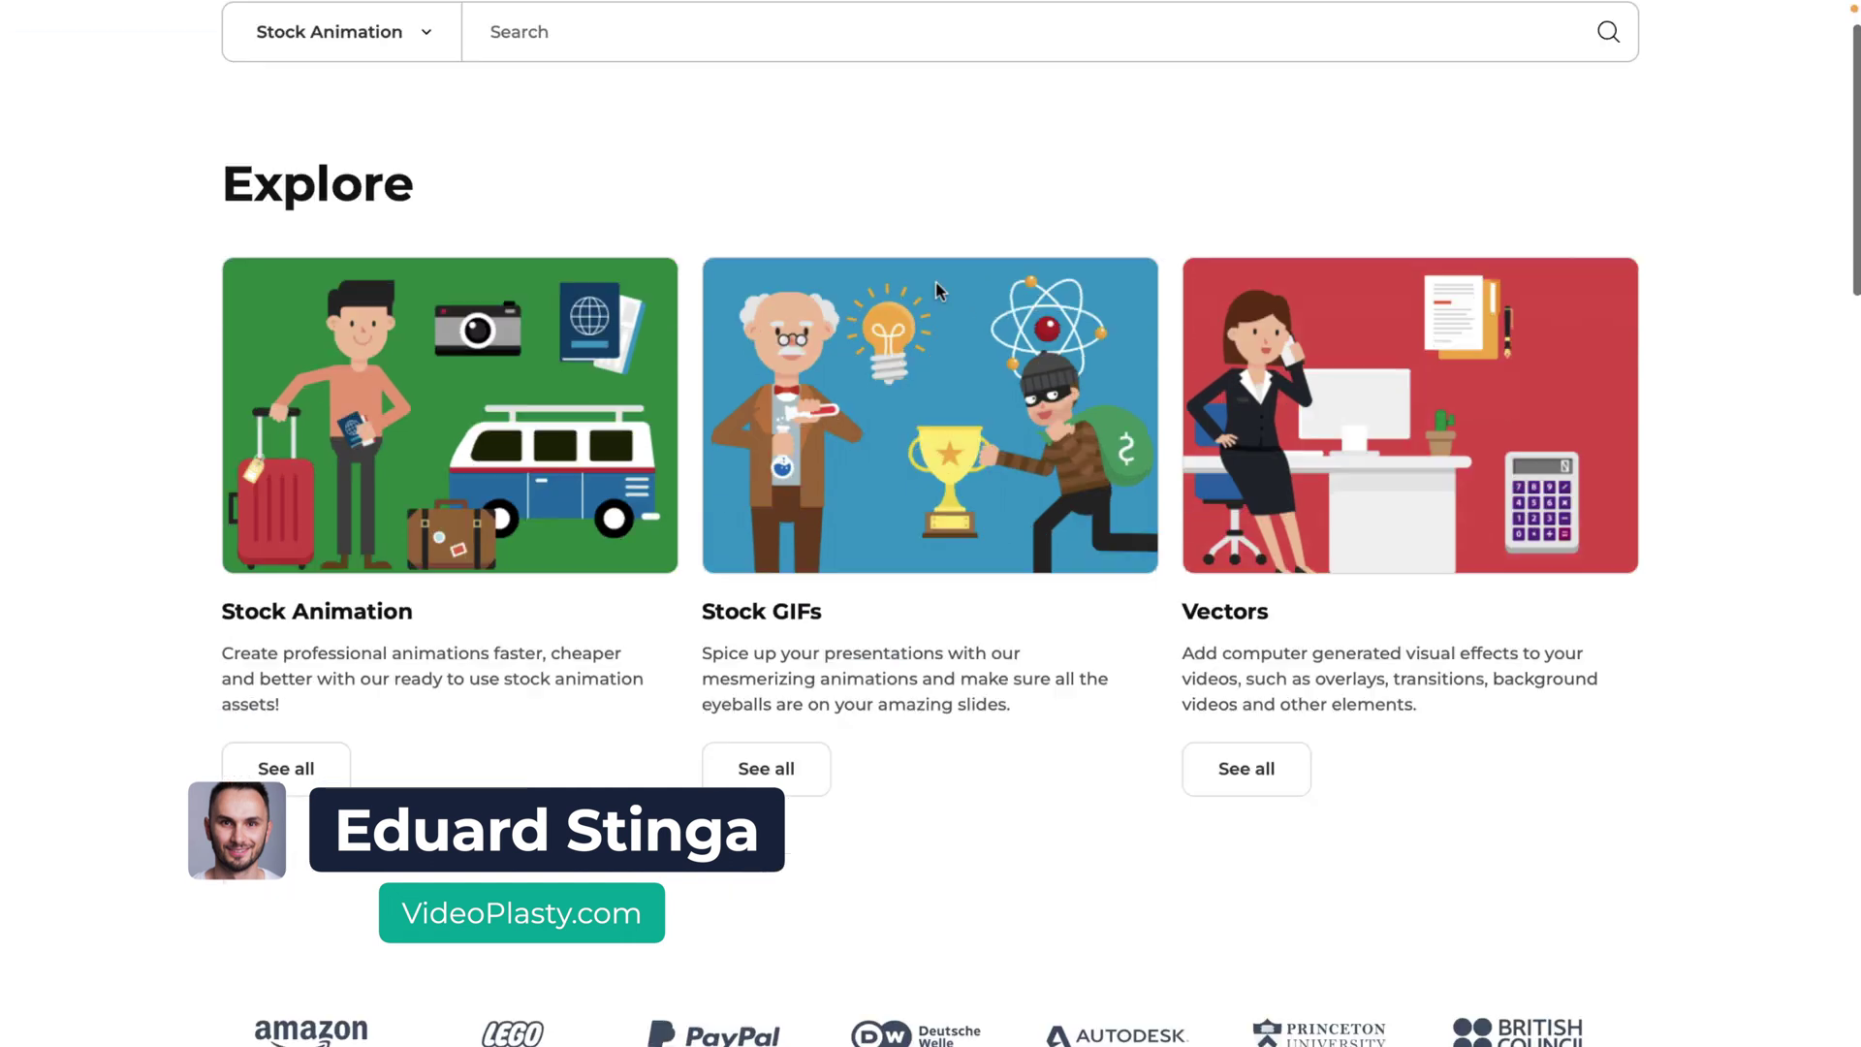
scroll(936, 292, down, 3)
scroll(936, 290, up, 4)
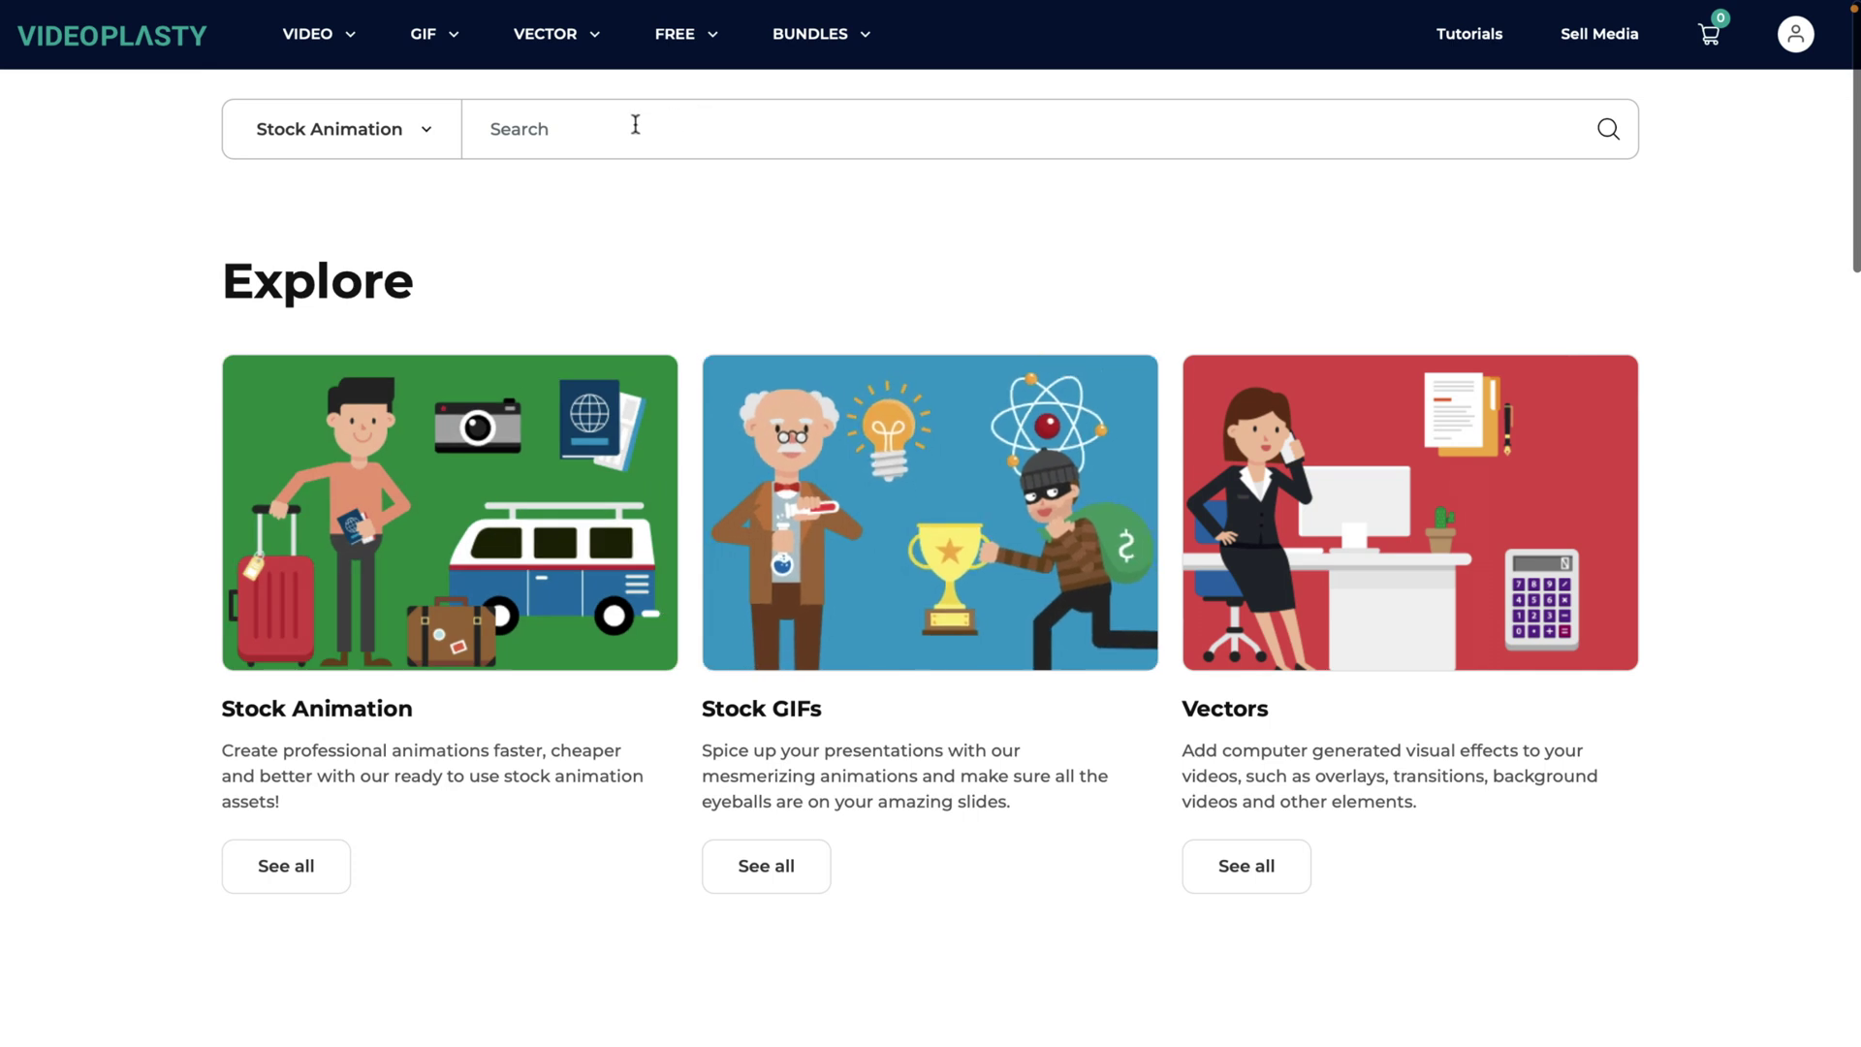
text(santa claus)
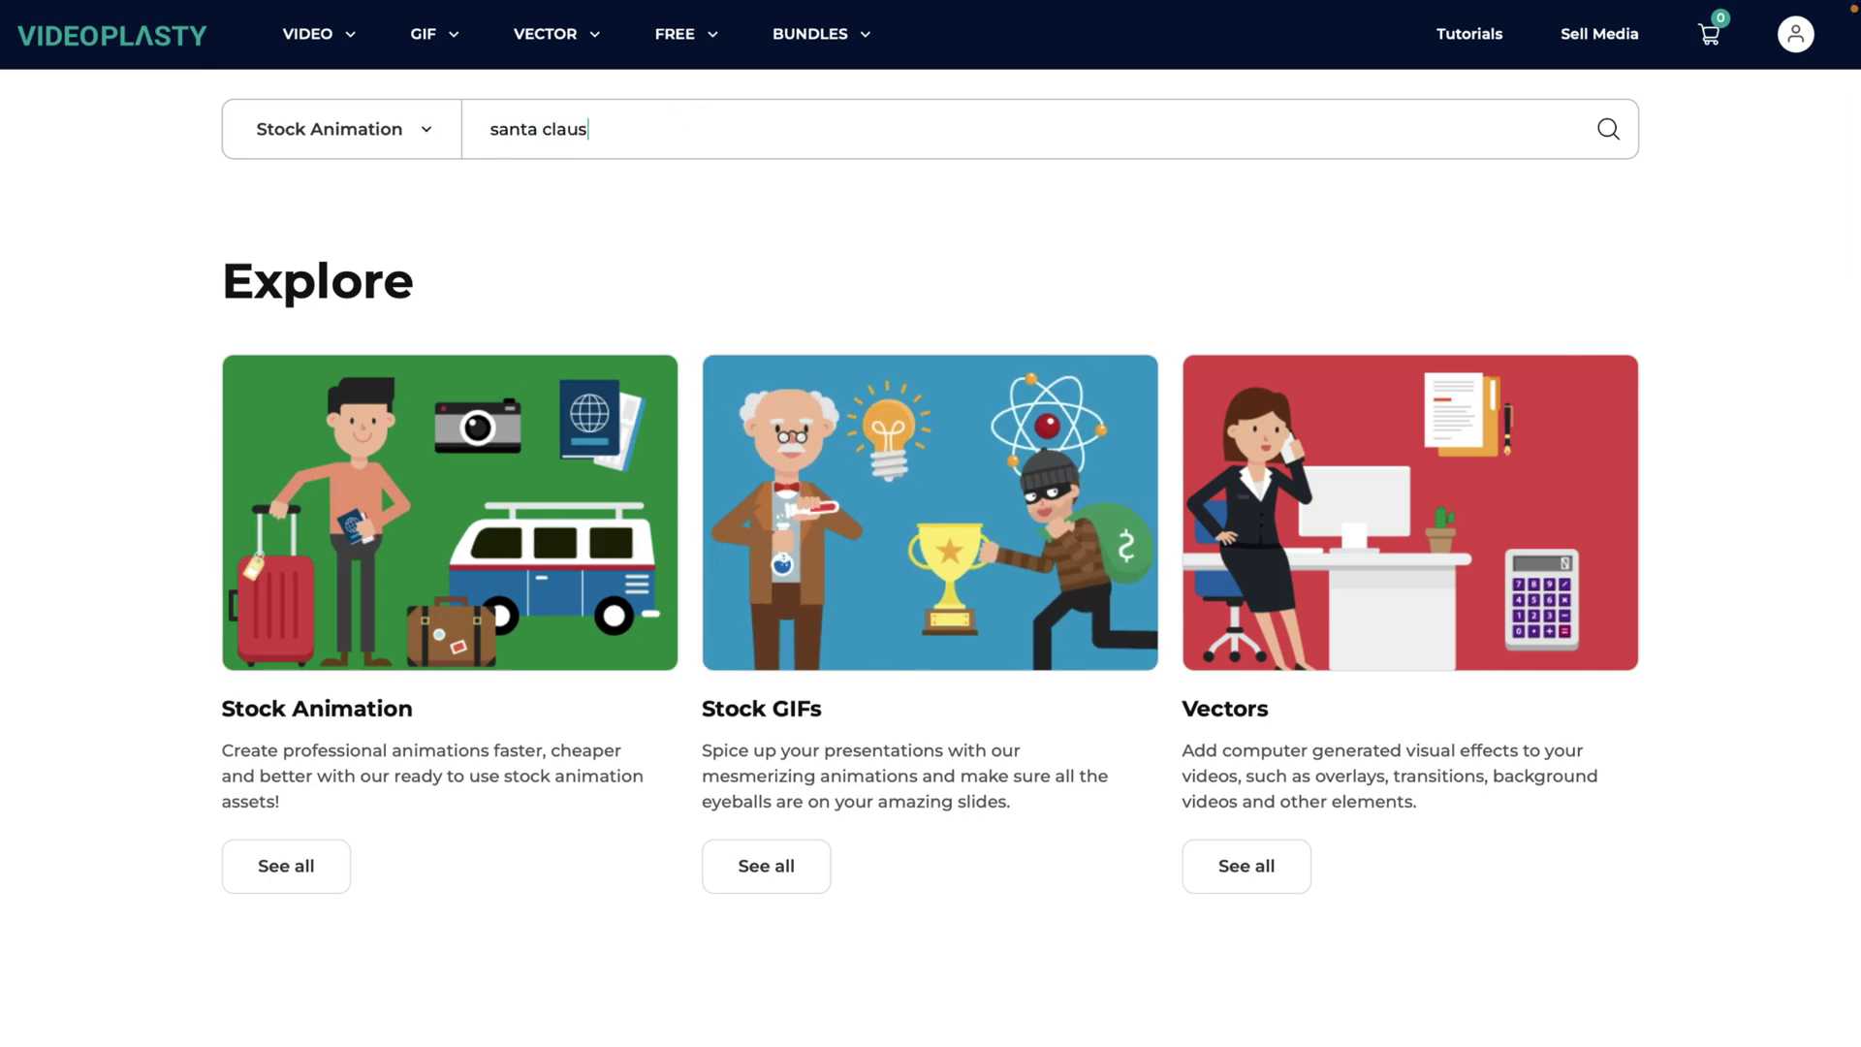
Search stock animations for 'santa claus', then replace the query with 'business'
key(Return)
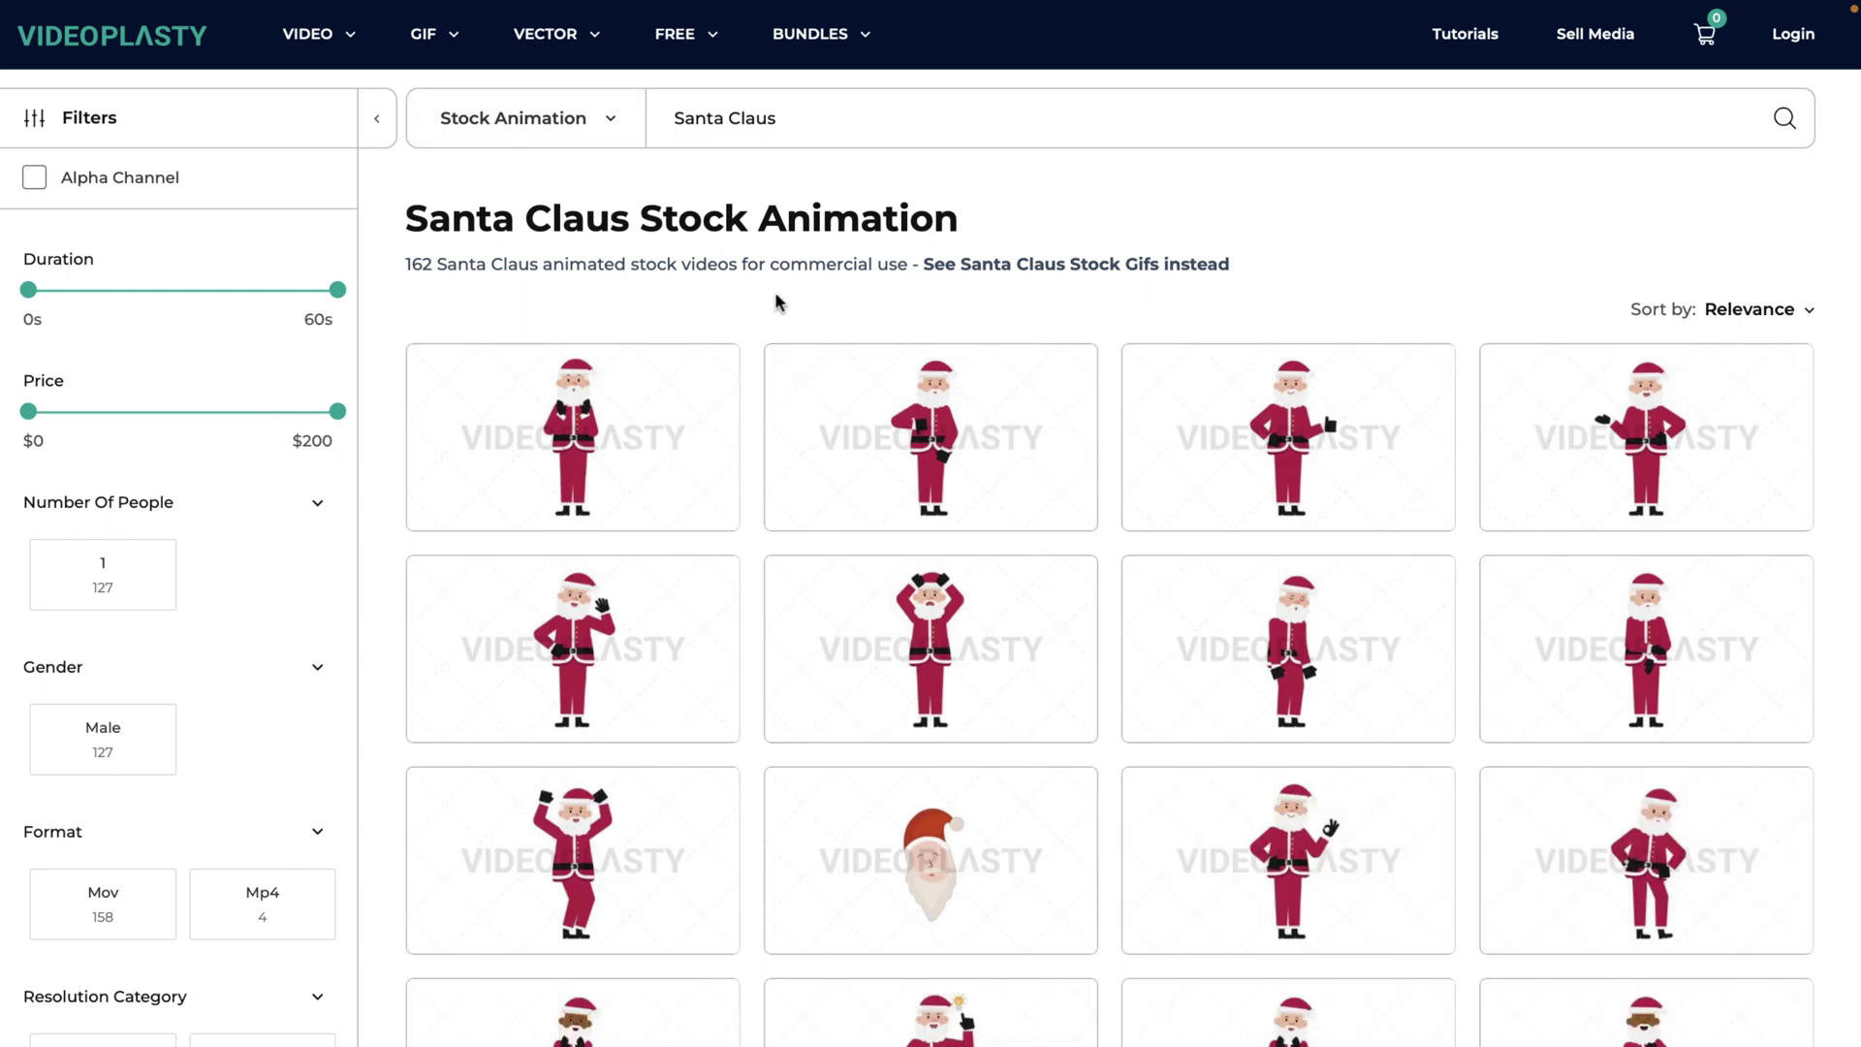
scroll(786, 318, down, 1)
scroll(786, 317, down, 1)
scroll(786, 317, down, 1)
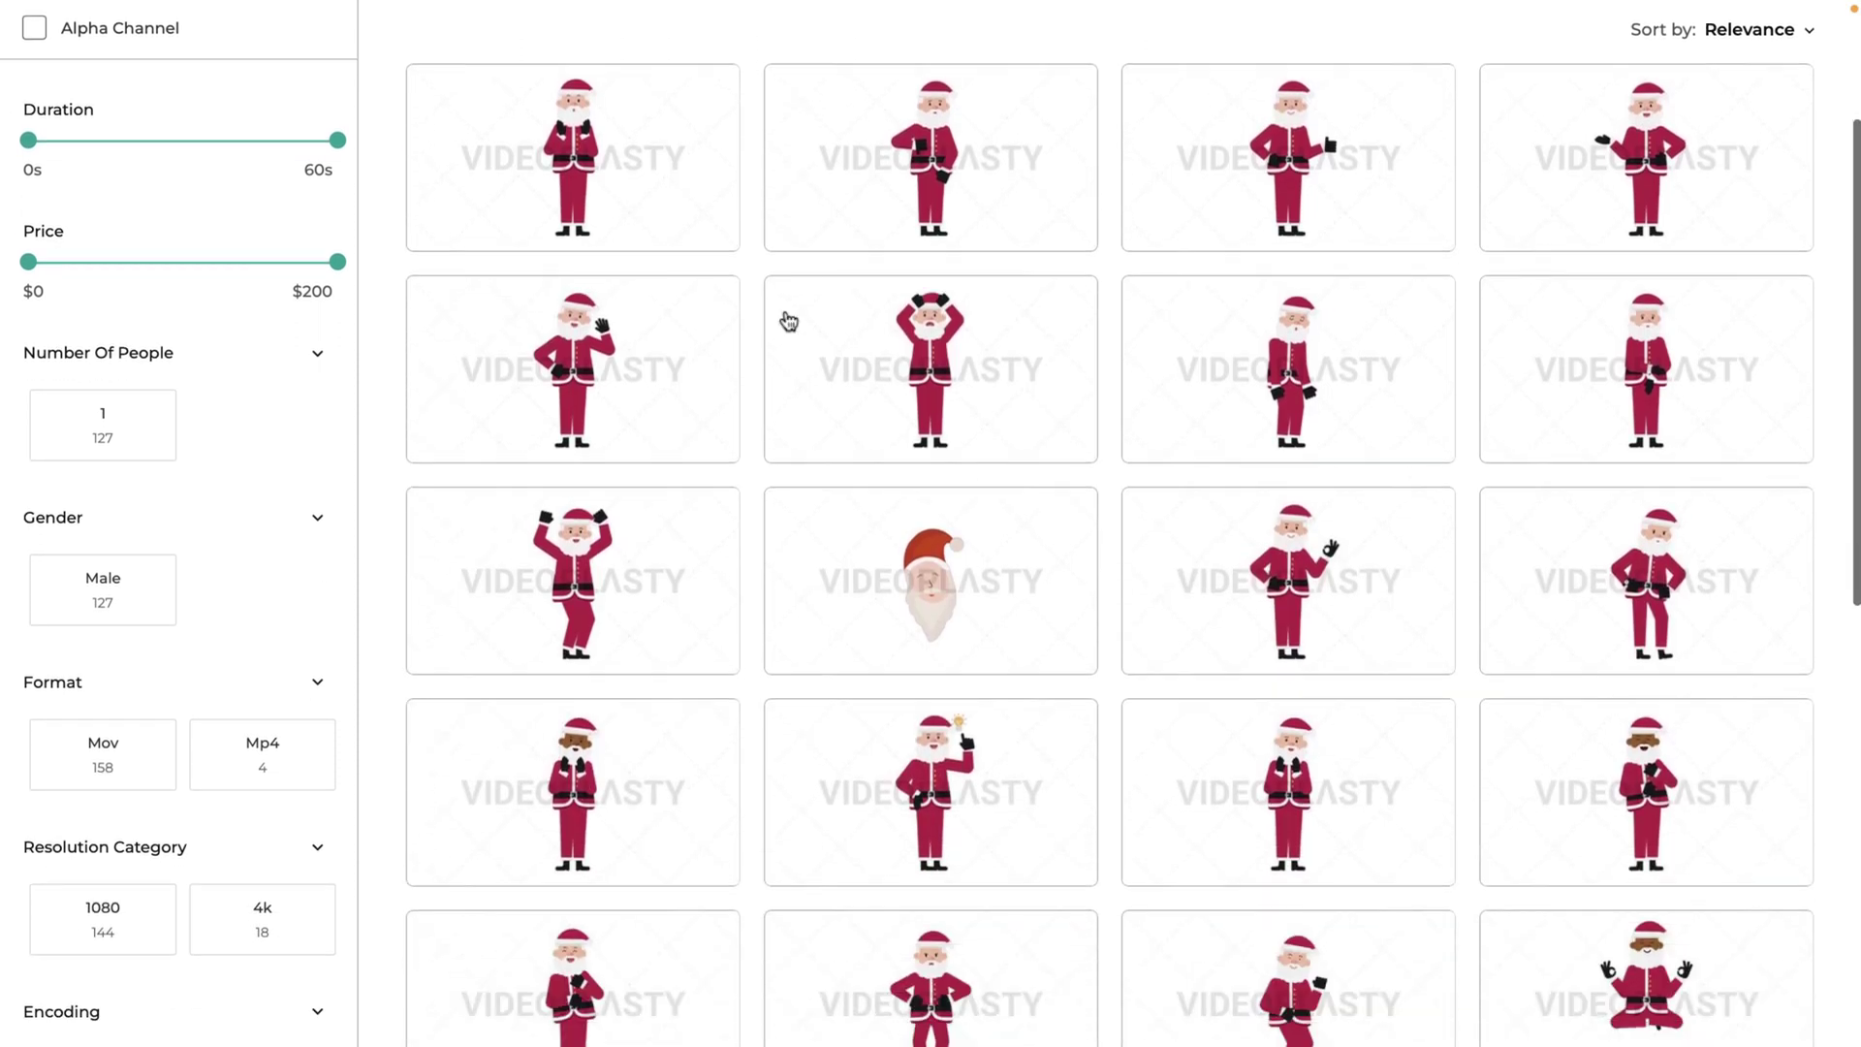
scroll(788, 321, down, 2)
scroll(643, 374, up, 2)
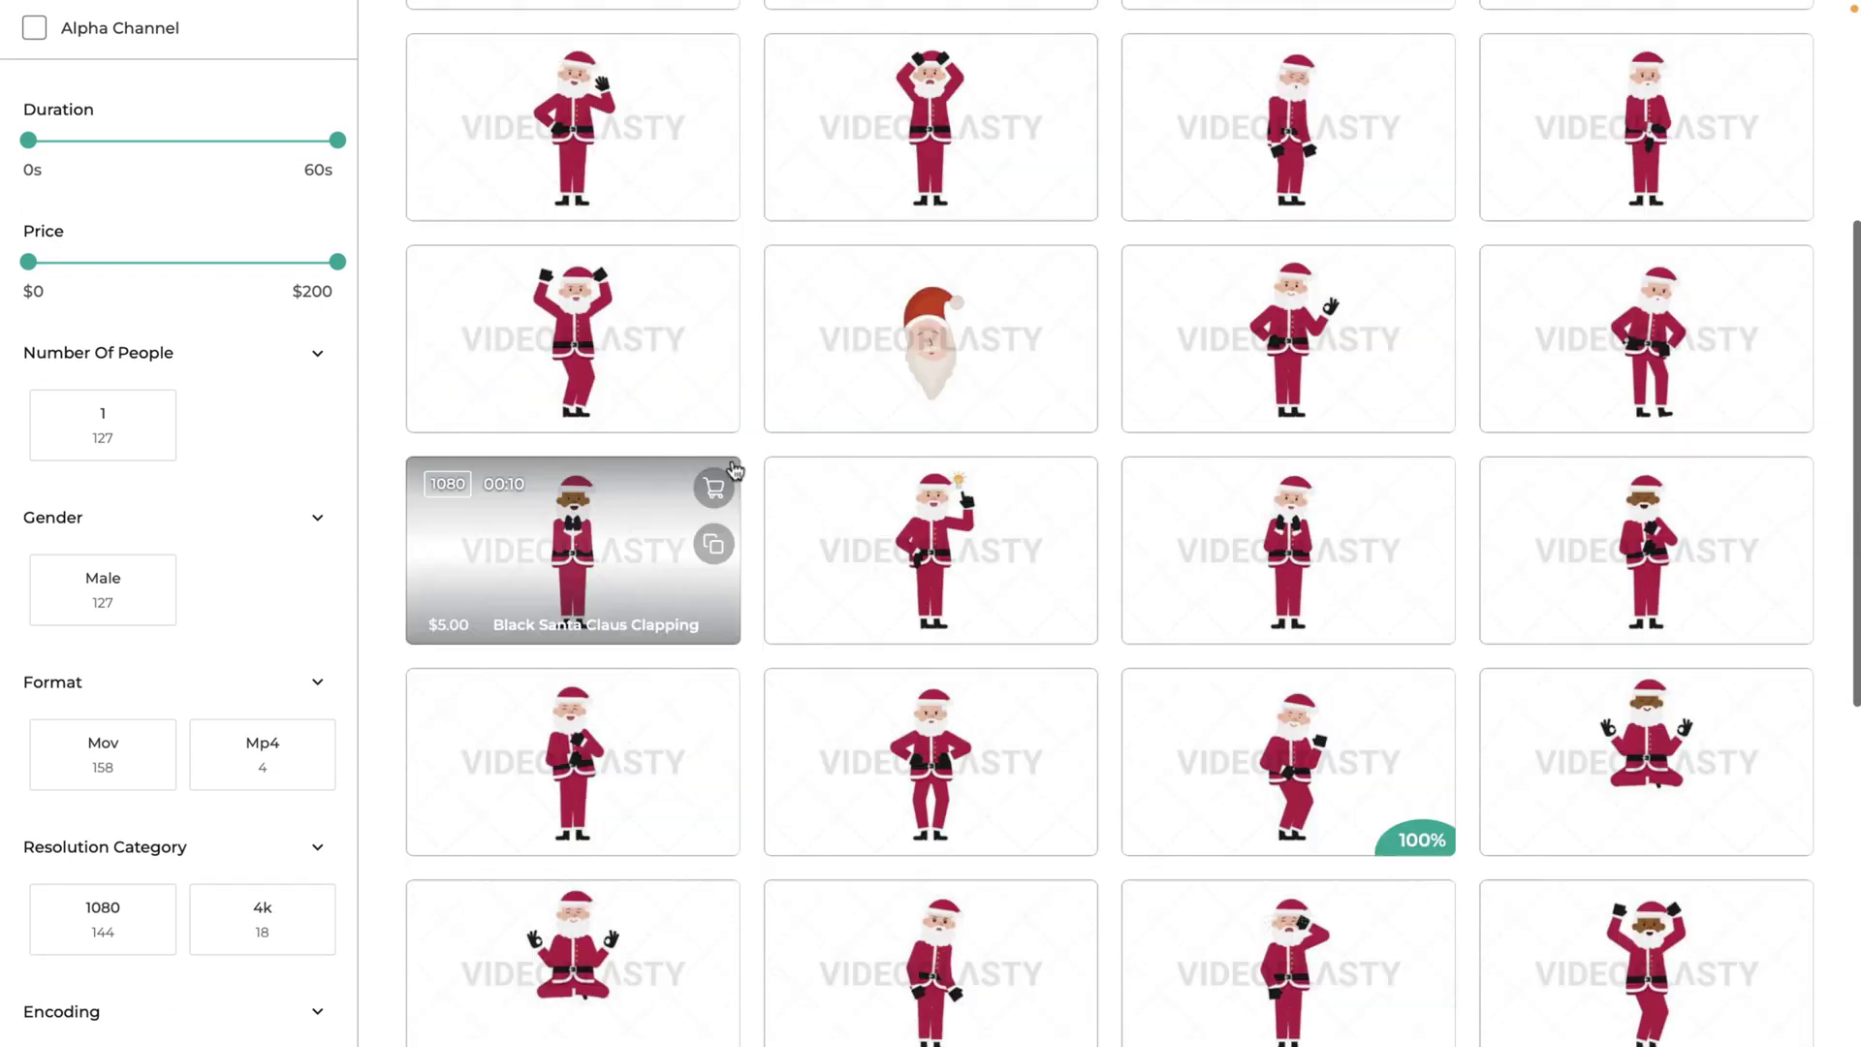
scroll(698, 262, up, 3)
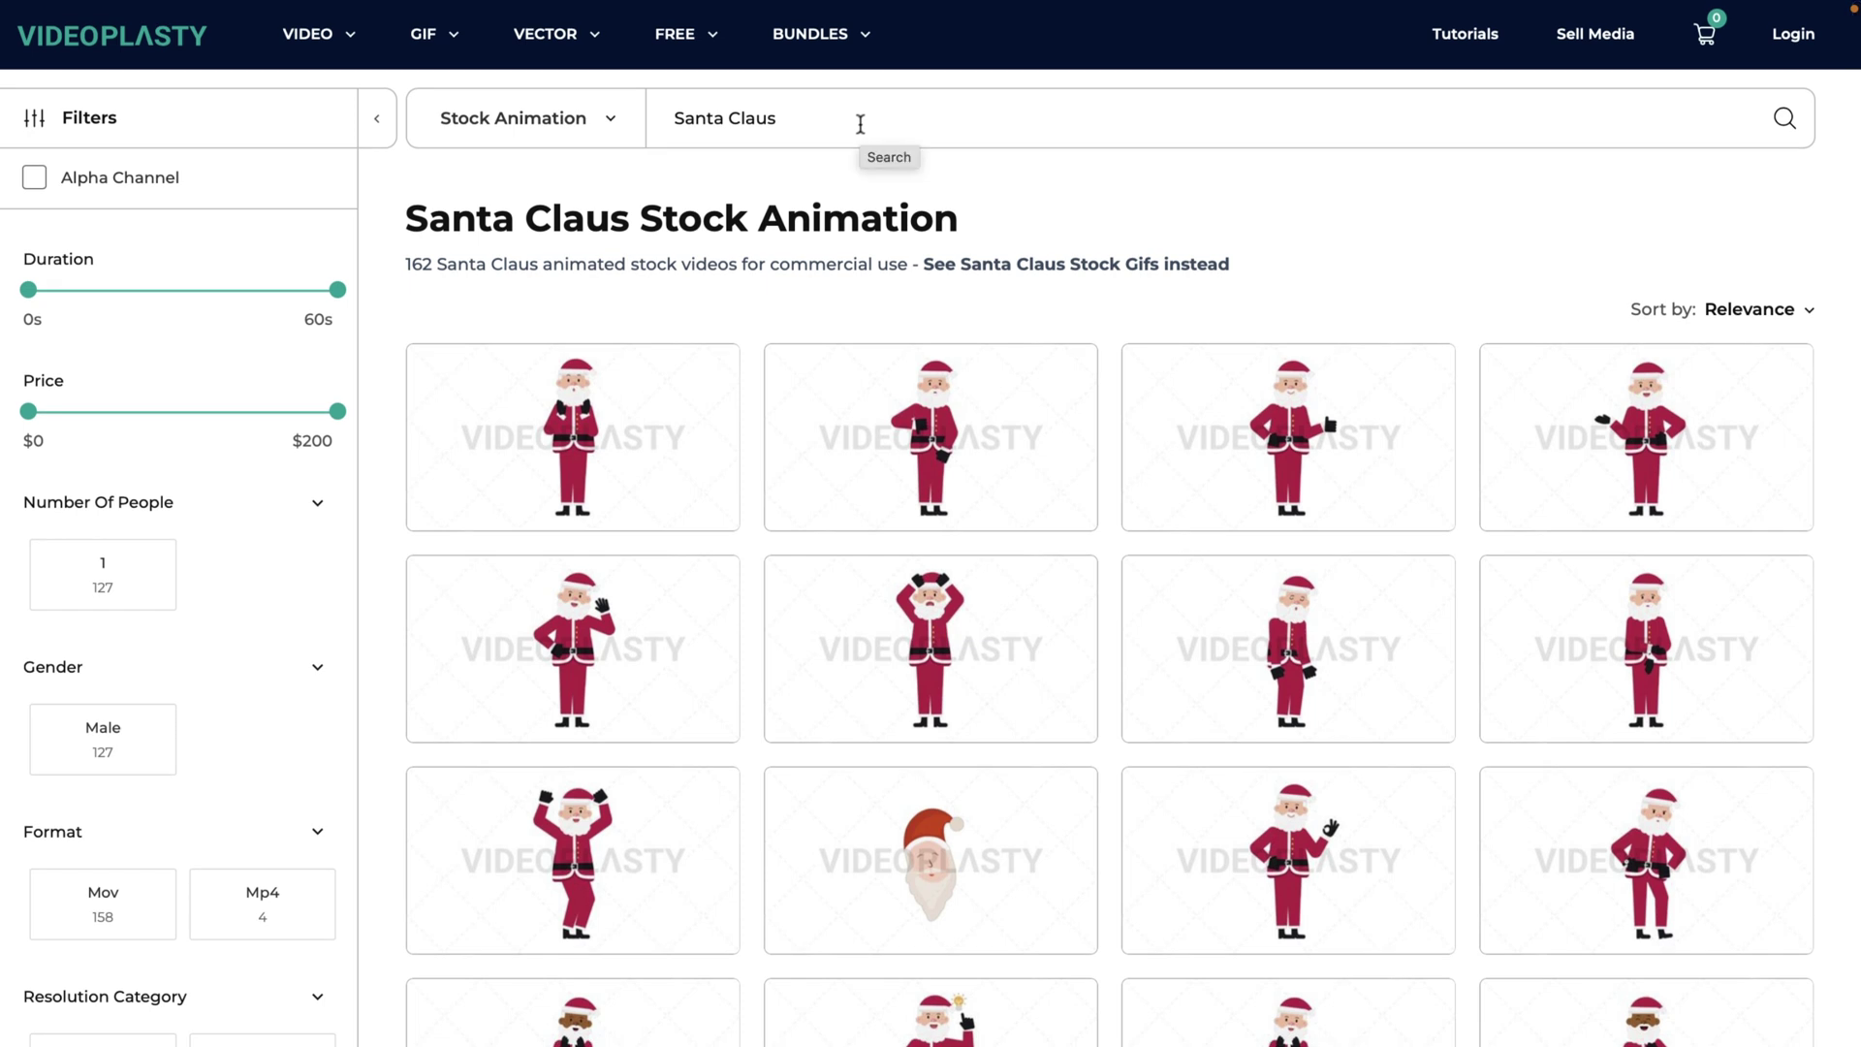
click(860, 123)
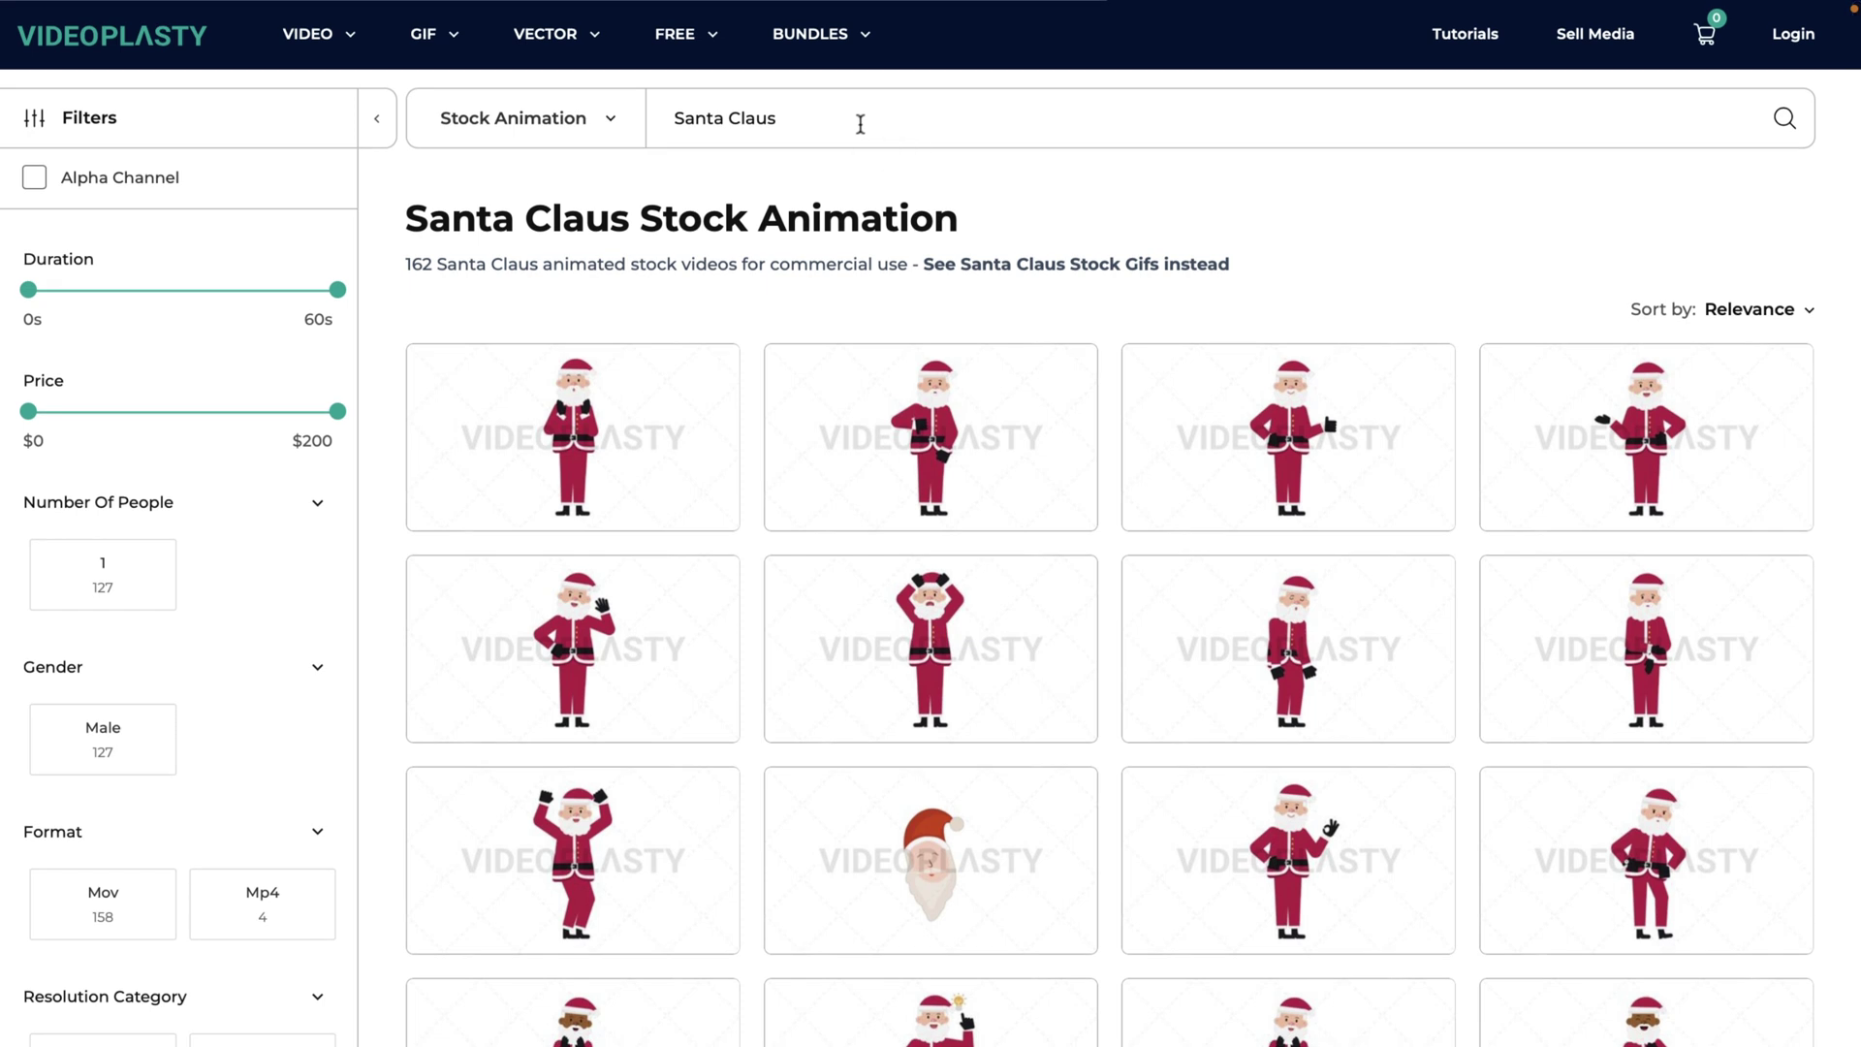
key(ctrl+a)
text(busin)
key(Return)
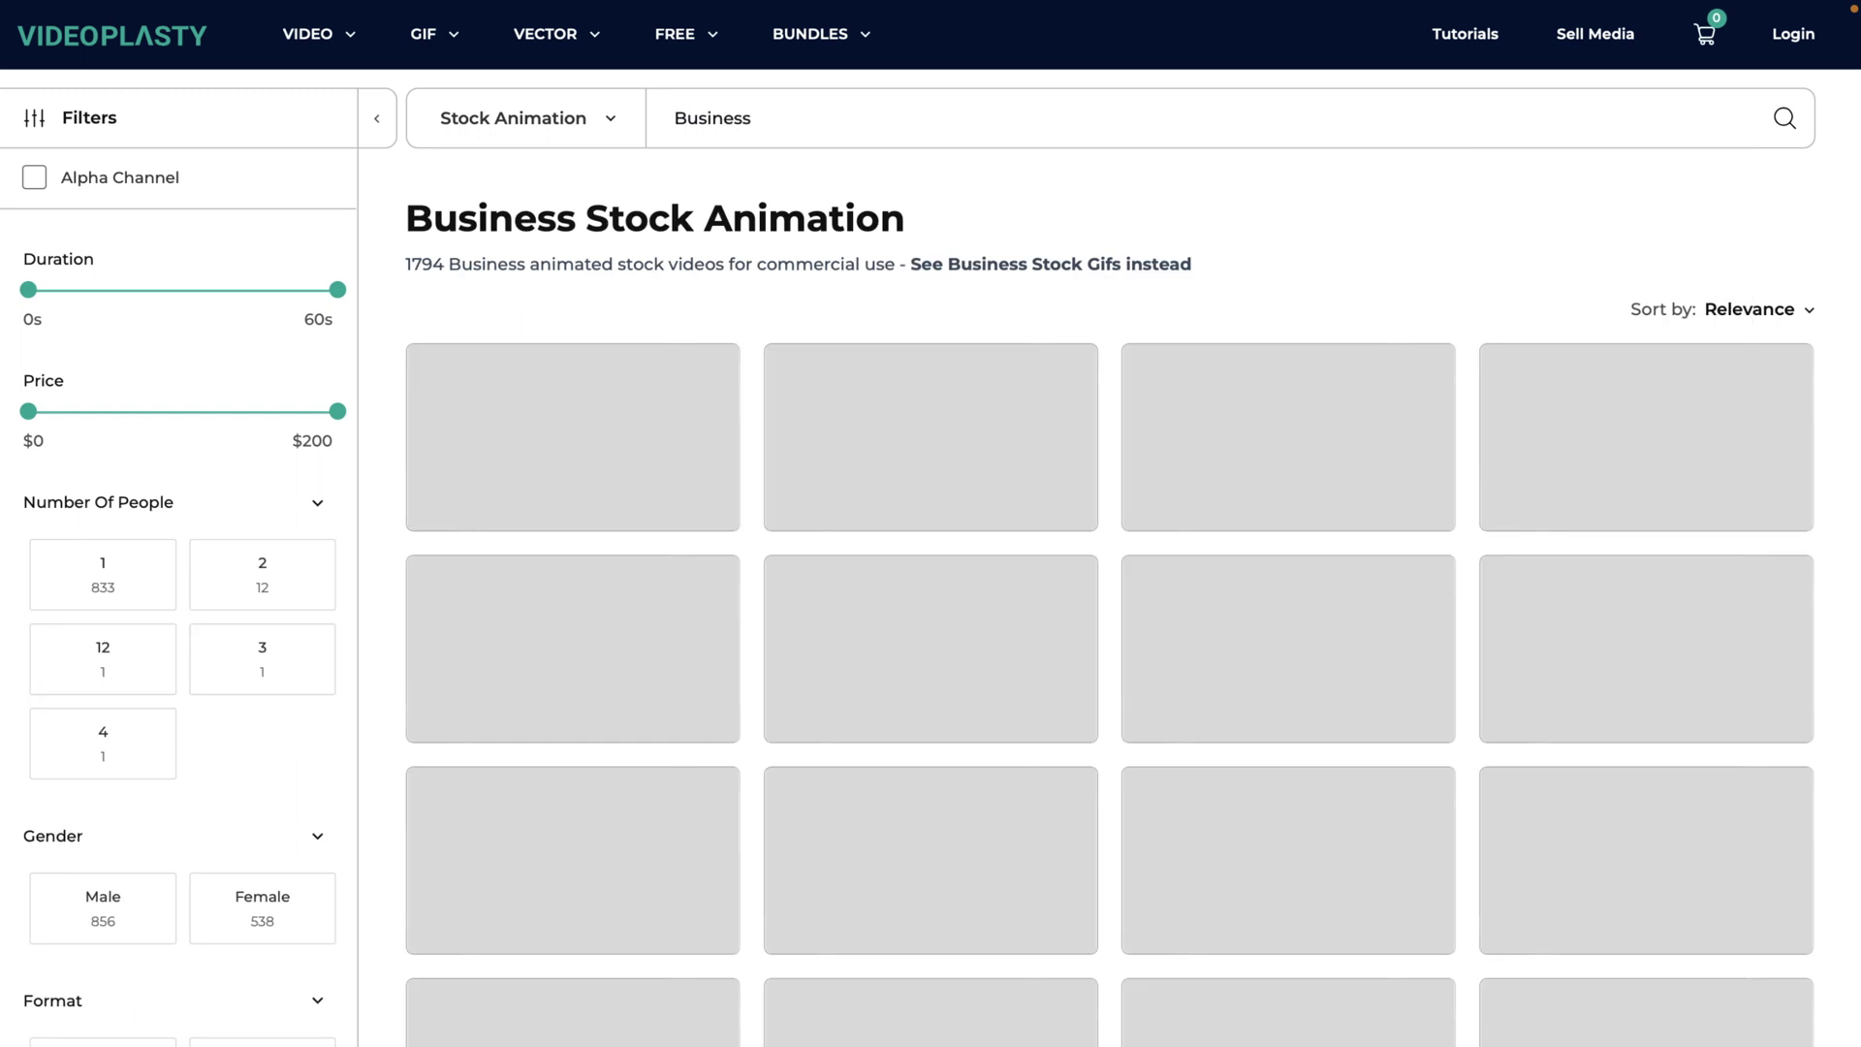
scroll(891, 459, down, 2)
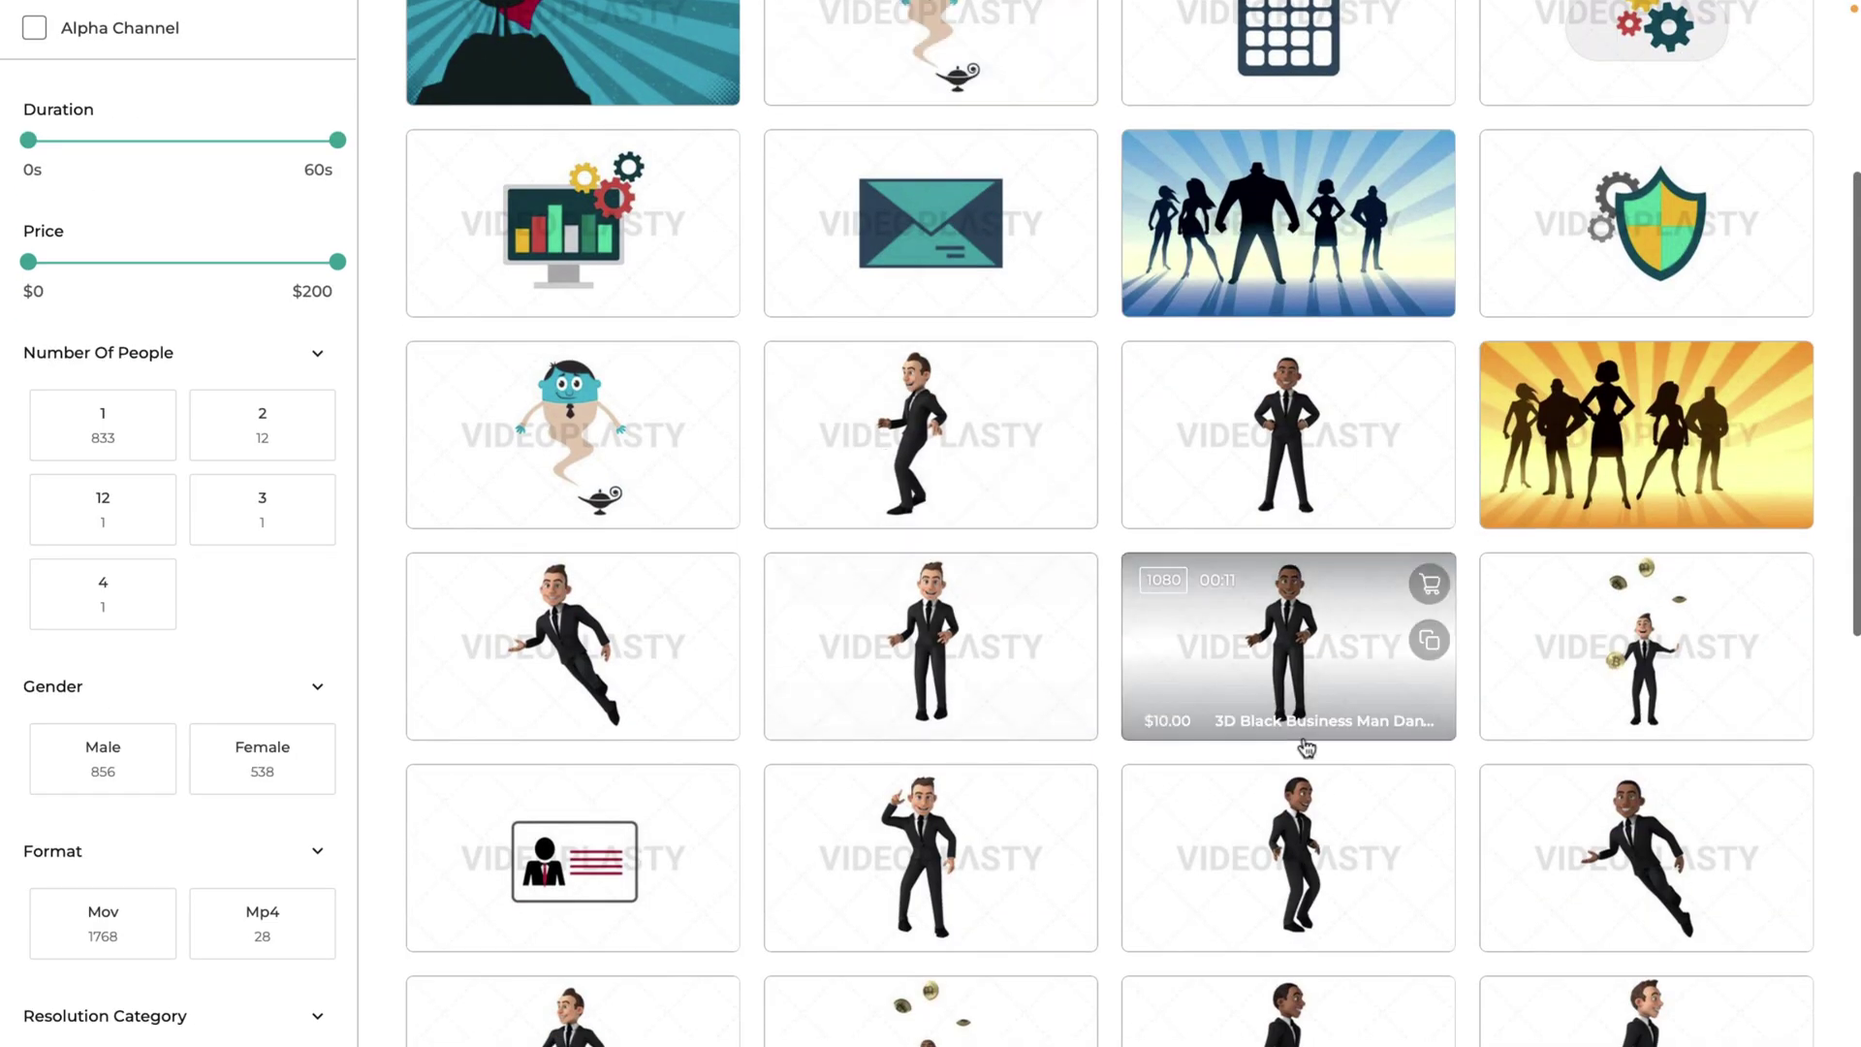
scroll(1108, 781, down, 2)
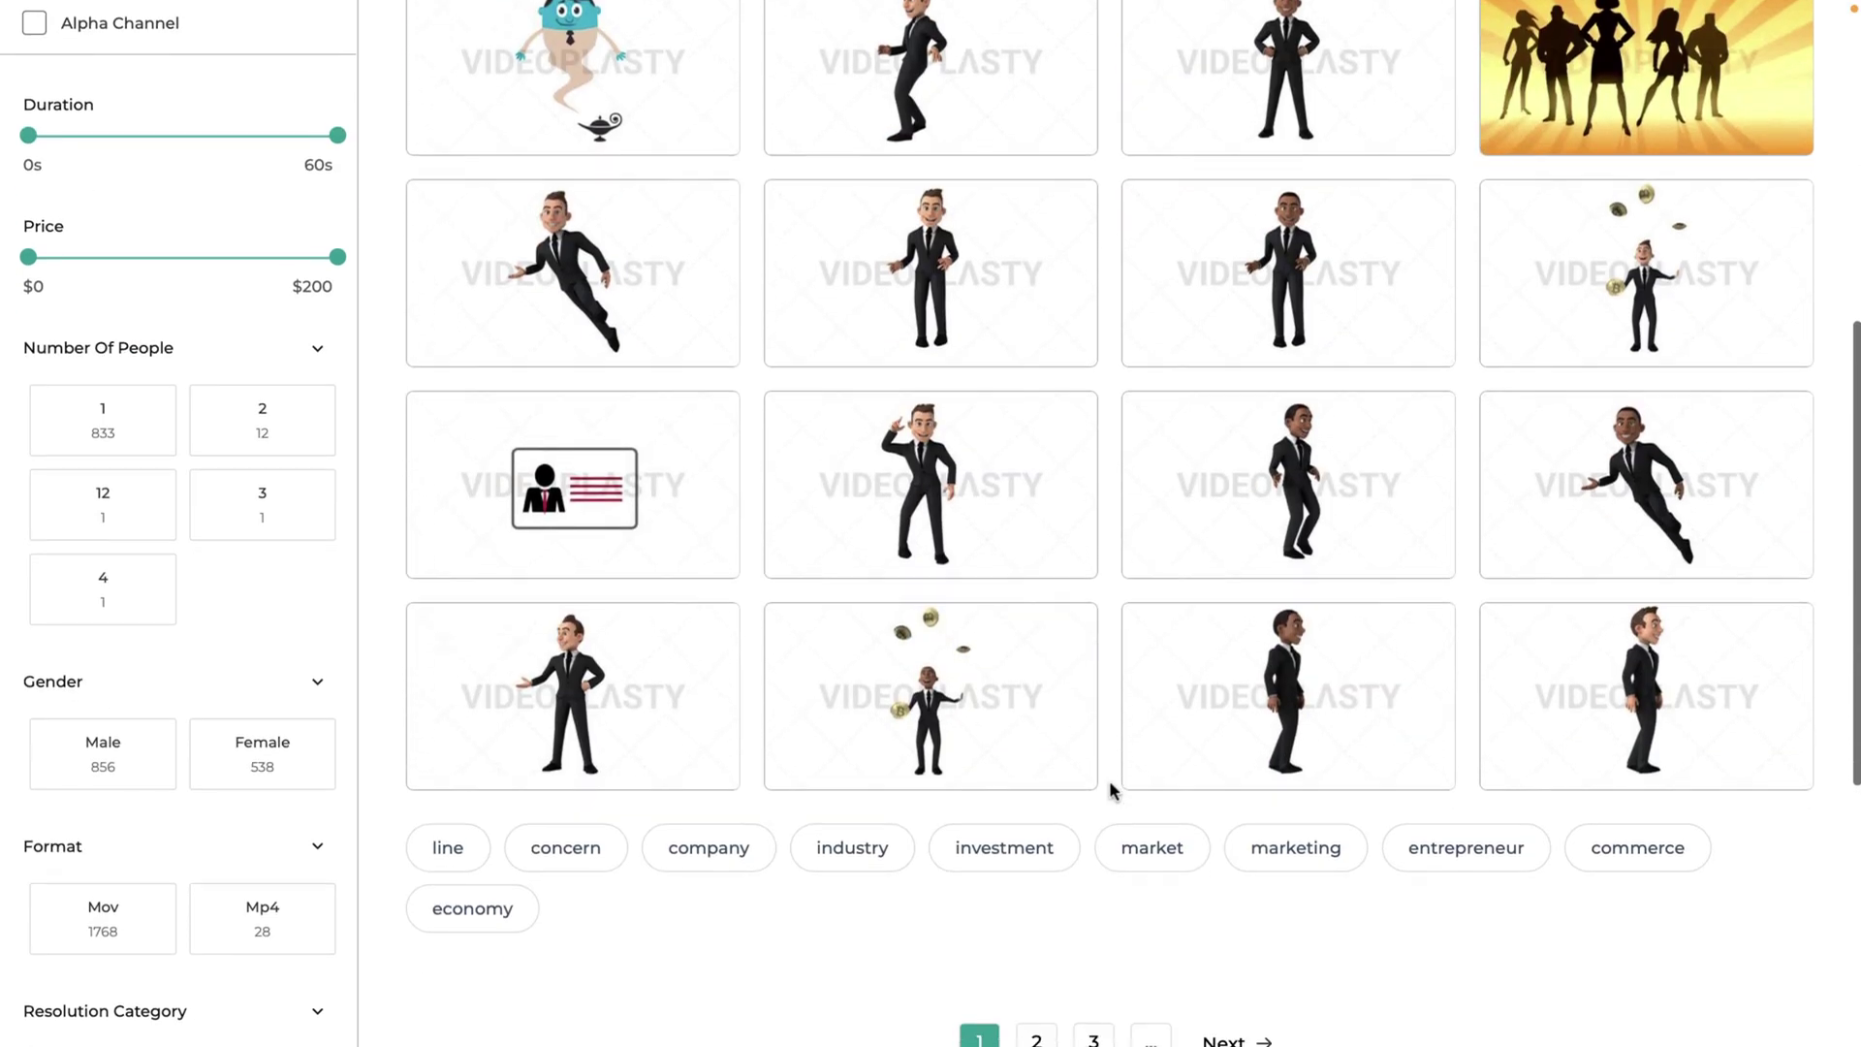
scroll(1110, 779, up, 3)
scroll(1109, 779, up, 2)
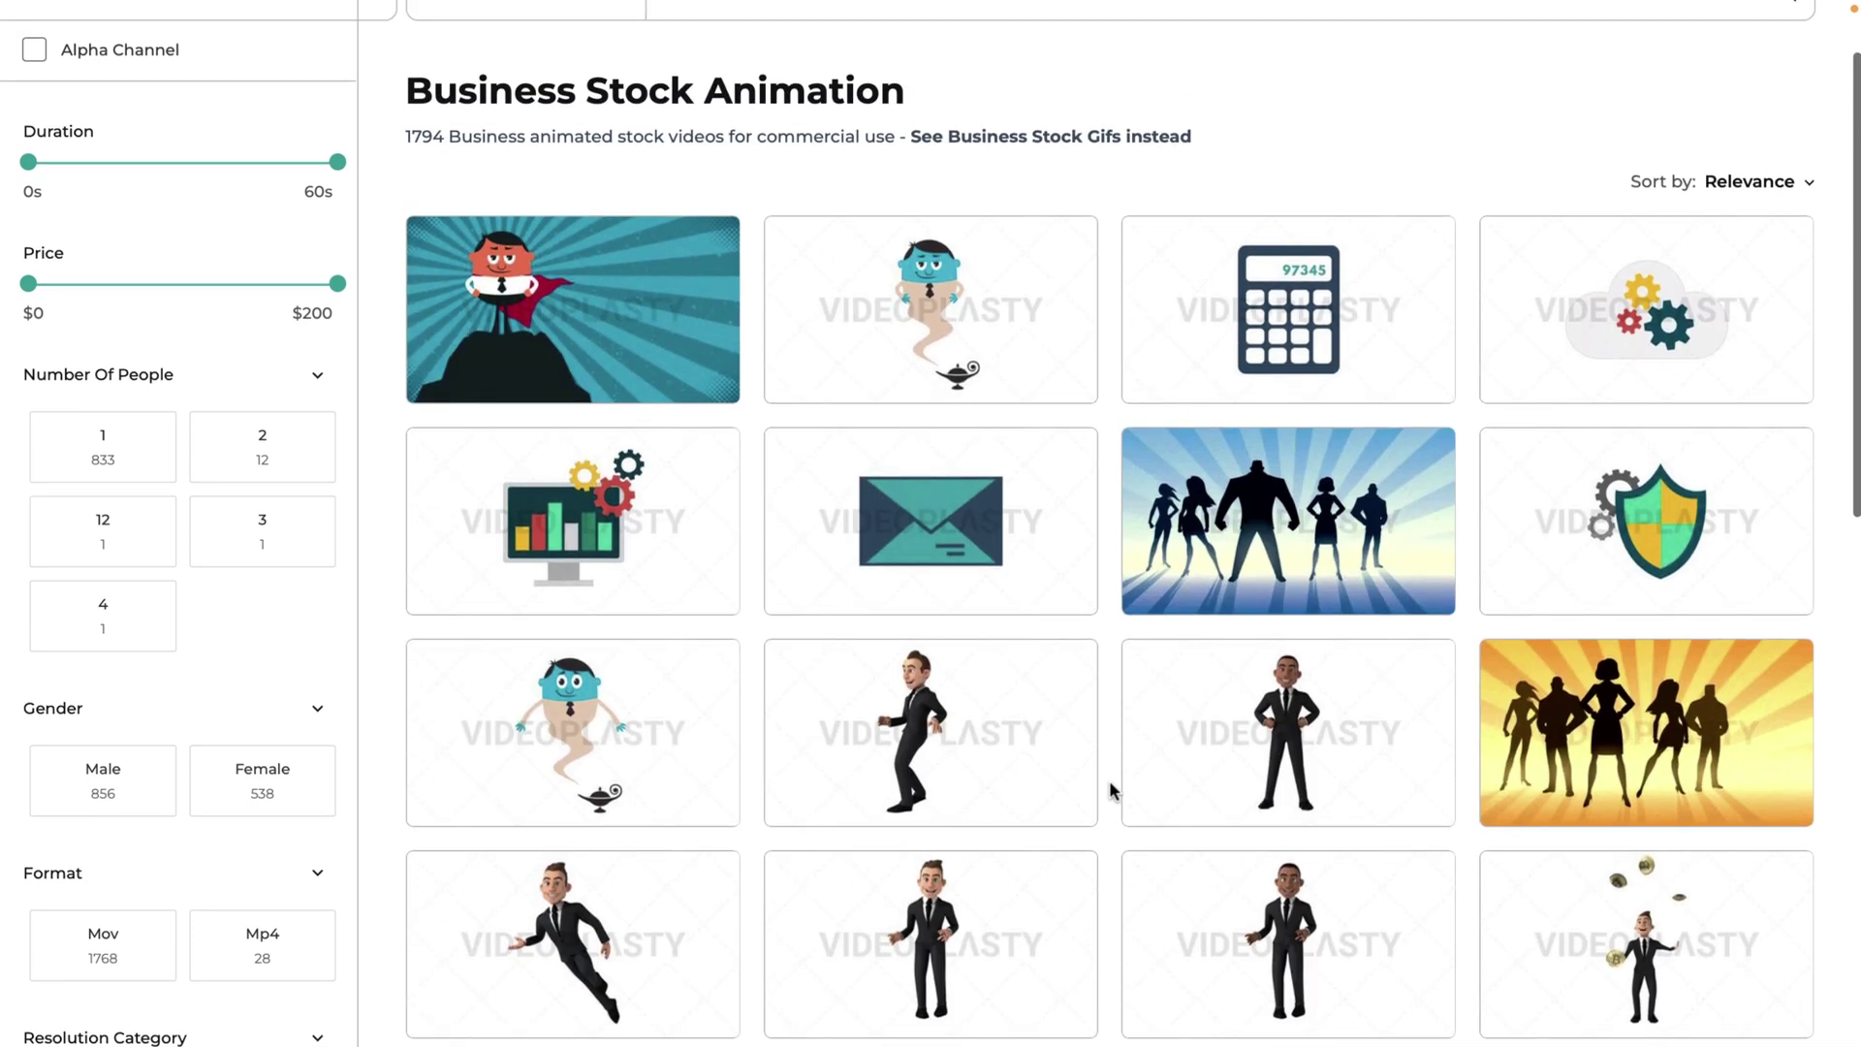
scroll(947, 219, up, 1)
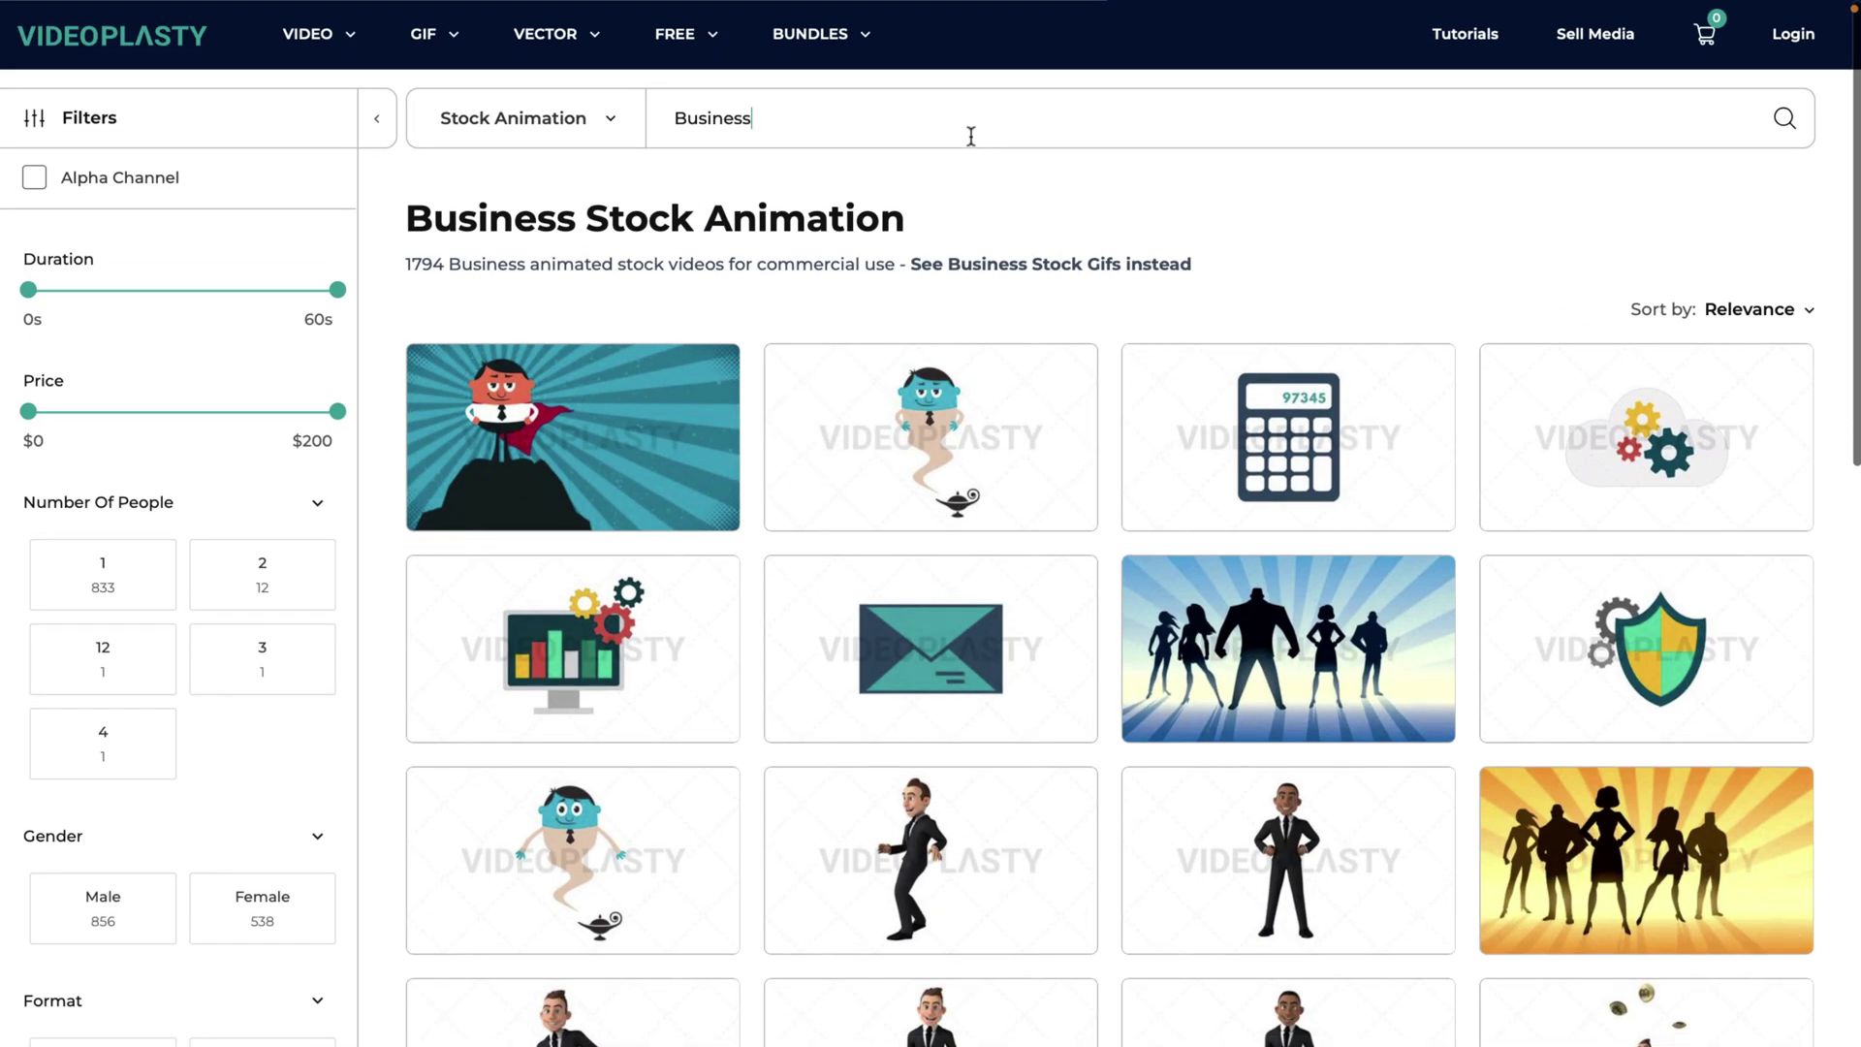
click(971, 133)
text(corporate)
Search stock animations for 'corporate', then replace the query with 'icons'
key(Return)
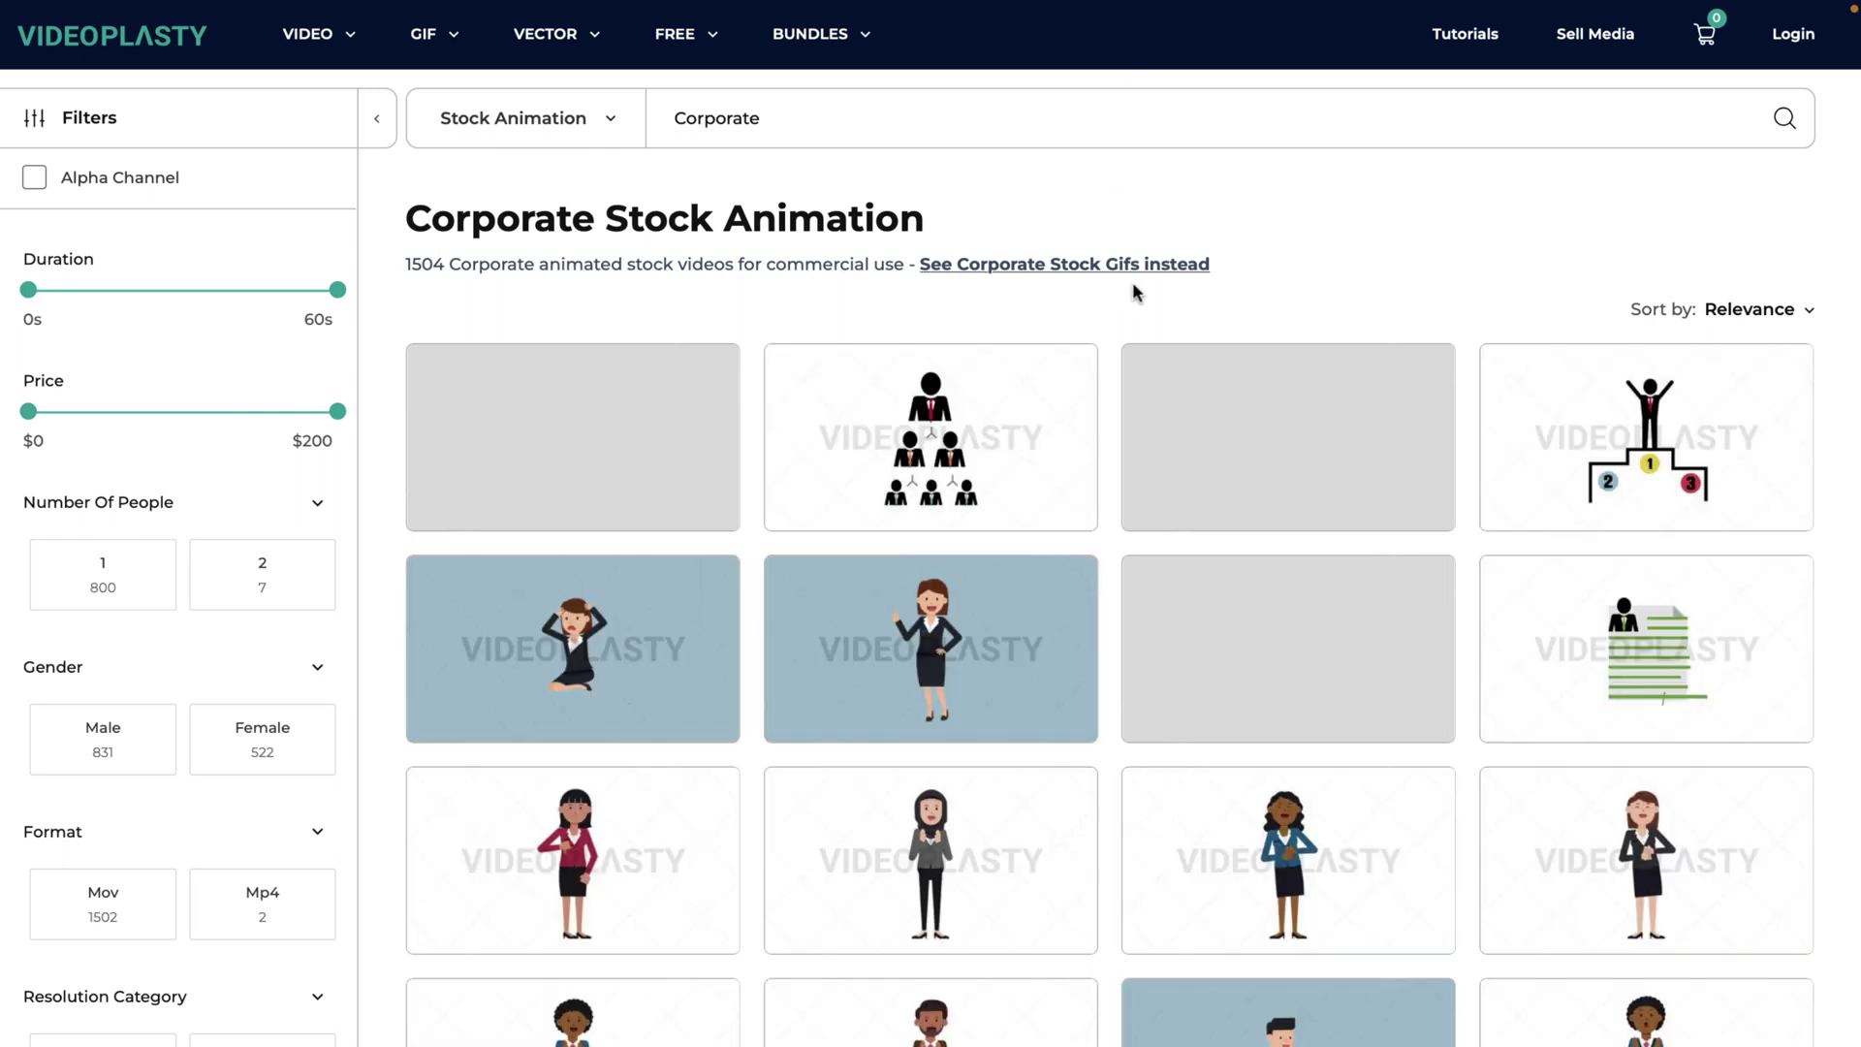
scroll(1110, 352, down, 3)
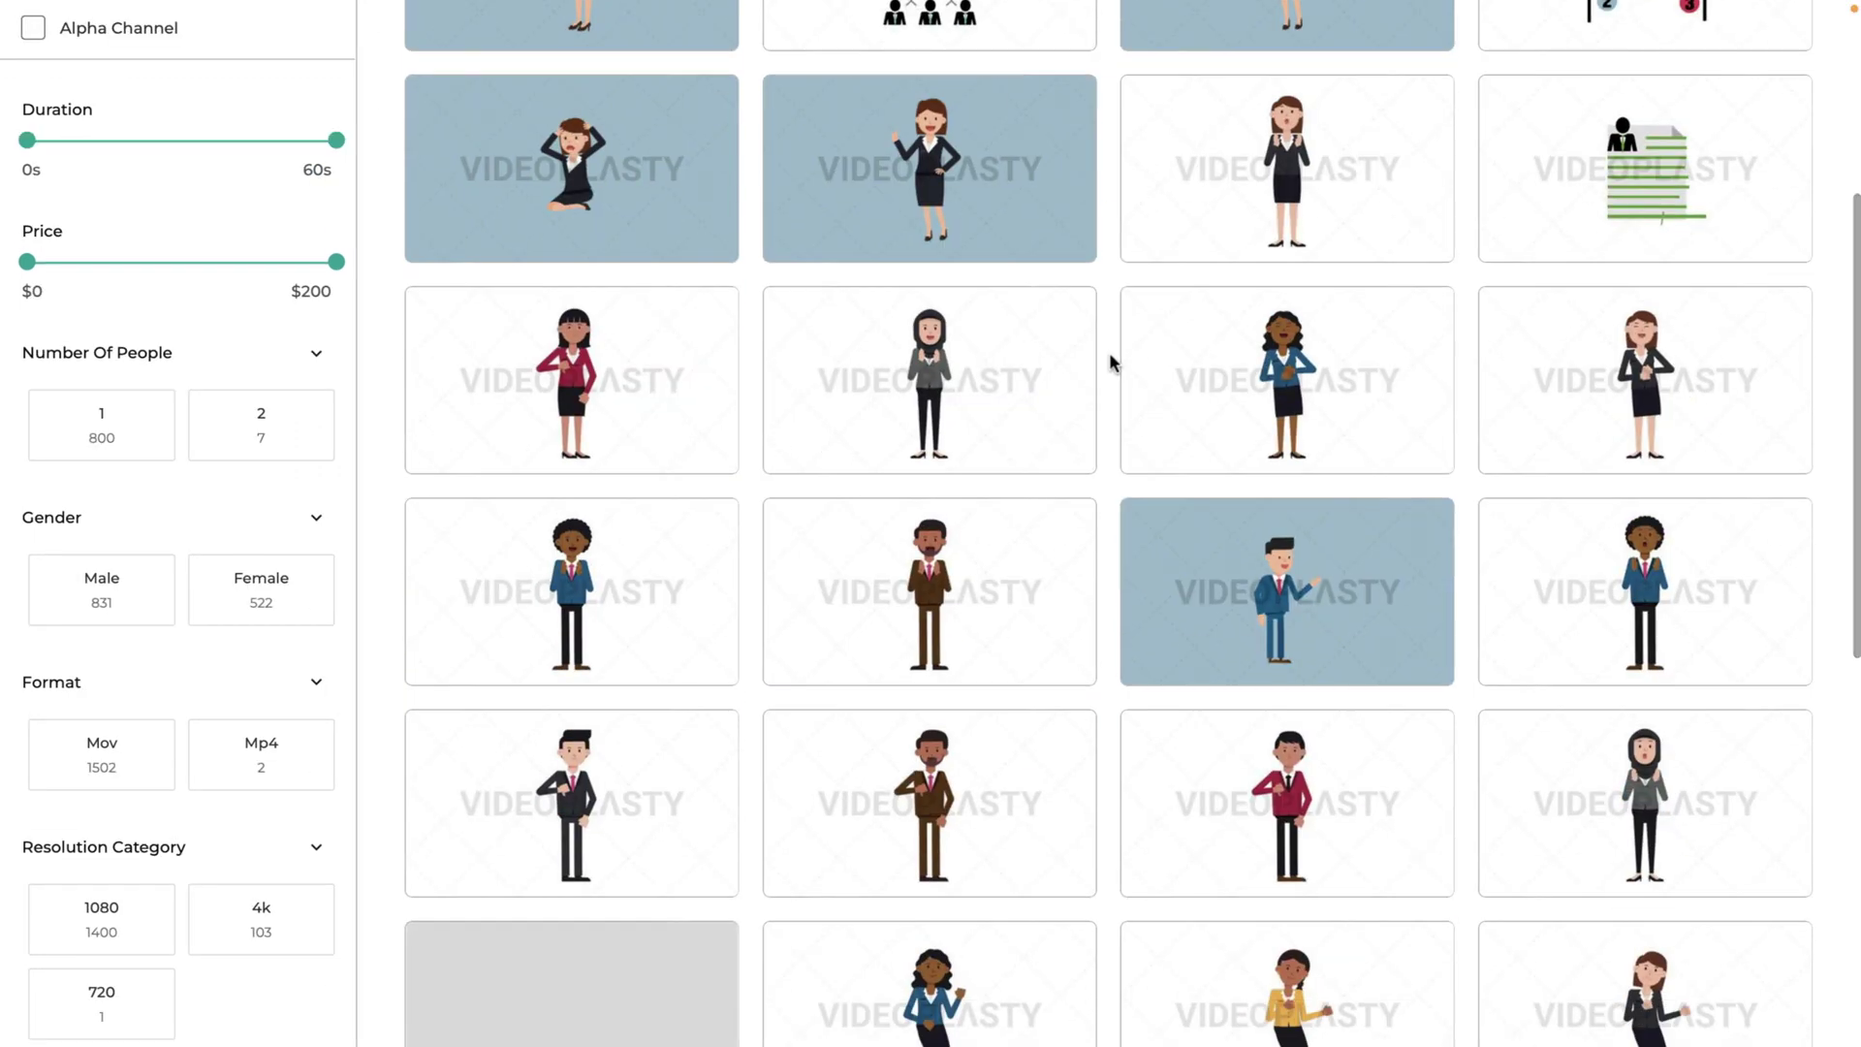
scroll(1110, 354, down, 1)
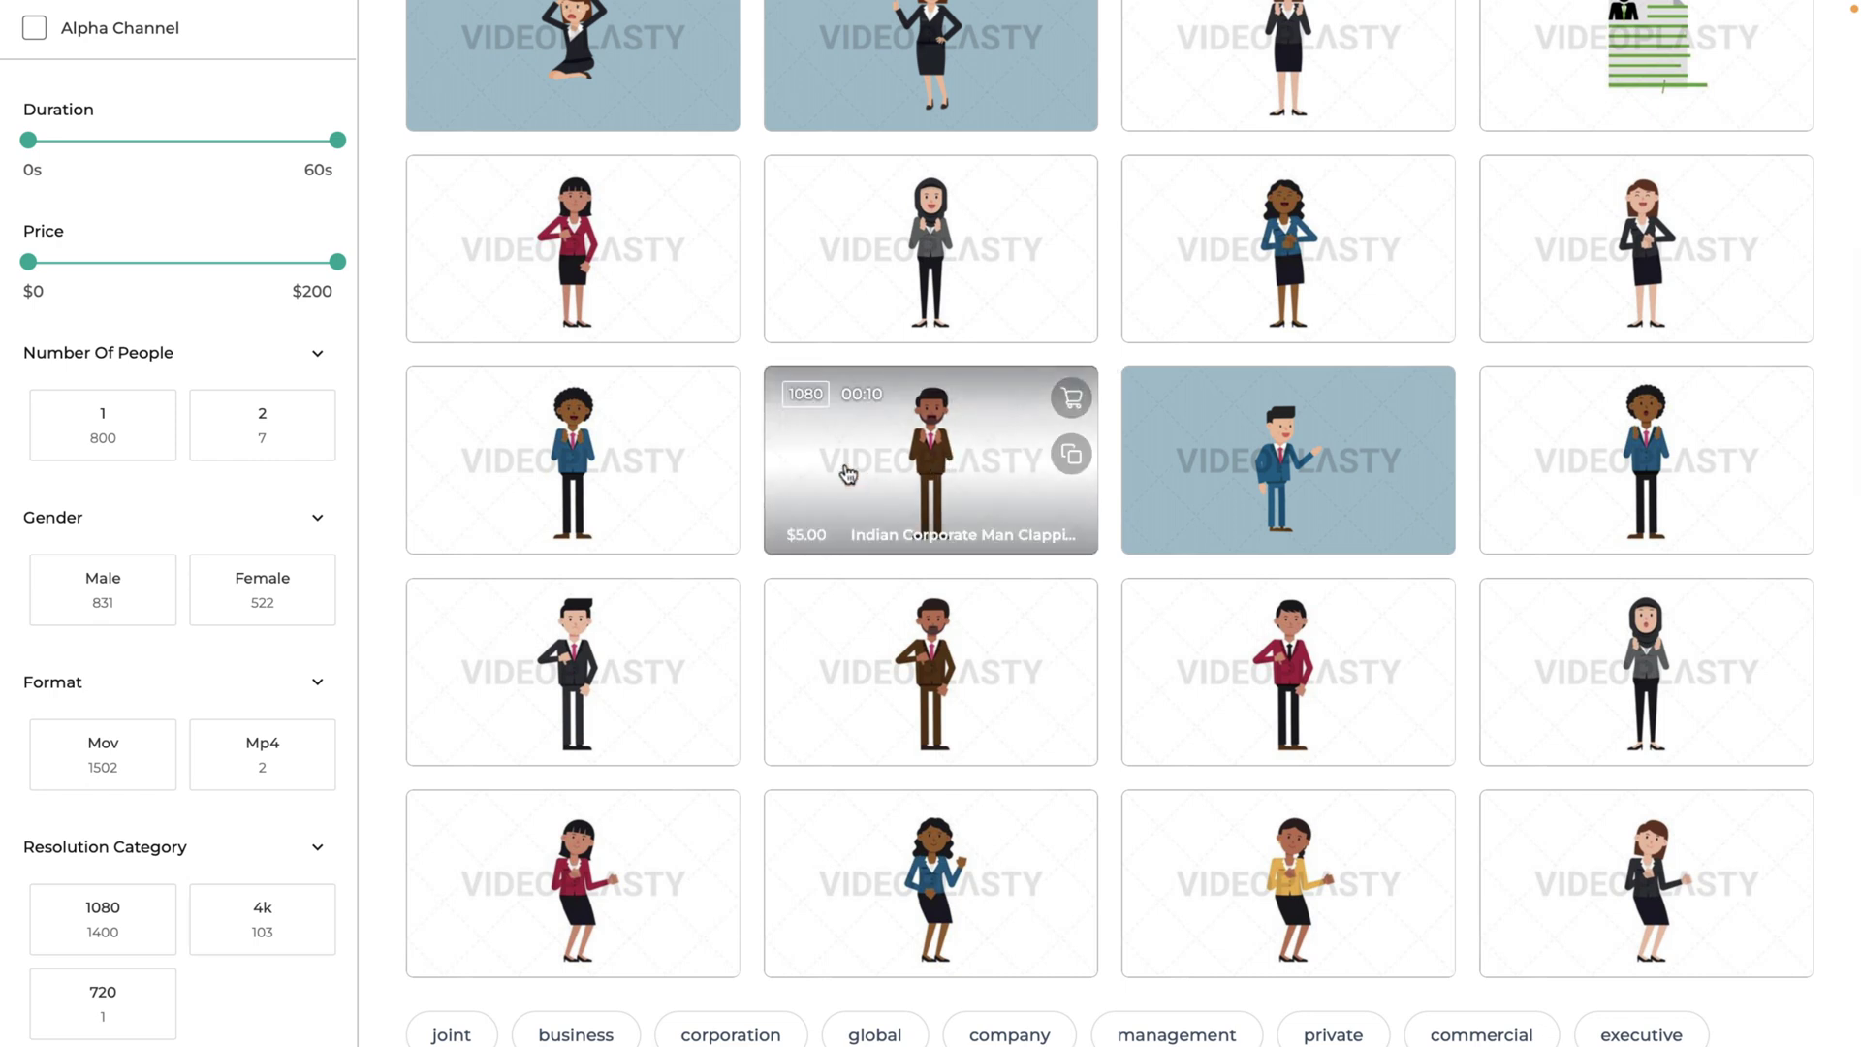
mouse_move(1287, 989)
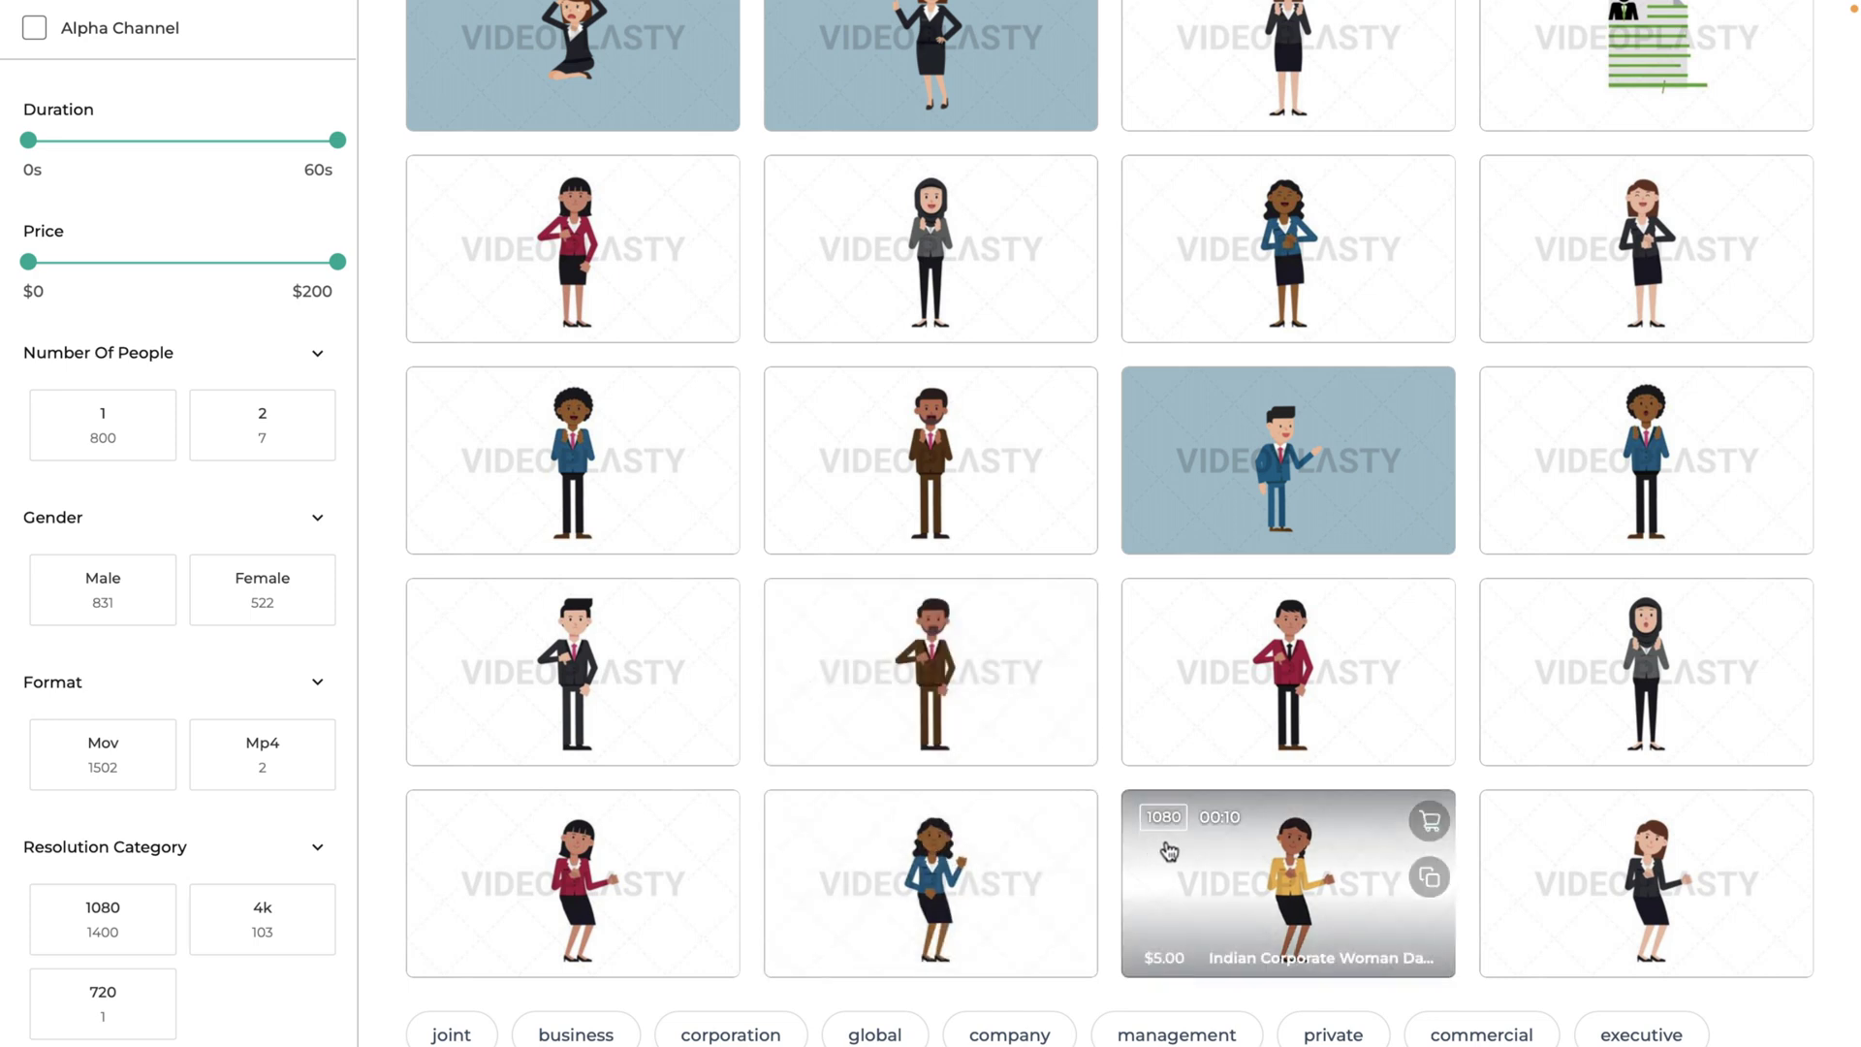
scroll(1466, 519, up, 1)
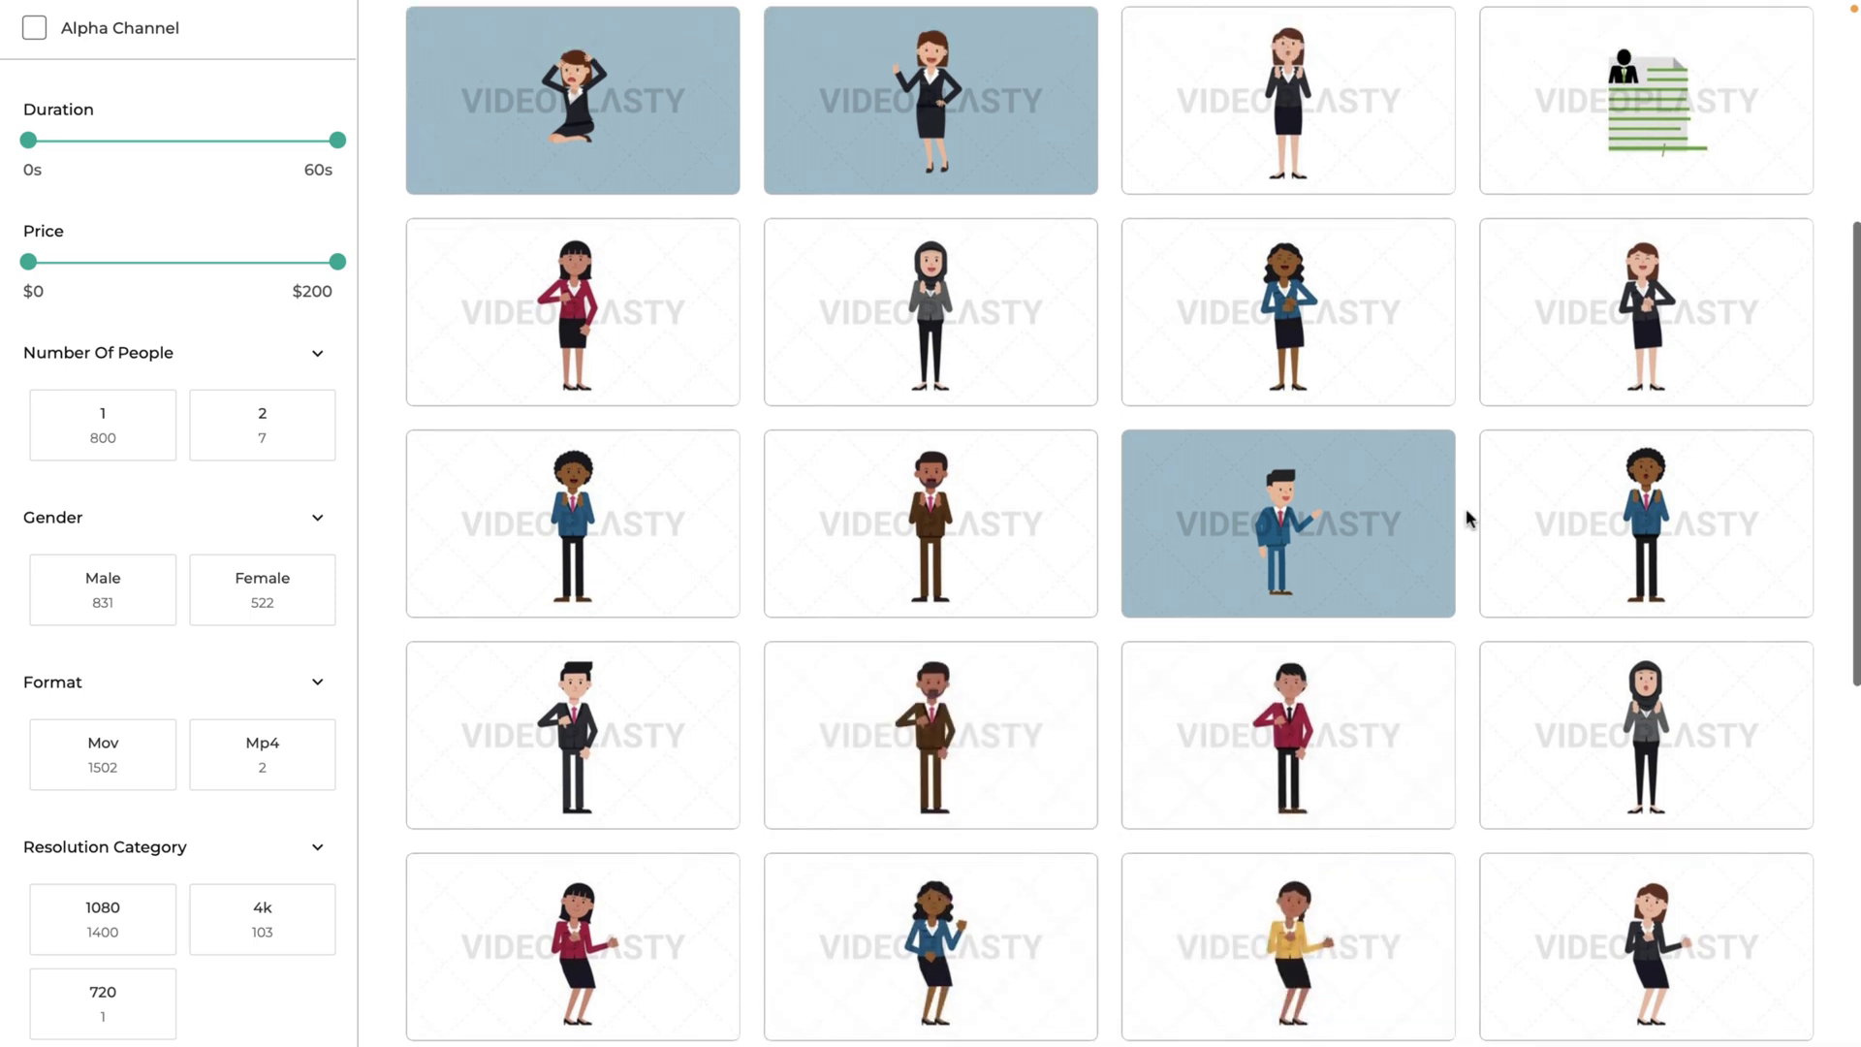
scroll(1467, 520, up, 1)
scroll(1309, 364, up, 5)
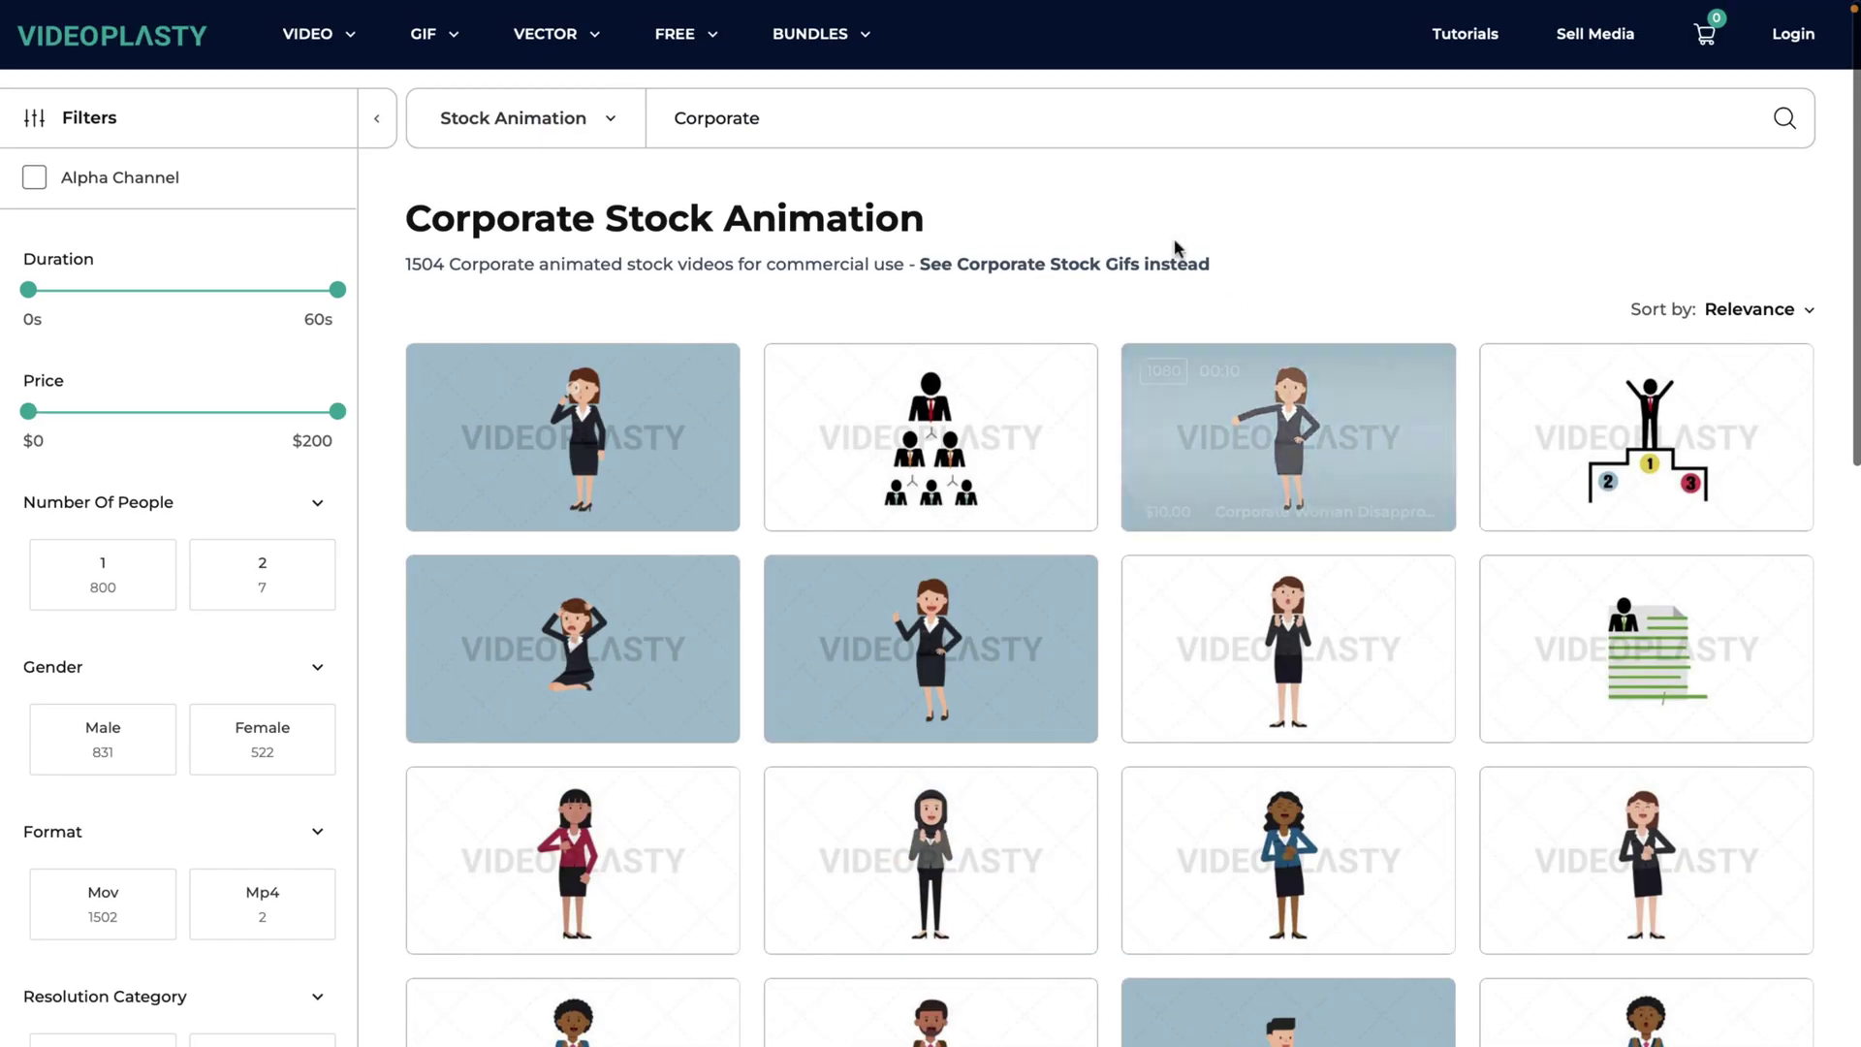
triple_click(1119, 133)
text(icons)
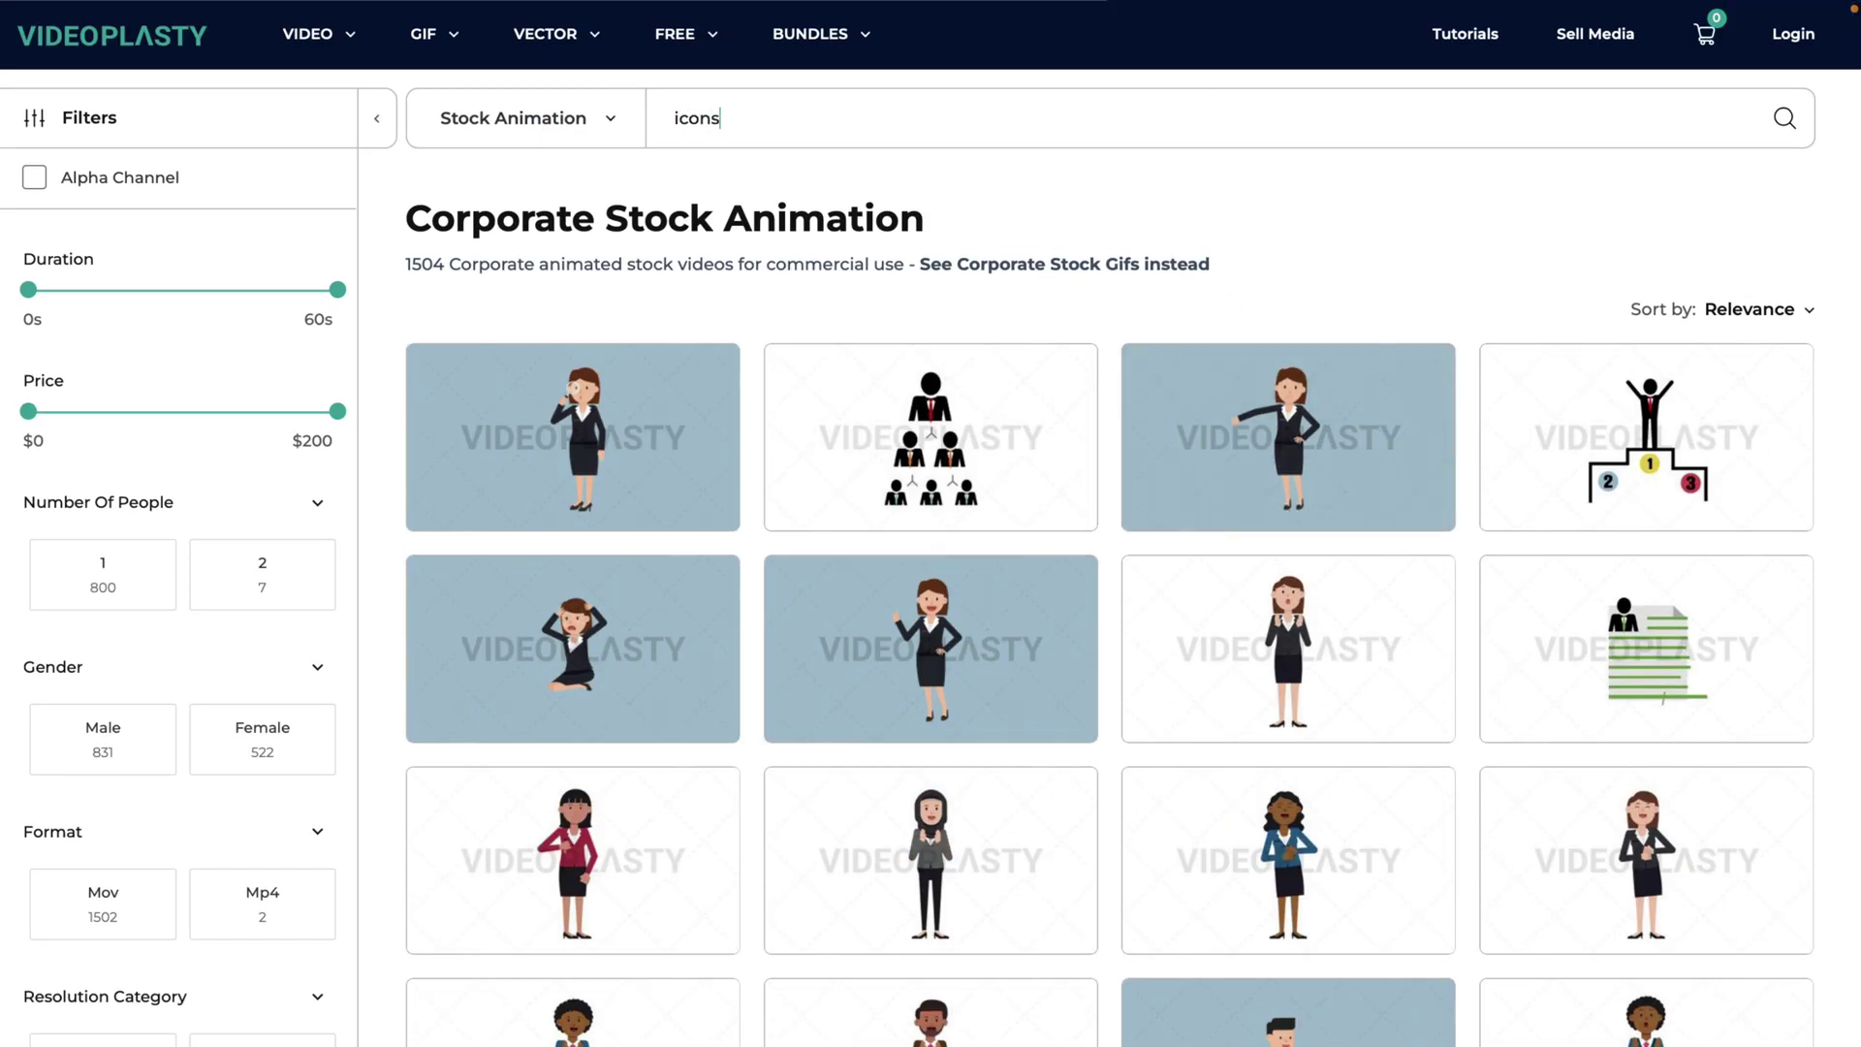
key(Return)
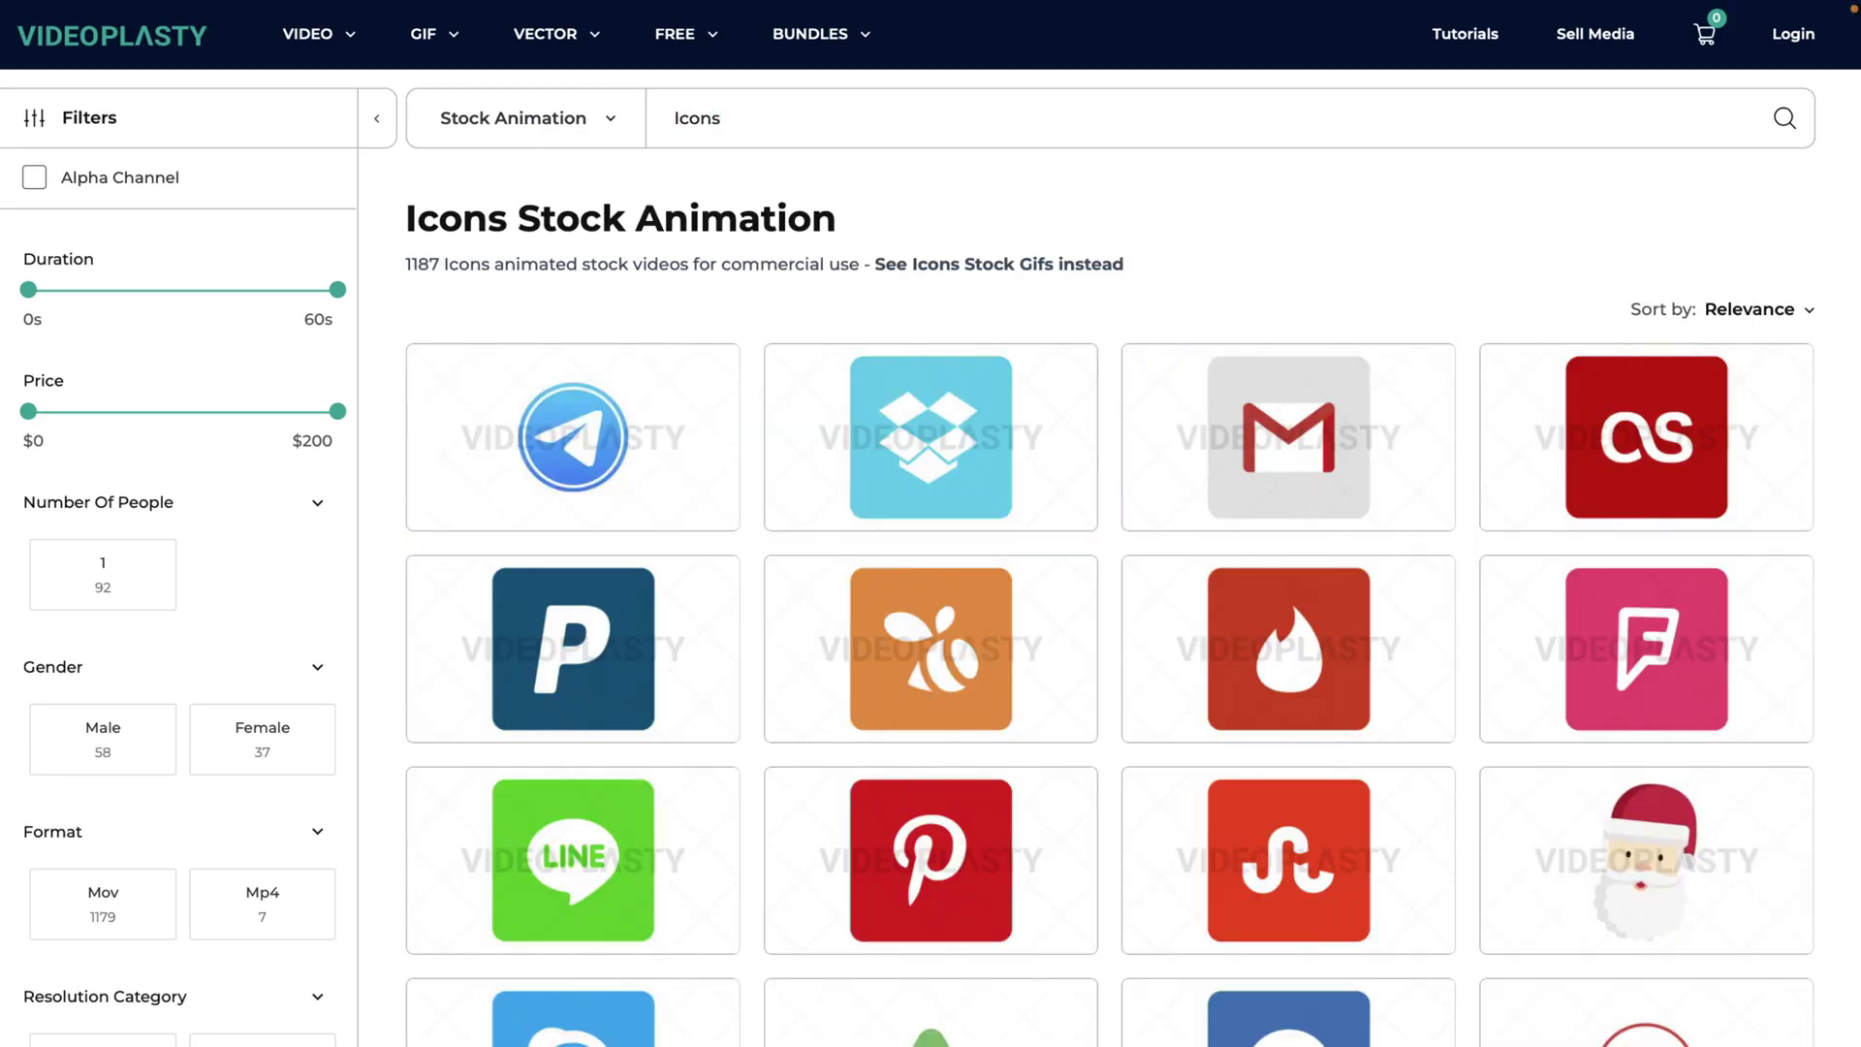
scroll(932, 524, down, 5)
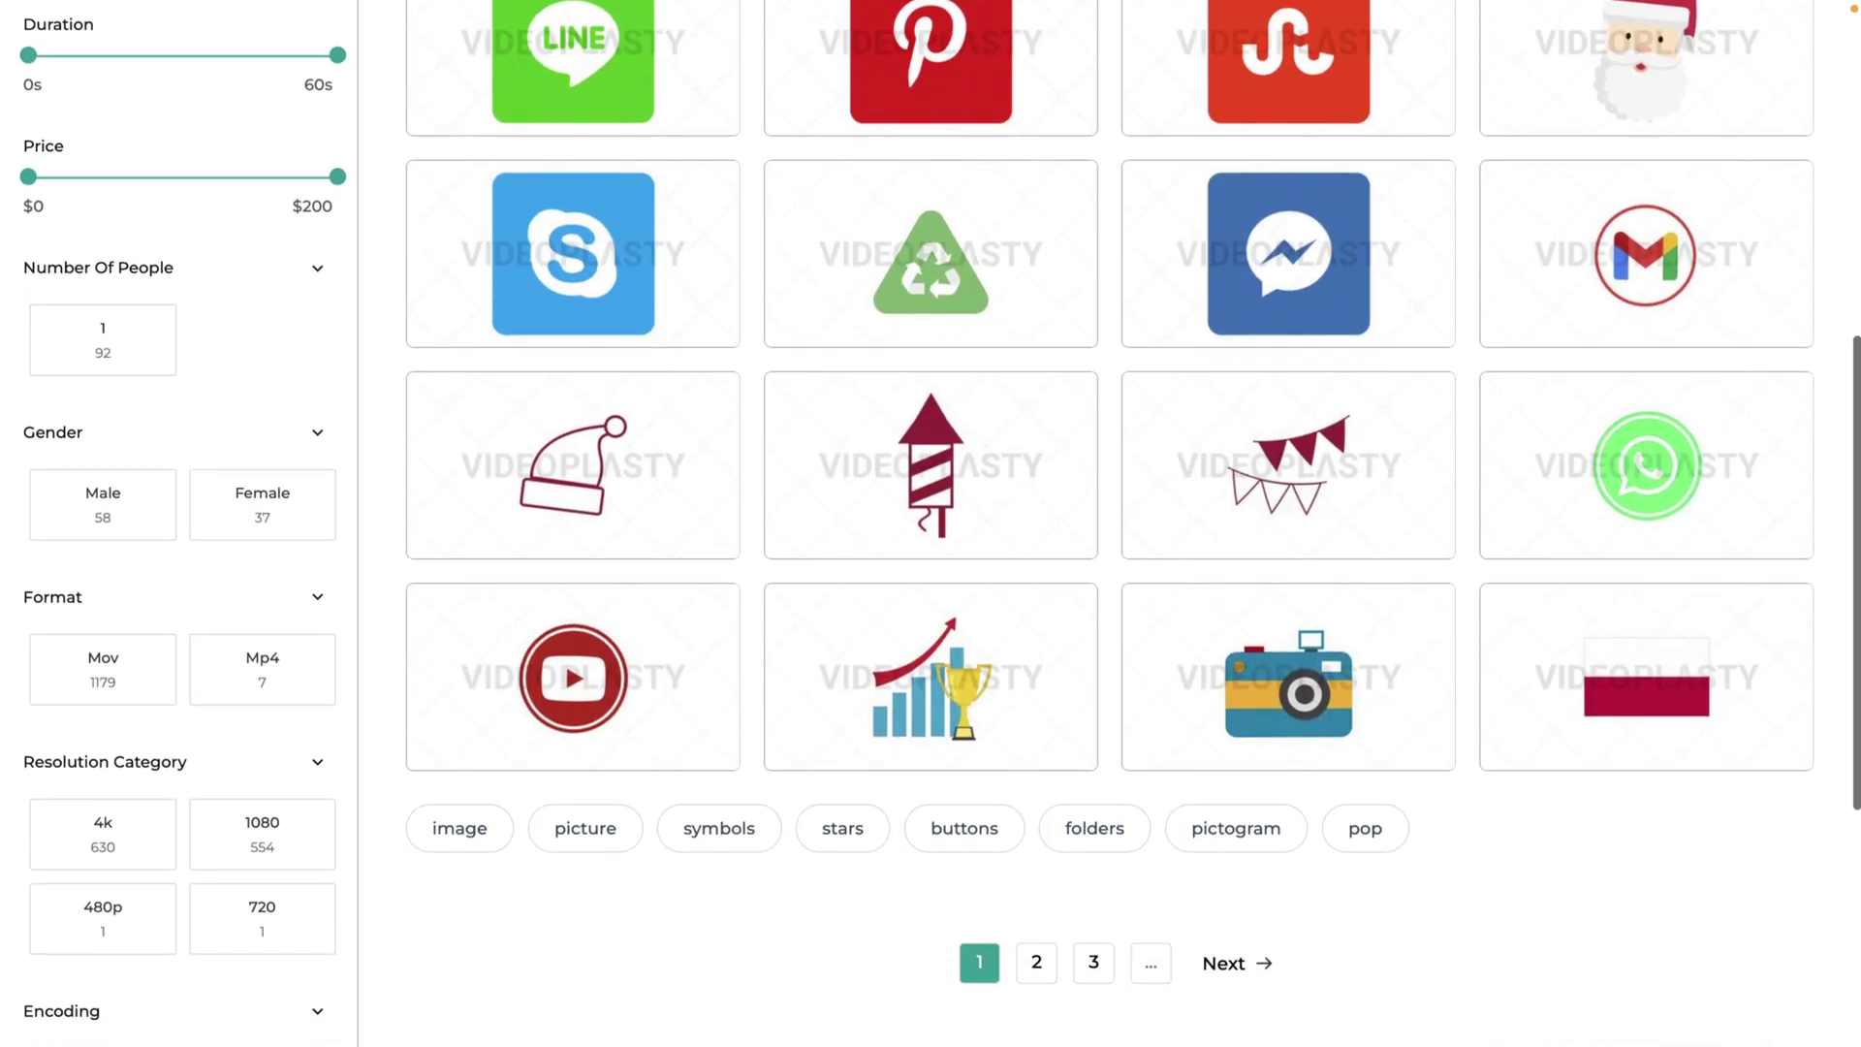
scroll(931, 523, up, 4)
scroll(931, 524, up, 2)
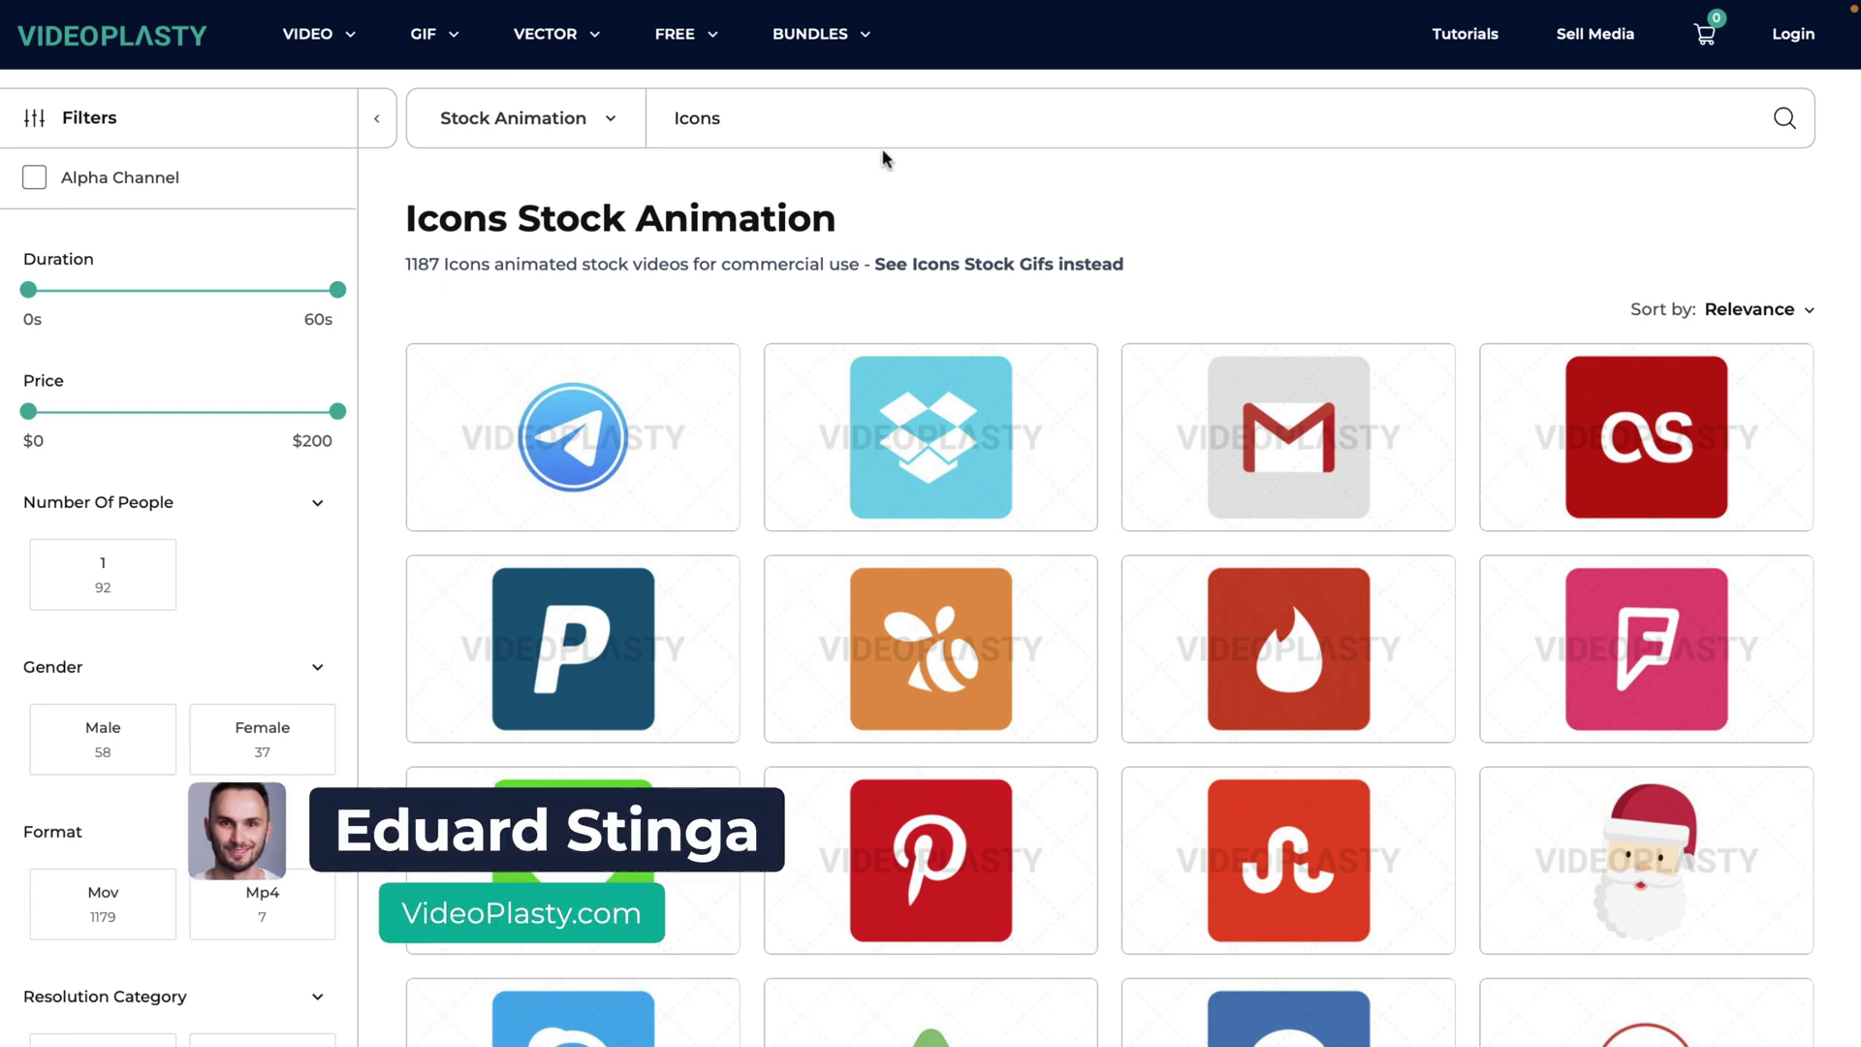
Search VideoPlasty for 'education' and open the $69 Education Pack - 20 Character Actions page
click(902, 116)
key(ctrl+a)
text(education)
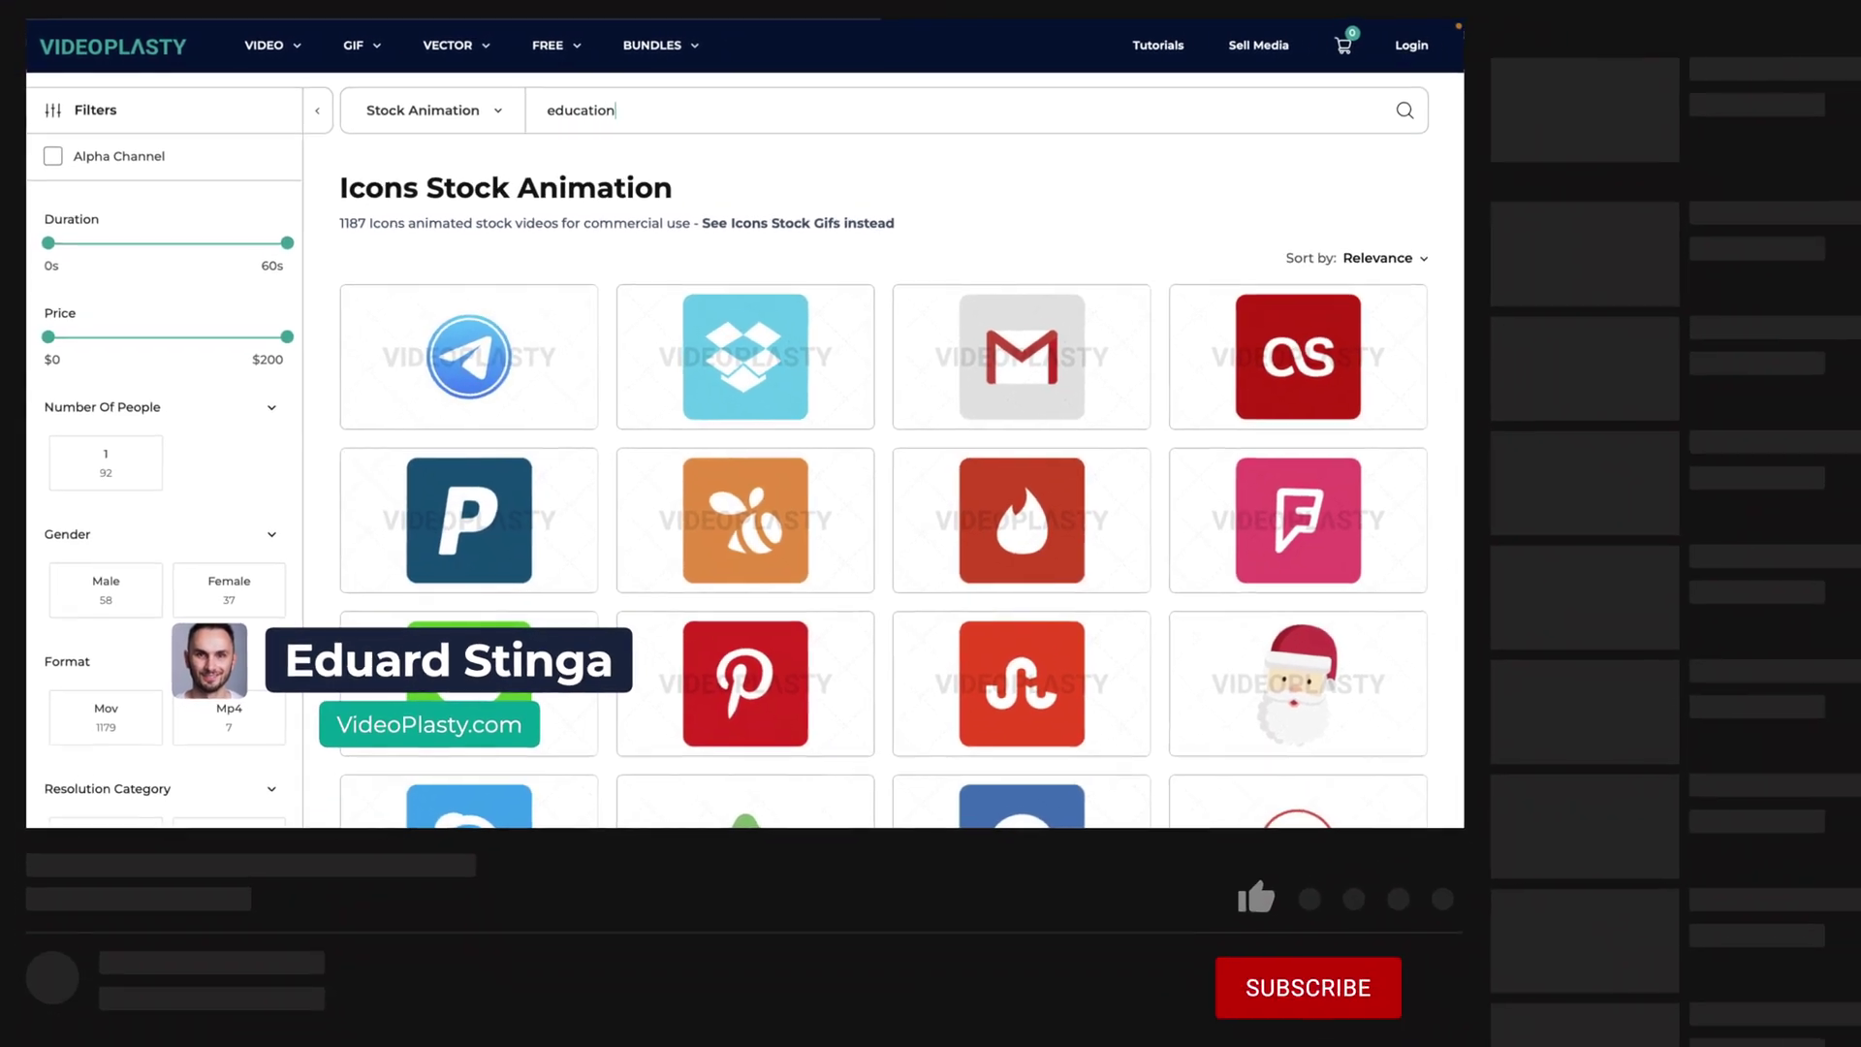
key(Return)
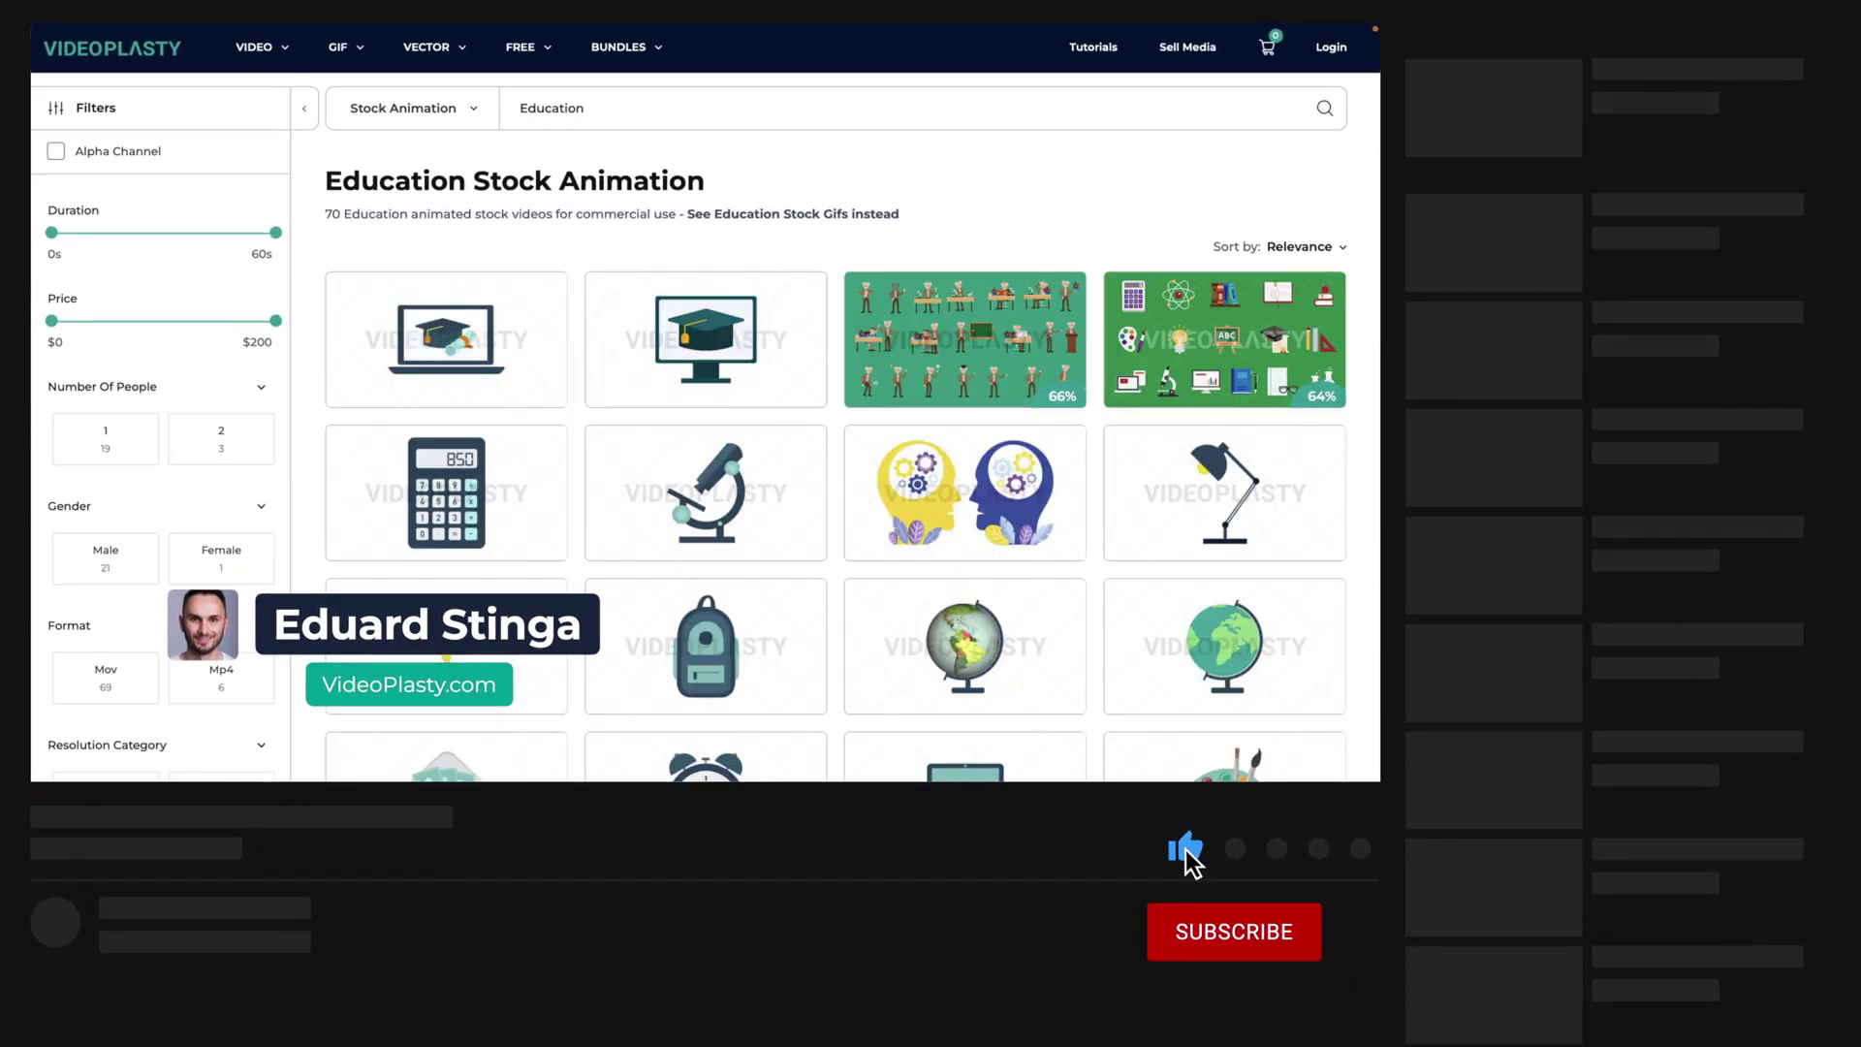
click(919, 313)
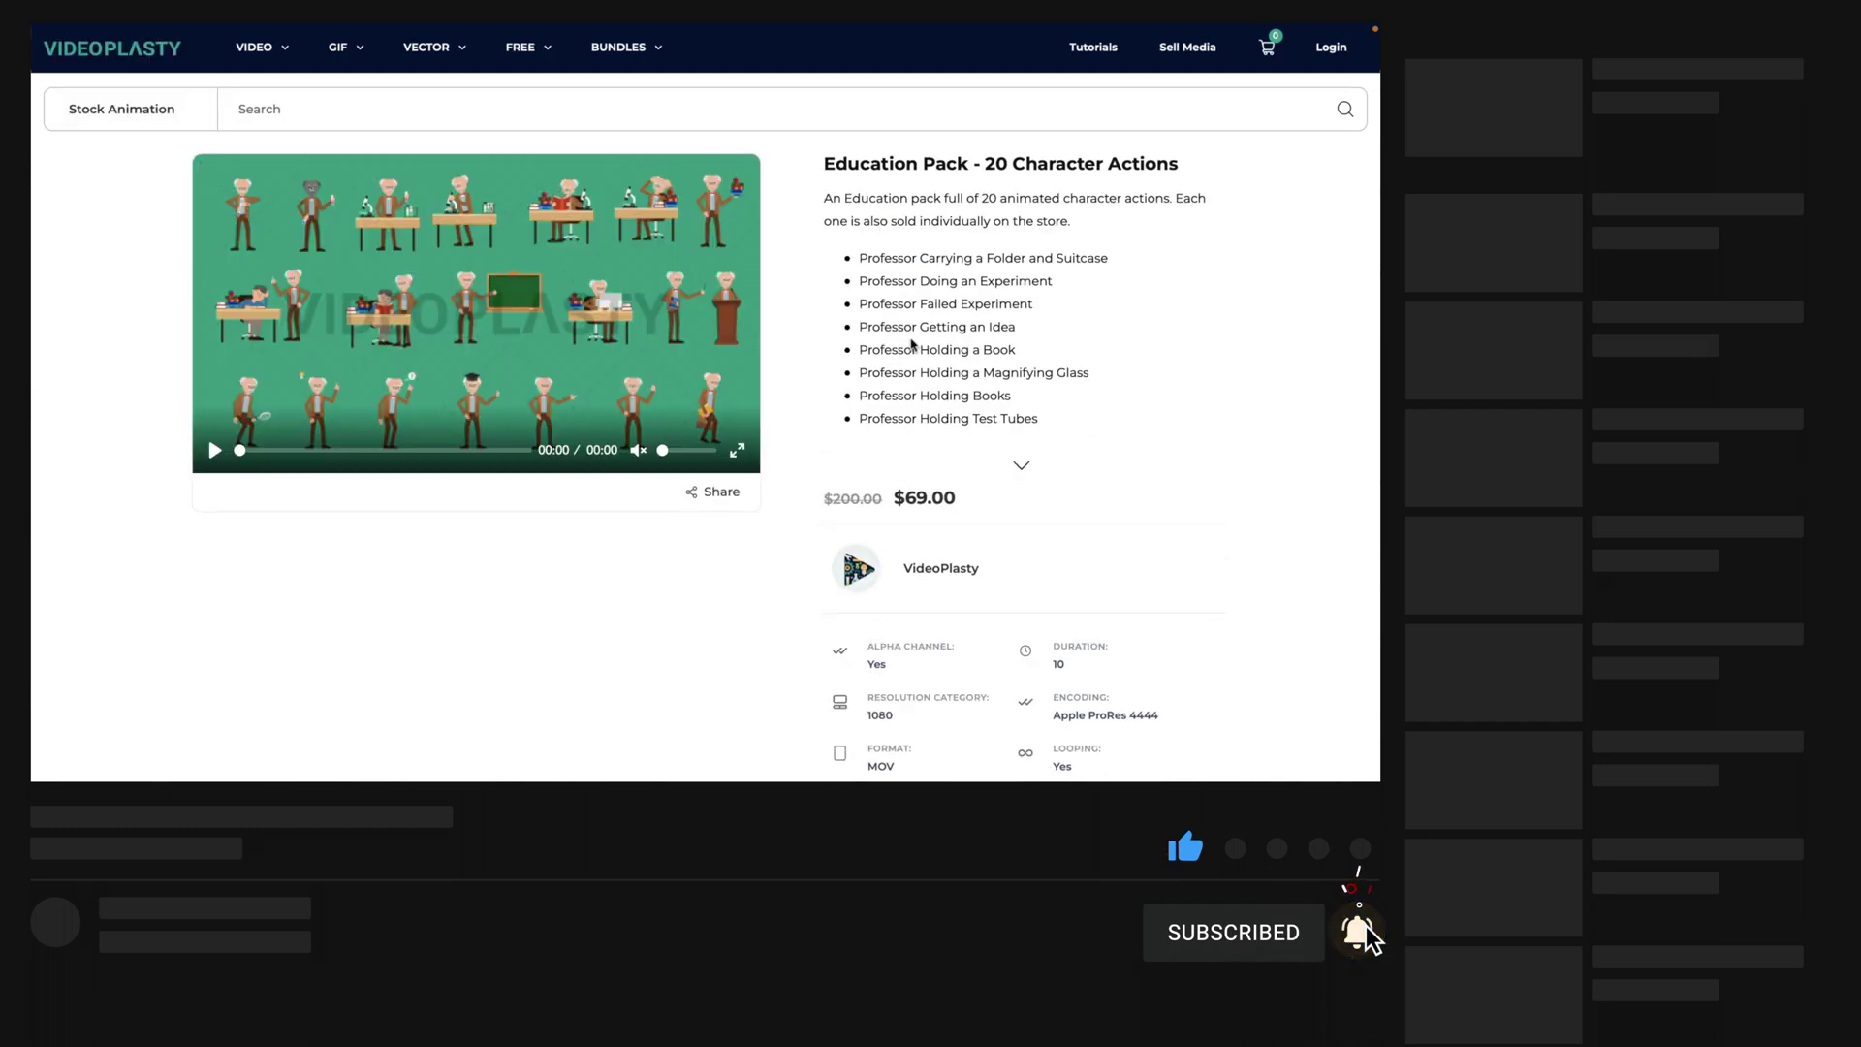
scroll(391, 732, down, 3)
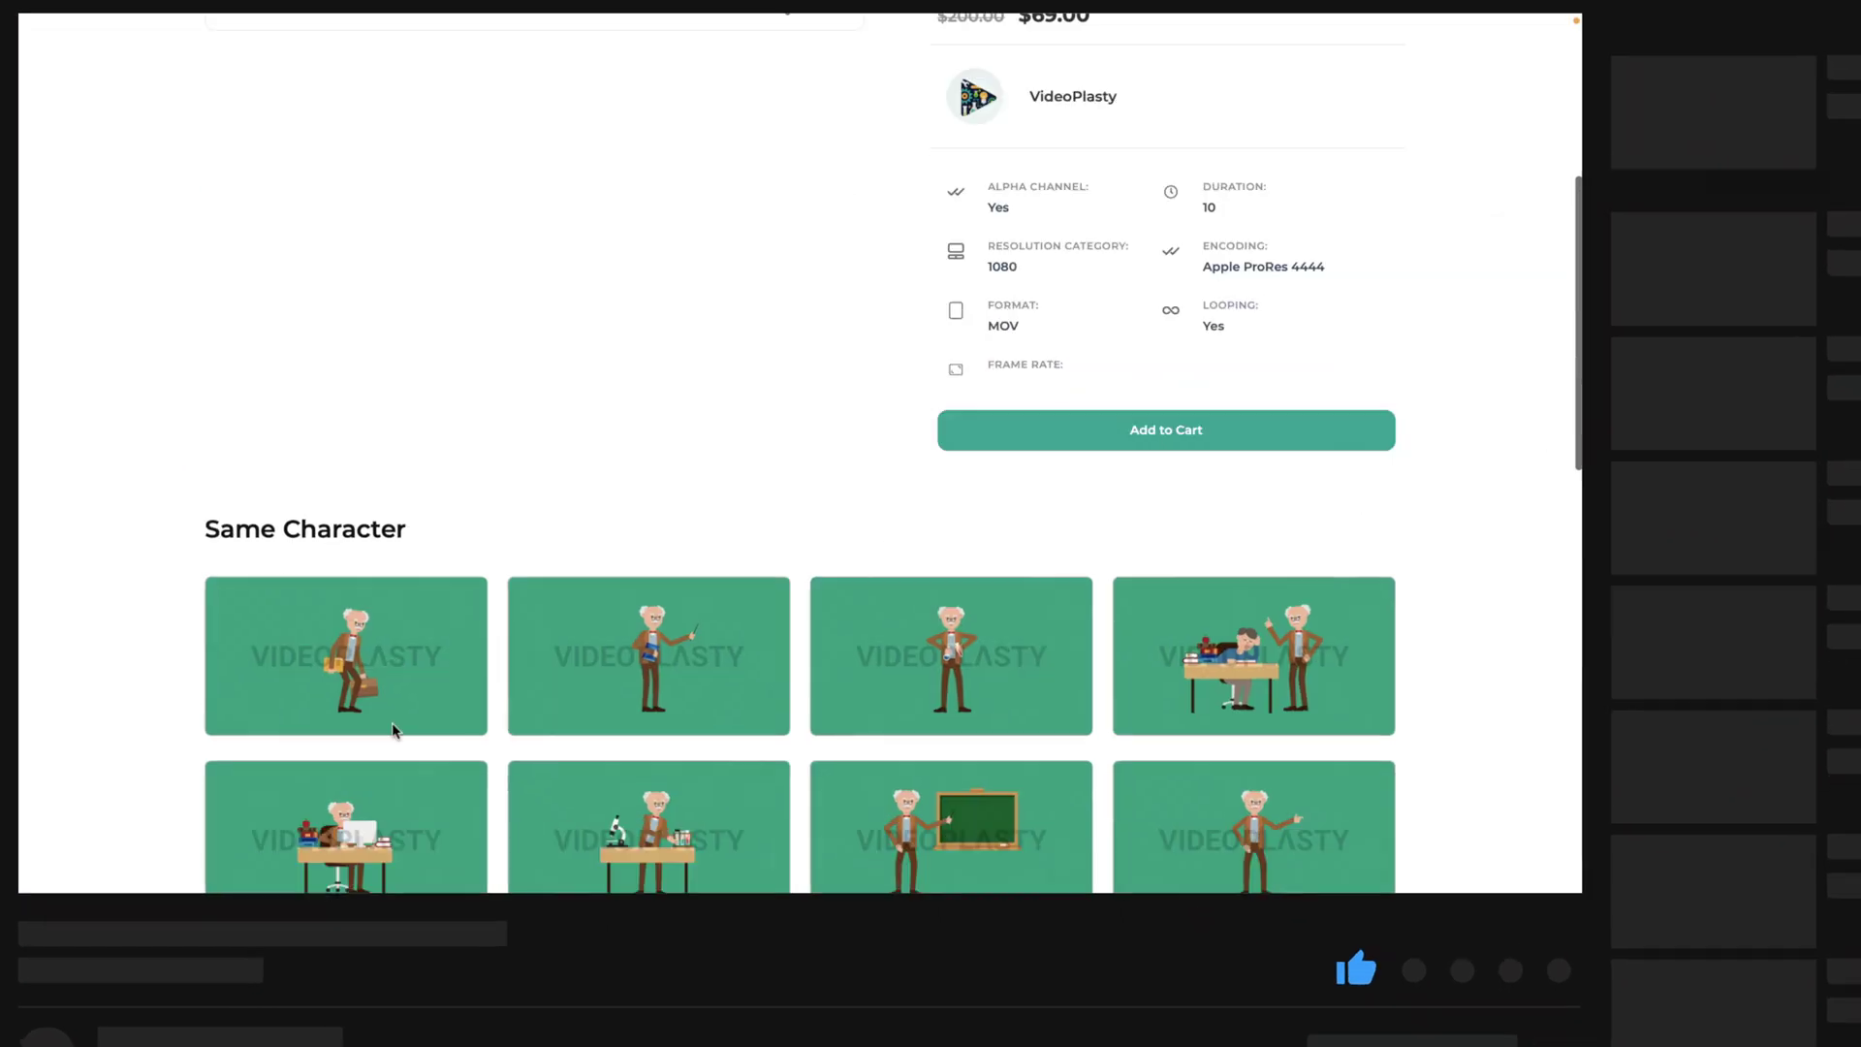
scroll(661, 935, down, 2)
scroll(684, 945, down, 1)
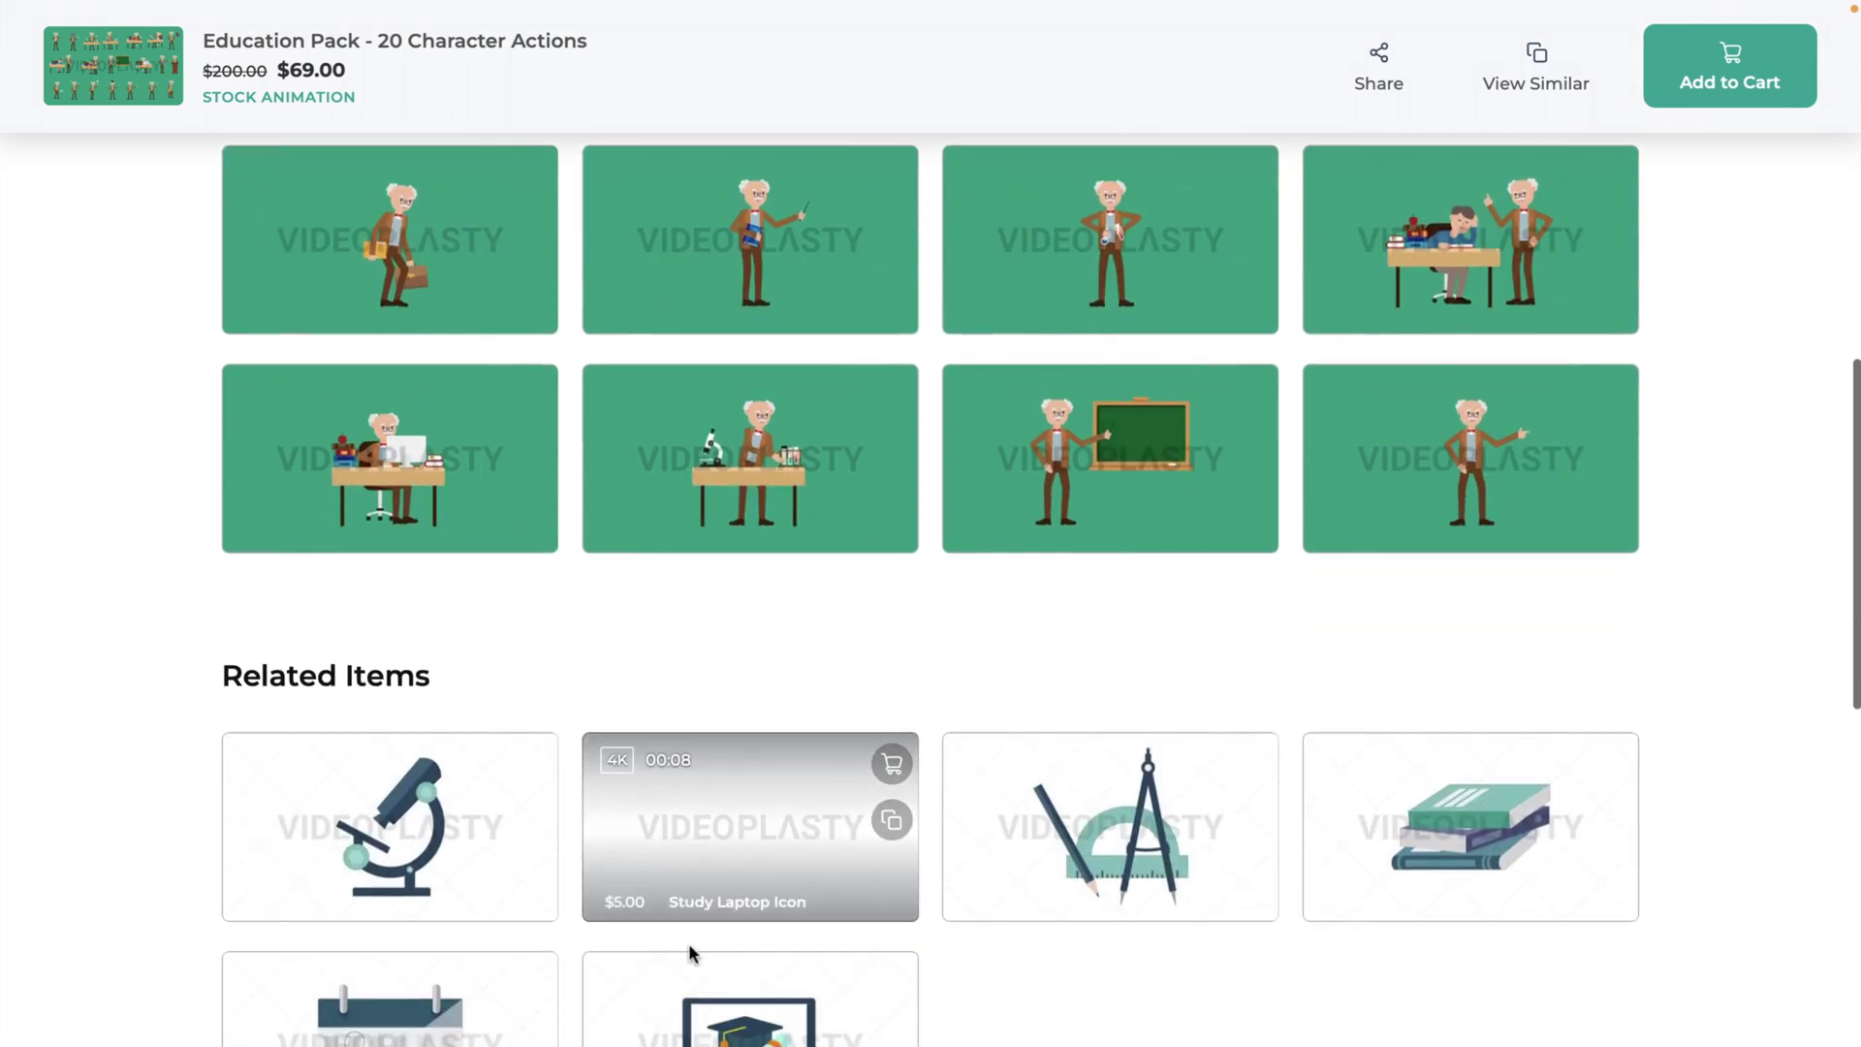